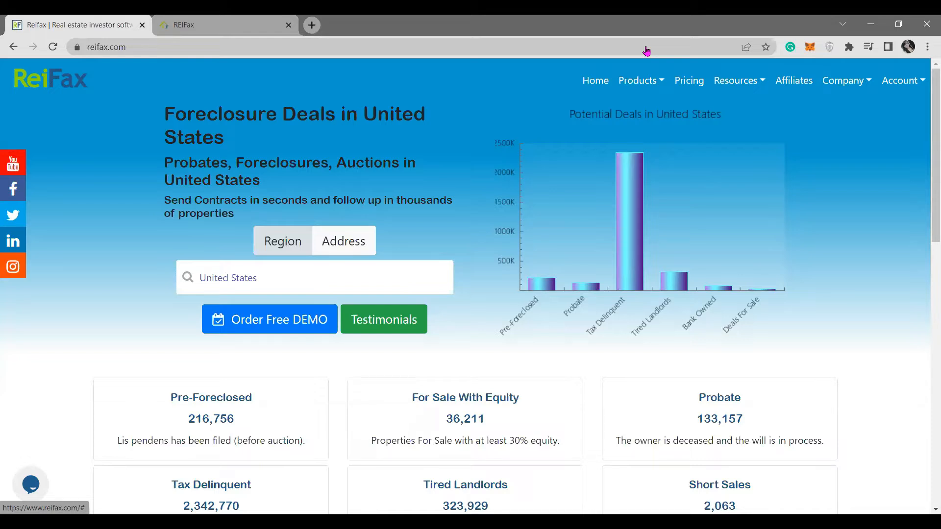
# Go to the Control Panel dashboard through the Account menu on reifax.com.
pyautogui.click(647, 51)
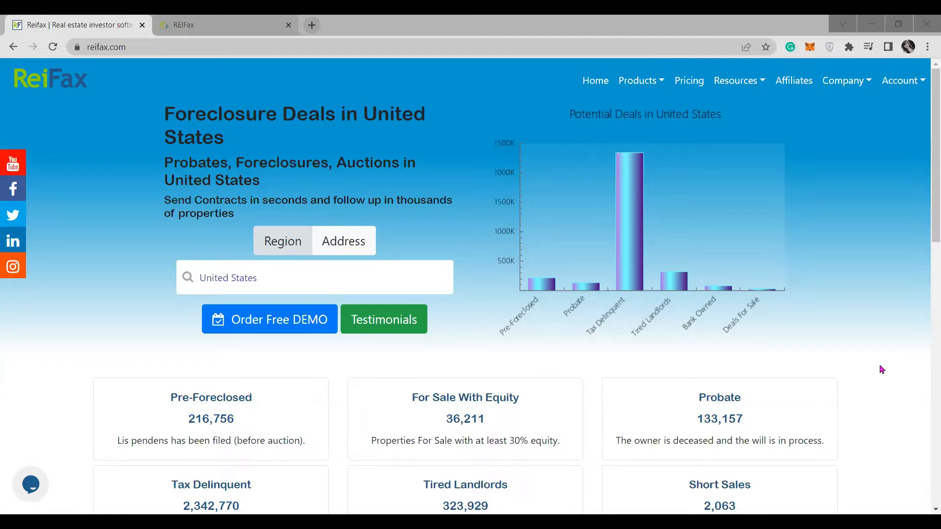
pyautogui.click(900, 83)
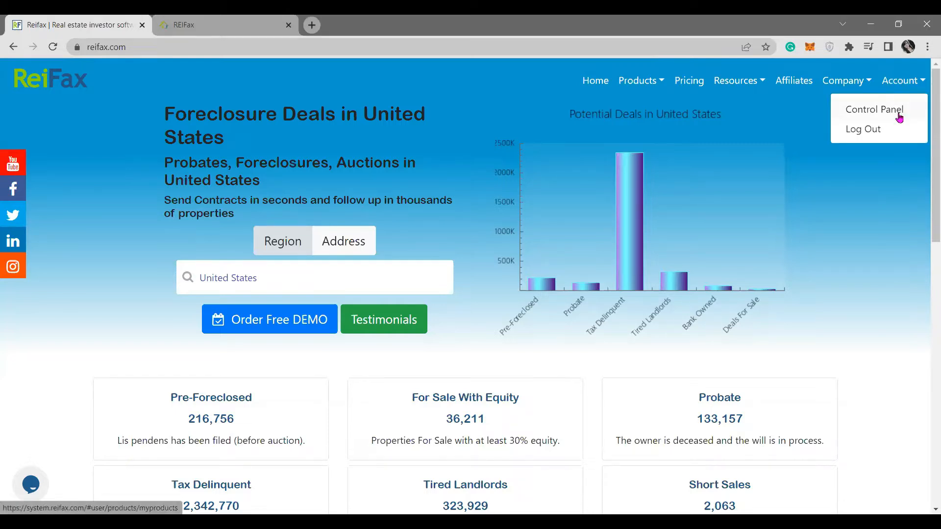
pyautogui.click(210, 28)
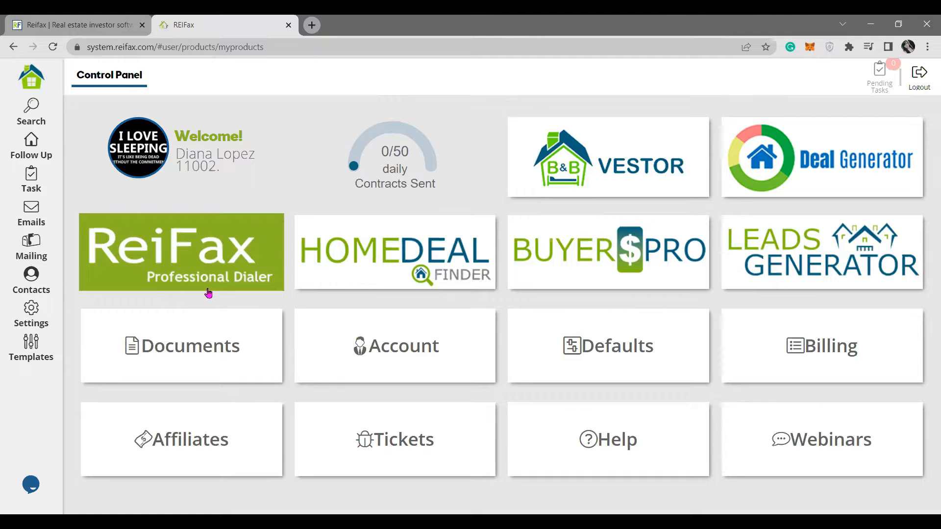
# Open the Professional Dialer search form, preset to Florida, Miami-Dade and Data = Sold.
pyautogui.click(190, 258)
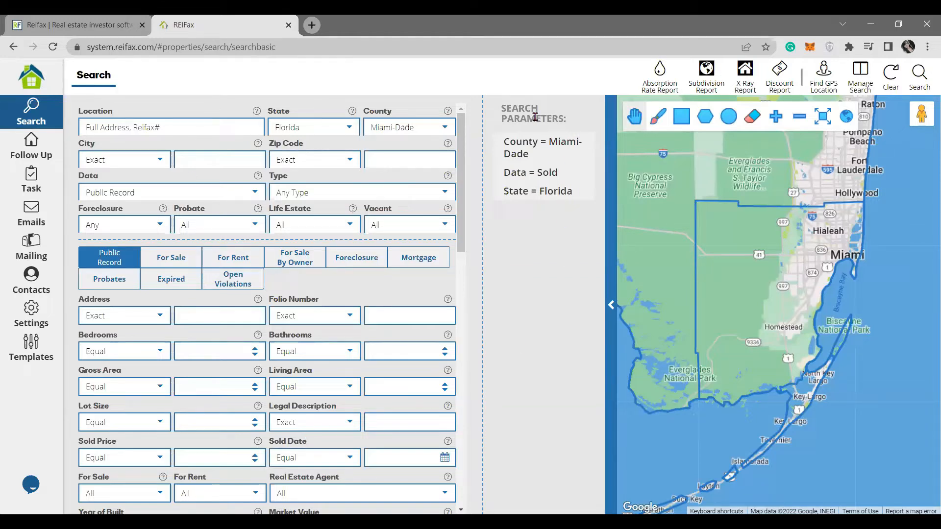
pyautogui.click(535, 164)
# Check the county list, leave Miami-Dade selected, and go back to the Control Panel.
pyautogui.click(444, 129)
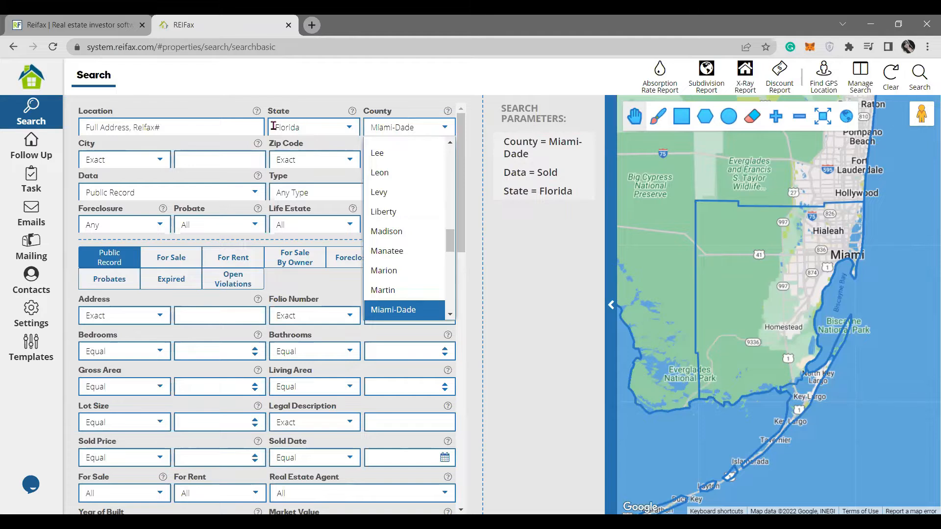
pyautogui.click(316, 87)
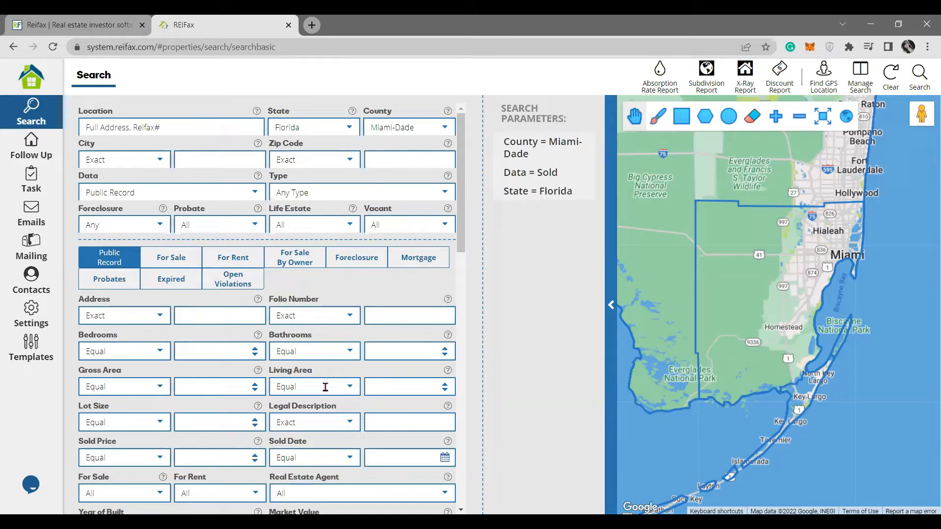
pyautogui.click(32, 82)
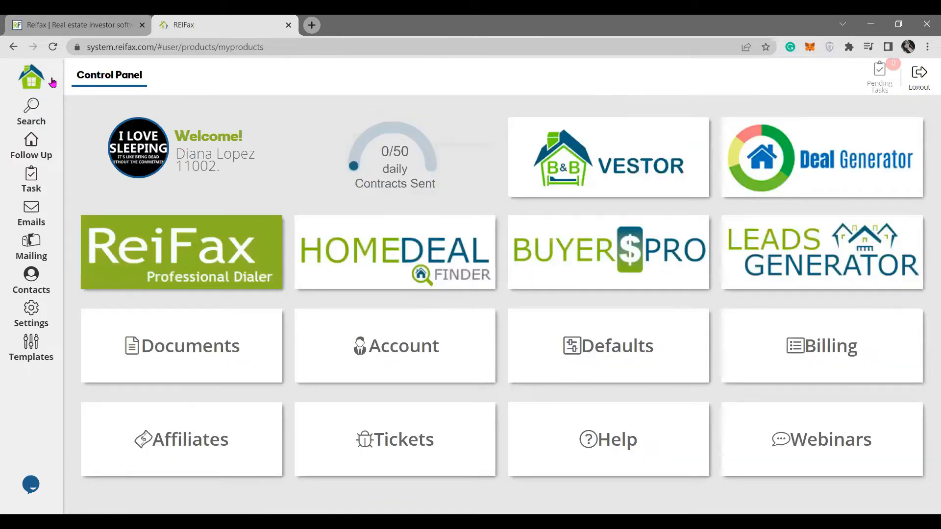
# Browse the recorded Webinars list, then reopen the Florida/Miami-Dade sold property search.
pyautogui.click(828, 453)
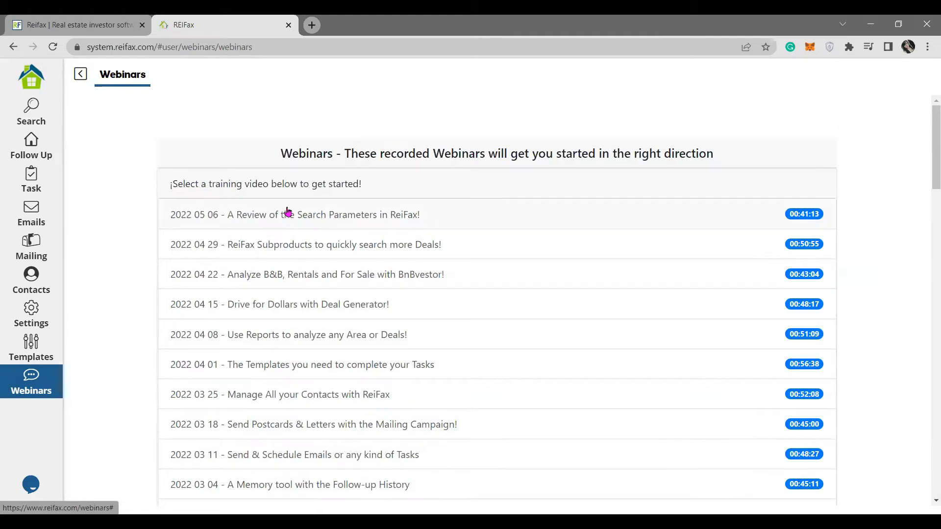
pyautogui.click(81, 74)
pyautogui.click(144, 244)
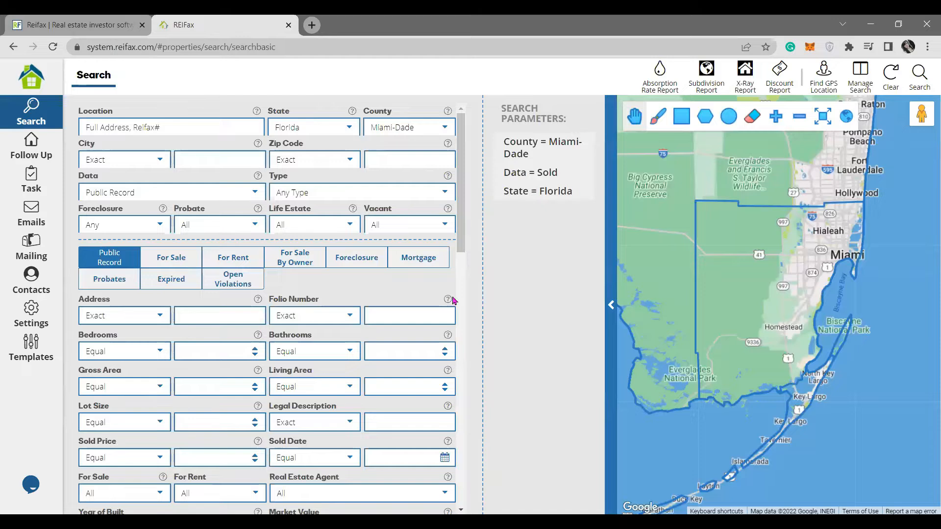
# Load the saved Pre-Foreclosed single-family search (Debt Equity >= 20) and review its parameters.
pyautogui.click(854, 84)
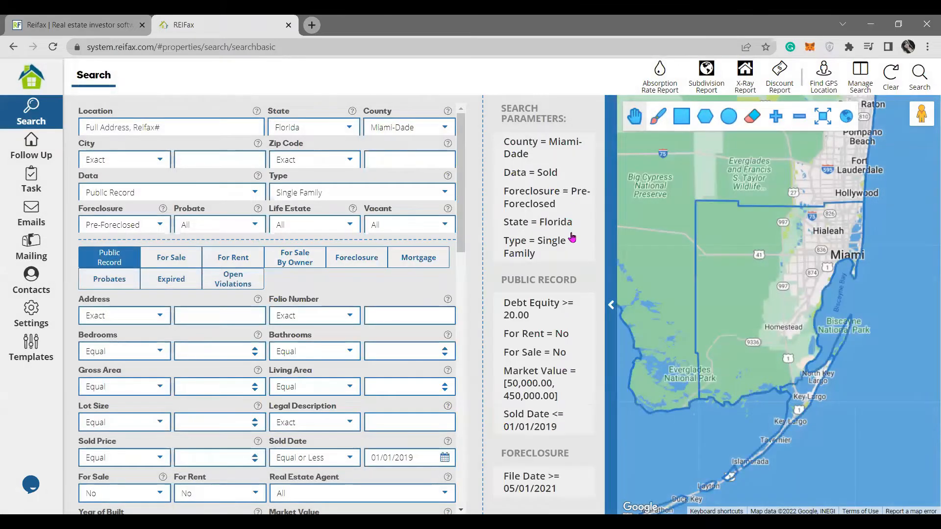
pyautogui.moveTo(564, 148)
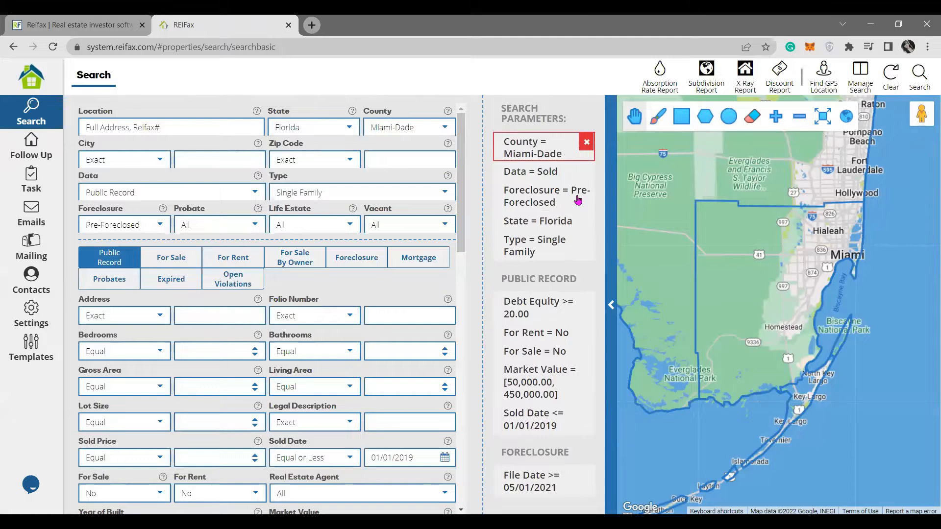
pyautogui.moveTo(578, 200)
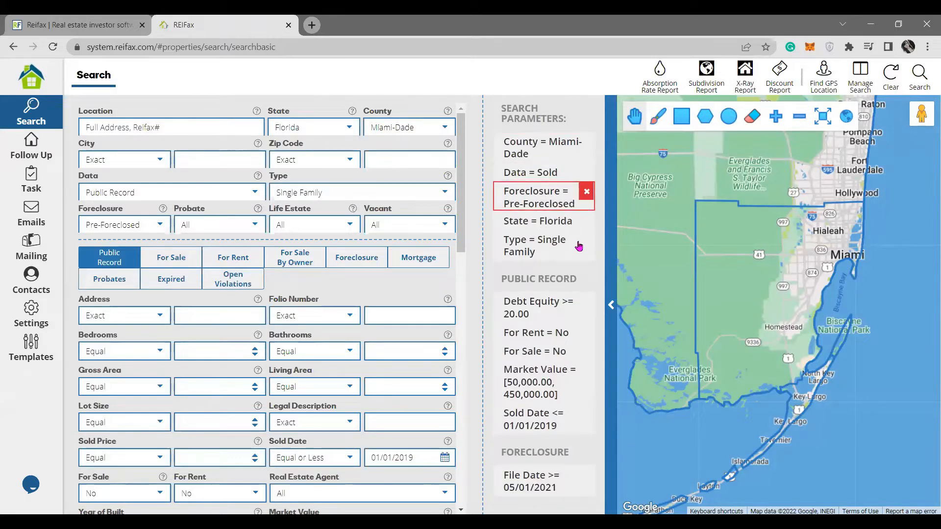
pyautogui.moveTo(577, 246)
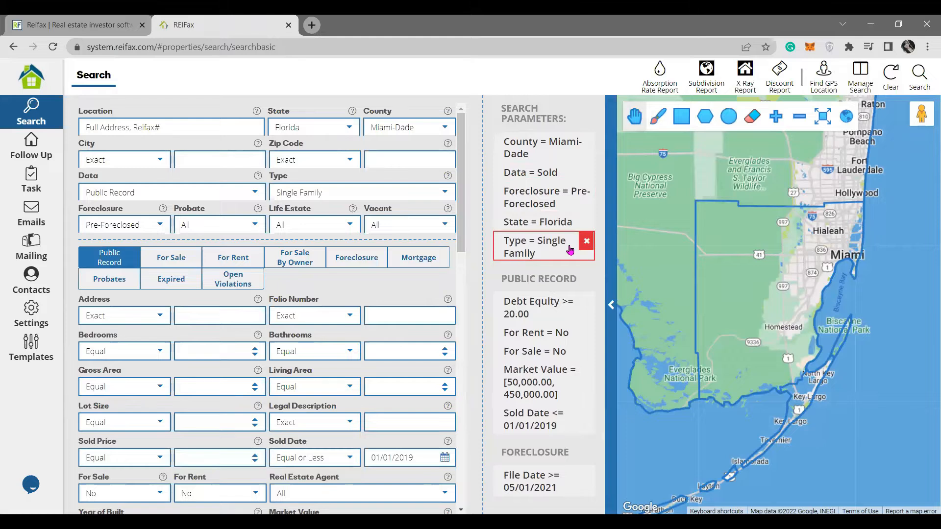
pyautogui.moveTo(573, 356)
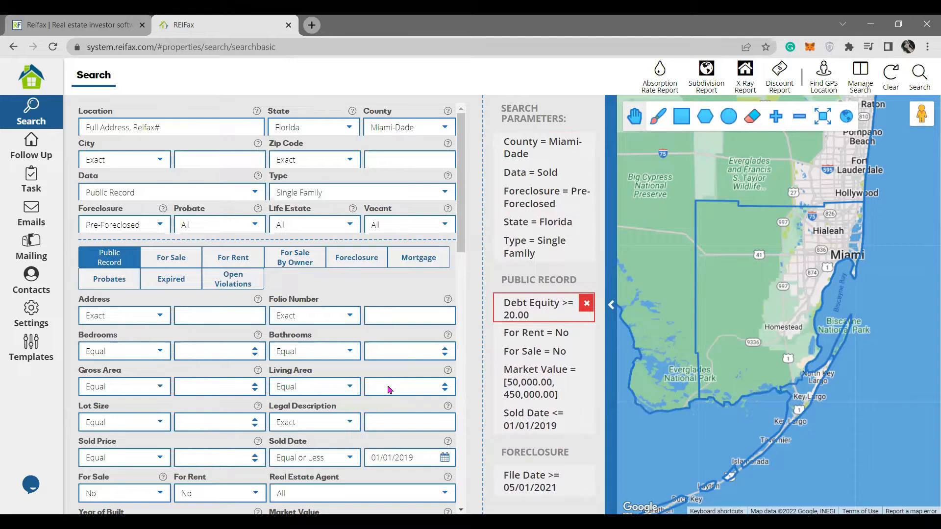
pyautogui.scroll(-3, 311, 443)
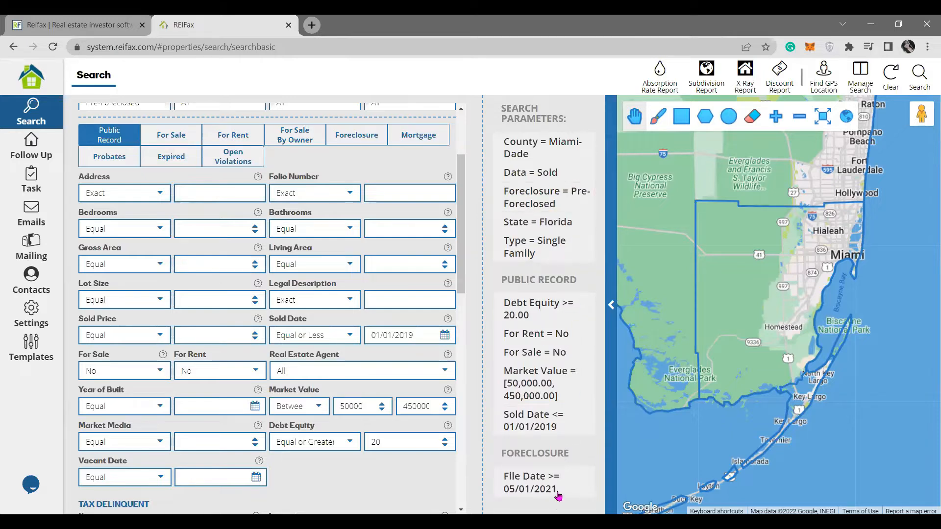
# Show the Foreclosure criteria, keeping File Date Equal or Greater than 05/01/2021.
pyautogui.click(365, 140)
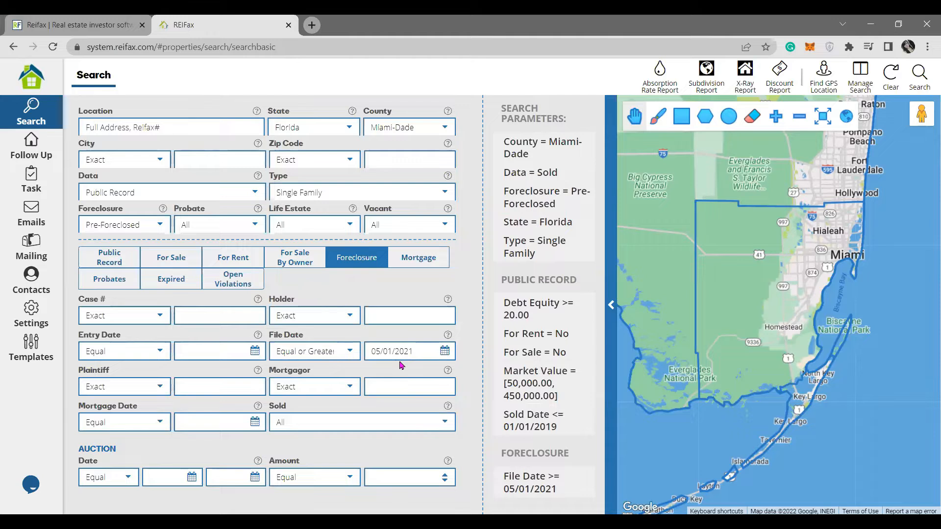
pyautogui.moveTo(370, 351); pyautogui.dragTo(424, 367)
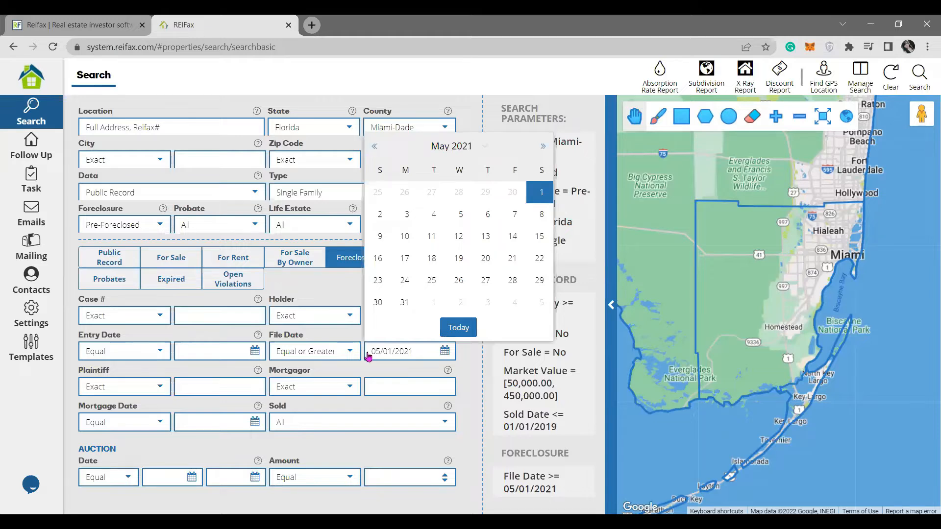
pyautogui.click(296, 352)
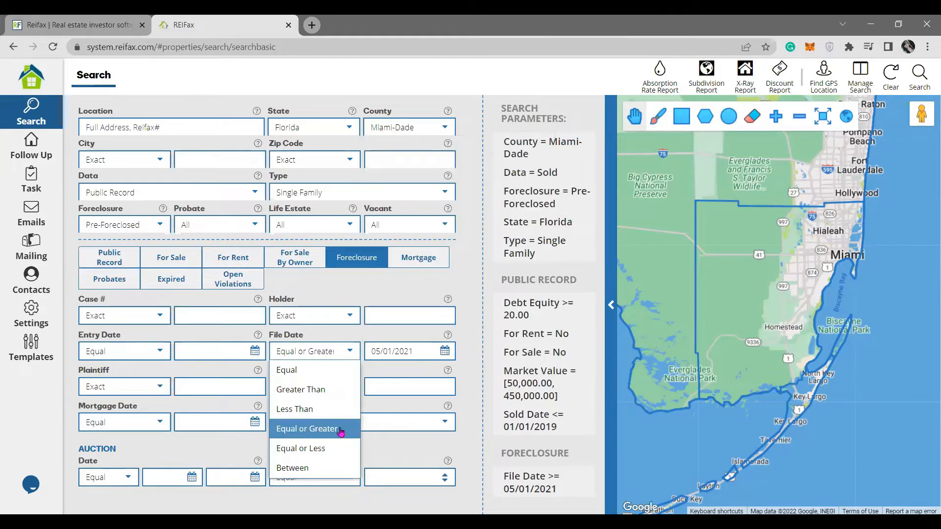
pyautogui.click(408, 374)
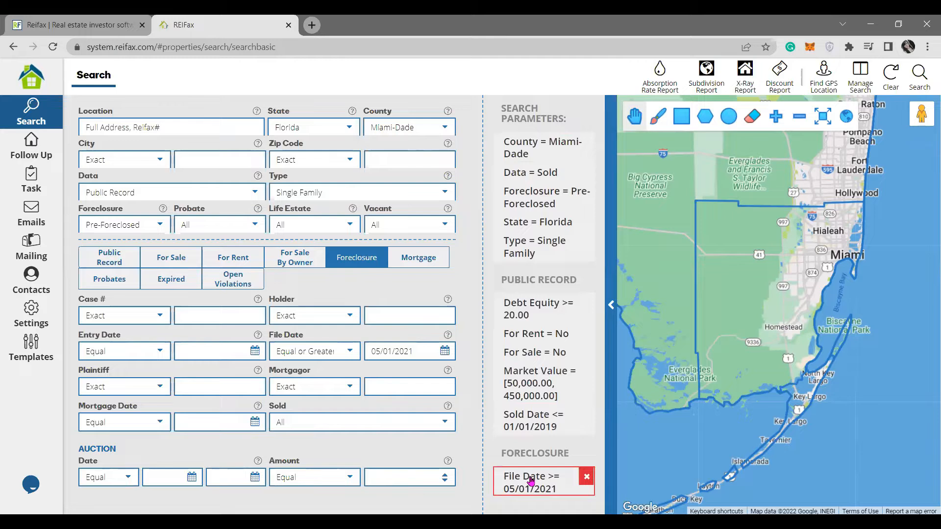
# Run the search and note the total of 444 matching properties.
pyautogui.click(927, 75)
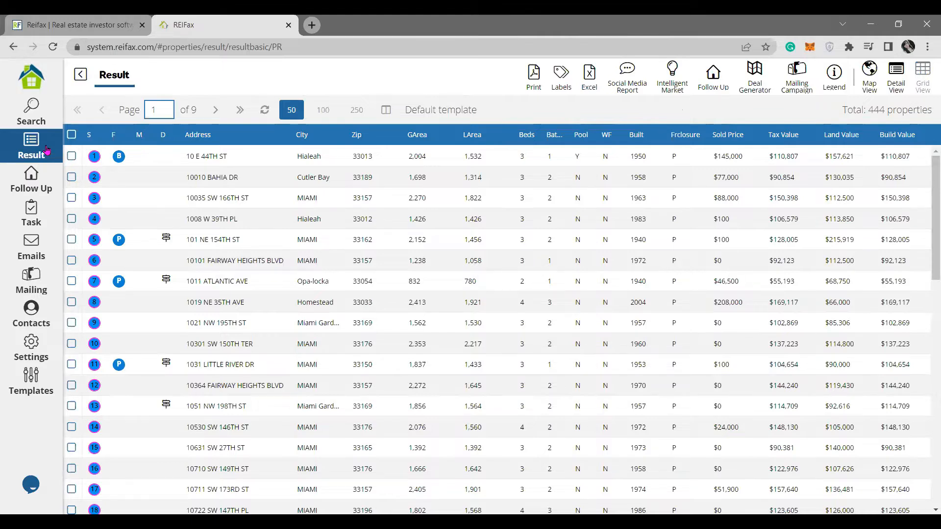
pyautogui.moveTo(867, 112); pyautogui.dragTo(927, 119)
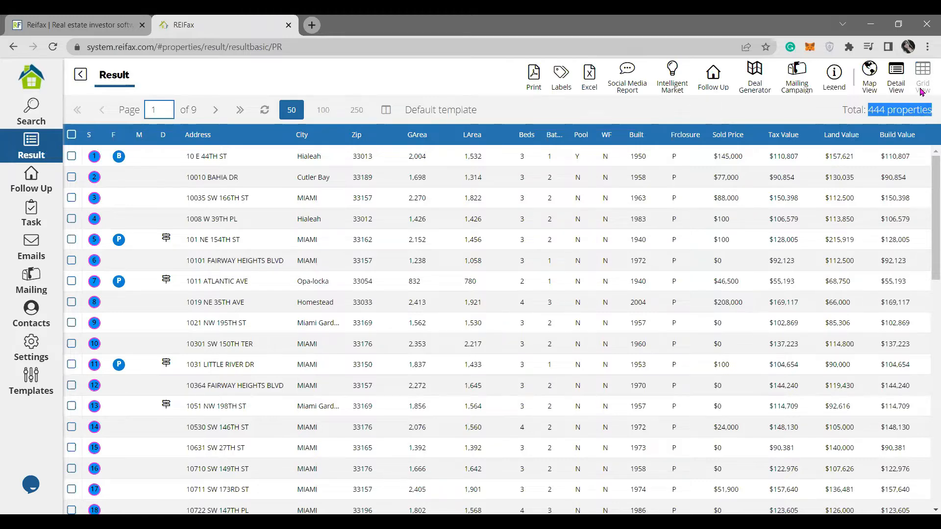
pyautogui.click(576, 117)
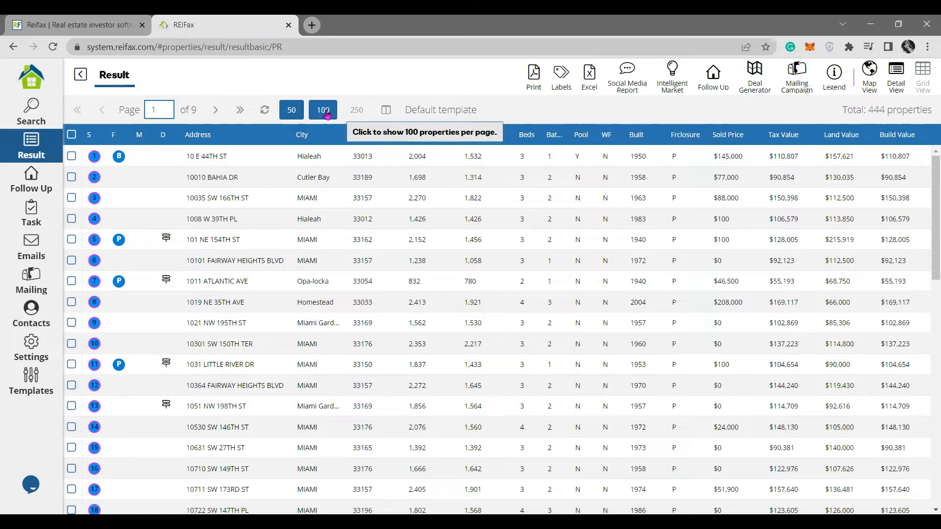
# Show 250 properties per page so the results fit on Page 1 of 2.
pyautogui.click(352, 114)
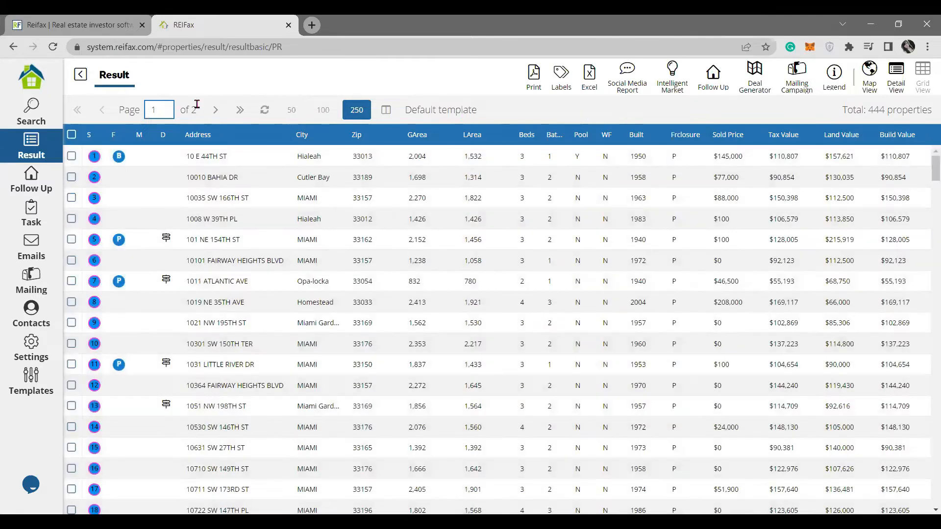
pyautogui.moveTo(181, 104); pyautogui.dragTo(197, 110)
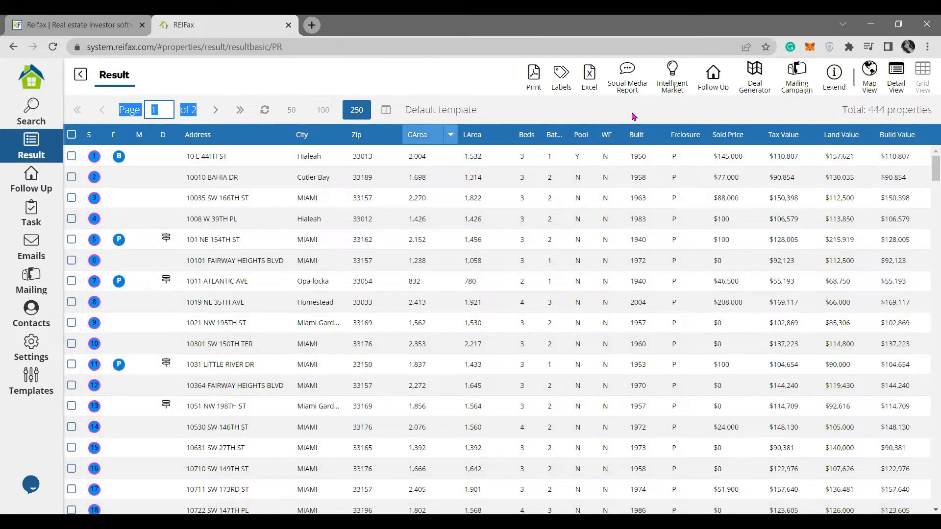
# Scroll the 444-property results back to the top and highlight the 'Default template' label.
pyautogui.click(507, 321)
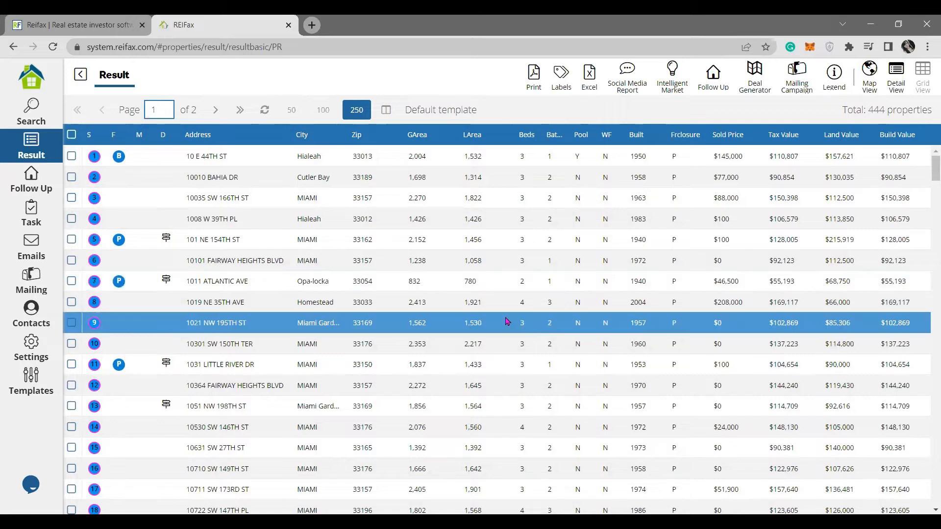
pyautogui.scroll(-20, 507, 322)
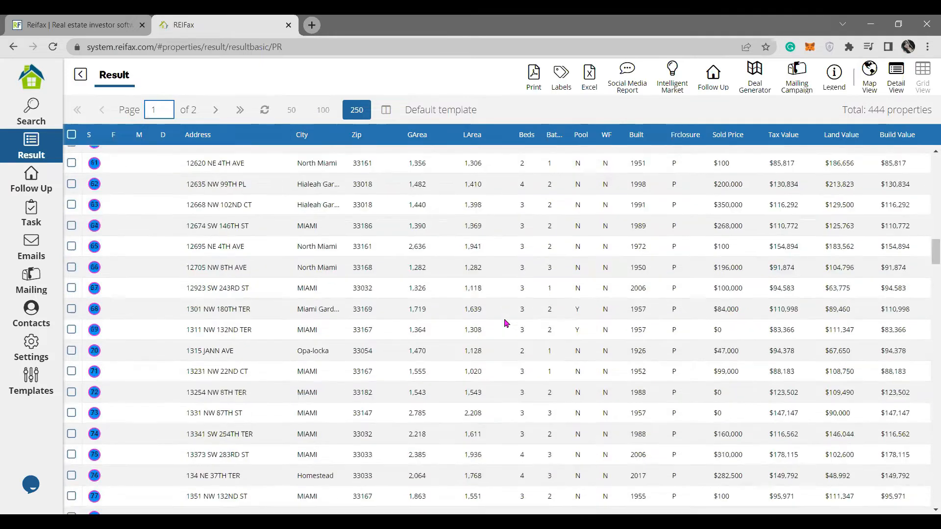
pyautogui.scroll(-20, 506, 324)
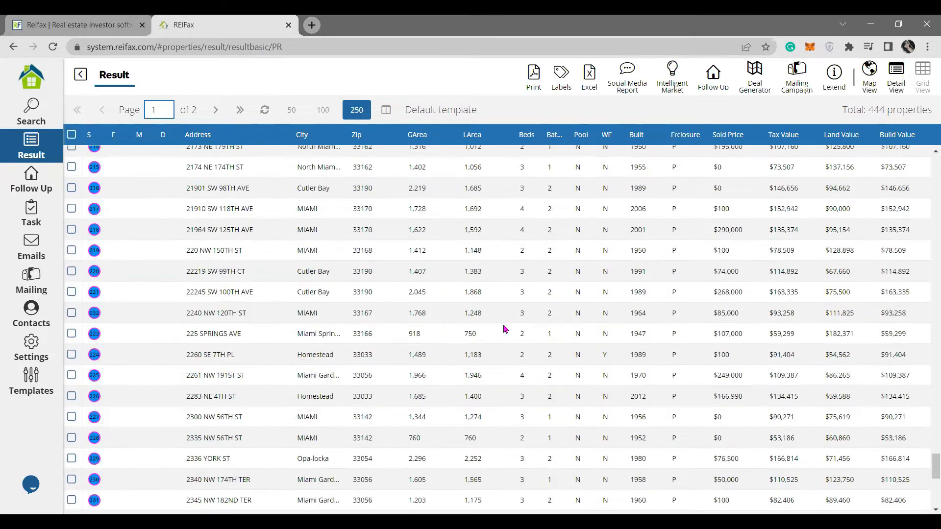
pyautogui.scroll(18, 505, 328)
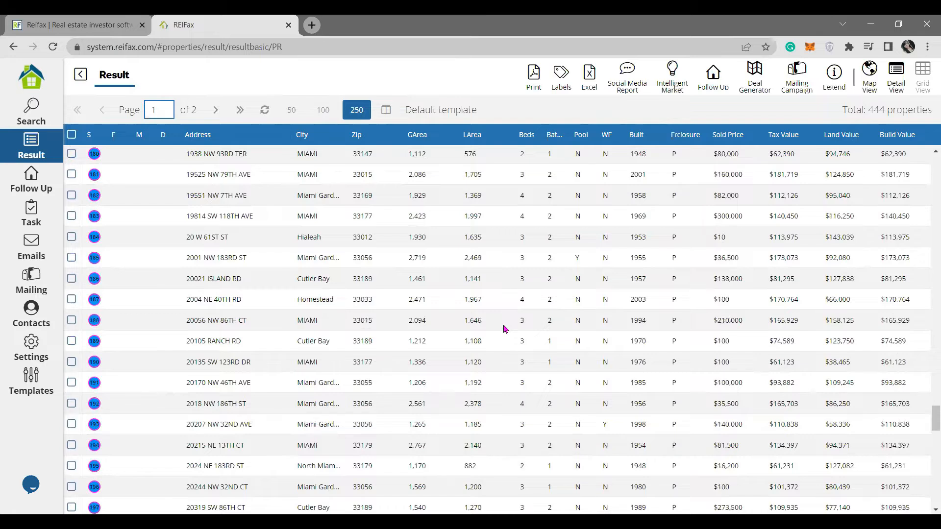
pyautogui.scroll(20, 505, 329)
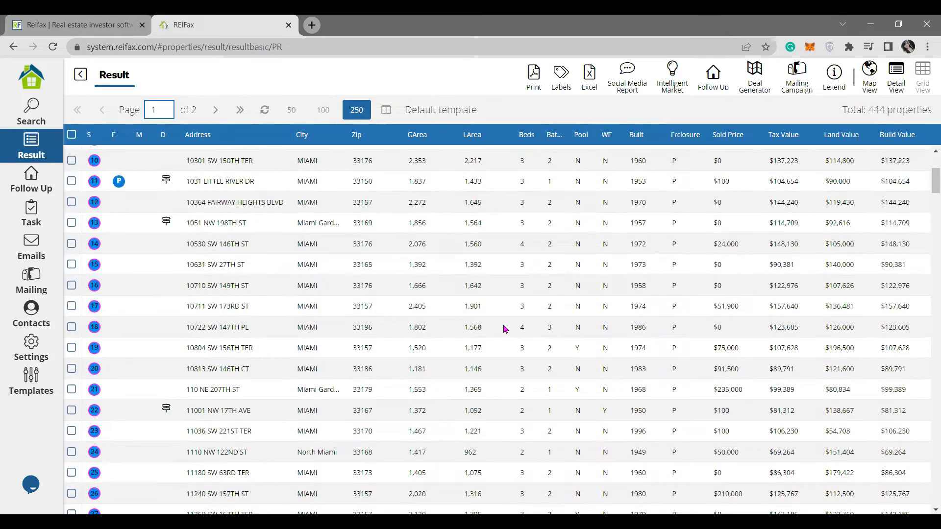
pyautogui.scroll(3, 505, 328)
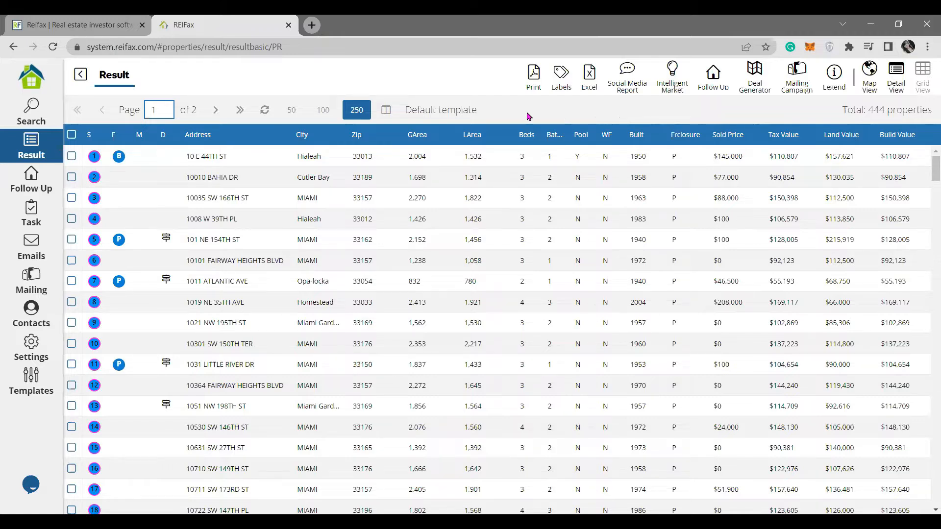
pyautogui.moveTo(477, 110); pyautogui.dragTo(408, 109)
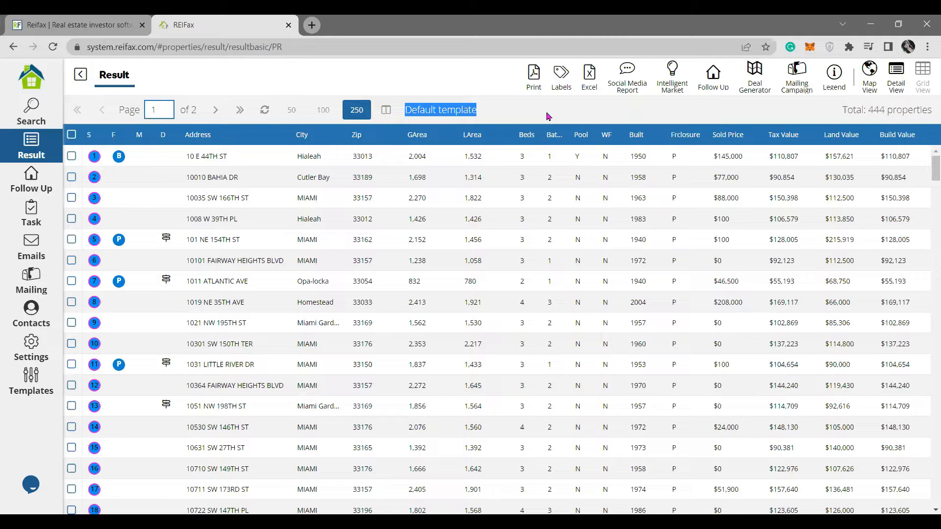
# Open the saved grid templates list beside 'Default template' and browse through it.
pyautogui.click(386, 111)
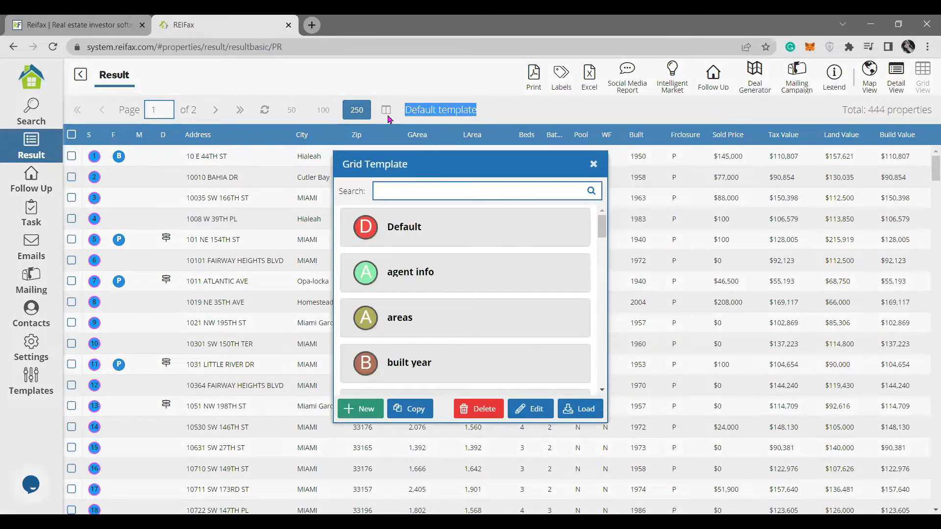
pyautogui.scroll(-12, 550, 294)
pyautogui.scroll(3, 551, 296)
pyautogui.scroll(10, 551, 296)
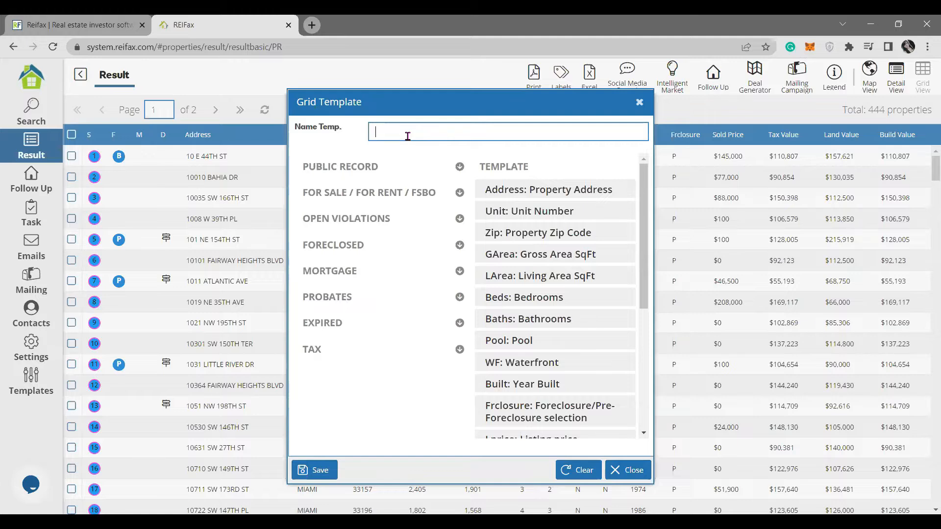
# Name the new template '2021-22 Pre-foreclosures Info', fixing the hyphens in Pre-foreclosures and 2021-22.
pyautogui.write('2021 Preforeclosures Info')
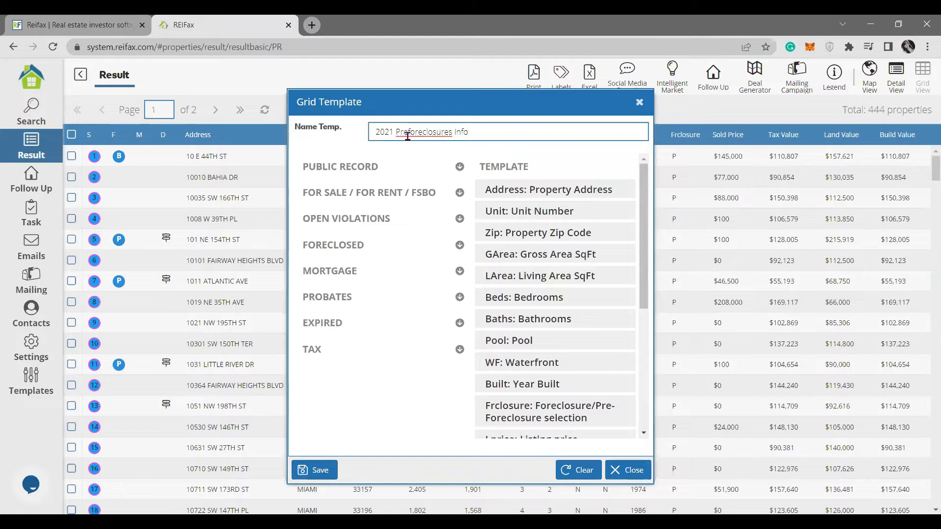
pyautogui.rightClick(438, 132)
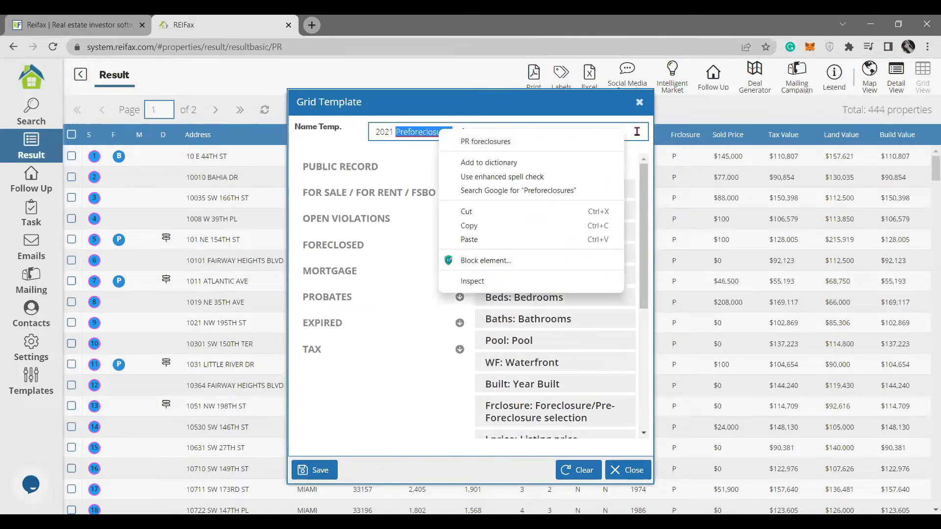
pyautogui.click(488, 129)
pyautogui.click(409, 131)
pyautogui.write('-')
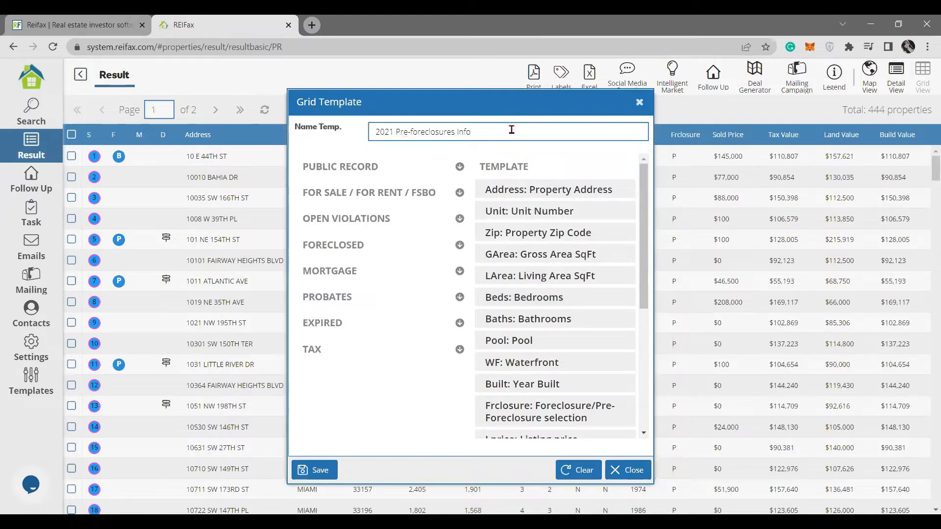
pyautogui.moveTo(394, 131); pyautogui.dragTo(370, 139)
pyautogui.click(396, 132)
pyautogui.write('-22')
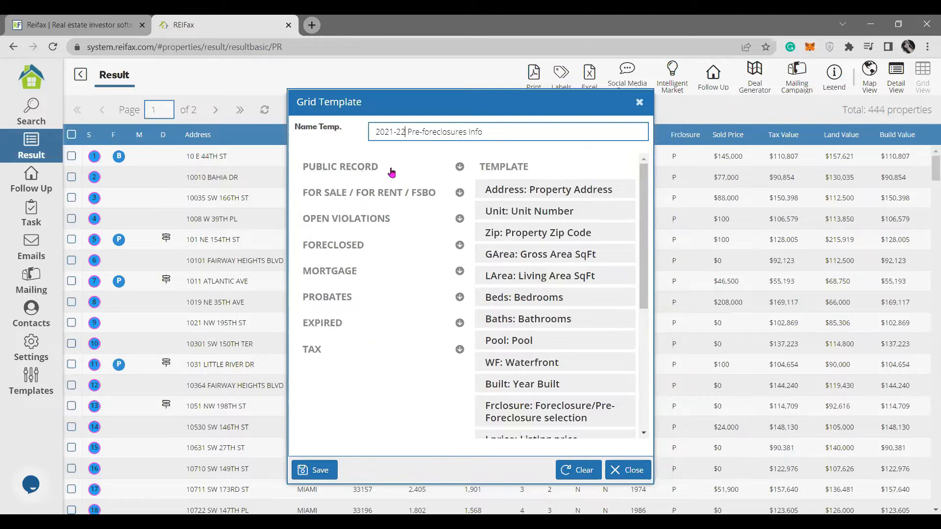
# Expand the PUBLIC RECORD and FOR SALE / FOR RENT / FSBO field categories to browse fields.
pyautogui.click(365, 172)
pyautogui.click(370, 195)
pyautogui.click(363, 169)
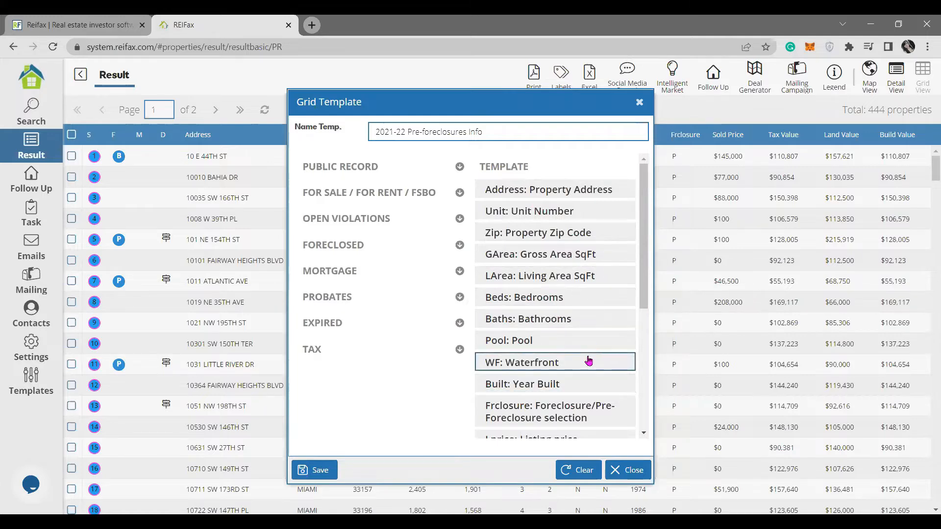
# Clear all template columns, then add Address, City, Baths and Beds from PUBLIC RECORD fields.
pyautogui.click(576, 471)
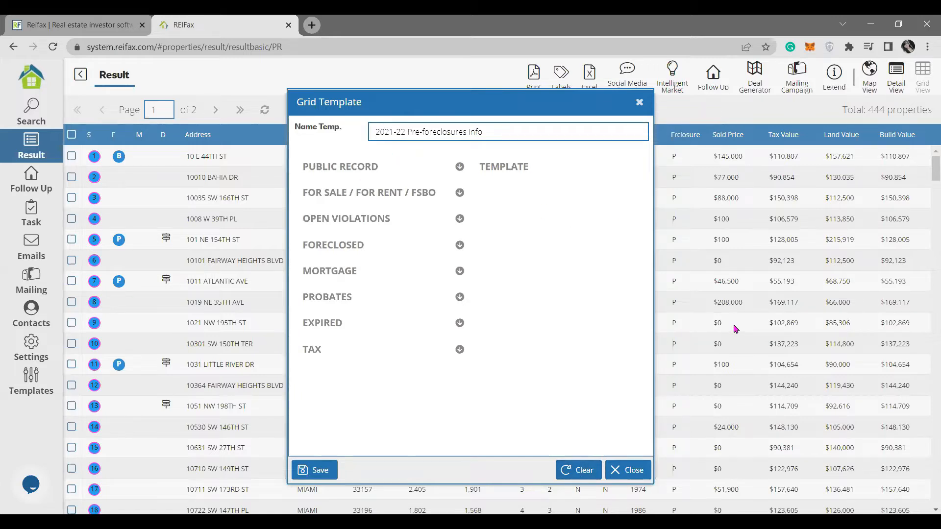
pyautogui.moveTo(548, 99); pyautogui.dragTo(362, 180)
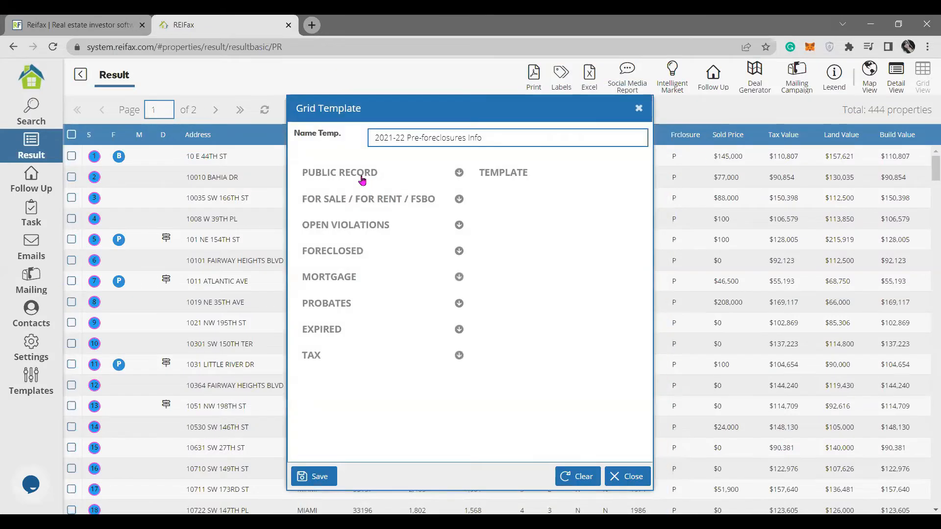
pyautogui.click(361, 179)
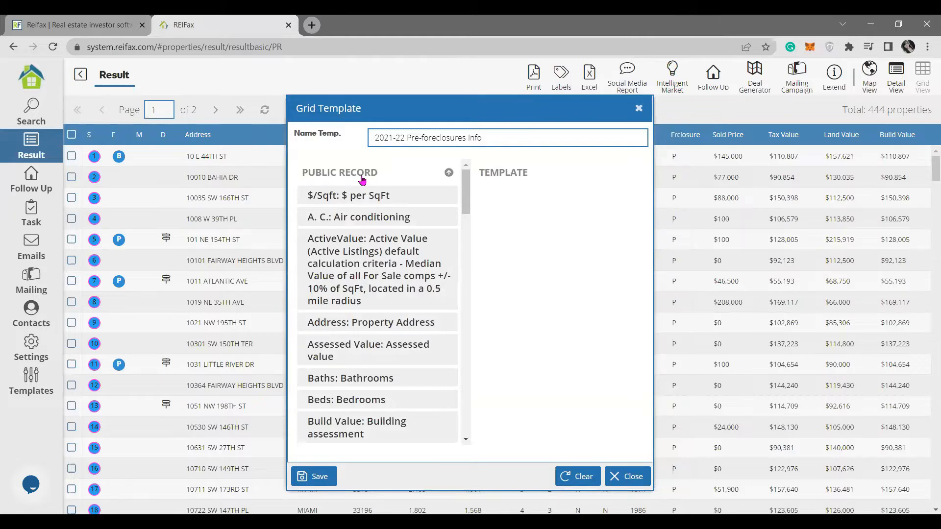
pyautogui.click(405, 326)
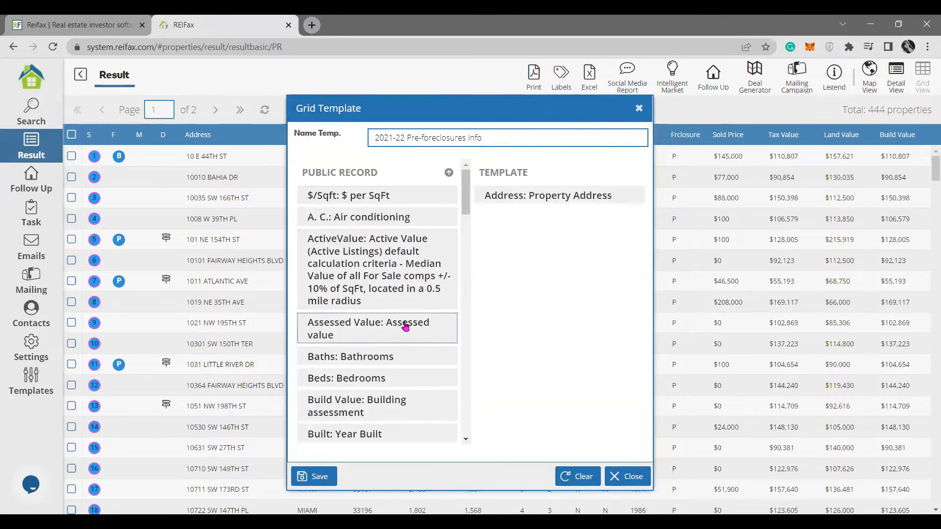
pyautogui.scroll(-1, 418, 319)
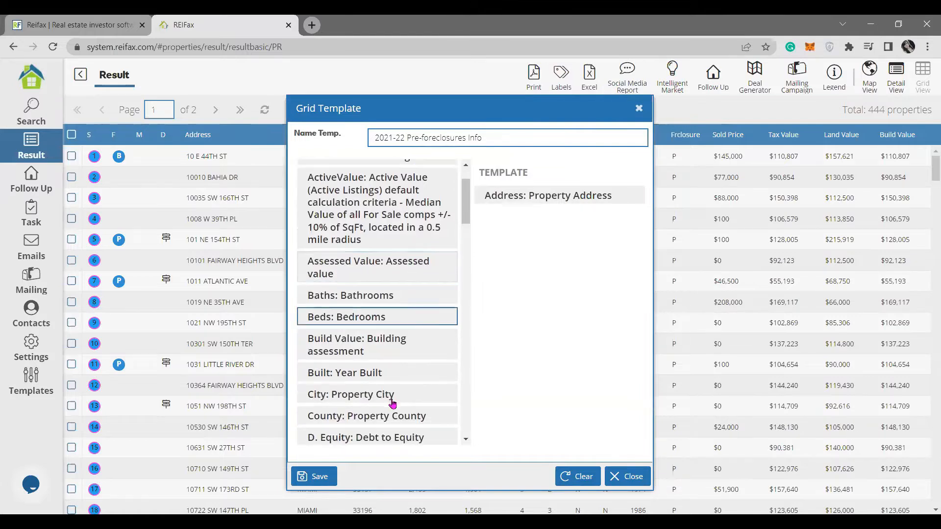
pyautogui.click(390, 395)
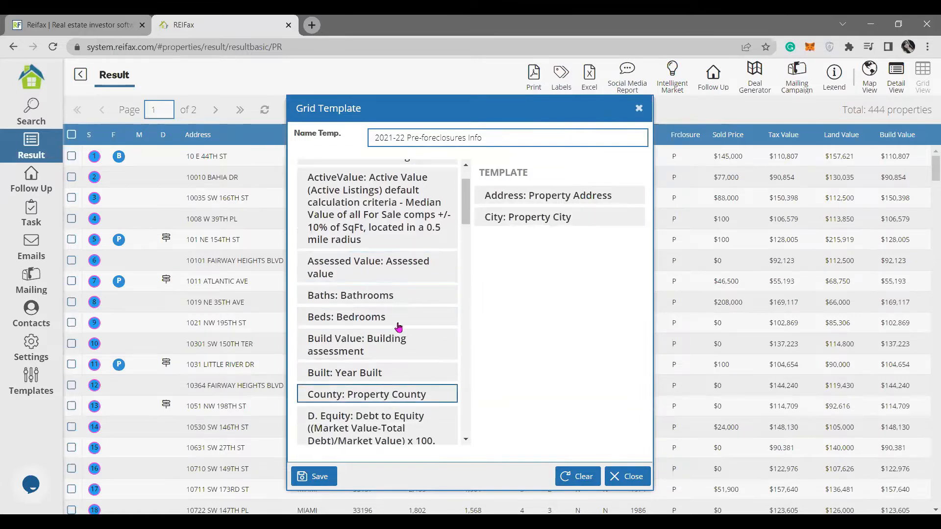
pyautogui.click(406, 297)
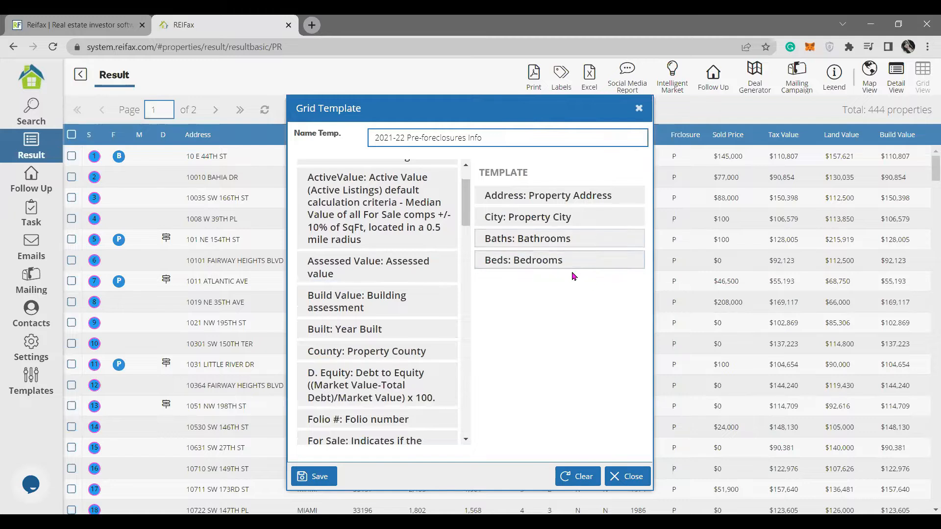
# Move Beds above Baths and add the Zip: Property Zip Code column in third place.
pyautogui.moveTo(551, 265); pyautogui.dragTo(584, 273)
pyautogui.moveTo(578, 238)
pyautogui.mouseDown()
pyautogui.moveTo(573, 195)
pyautogui.moveTo(593, 208)
pyautogui.moveTo(593, 282)
pyautogui.moveTo(584, 232)
pyautogui.moveTo(583, 245)
pyautogui.mouseUp()
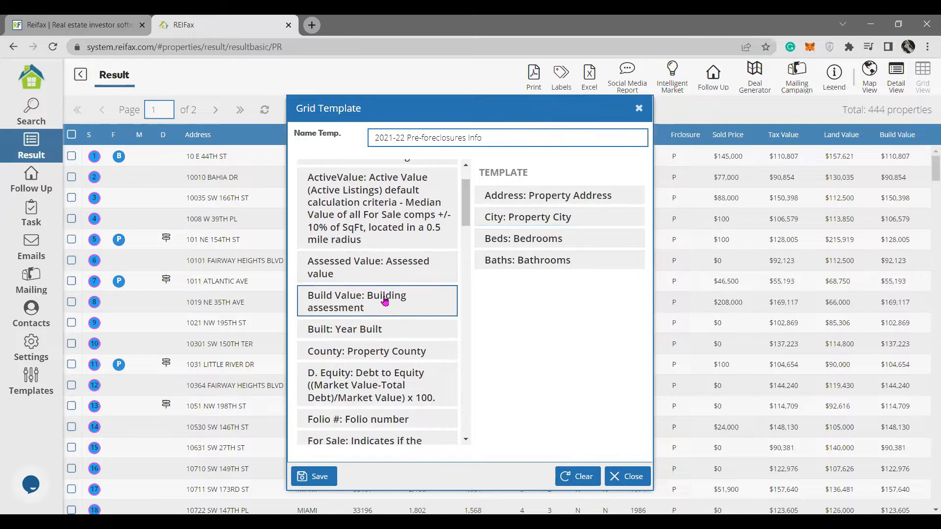
pyautogui.scroll(-10, 384, 301)
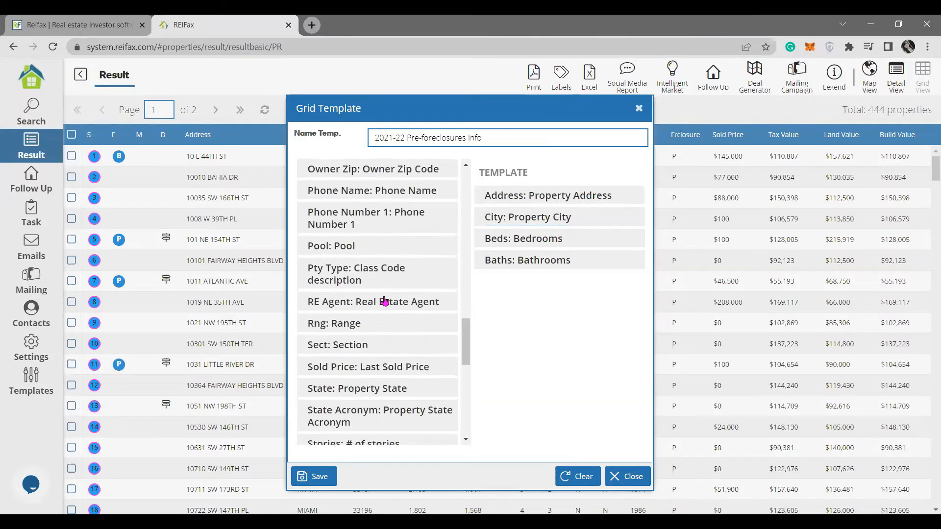
pyautogui.scroll(-6, 385, 301)
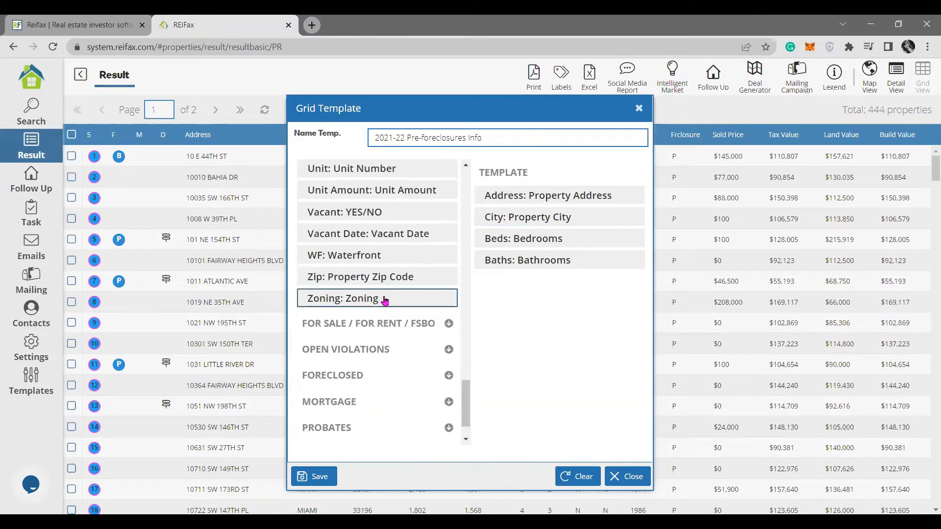
pyautogui.scroll(3, 384, 301)
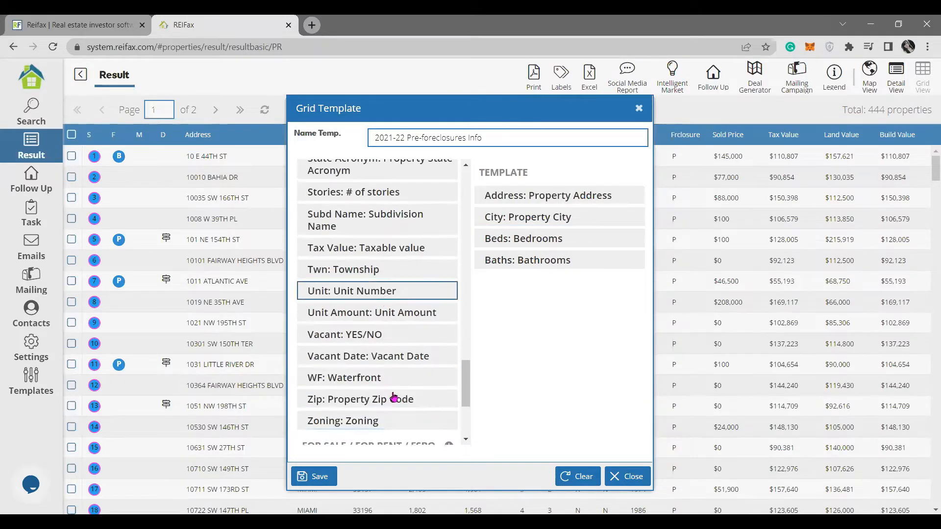
pyautogui.moveTo(407, 398); pyautogui.dragTo(658, 327)
pyautogui.moveTo(578, 281); pyautogui.dragTo(586, 242)
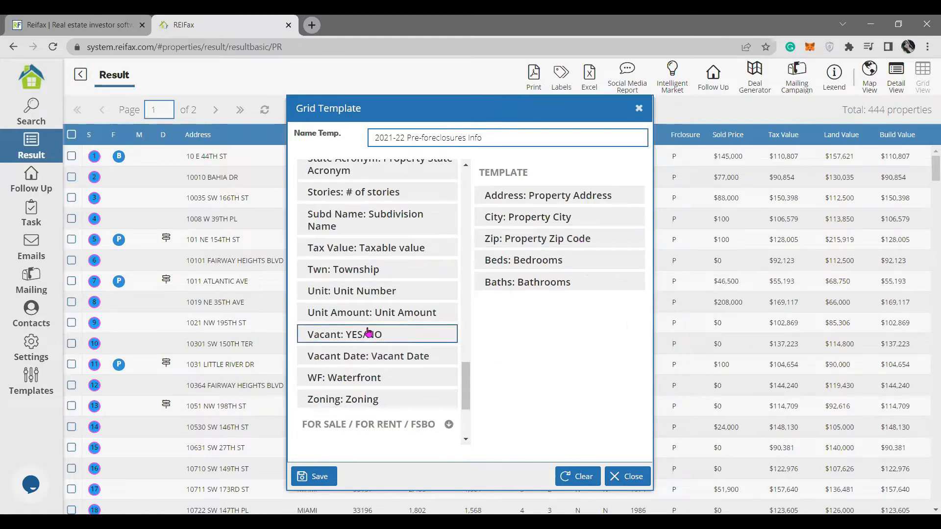
# Add the GArea: Gross Area SqFt column at the end of the template.
pyautogui.scroll(10, 368, 331)
pyautogui.scroll(-2, 368, 333)
pyautogui.scroll(5, 368, 332)
pyautogui.scroll(-1, 368, 332)
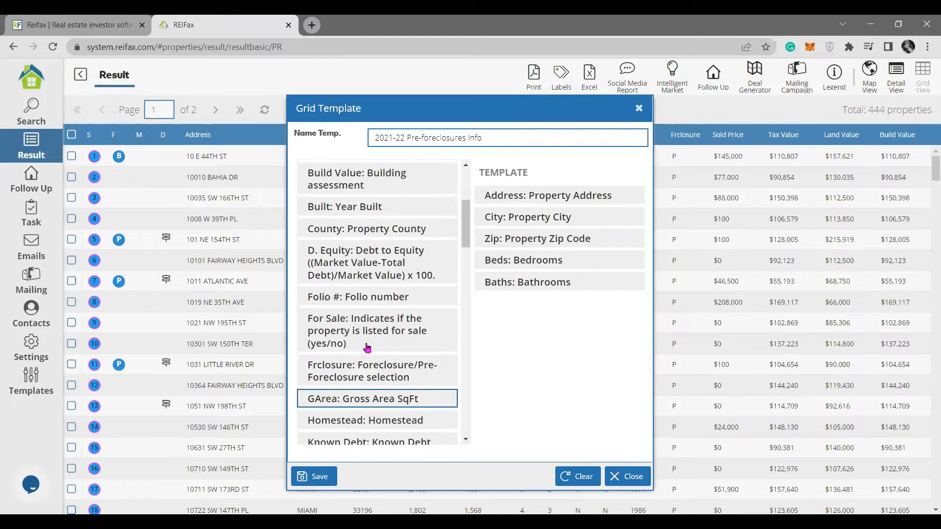
pyautogui.moveTo(414, 403); pyautogui.dragTo(608, 368)
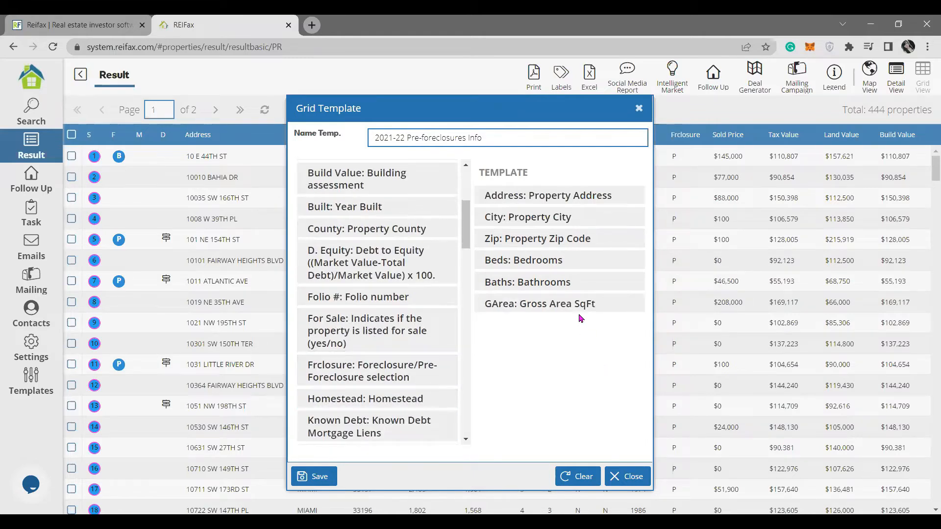
pyautogui.scroll(-10, 361, 319)
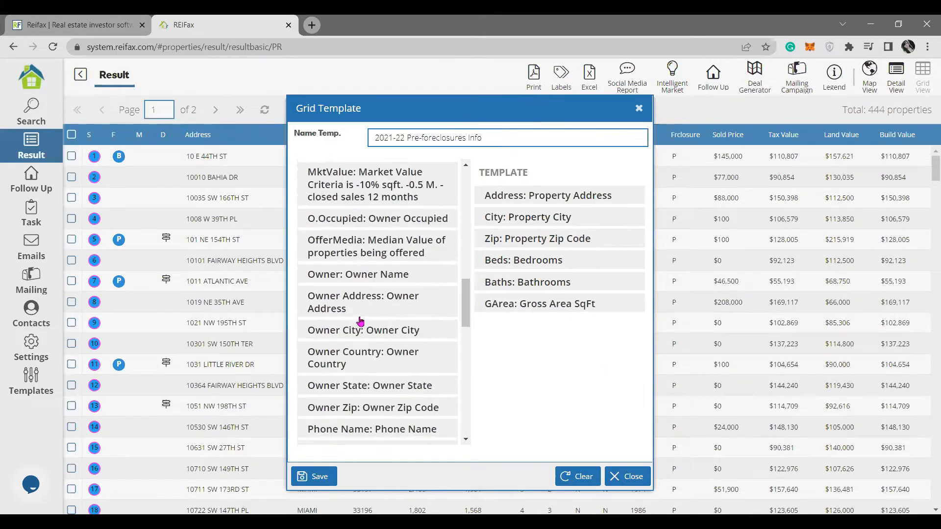
pyautogui.scroll(-5, 361, 321)
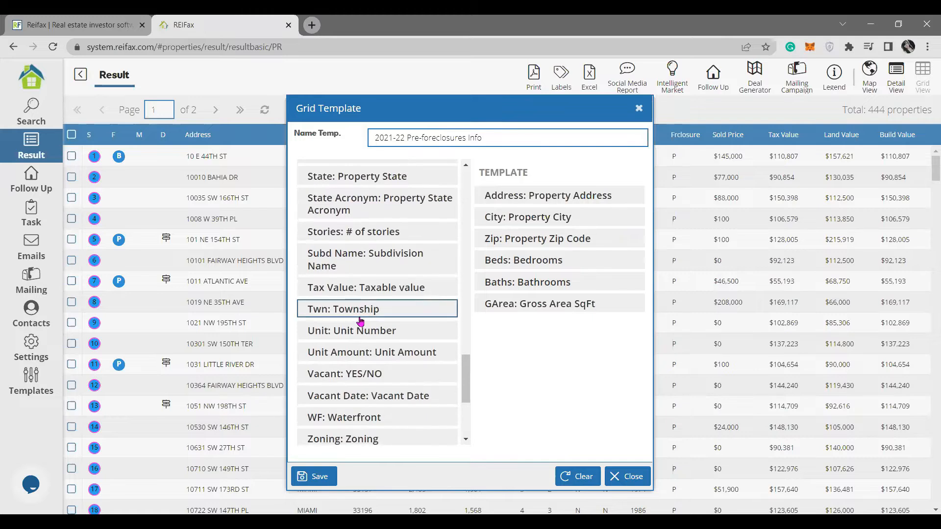
pyautogui.scroll(5, 360, 321)
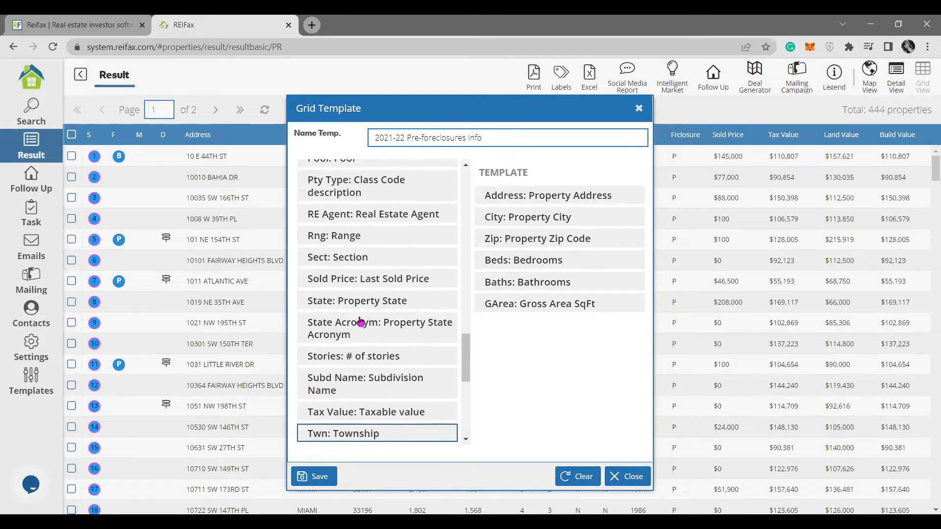
pyautogui.scroll(5, 360, 320)
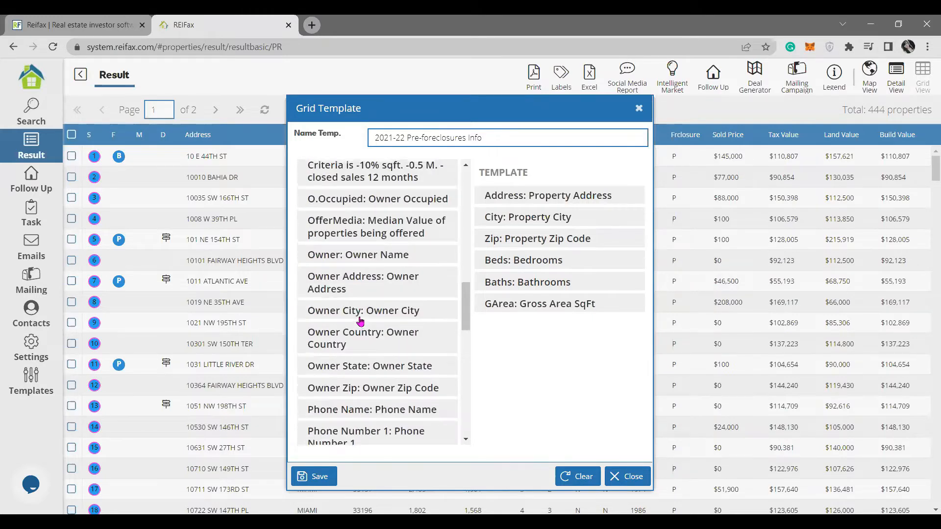
pyautogui.scroll(5, 360, 321)
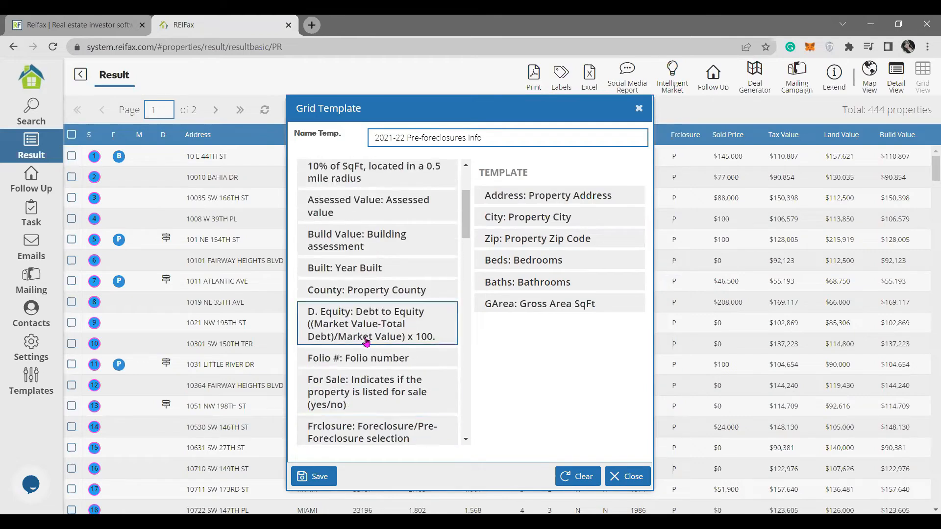
# Add Folio #, Year Built and Debt to Equity (D. Equity) columns to the template.
pyautogui.moveTo(390, 358); pyautogui.dragTo(587, 250)
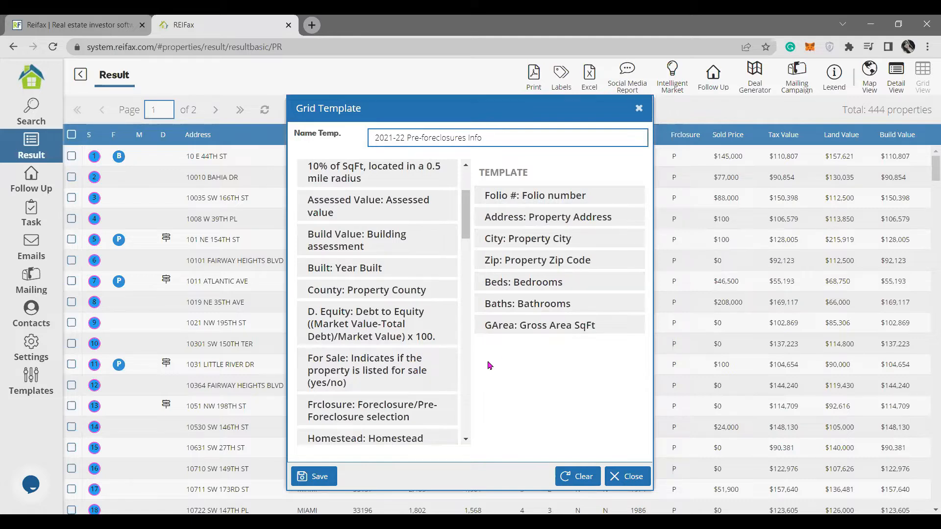
pyautogui.moveTo(367, 267); pyautogui.dragTo(472, 351)
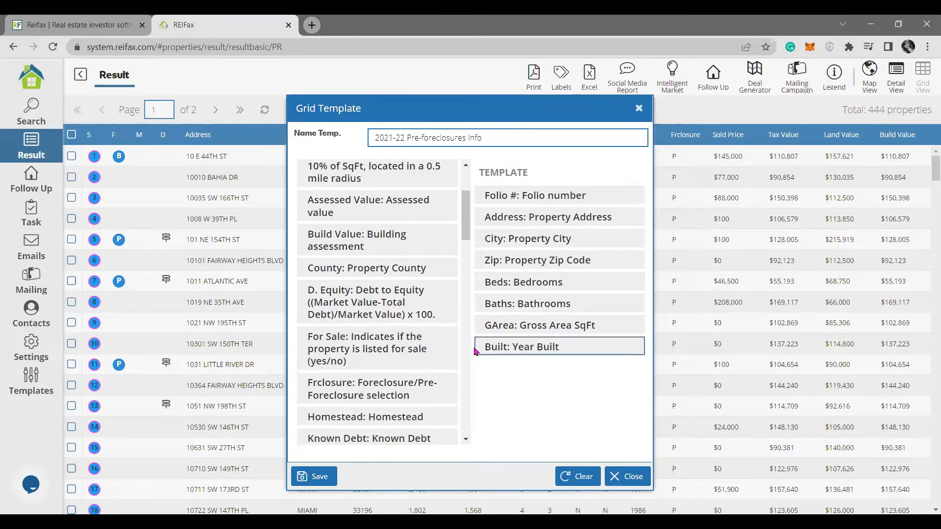
pyautogui.click(382, 299)
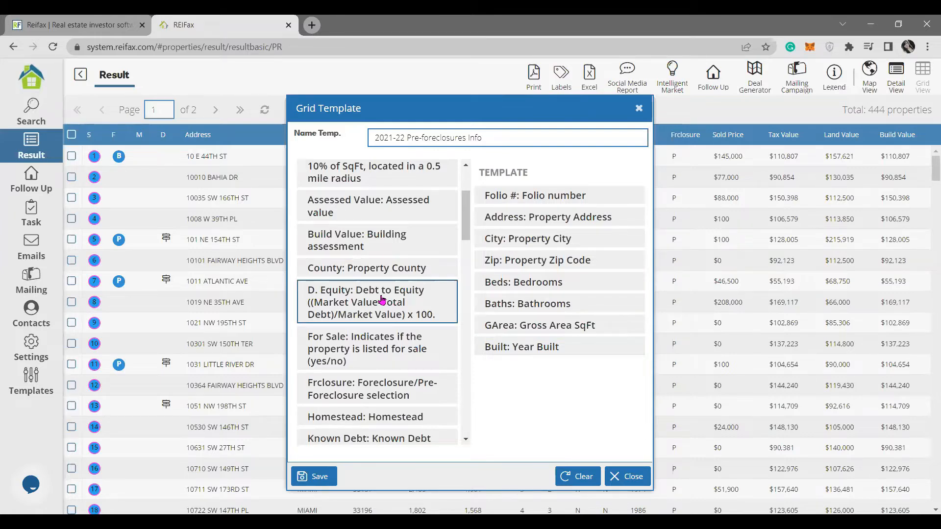
pyautogui.moveTo(382, 299); pyautogui.dragTo(571, 375)
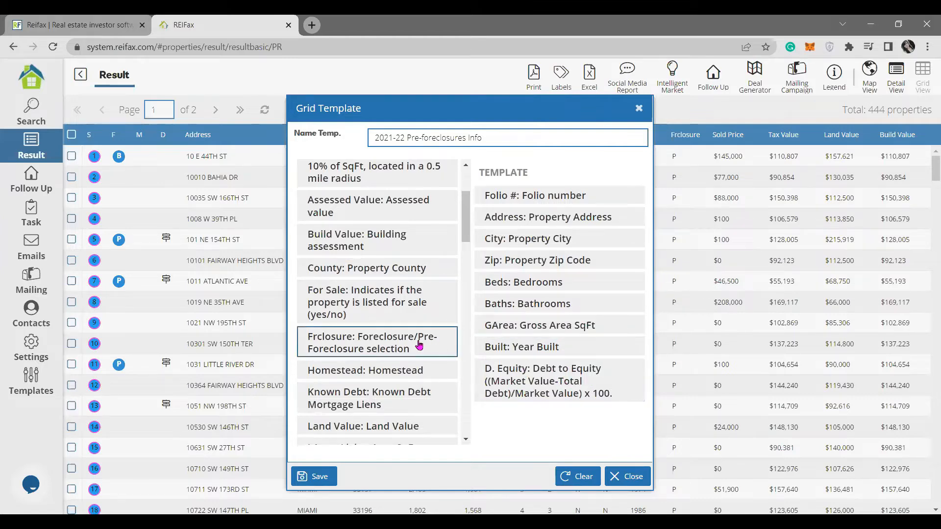
# Add the Known Debt and MktValue columns to the template.
pyautogui.scroll(-8, 419, 346)
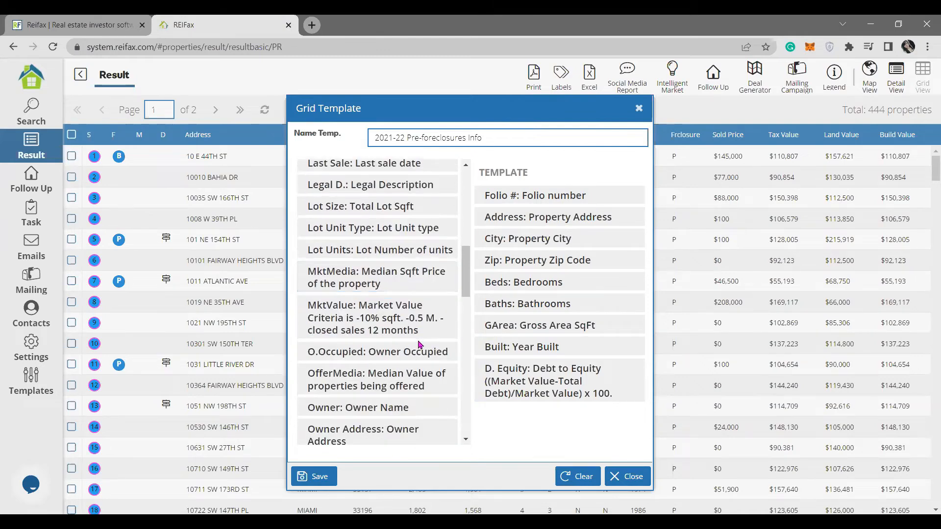
pyautogui.scroll(4, 418, 345)
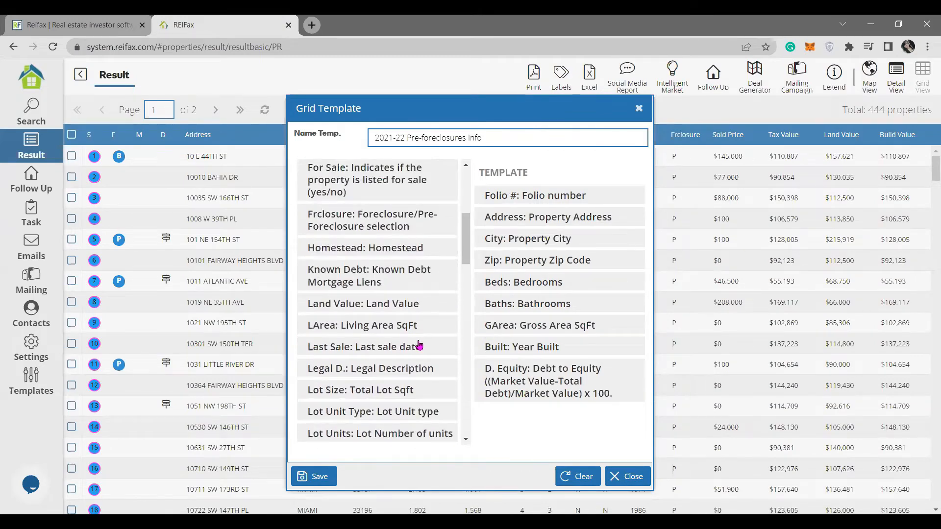
pyautogui.doubleClick(411, 286)
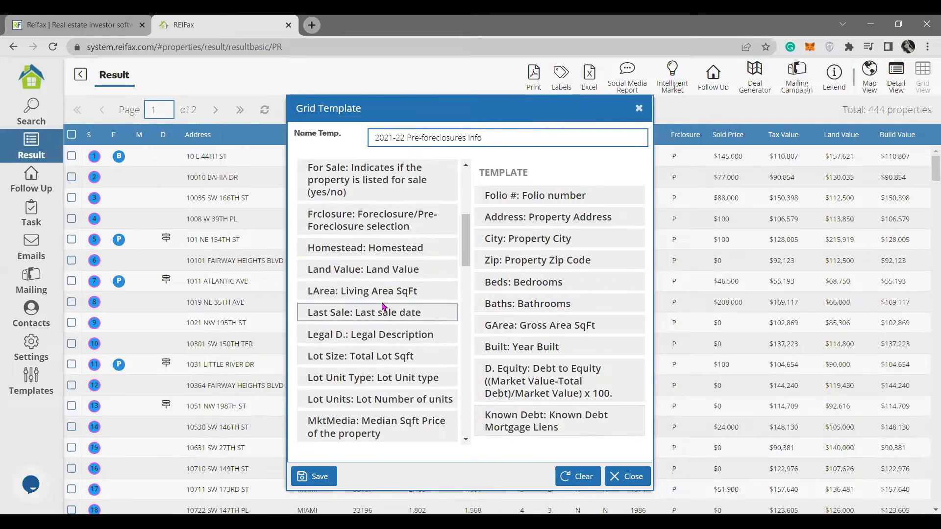
pyautogui.scroll(-3, 384, 301)
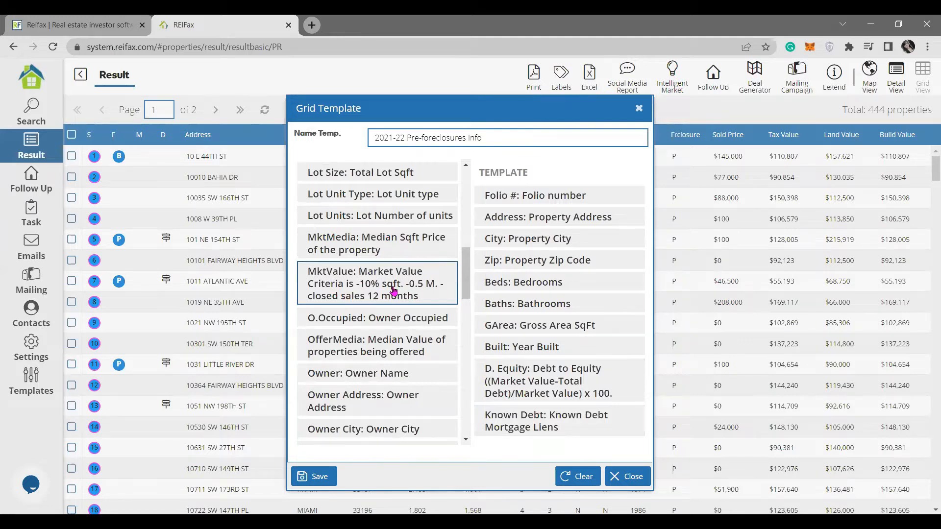
pyautogui.doubleClick(393, 290)
pyautogui.scroll(-1, 541, 329)
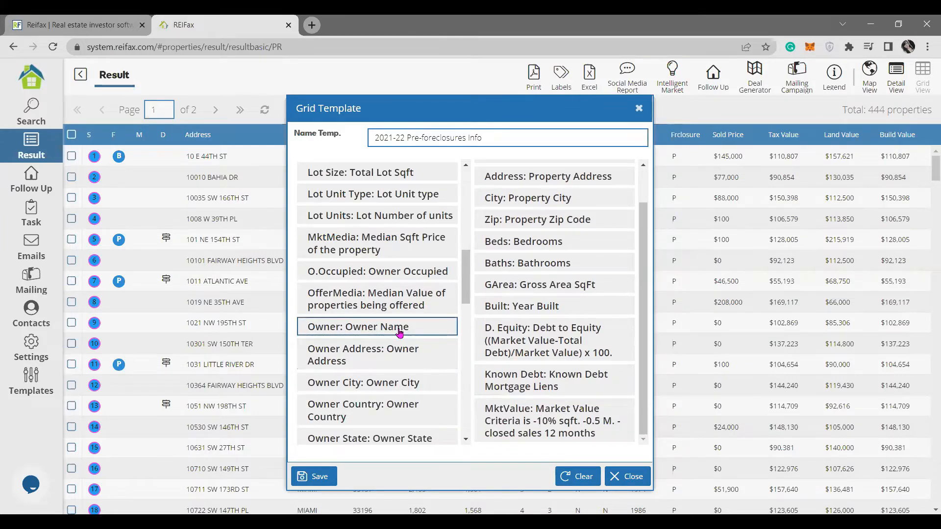
# Add O.Occupied, Owner, Owner Address, Owner City, Owner Zip and Phone Number 1 columns.
pyautogui.click(445, 275)
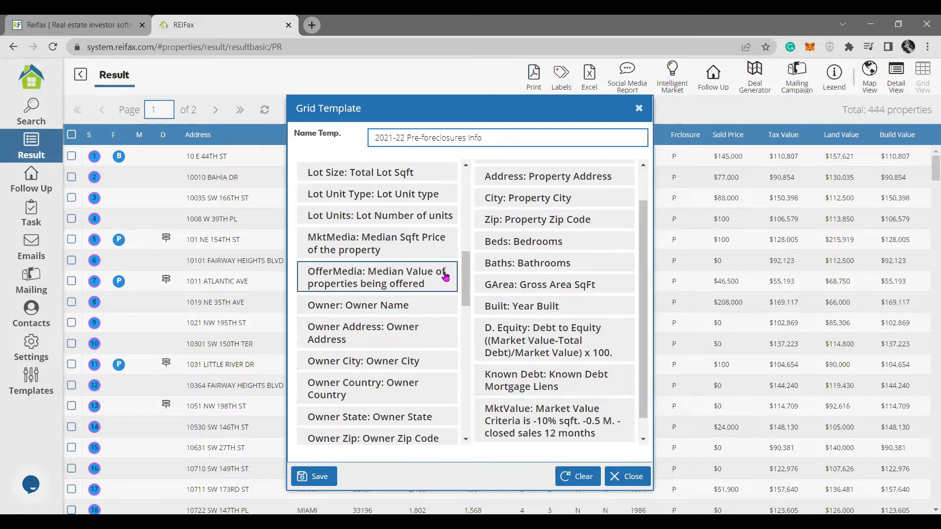
pyautogui.click(430, 308)
pyautogui.click(429, 310)
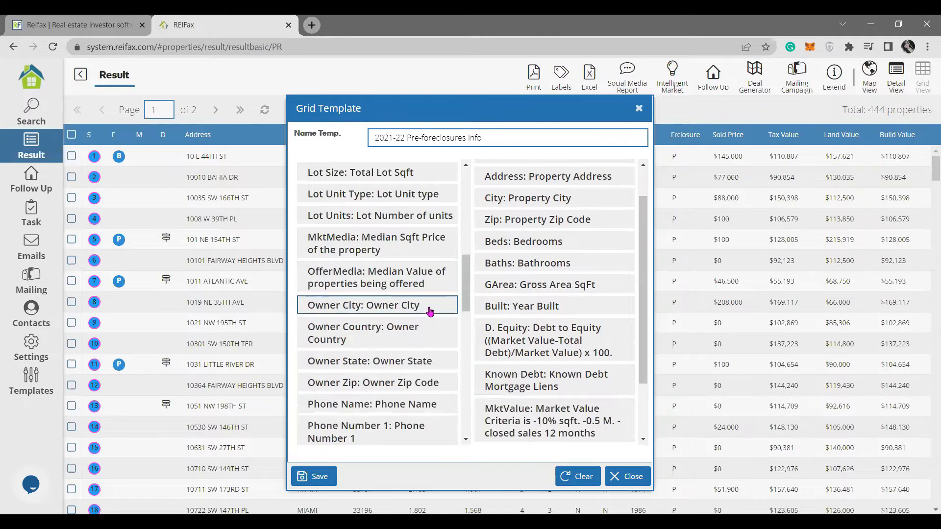
pyautogui.click(429, 309)
pyautogui.click(447, 364)
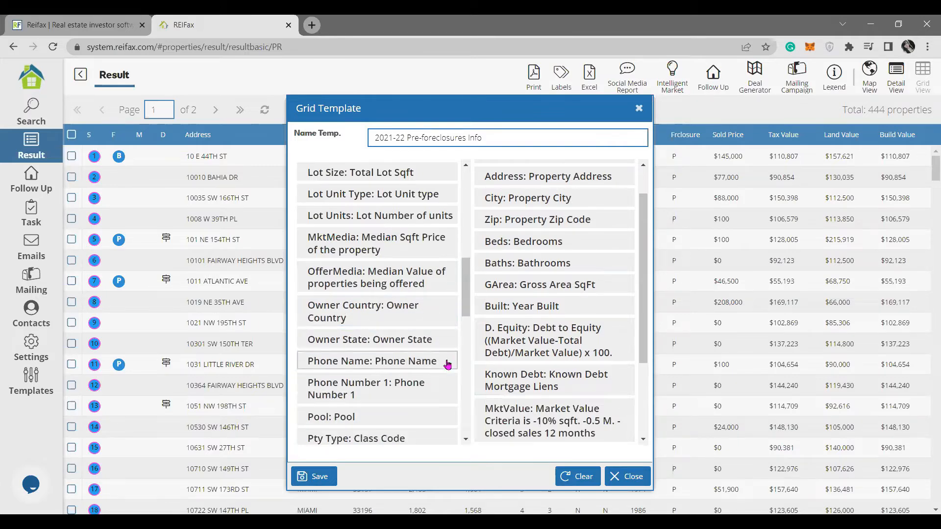
pyautogui.click(430, 386)
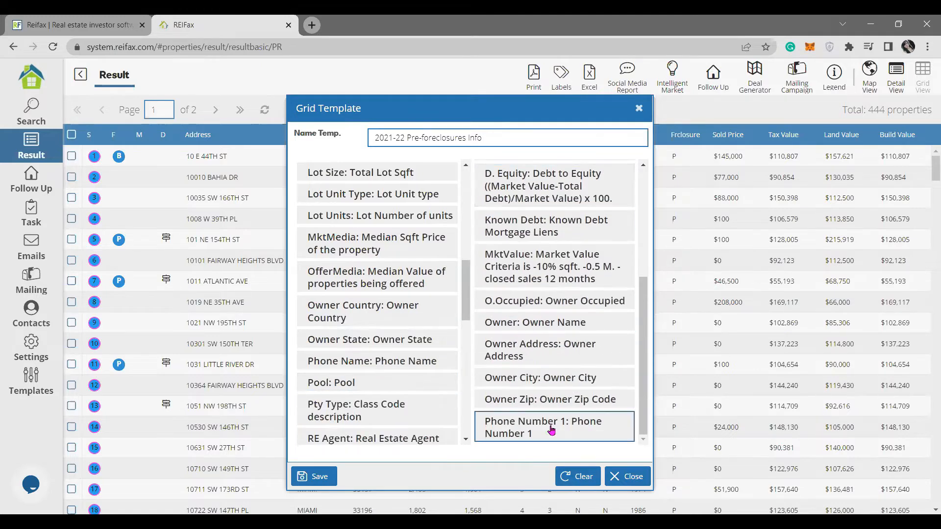
pyautogui.scroll(-5, 414, 294)
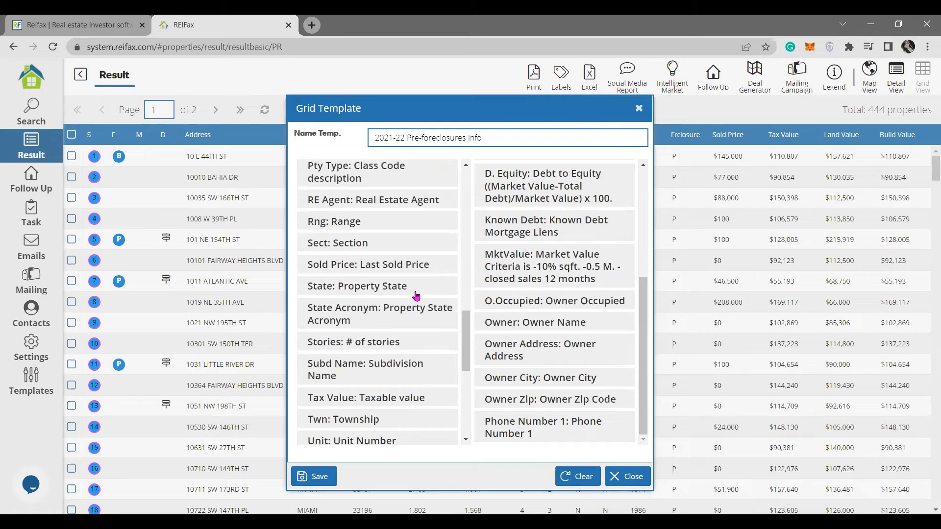
pyautogui.scroll(8, 414, 294)
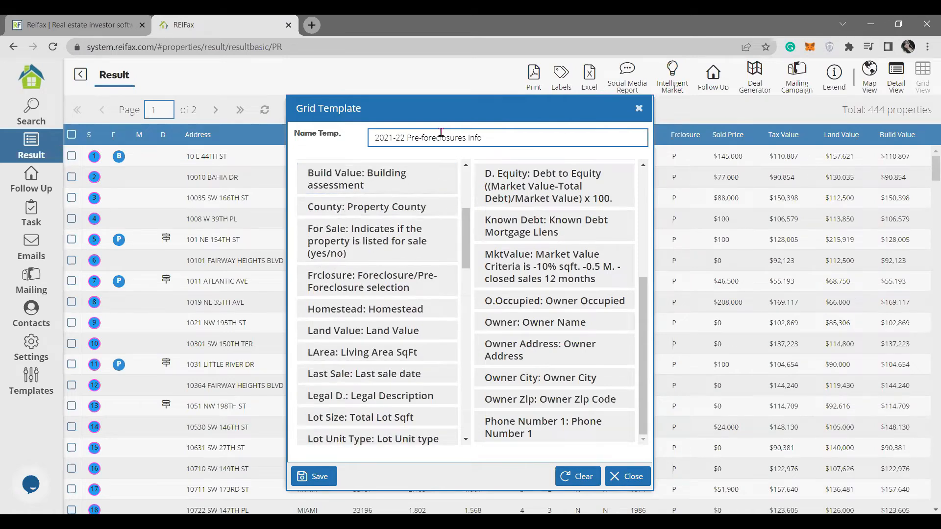
pyautogui.scroll(3, 362, 235)
pyautogui.click(360, 173)
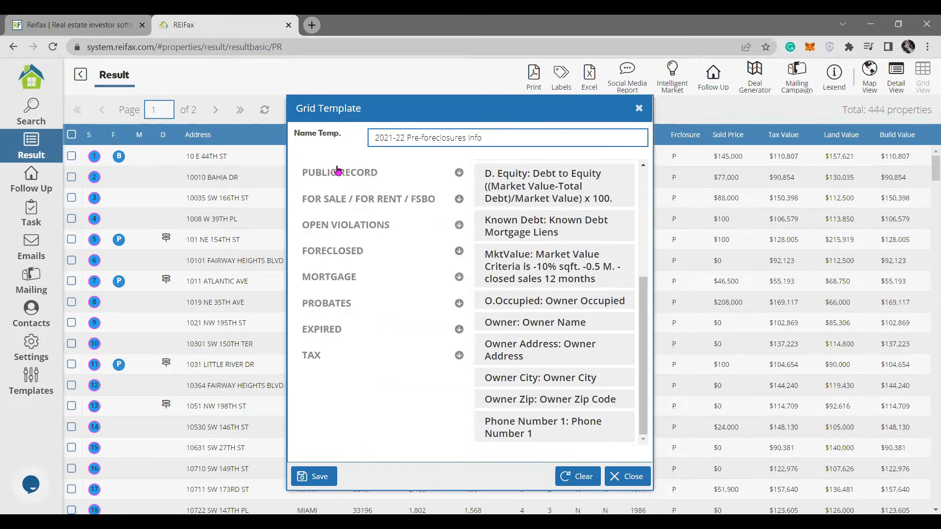
# From the FORECLOSED category, add Case #, File Date, Auction Date, Auction Amount and Plaintiff.
pyautogui.click(338, 259)
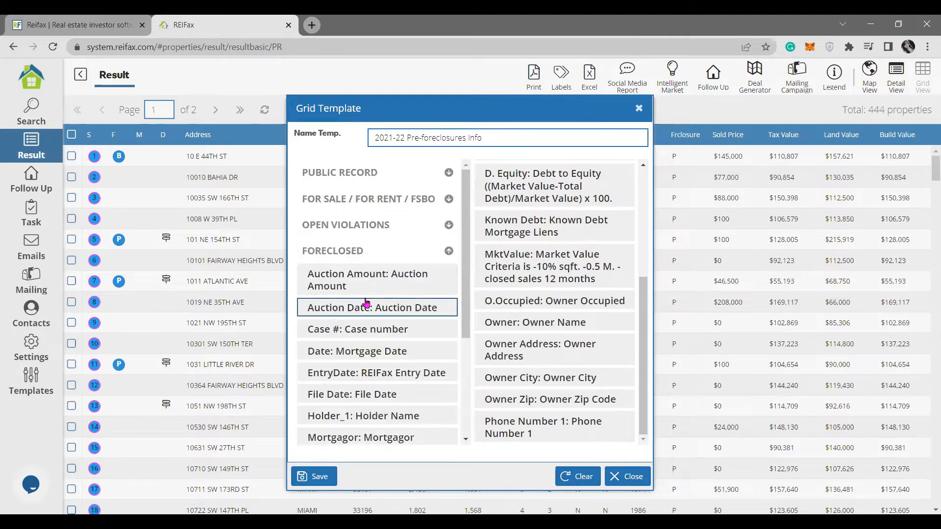
pyautogui.scroll(-3, 366, 302)
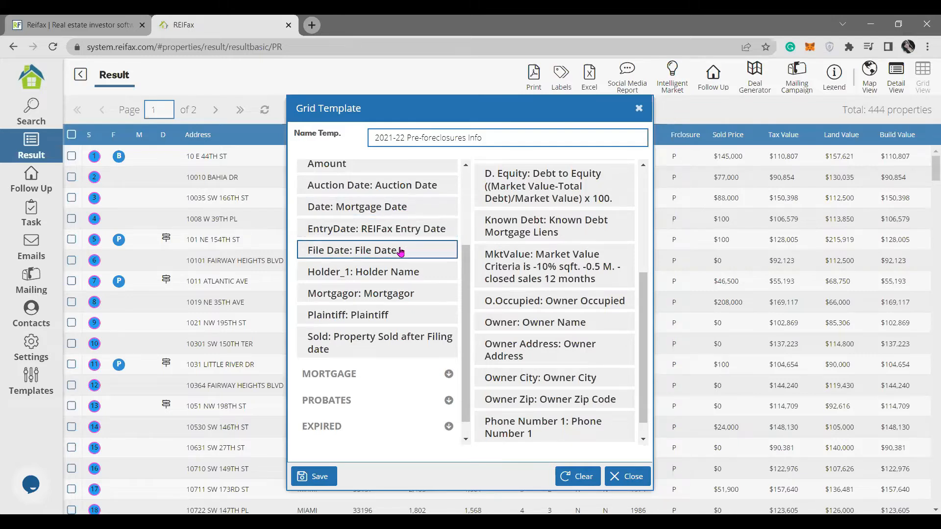
pyautogui.scroll(3, 401, 255)
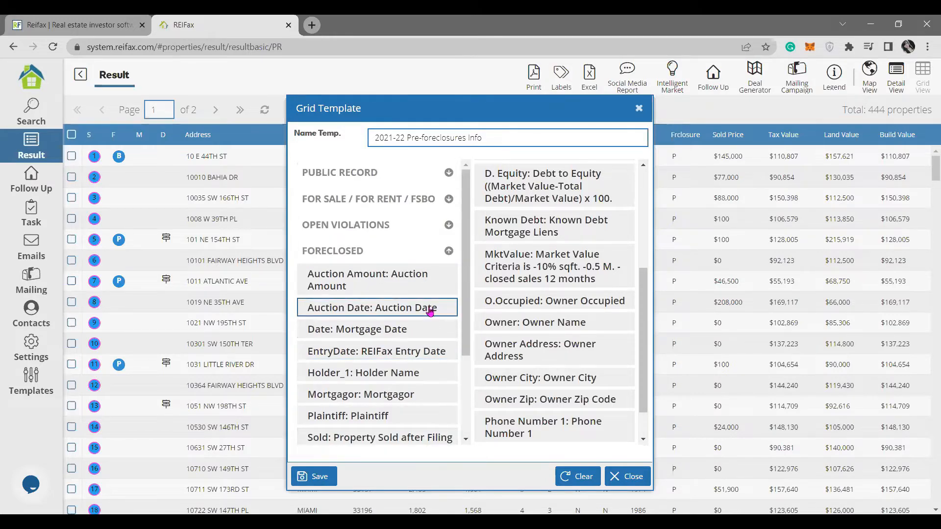
pyautogui.click(430, 313)
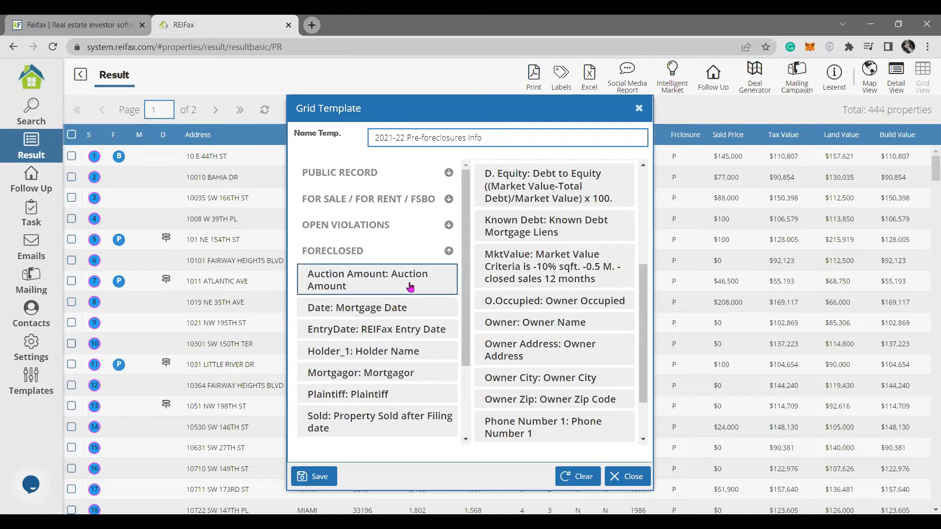
pyautogui.click(410, 287)
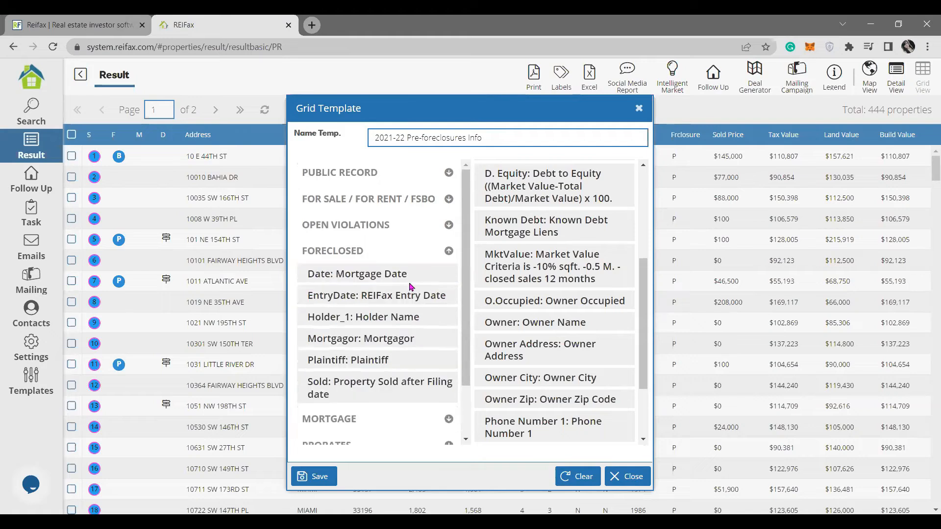
pyautogui.click(389, 362)
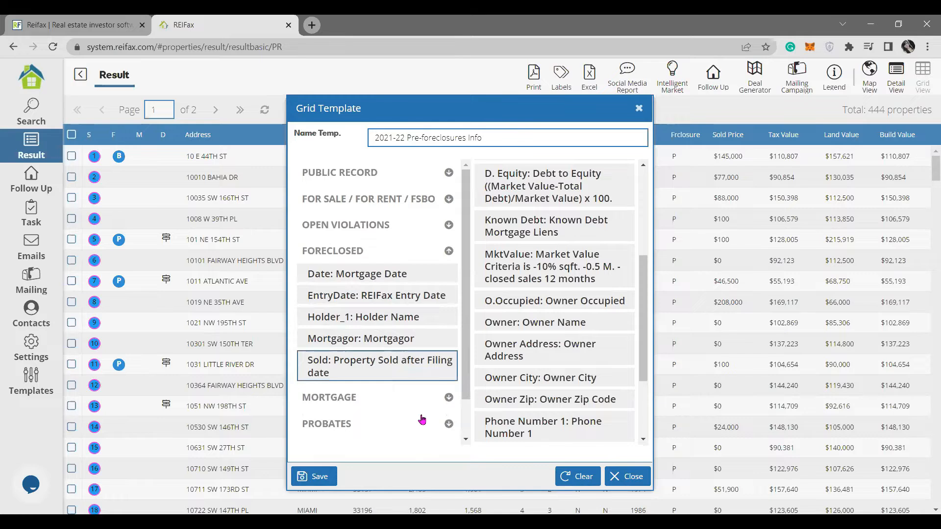
pyautogui.scroll(-3, 583, 311)
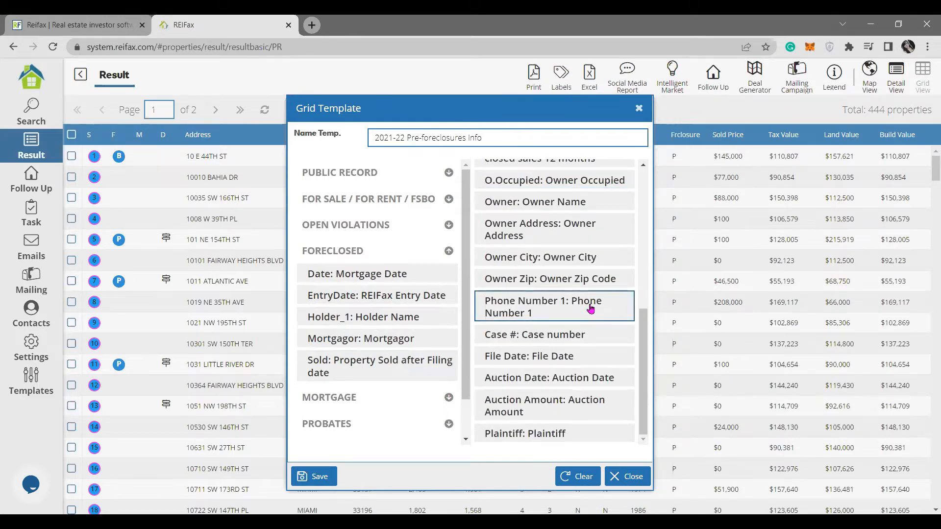
# Save the template, then reopen '2021-22 Pre-foreclosures Info' for editing.
pyautogui.click(328, 477)
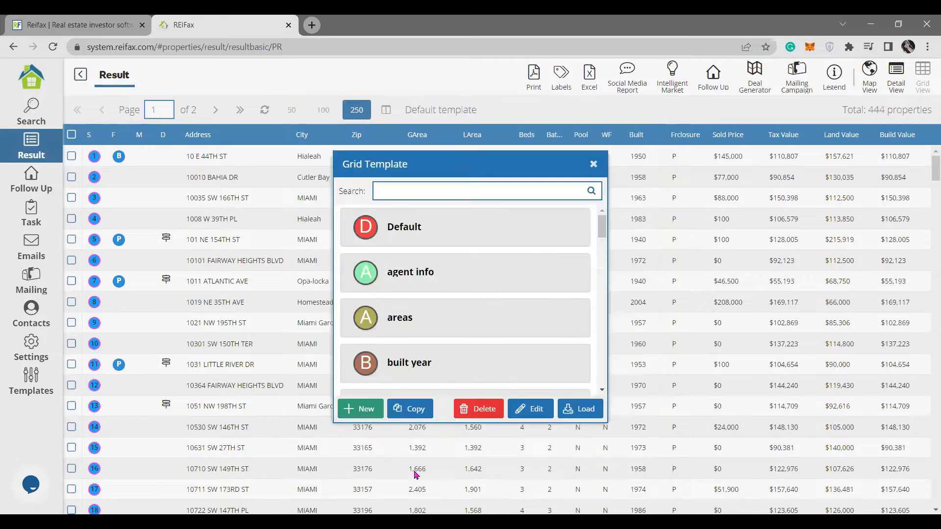
pyautogui.click(434, 275)
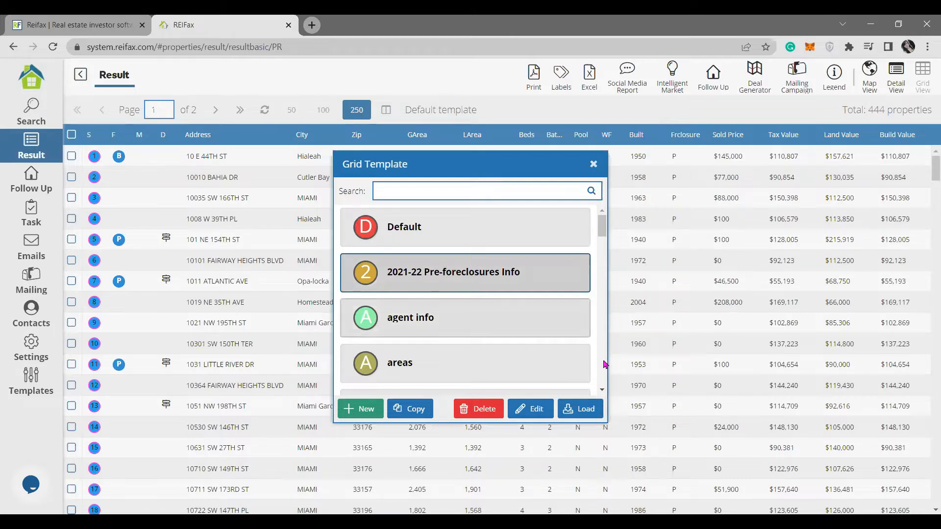
pyautogui.click(536, 410)
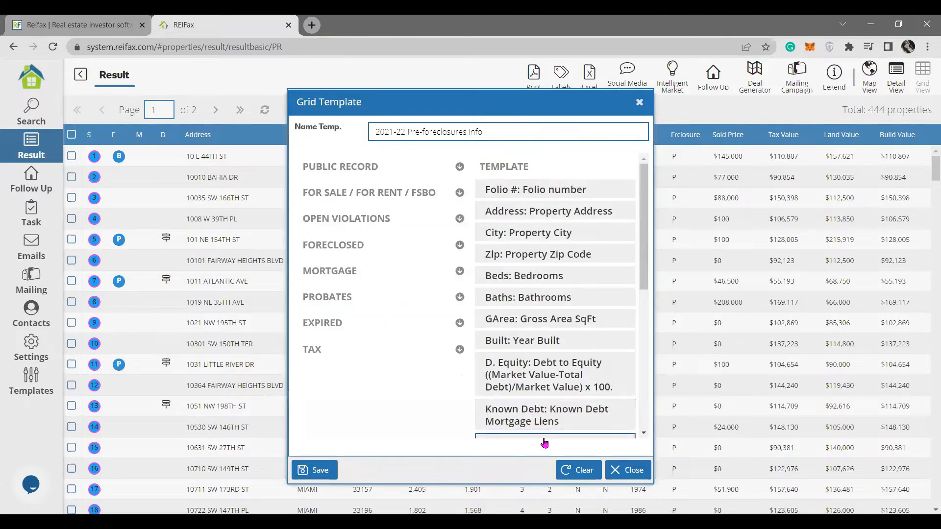
# Add Tax Amount and Tax Year from the TAX category and save the template again.
pyautogui.click(324, 353)
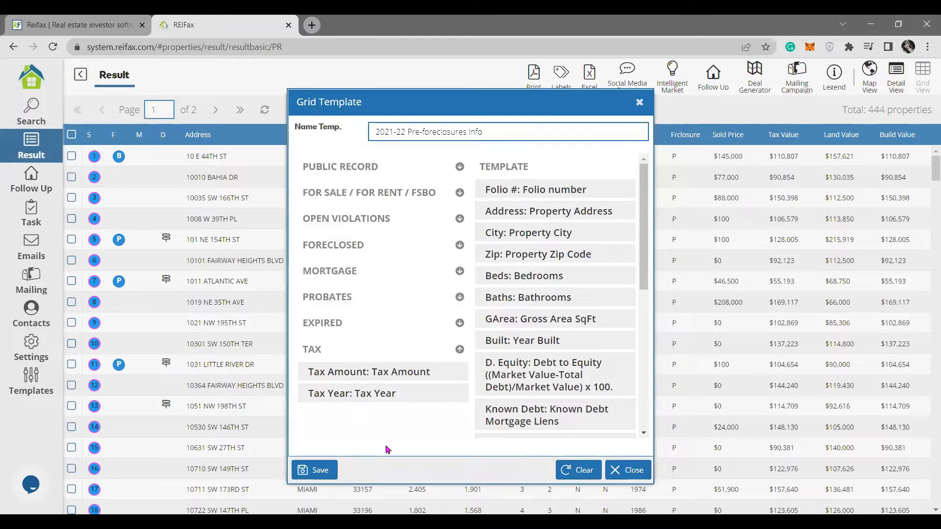
pyautogui.click(429, 374)
pyautogui.click(431, 373)
pyautogui.scroll(-10, 593, 345)
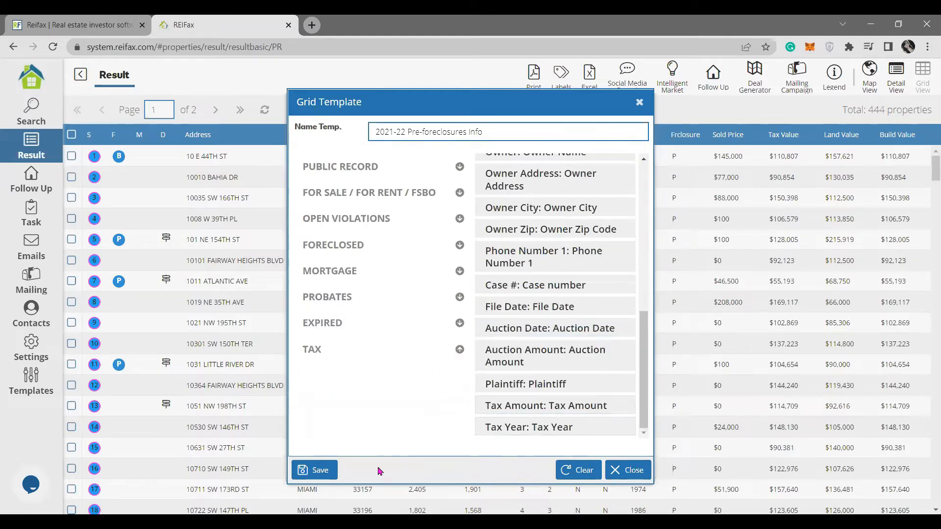
pyautogui.click(321, 470)
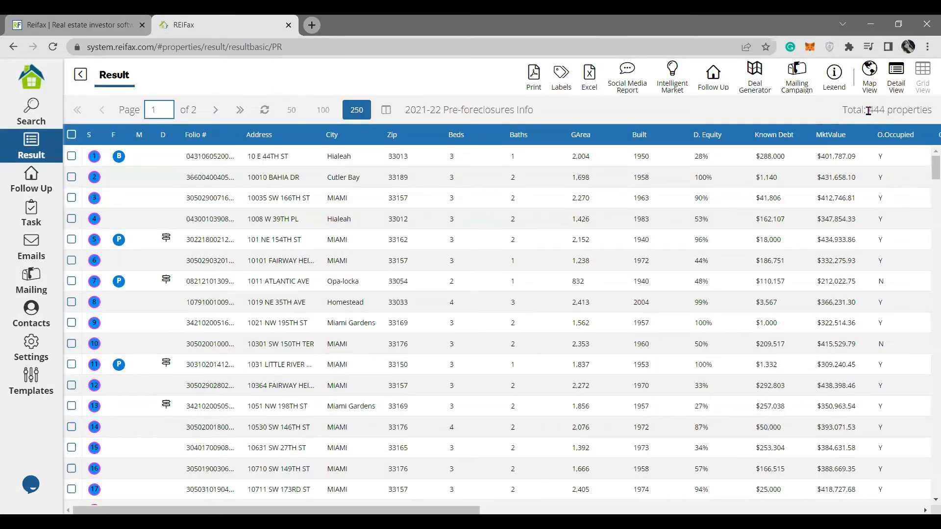
# Apply the 2021-22 Pre-foreclosures Info template to the 444 results grid.
pyautogui.moveTo(868, 112); pyautogui.dragTo(928, 120)
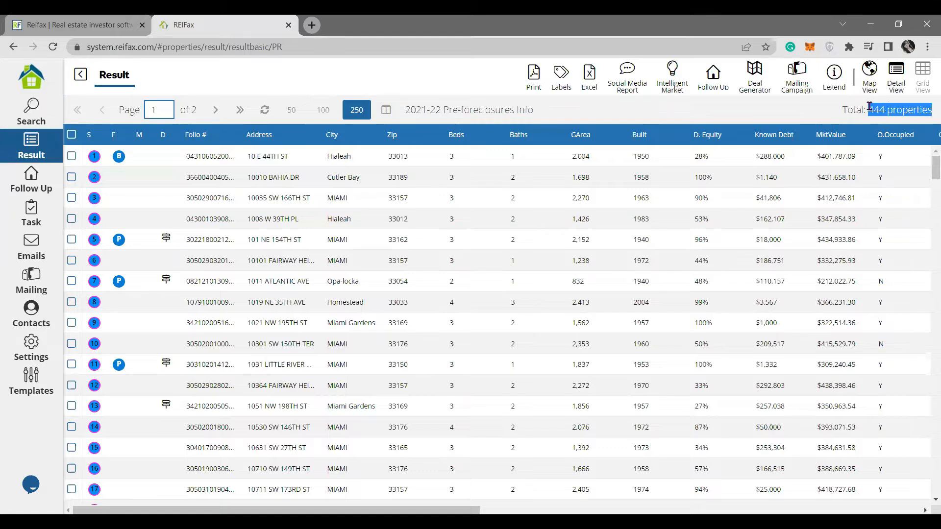
pyautogui.click(414, 111)
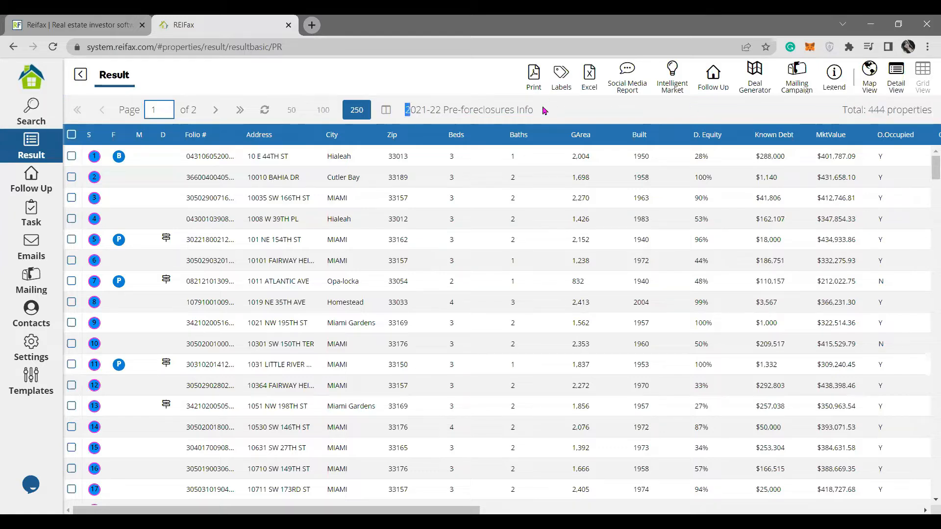
pyautogui.moveTo(405, 110); pyautogui.dragTo(543, 110)
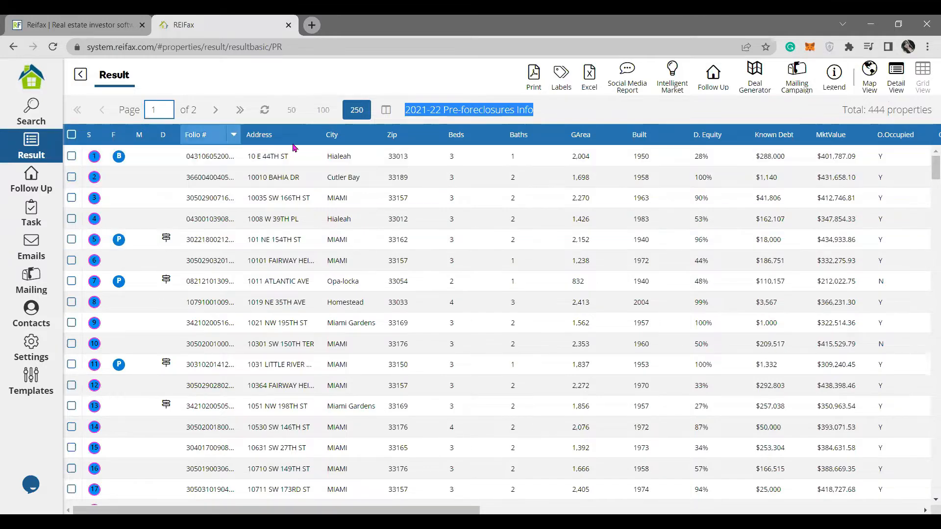
# Check the Folio # column's Columns list, then scroll right to the owner and phone columns.
pyautogui.click(279, 153)
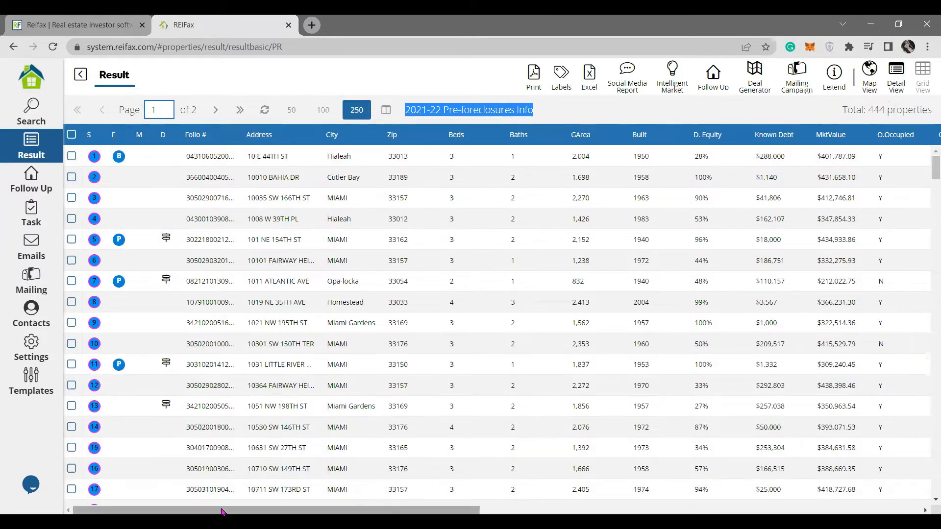
pyautogui.click(236, 136)
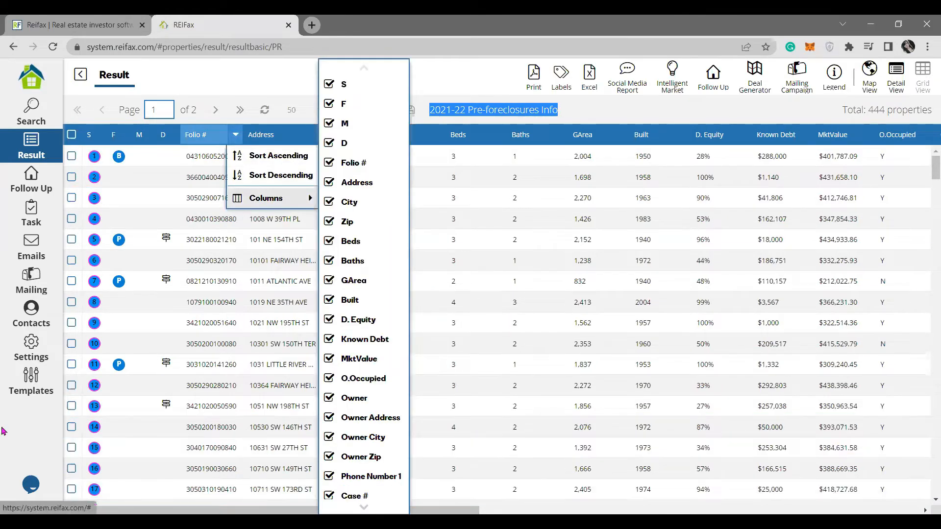
pyautogui.click(3, 433)
pyautogui.moveTo(270, 507); pyautogui.dragTo(475, 499)
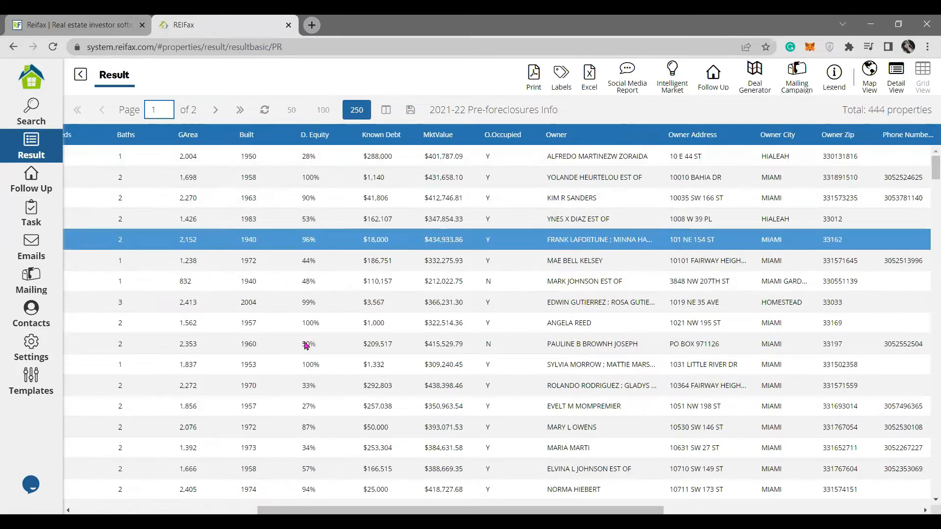
# Read the Known Debt and MktValue header tooltips, then scroll right to Case # and auction columns.
pyautogui.click(336, 323)
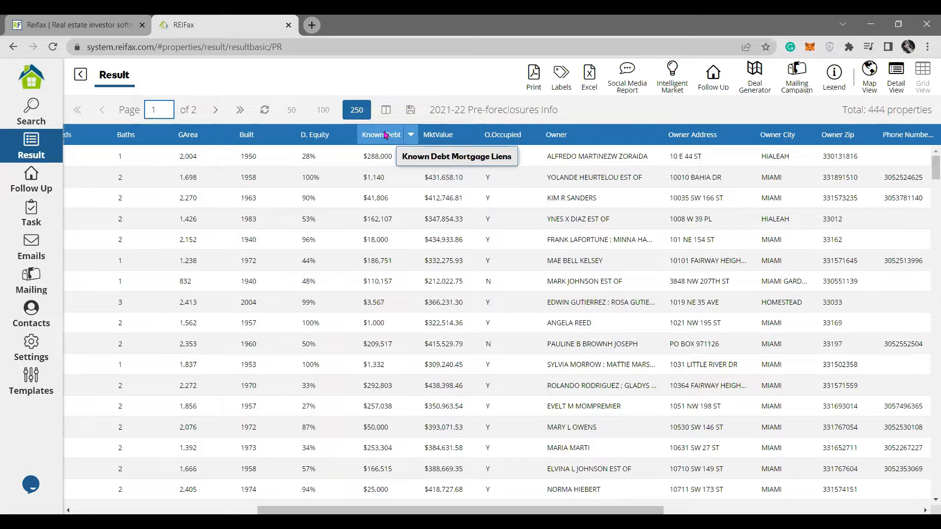
pyautogui.moveTo(441, 138)
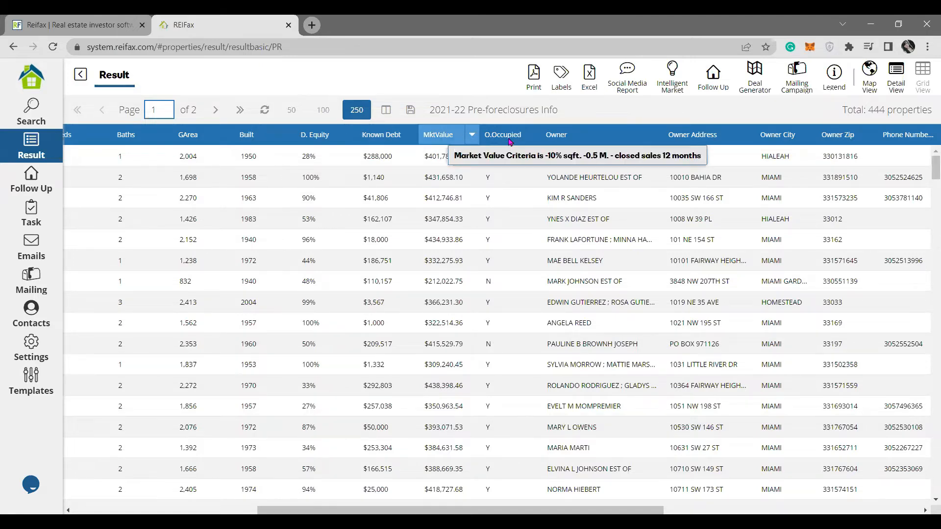
pyautogui.click(491, 239)
pyautogui.click(491, 281)
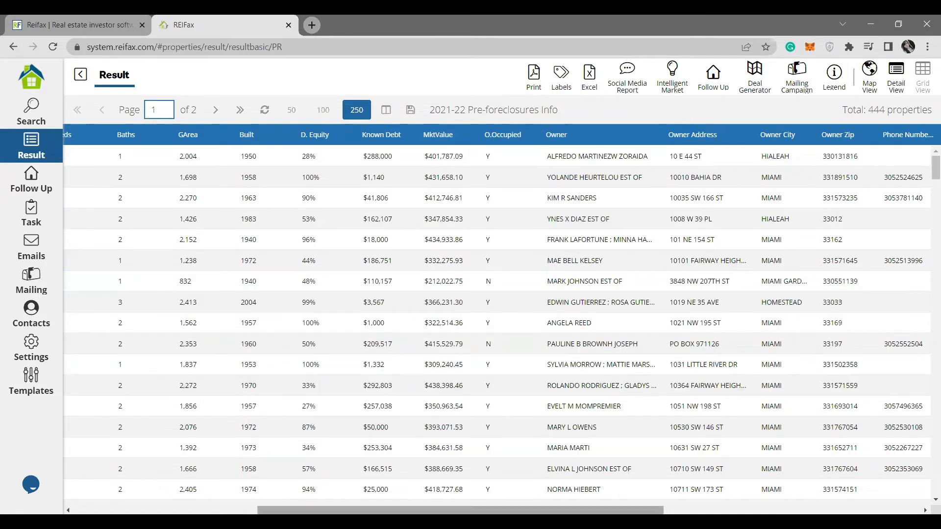
pyautogui.moveTo(472, 510); pyautogui.dragTo(577, 503)
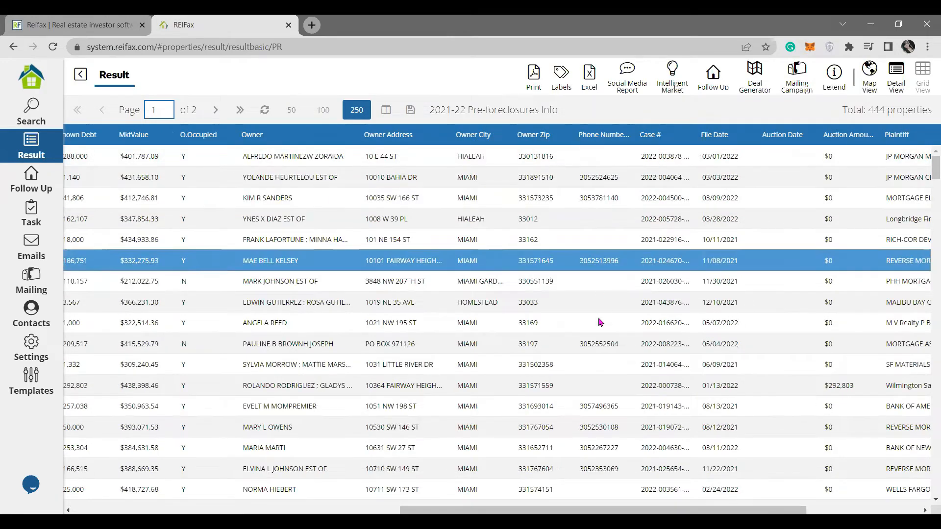
# Scroll right to the Tax Amount column and down through the auction dates and plaintiffs.
pyautogui.scroll(-3, 599, 351)
pyautogui.scroll(-10, 602, 375)
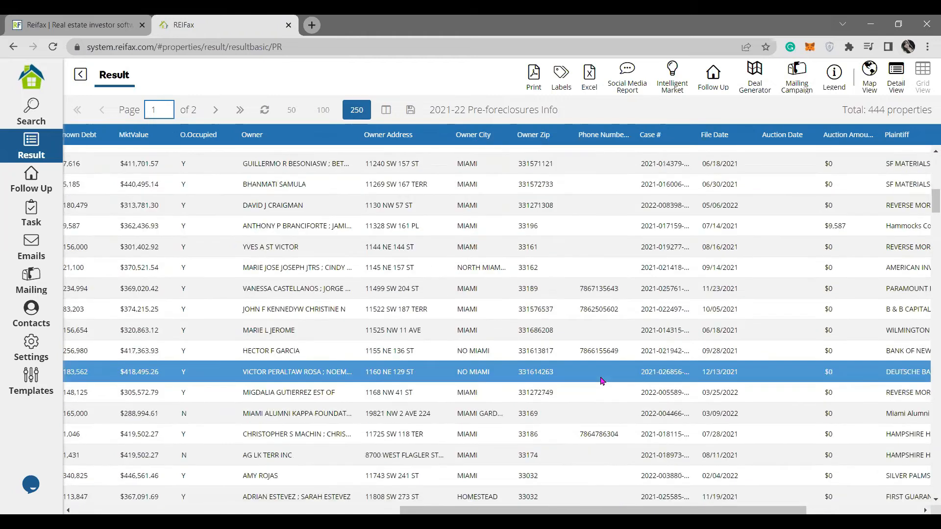
pyautogui.scroll(13, 602, 375)
pyautogui.moveTo(623, 512); pyautogui.dragTo(674, 513)
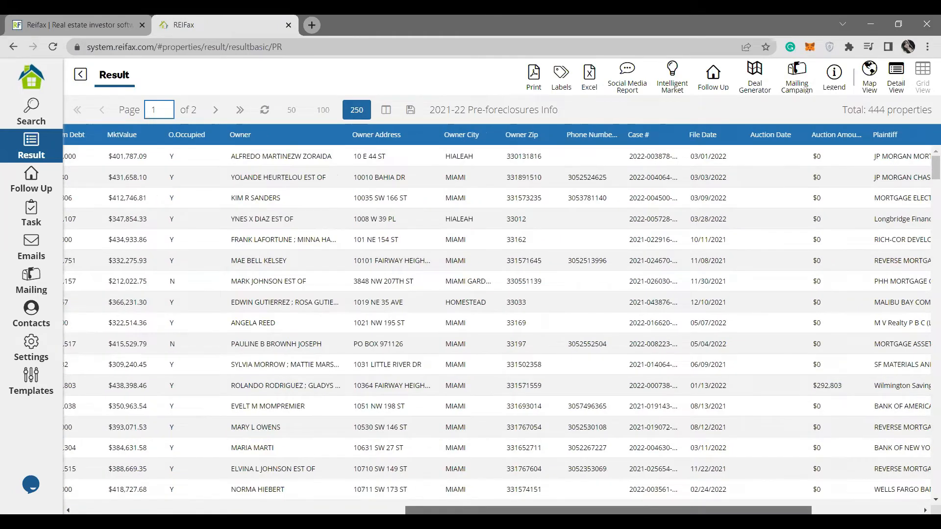
pyautogui.hscroll(6, 458, 237)
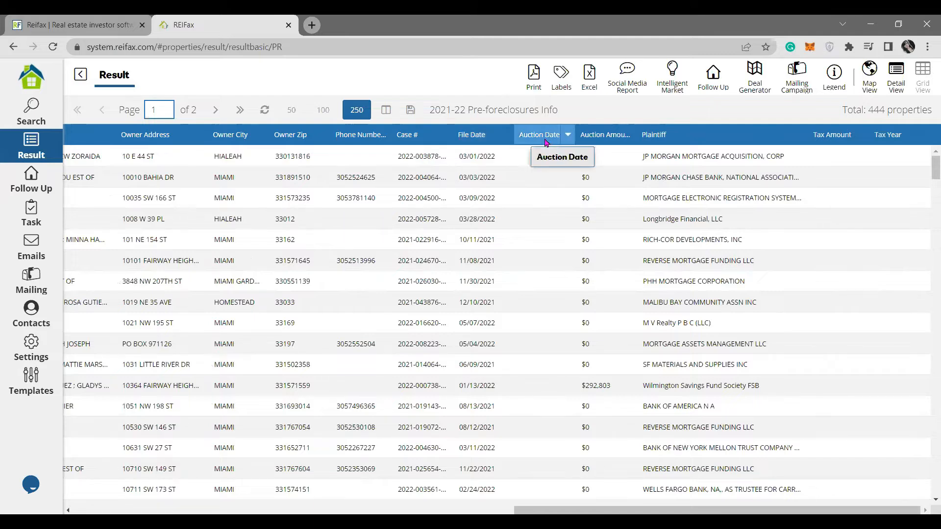
pyautogui.scroll(-5, 552, 203)
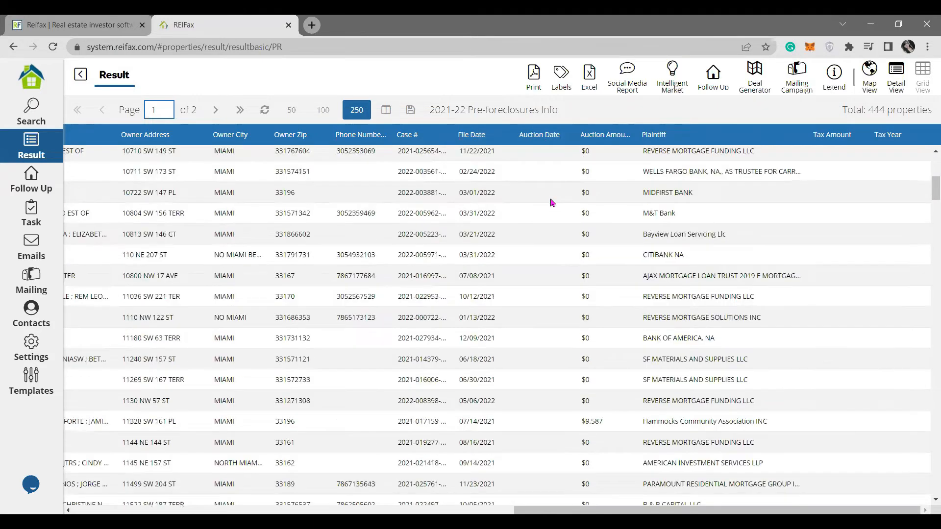
pyautogui.scroll(-10, 558, 231)
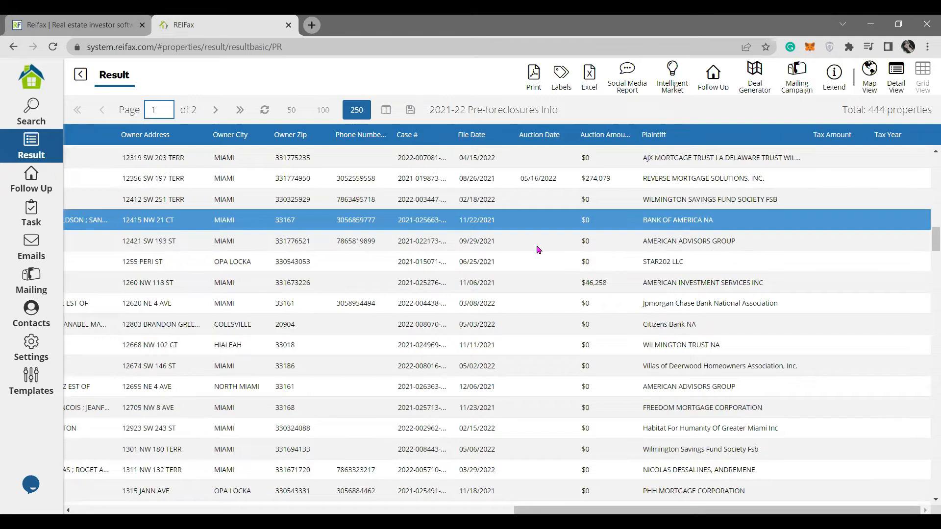
pyautogui.scroll(1, 539, 250)
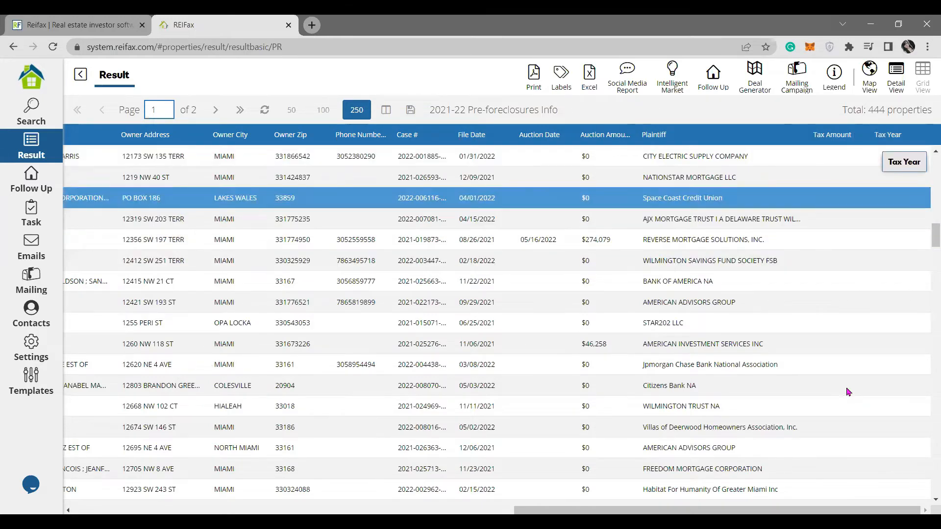
pyautogui.scroll(-10, 848, 392)
pyautogui.scroll(-10, 861, 311)
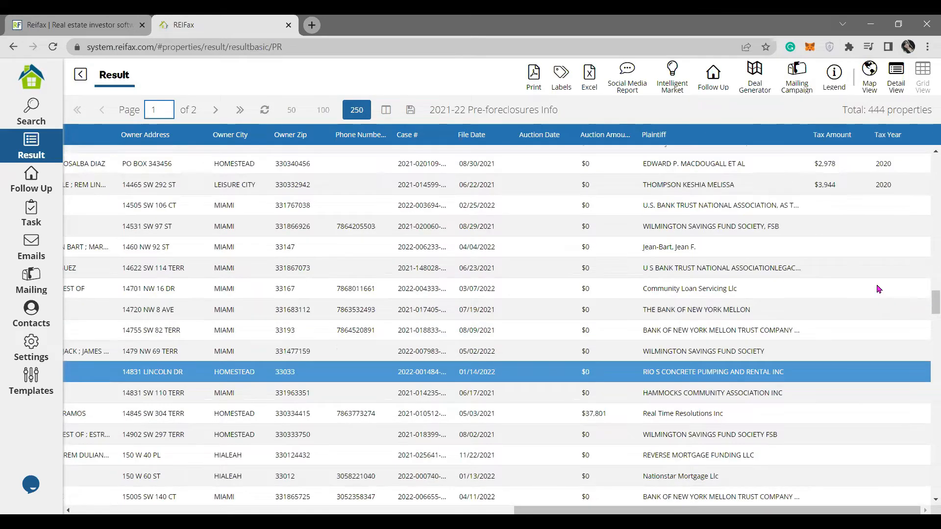
pyautogui.scroll(2, 880, 290)
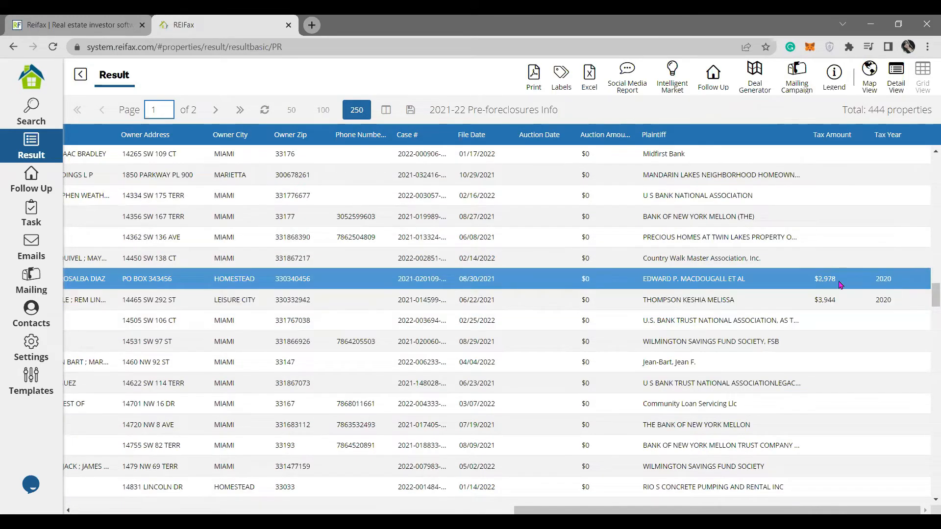
# Select the property with a $3,944 2020 tax, then return to the first columns and rows.
pyautogui.click(823, 304)
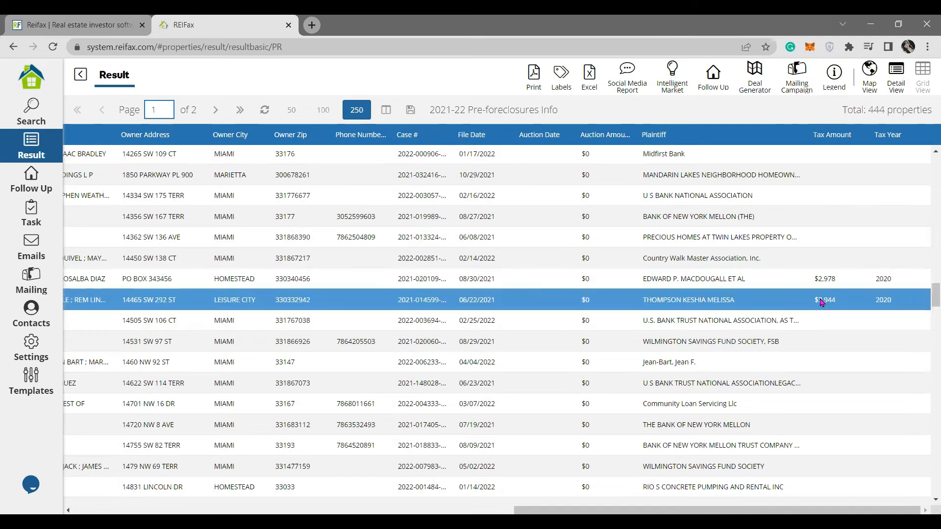
pyautogui.moveTo(823, 510); pyautogui.dragTo(382, 429)
pyautogui.scroll(8, 382, 429)
pyautogui.scroll(20, 382, 429)
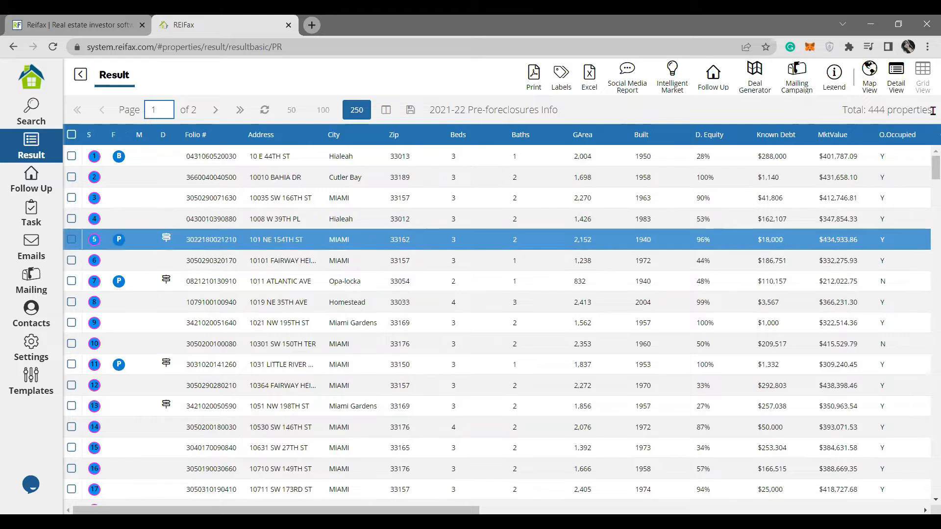
pyautogui.moveTo(843, 110); pyautogui.dragTo(930, 113)
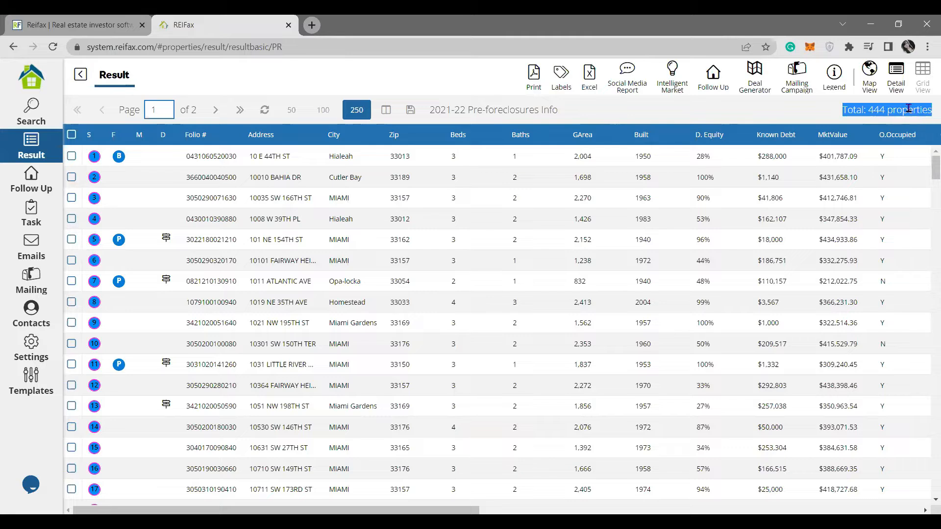
pyautogui.click(72, 135)
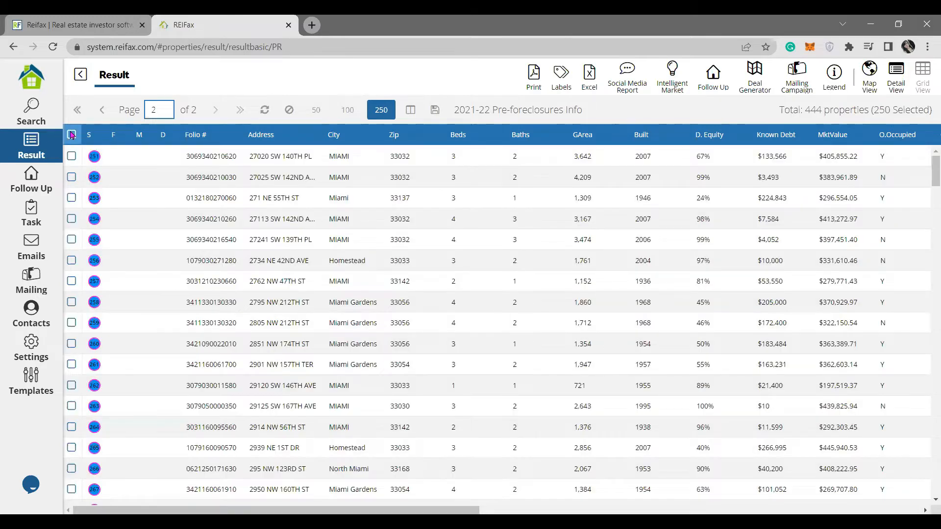
pyautogui.click(72, 134)
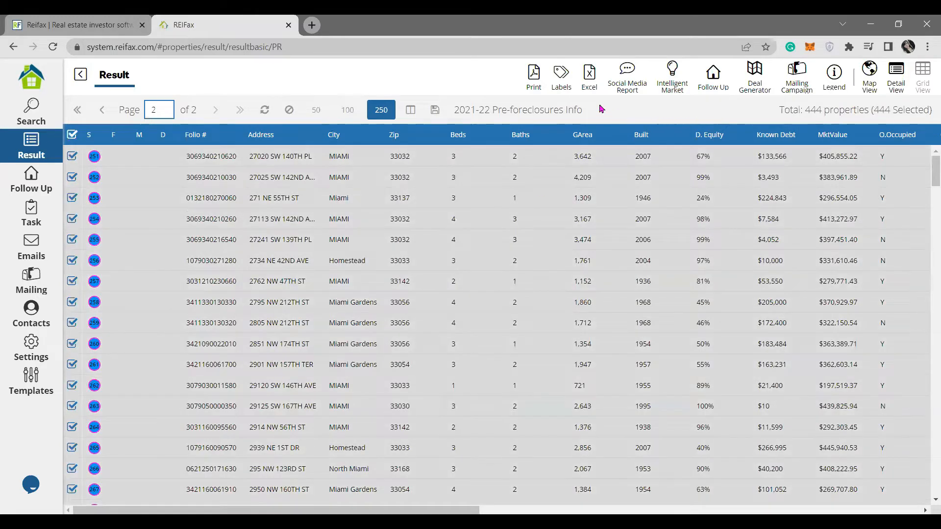
pyautogui.click(589, 73)
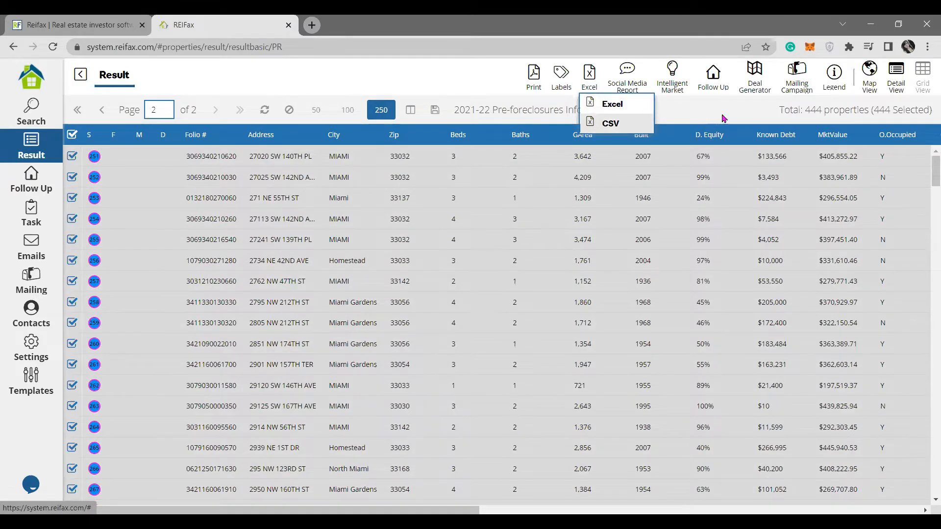
pyautogui.click(515, 122)
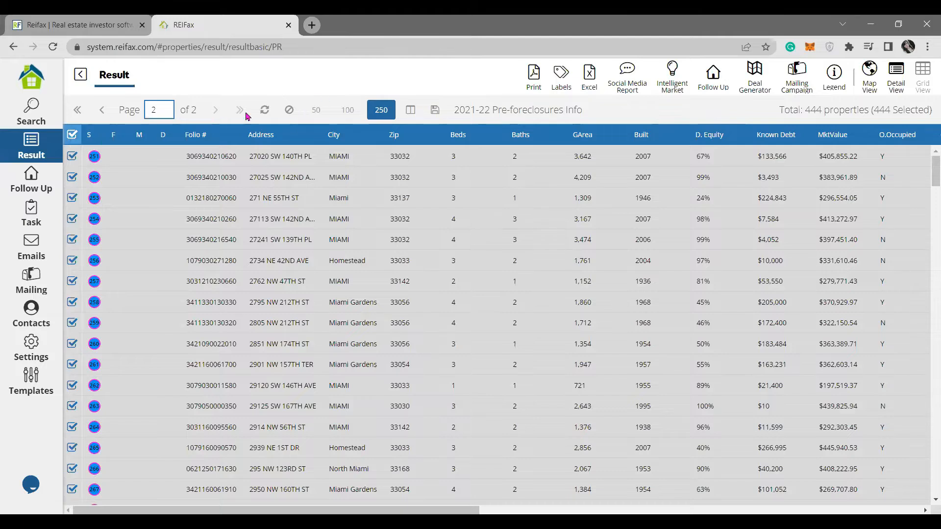
pyautogui.click(290, 110)
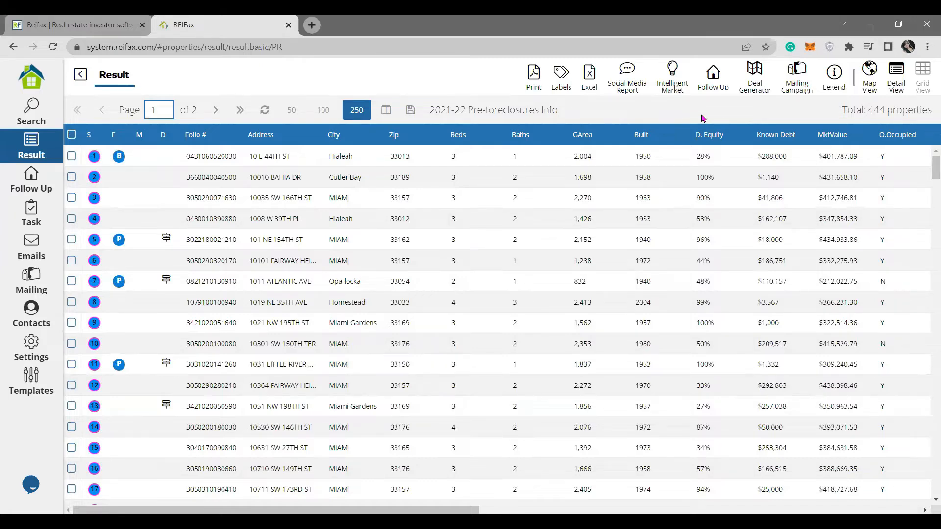
# Leave the pre-foreclosure results for the Search form, keeping the Pre-Foreclosed Miami-Dade criteria.
pyautogui.click(24, 152)
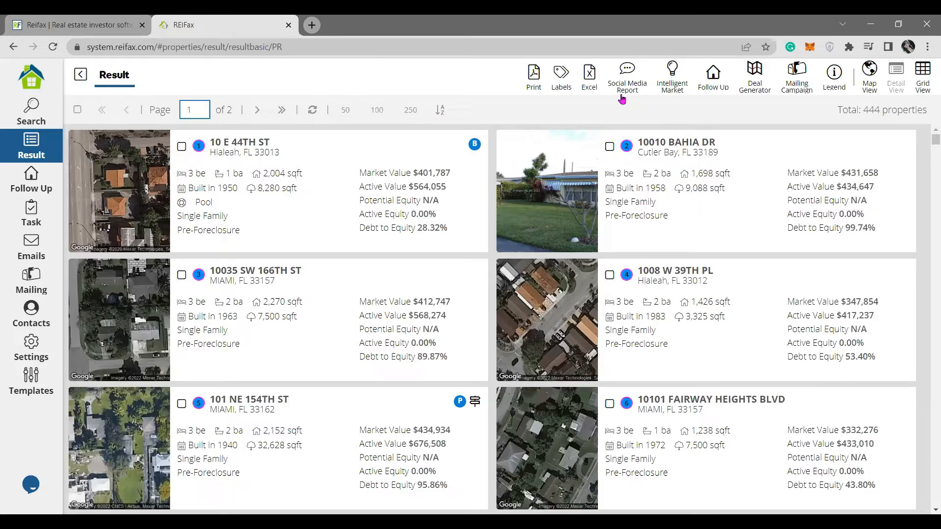
pyautogui.scroll(-10, 504, 202)
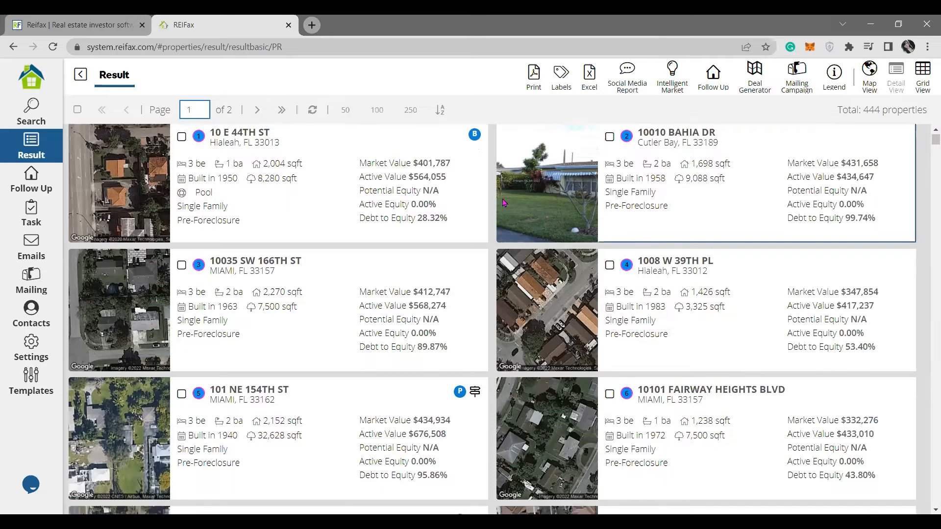
pyautogui.scroll(-8, 503, 202)
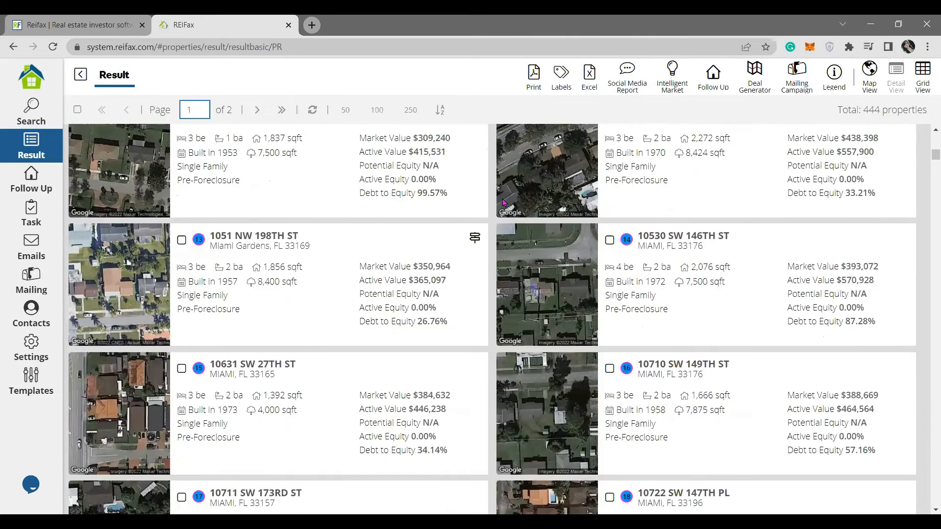
pyautogui.scroll(11, 488, 216)
pyautogui.scroll(10, 488, 215)
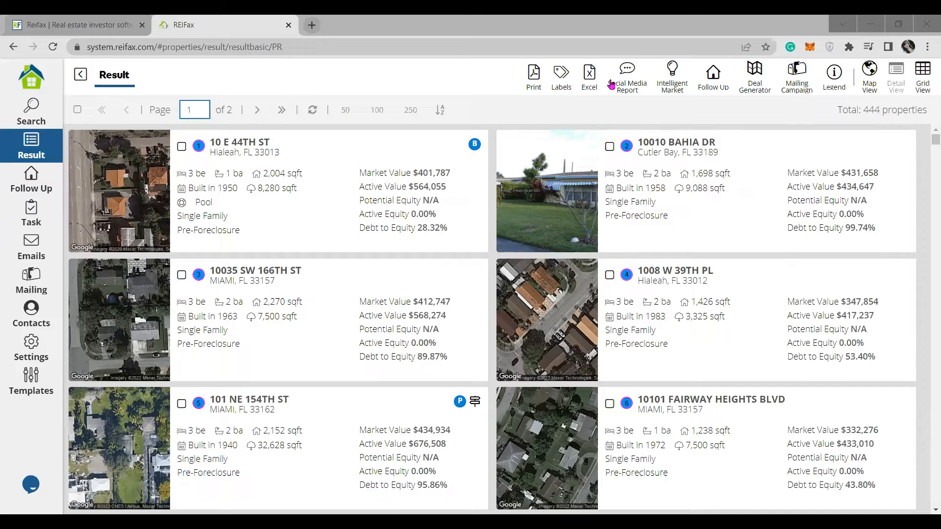
pyautogui.click(32, 112)
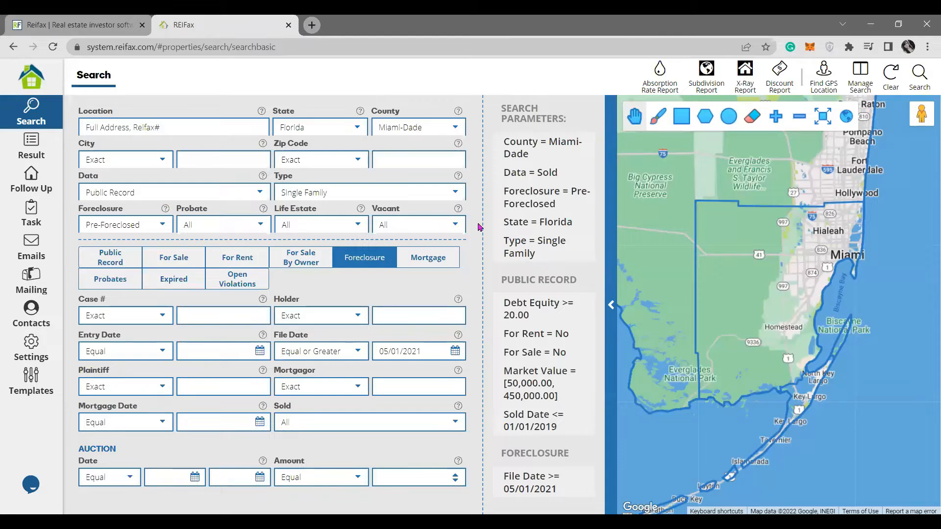
# Check the Vacant filter choices, leave it at All, and reopen the 444 results.
pyautogui.click(452, 225)
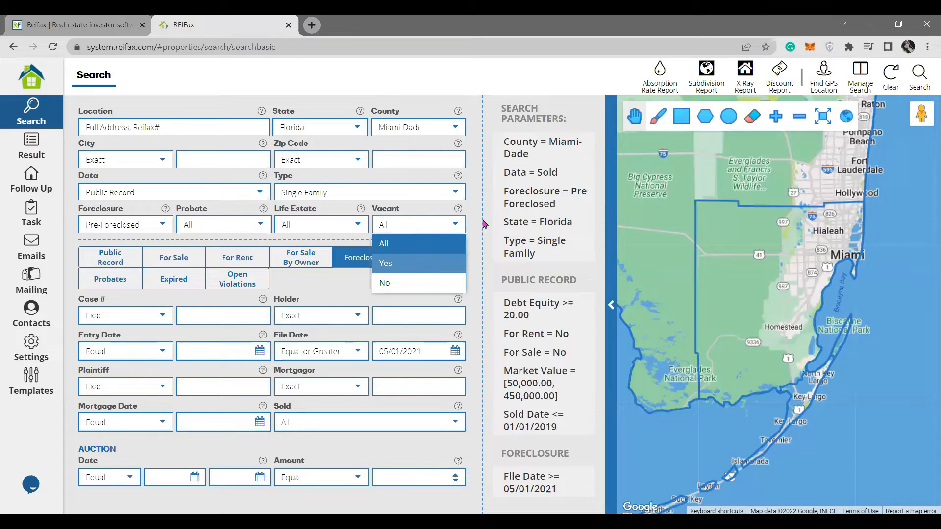
pyautogui.click(468, 219)
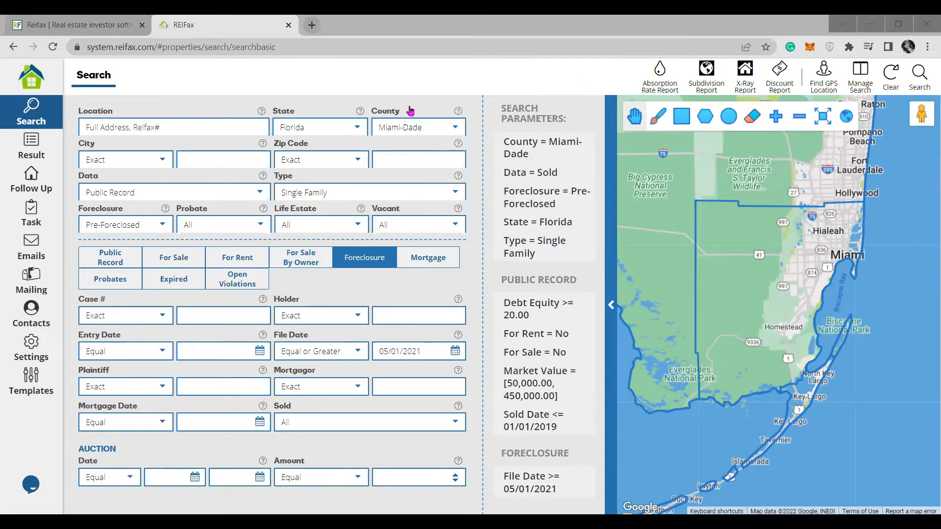
pyautogui.click(31, 147)
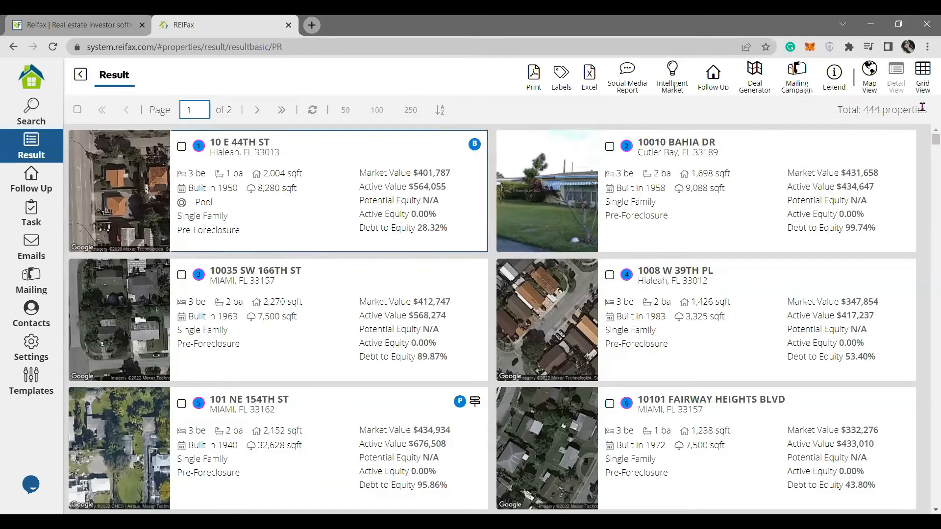
# Plot the 444 pre-foreclosure results on the Miami-Dade map in Map View.
pyautogui.moveTo(863, 109); pyautogui.dragTo(927, 114)
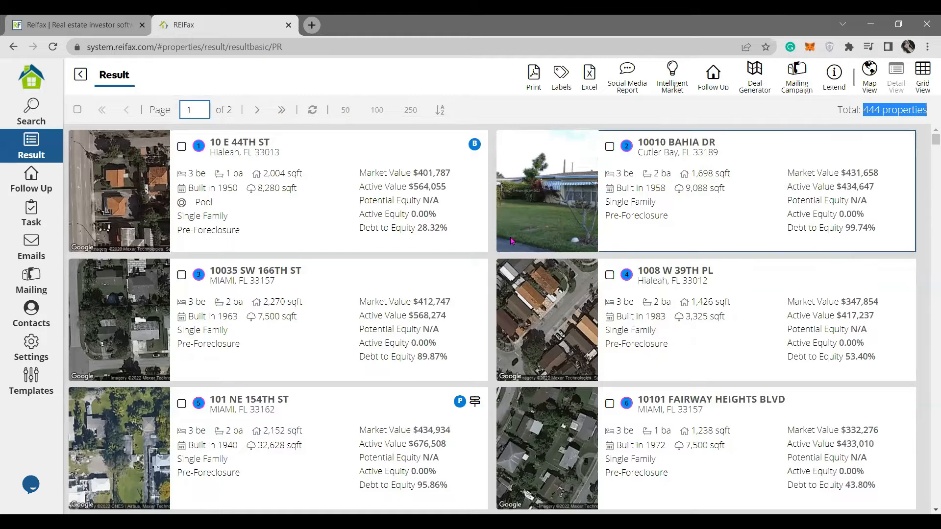
pyautogui.scroll(-5, 510, 240)
pyautogui.scroll(5, 723, 125)
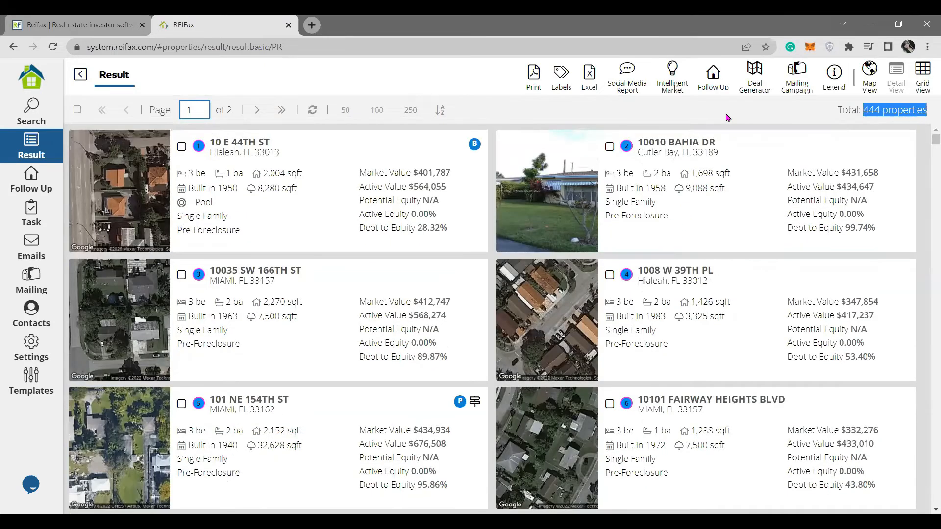
pyautogui.click(842, 126)
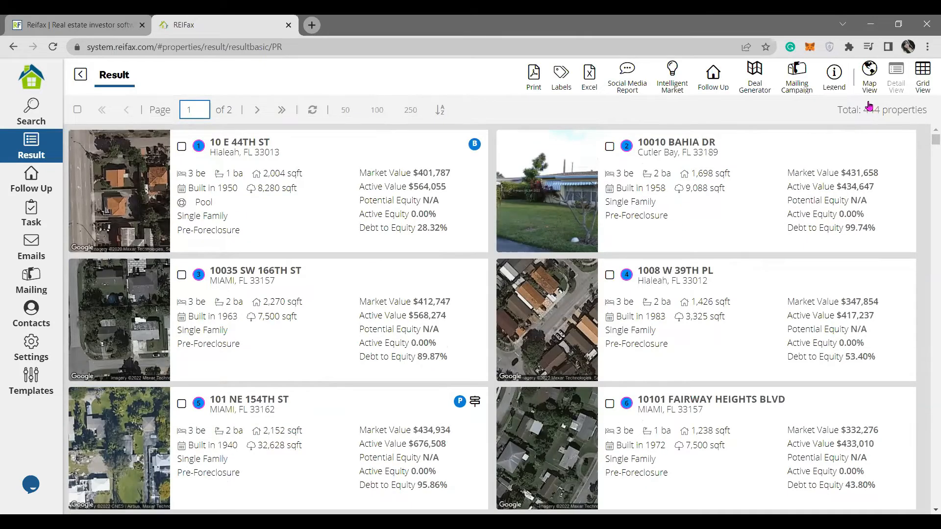
pyautogui.click(871, 94)
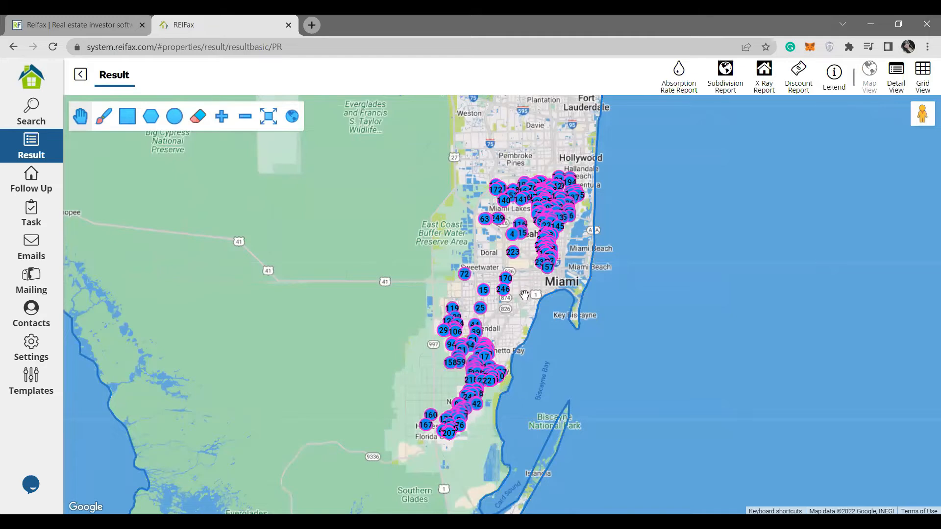
pyautogui.scroll(2, 523, 299)
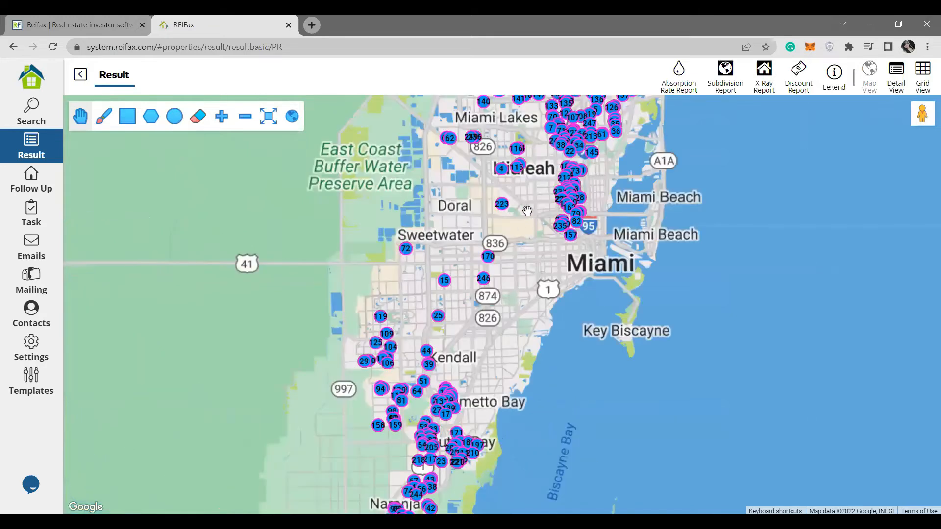
pyautogui.scroll(2, 527, 211)
pyautogui.moveTo(457, 424); pyautogui.dragTo(445, 485)
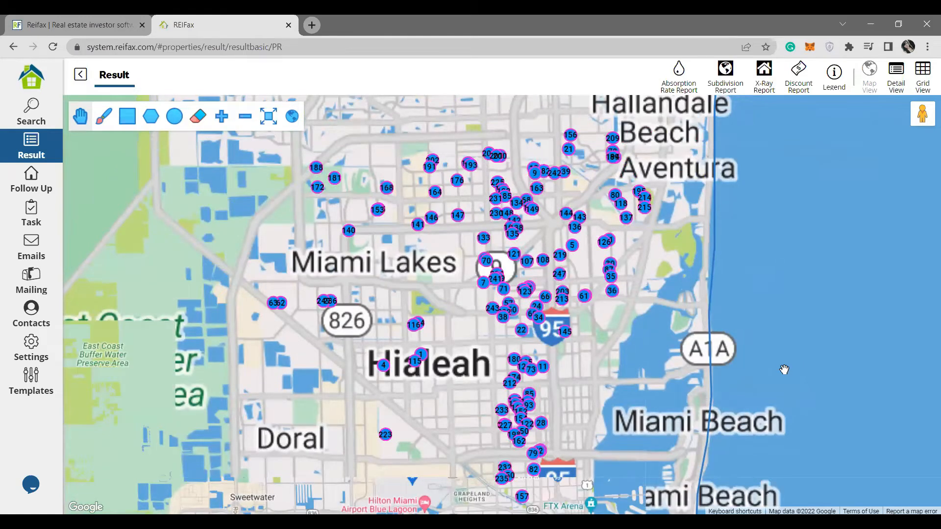
pyautogui.click(457, 214)
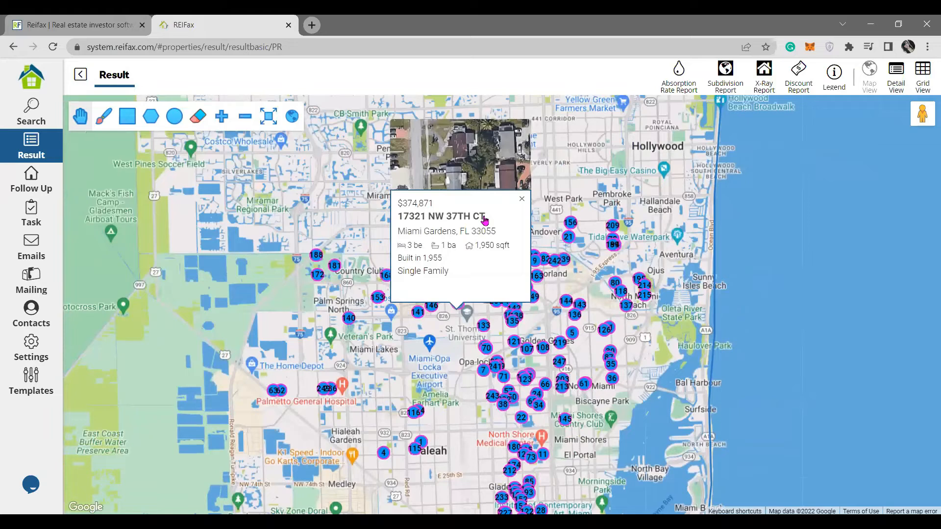
pyautogui.click(505, 338)
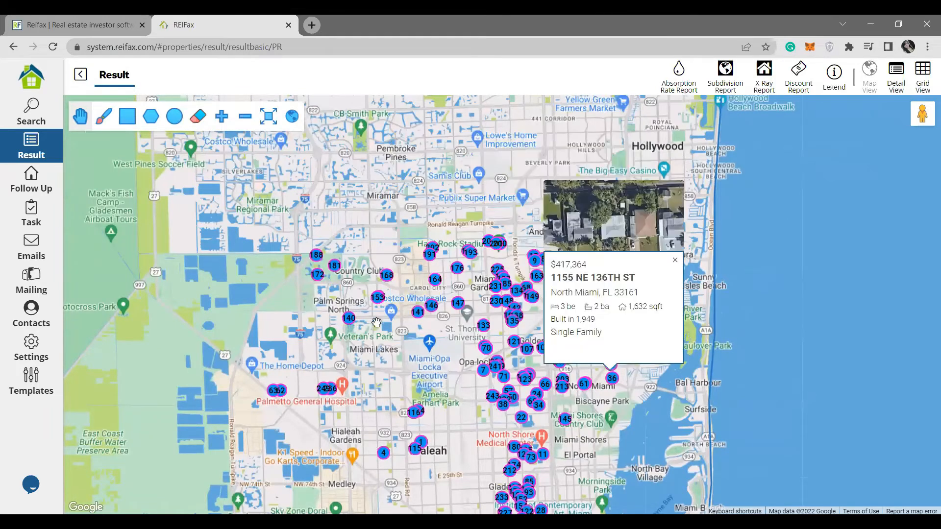
pyautogui.click(347, 323)
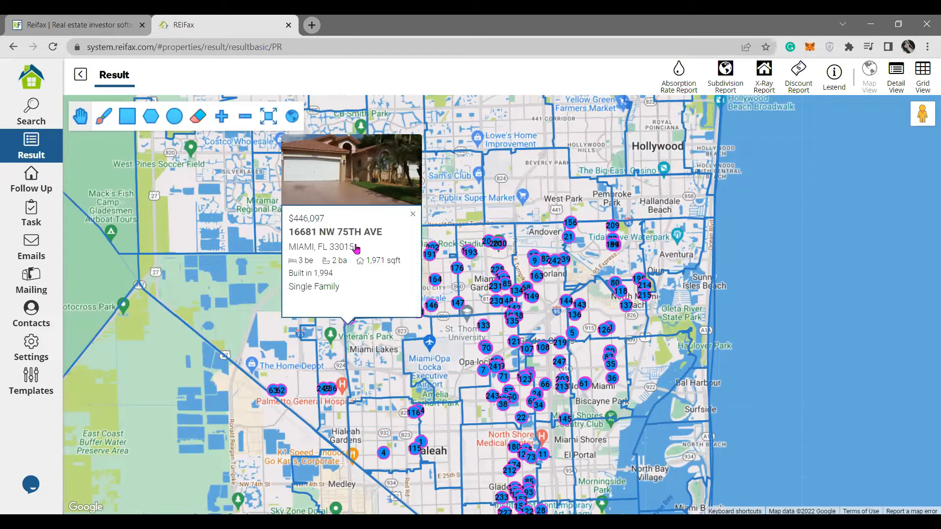
pyautogui.click(356, 249)
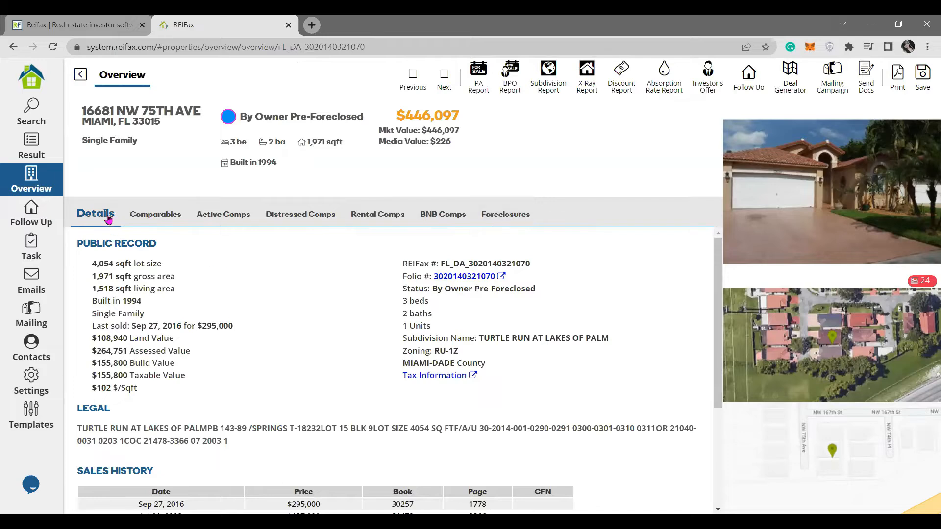
pyautogui.moveTo(90, 243); pyautogui.dragTo(161, 246)
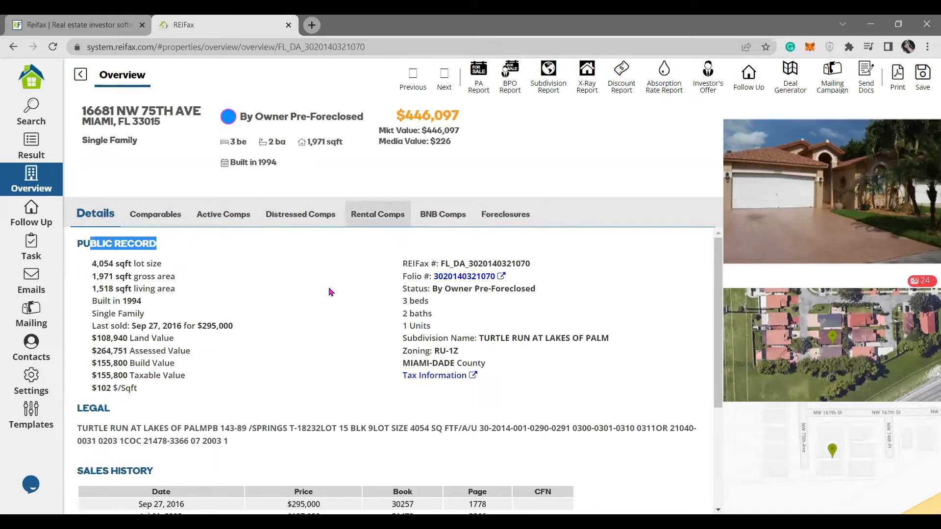
pyautogui.moveTo(292, 117); pyautogui.dragTo(363, 116)
pyautogui.click(510, 216)
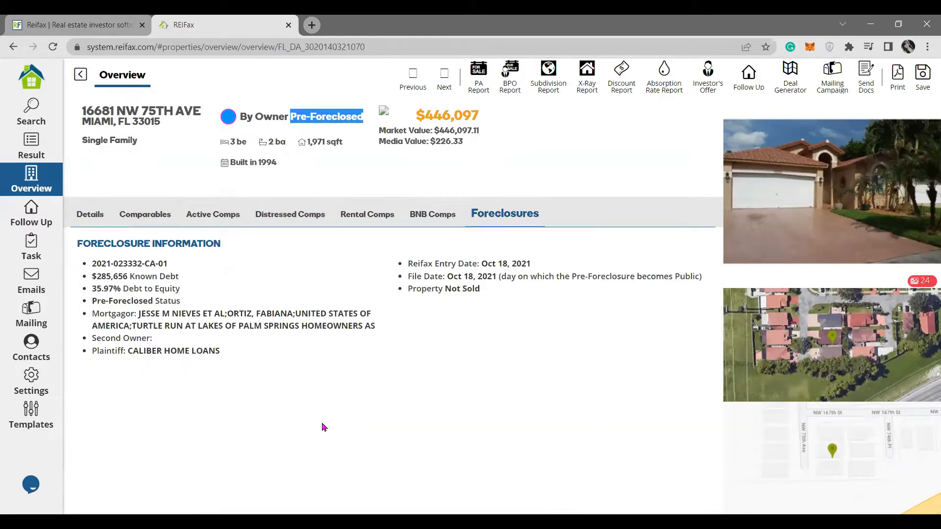
pyautogui.click(80, 74)
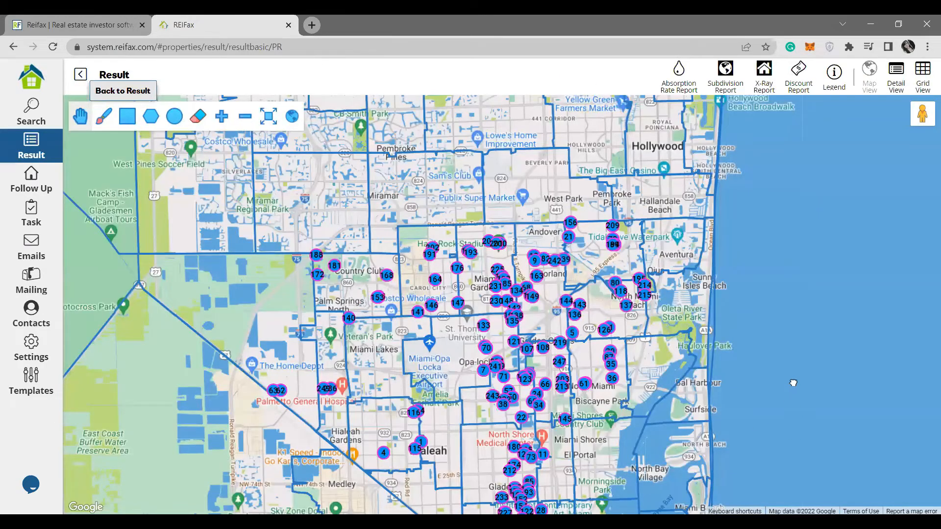
# Draw a rectangle search area over the North Miami–Miami Shores markers.
pyautogui.moveTo(823, 273); pyautogui.dragTo(829, 237)
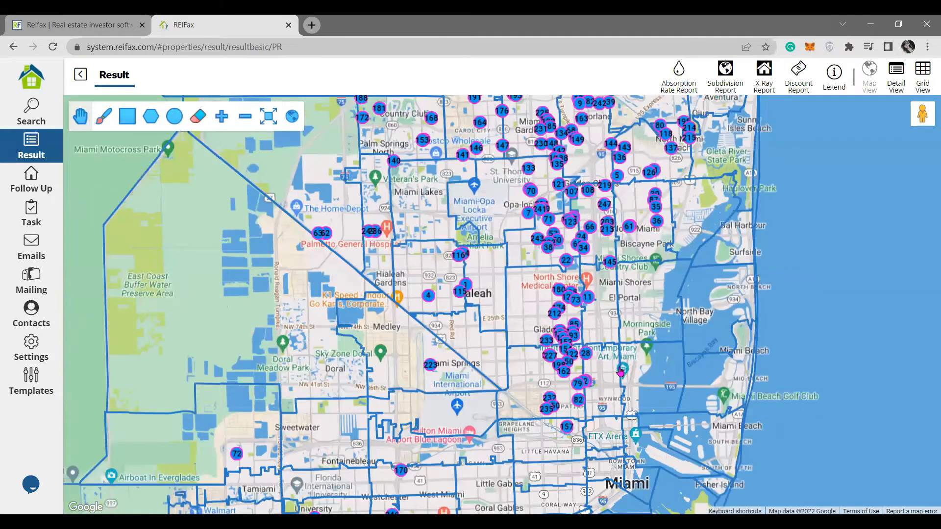
pyautogui.moveTo(619, 372); pyautogui.dragTo(676, 362)
pyautogui.scroll(-2, 677, 363)
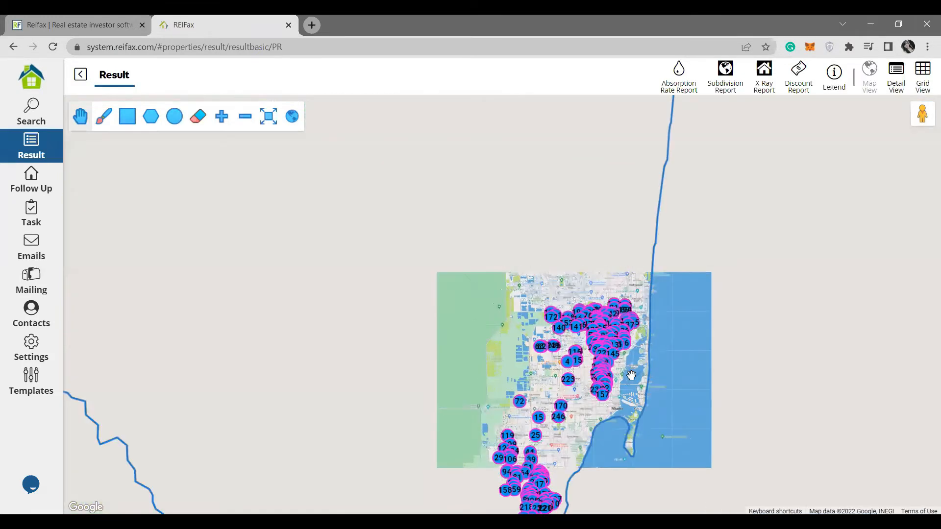
pyautogui.scroll(1, 631, 375)
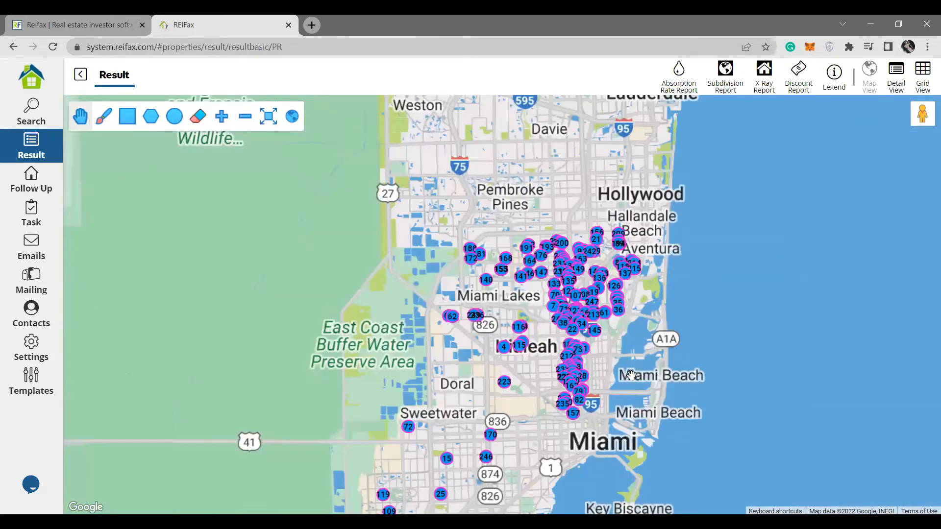
pyautogui.scroll(1, 633, 376)
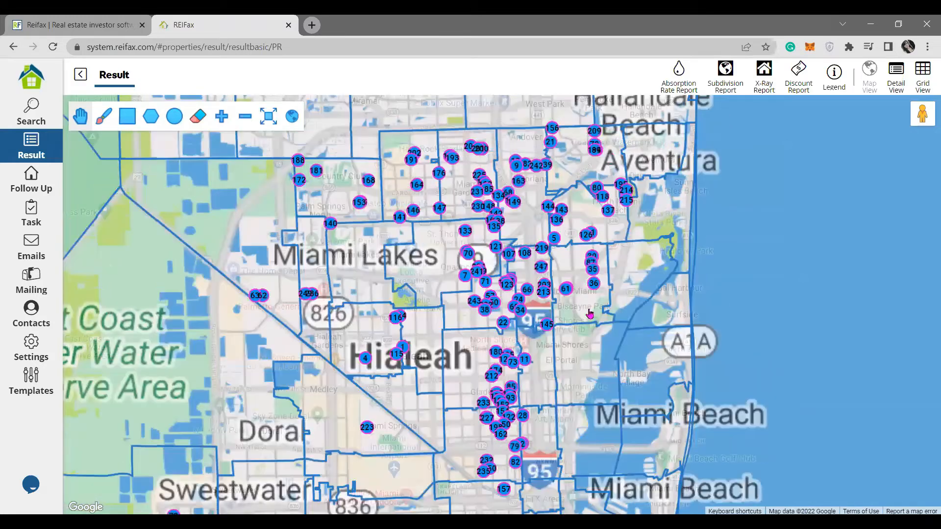
pyautogui.click(127, 109)
pyautogui.moveTo(447, 167); pyautogui.dragTo(676, 478)
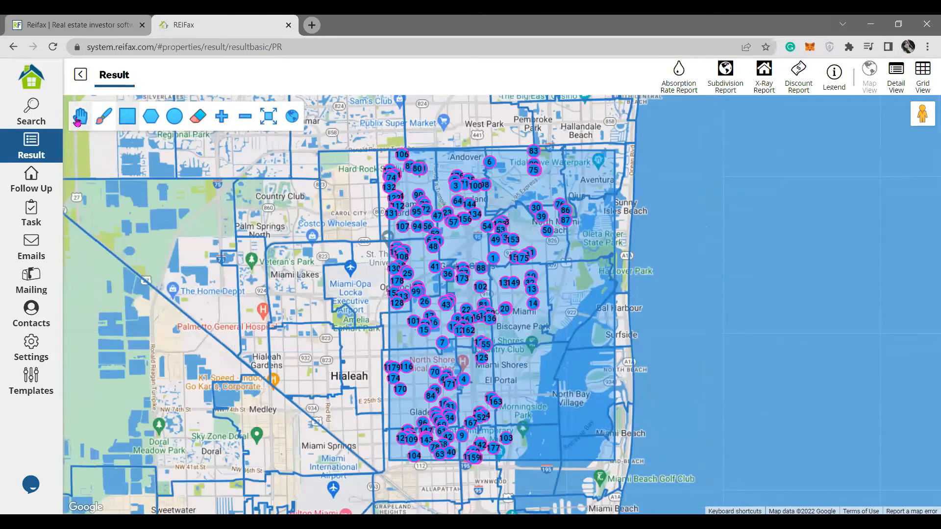
pyautogui.click(79, 118)
pyautogui.click(470, 333)
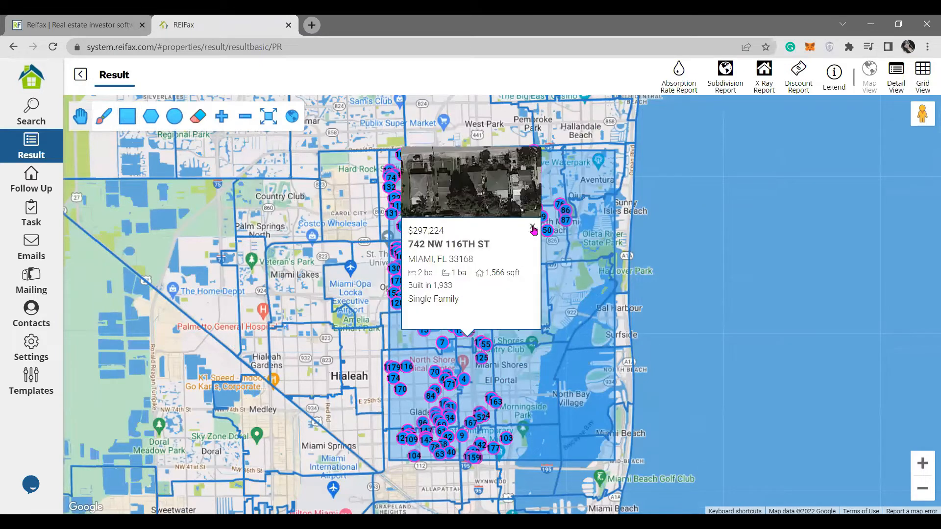
pyautogui.click(410, 295)
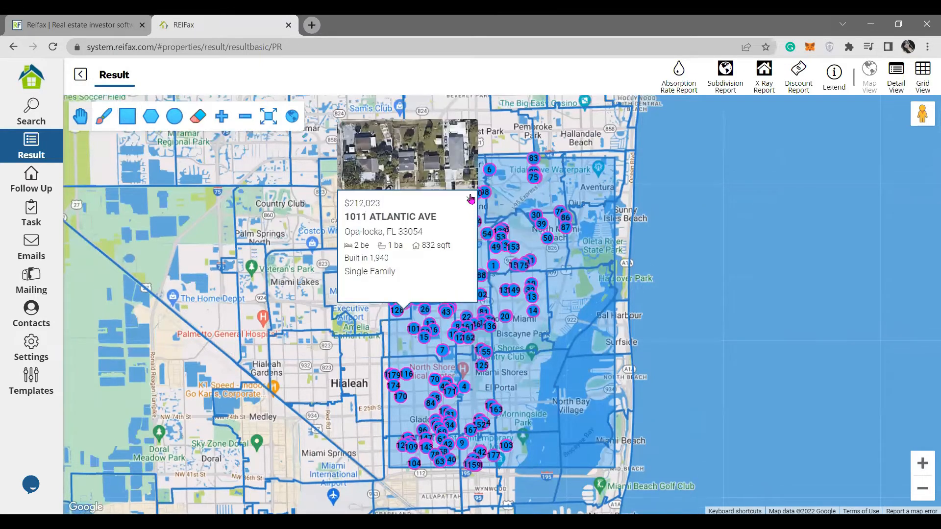
pyautogui.click(615, 226)
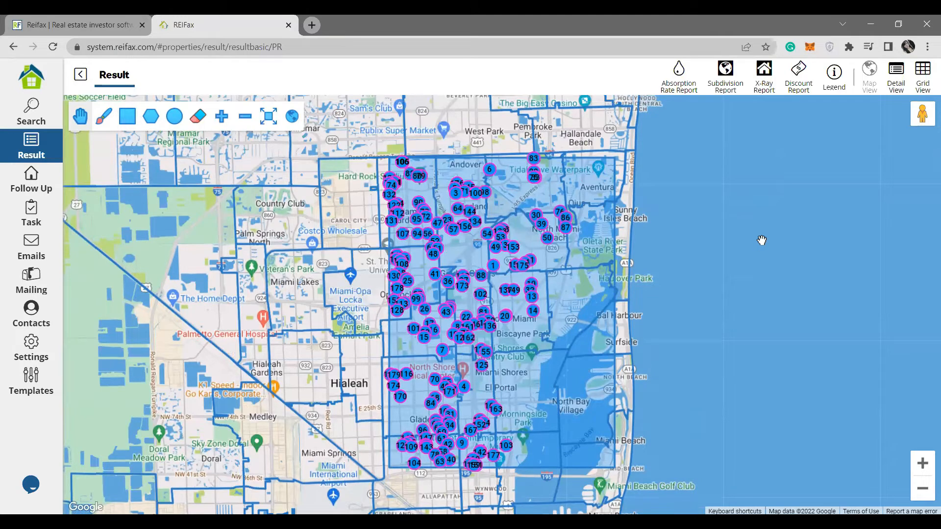
pyautogui.click(923, 86)
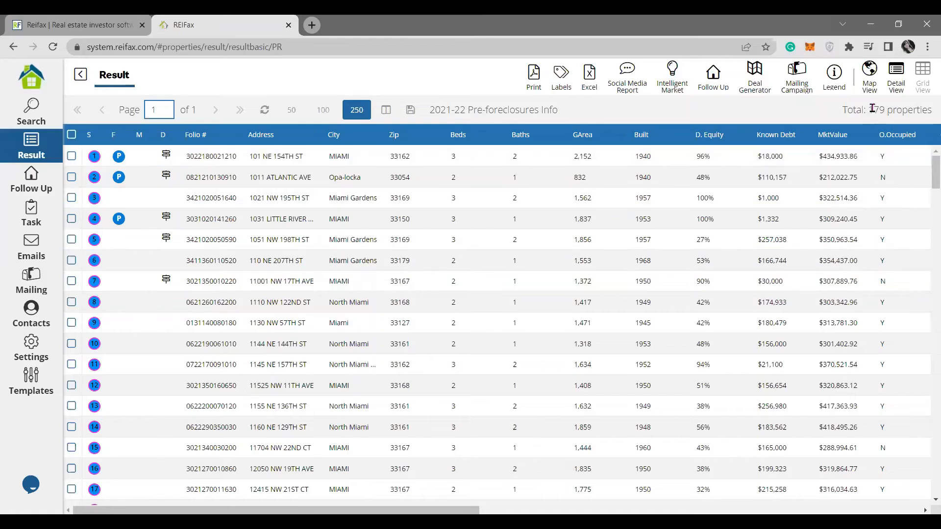
pyautogui.tripleClick(898, 110)
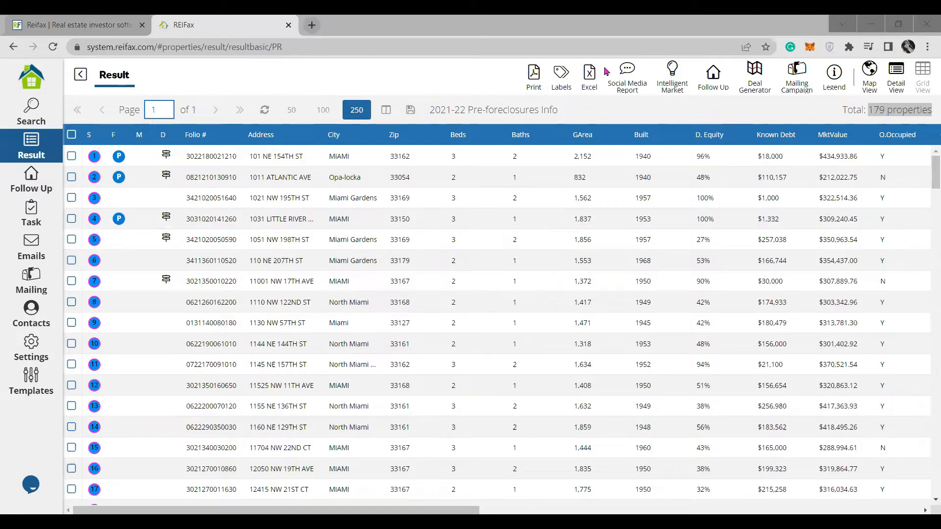
pyautogui.click(711, 111)
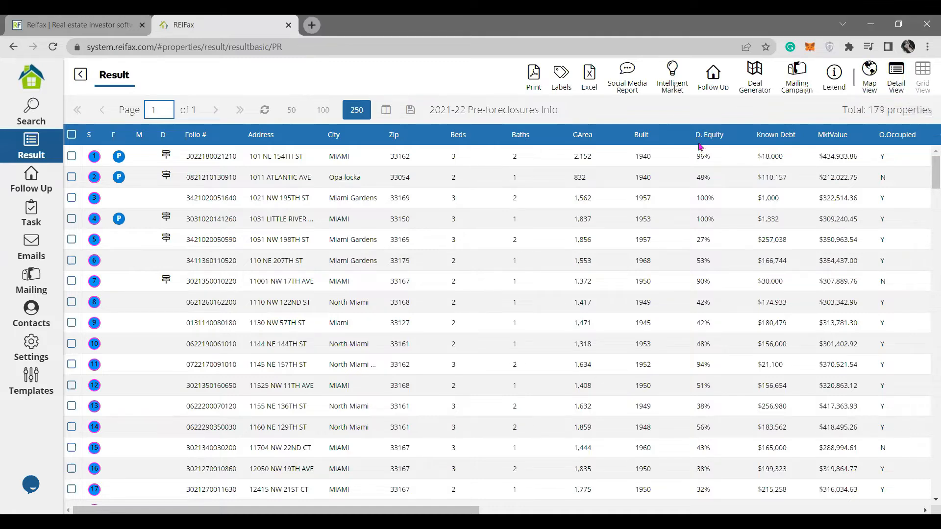
pyautogui.click(200, 469)
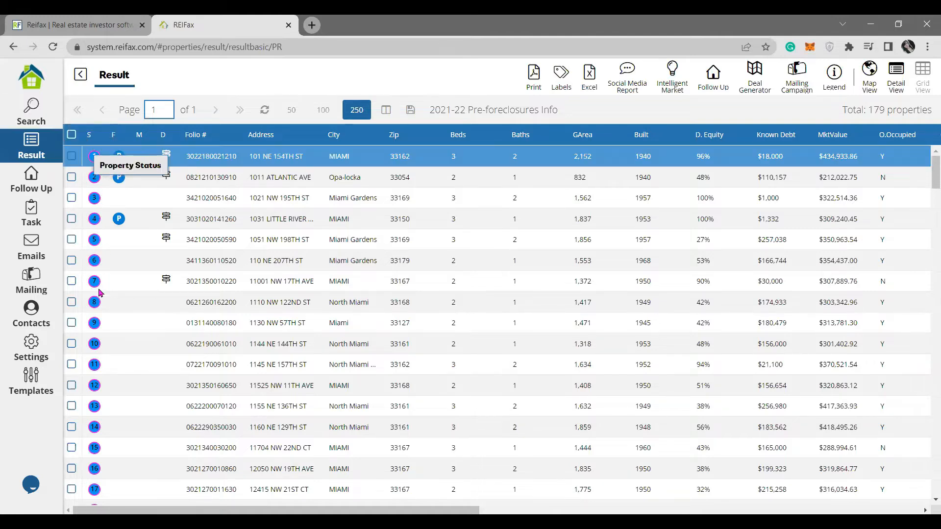
pyautogui.click(99, 290)
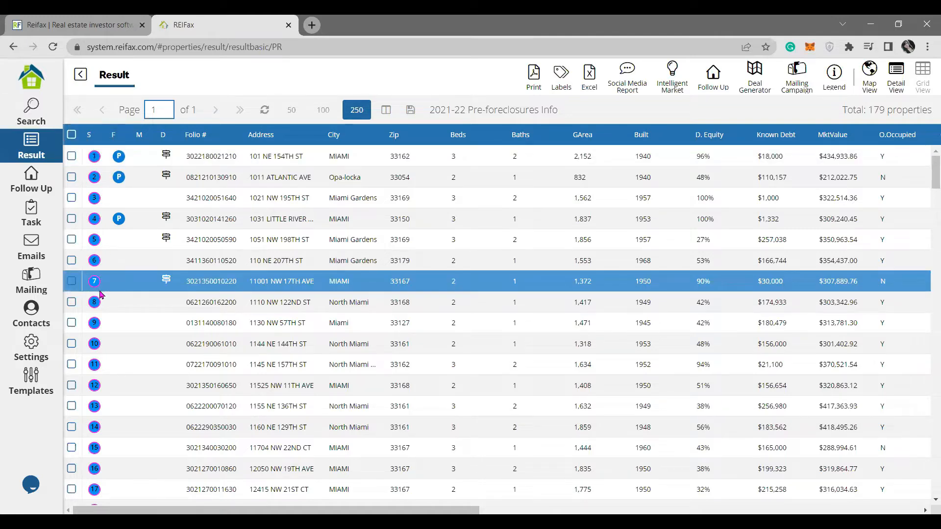
# Open the status legend and highlight the Active, Contingent, For Sale By Owner and New Construction entries.
pyautogui.click(836, 78)
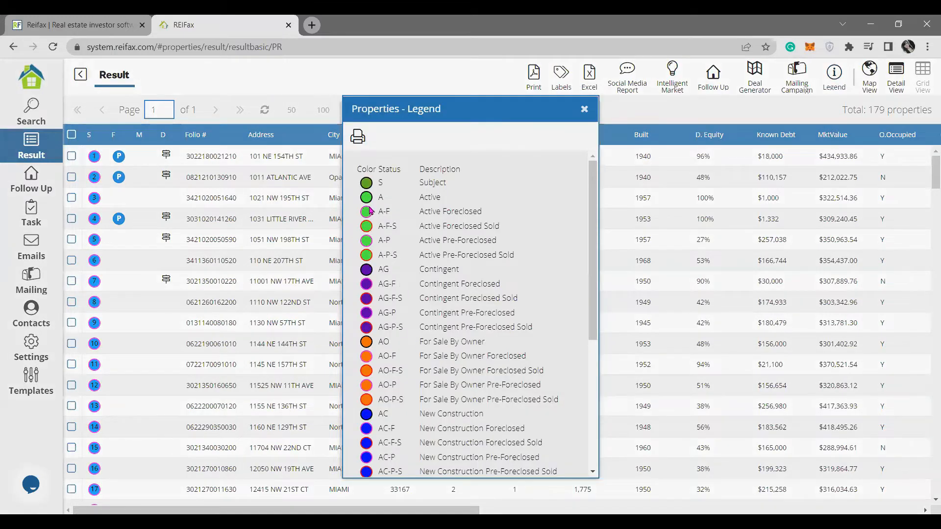
pyautogui.moveTo(445, 198); pyautogui.dragTo(419, 201)
pyautogui.scroll(-2, 420, 206)
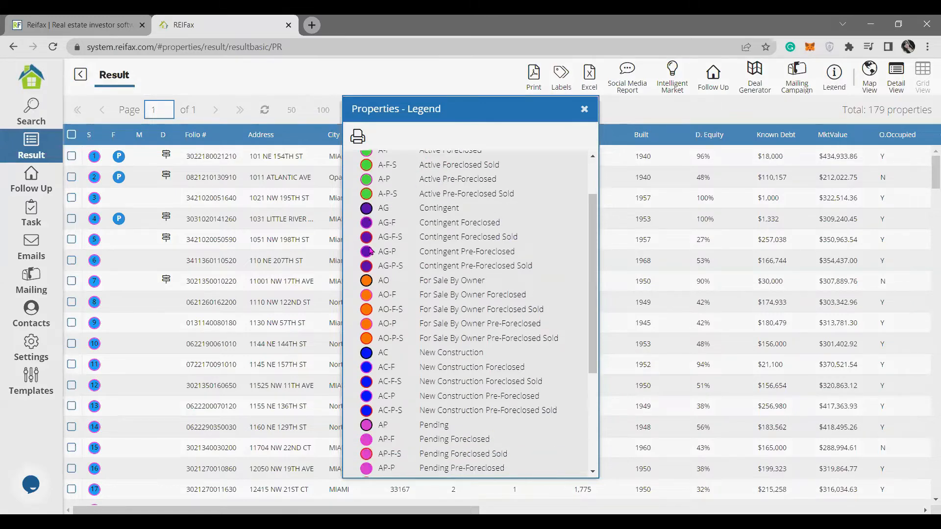
pyautogui.moveTo(462, 210); pyautogui.dragTo(420, 209)
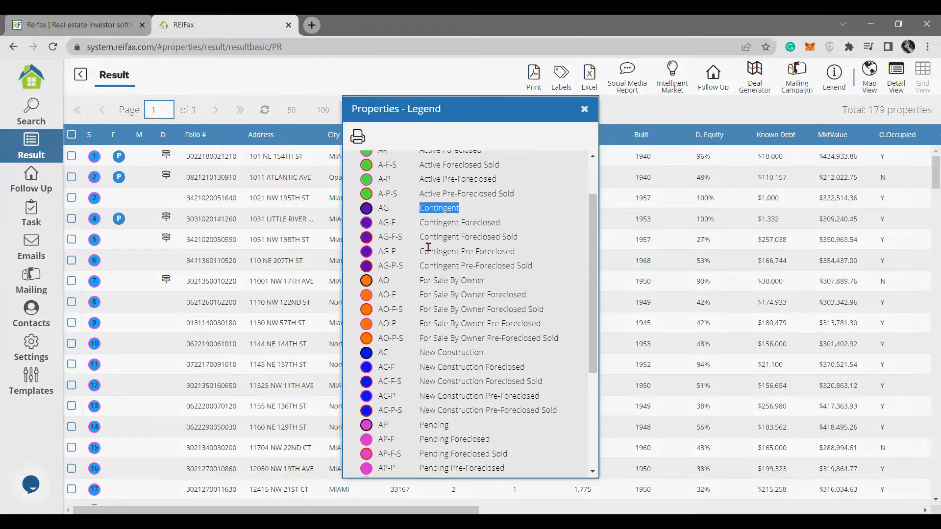
pyautogui.scroll(-2, 414, 250)
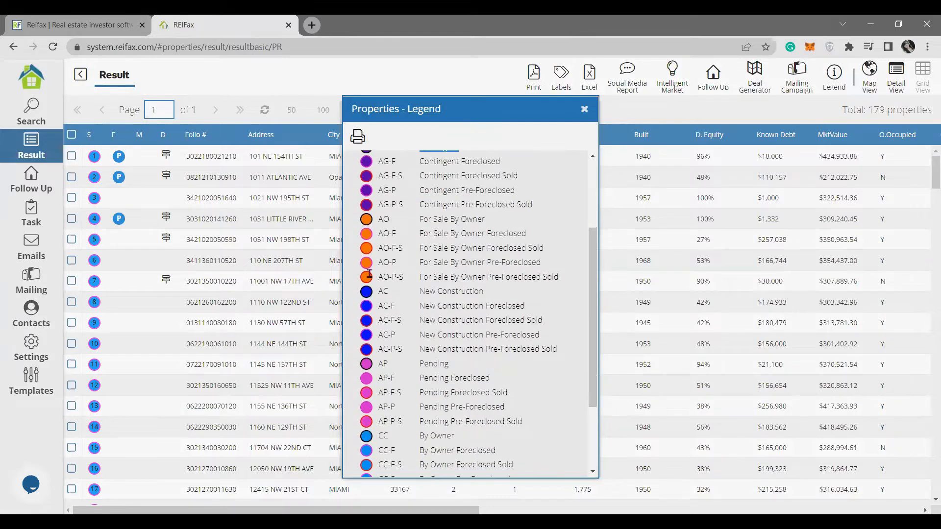
pyautogui.tripleClick(420, 222)
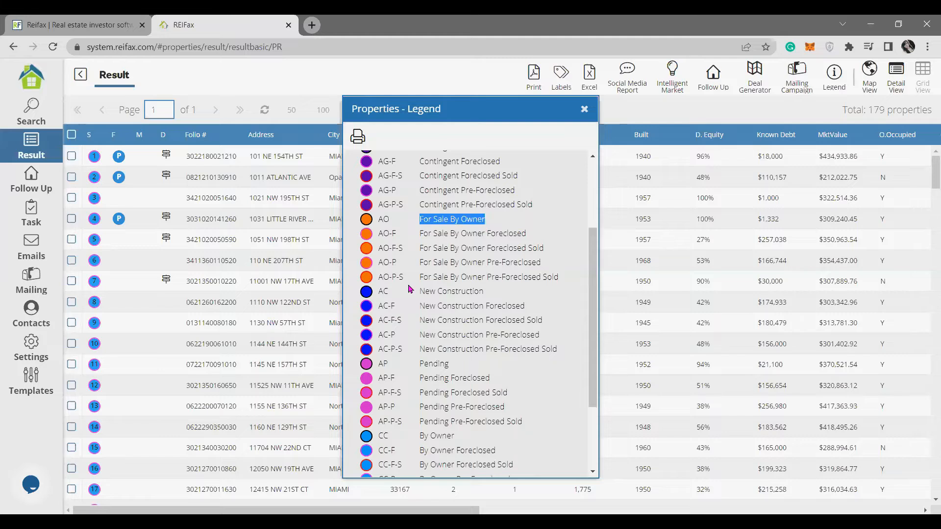
pyautogui.moveTo(483, 291); pyautogui.dragTo(420, 292)
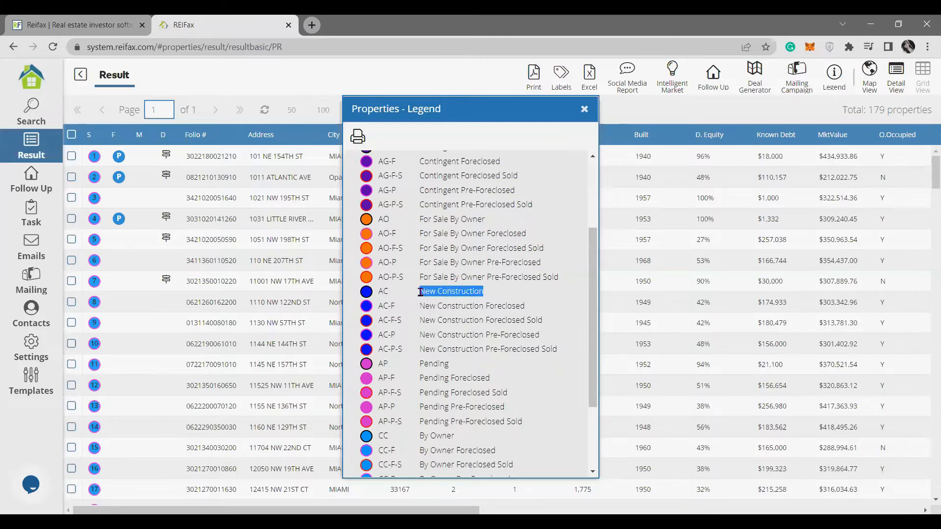
pyautogui.scroll(-1, 422, 304)
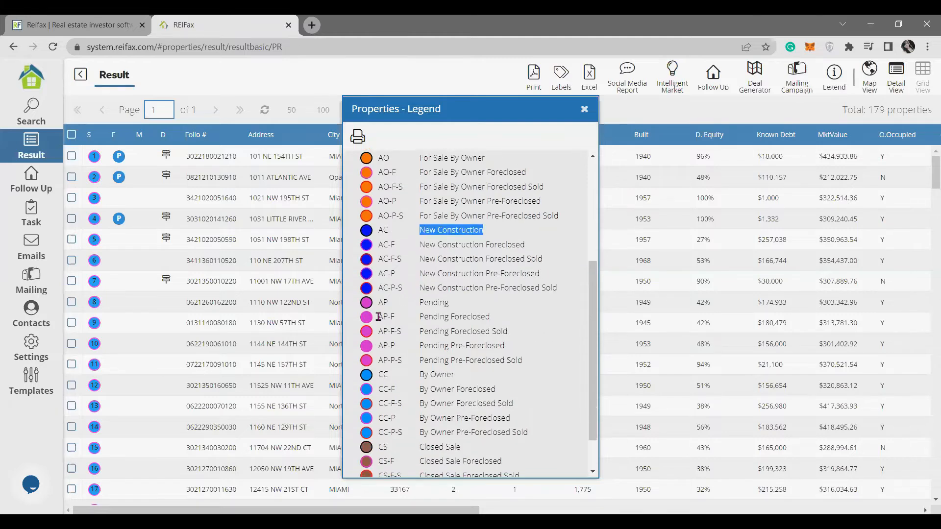
pyautogui.scroll(1, 379, 317)
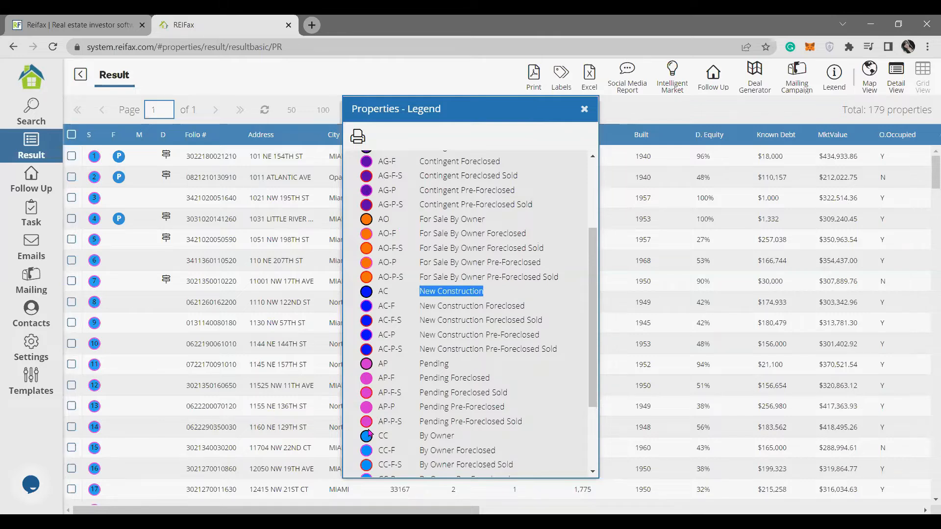
# Highlight the Pending, By Owner and Closed Sale statuses, then close the legend and return to Search.
pyautogui.doubleClick(444, 363)
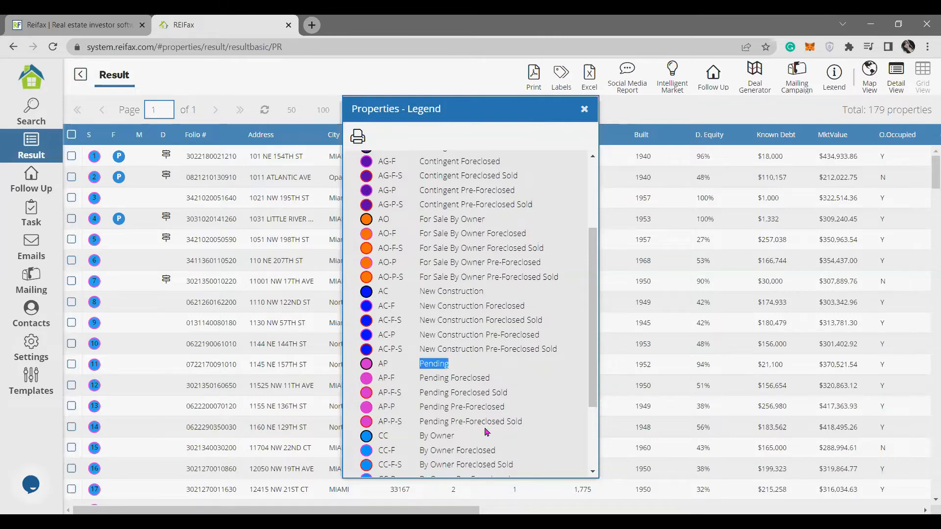
pyautogui.scroll(-3, 431, 372)
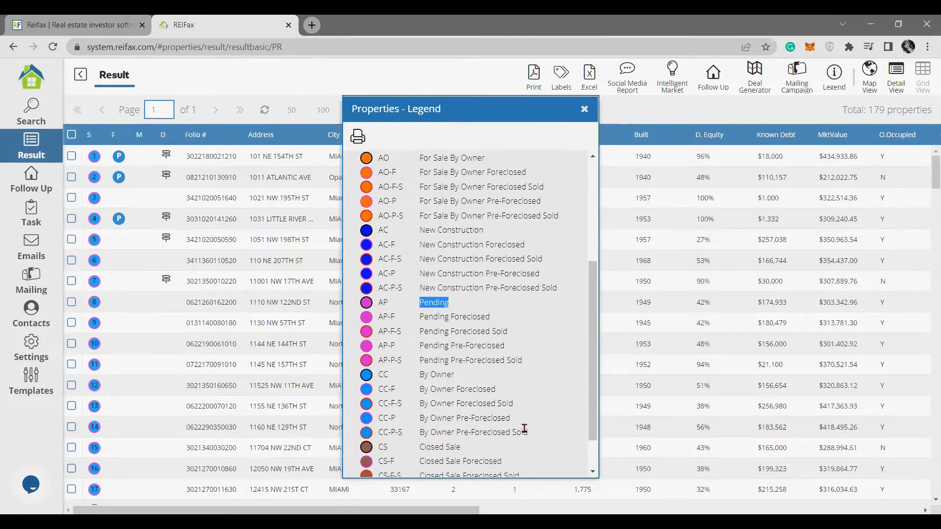
pyautogui.scroll(-2, 523, 430)
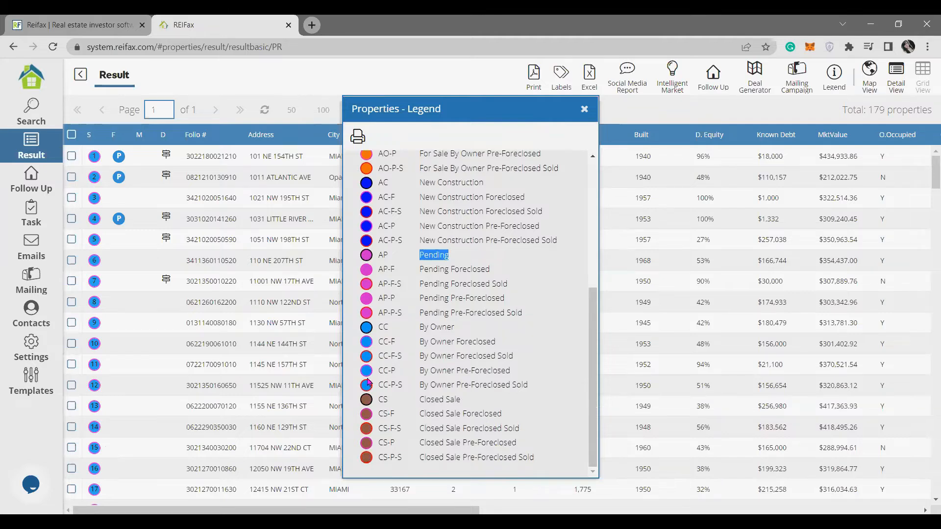
pyautogui.click(437, 327)
pyautogui.tripleClick(437, 327)
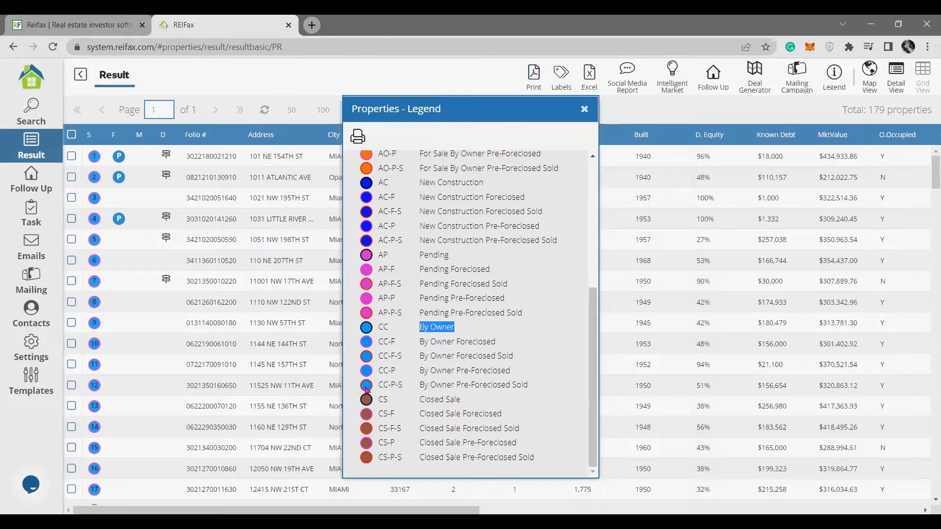
pyautogui.click(471, 408)
pyautogui.tripleClick(422, 401)
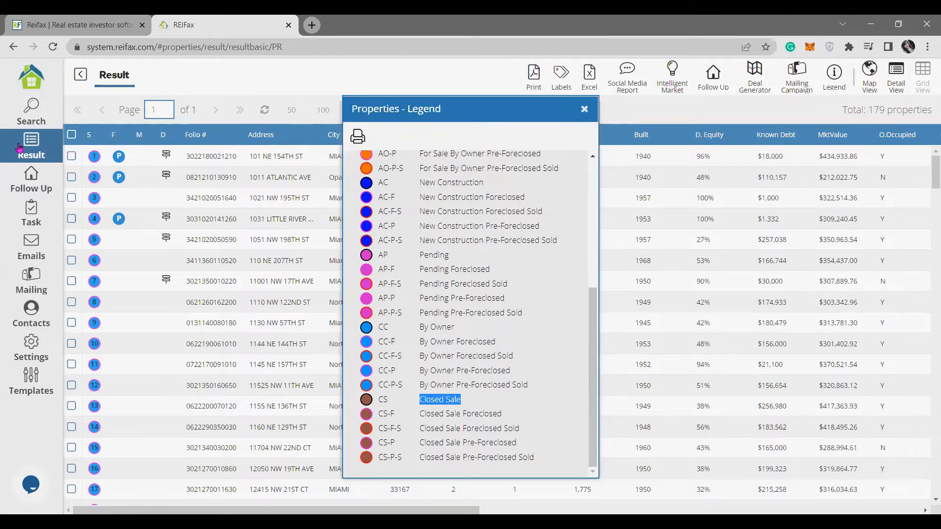
pyautogui.click(19, 148)
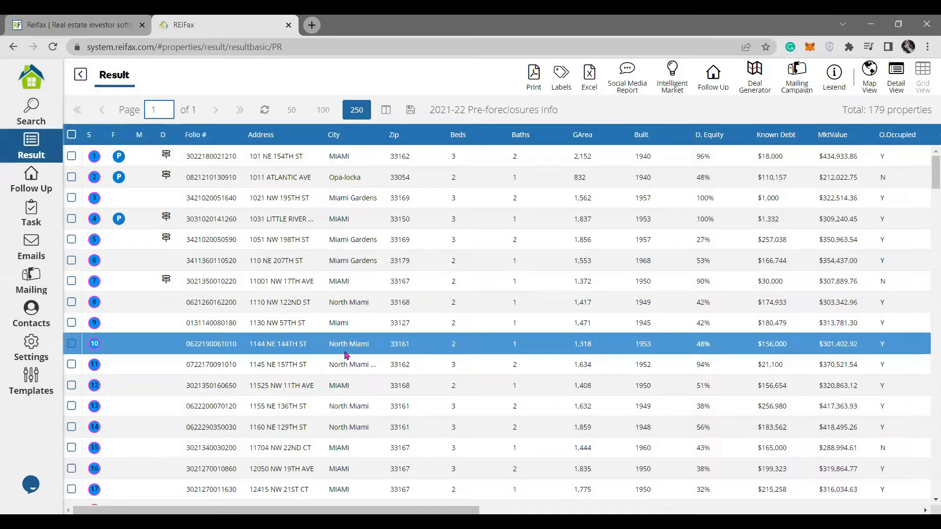
pyautogui.click(43, 118)
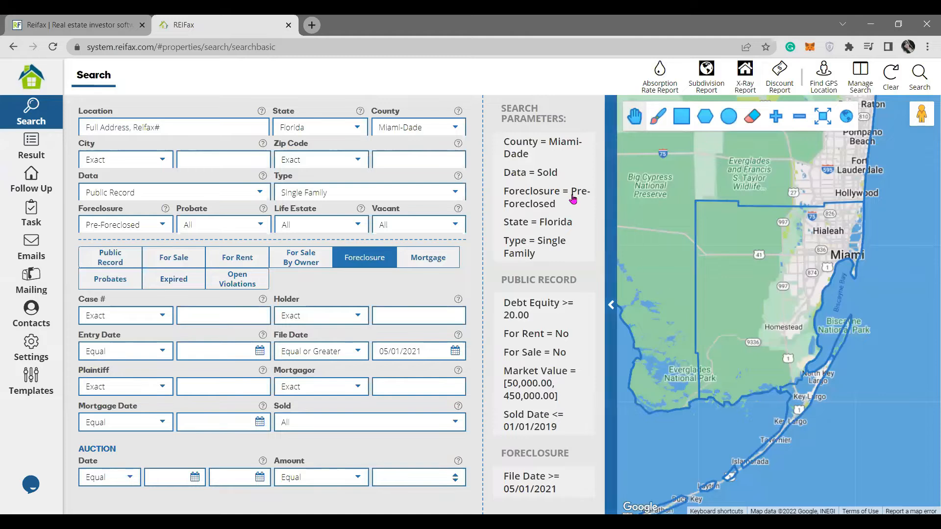
# Pick '1. FSBO Miami-Dade Condo L. price > 500k' from the Manage Search list.
pyautogui.moveTo(567, 203)
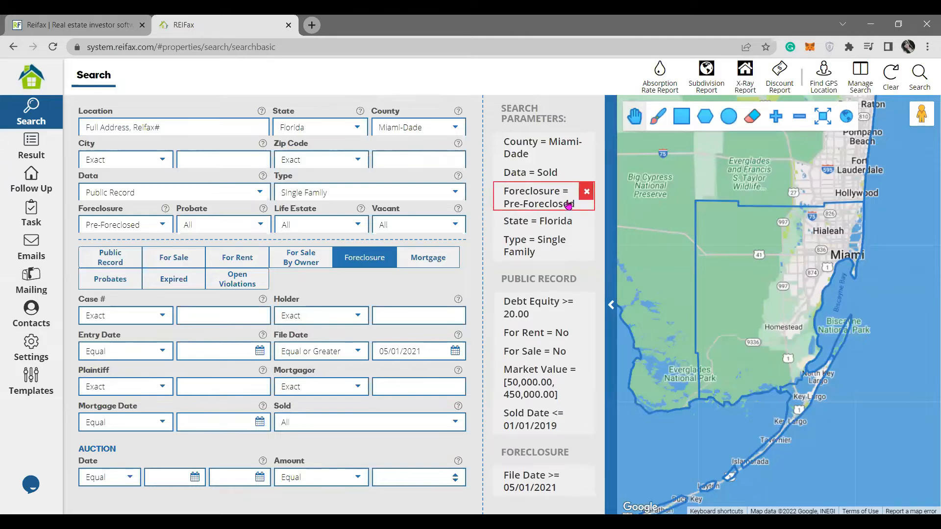
pyautogui.click(853, 85)
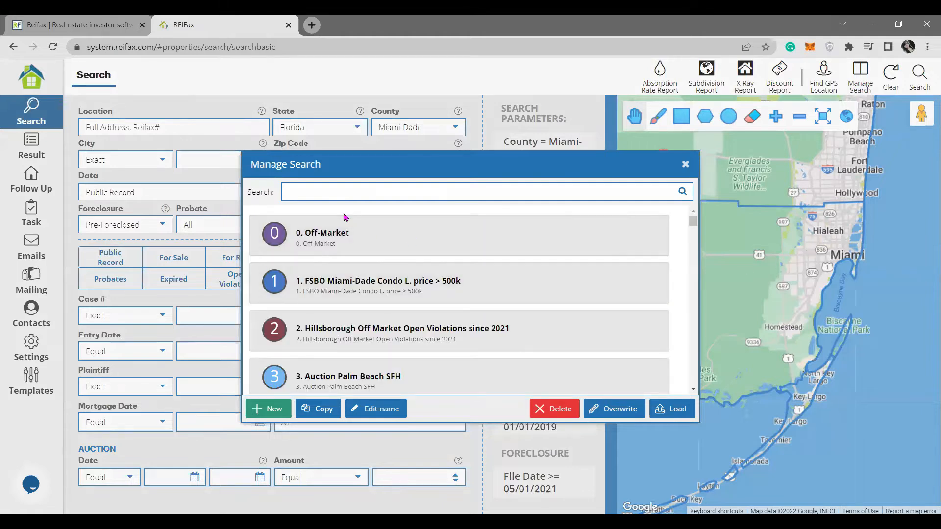
pyautogui.click(347, 296)
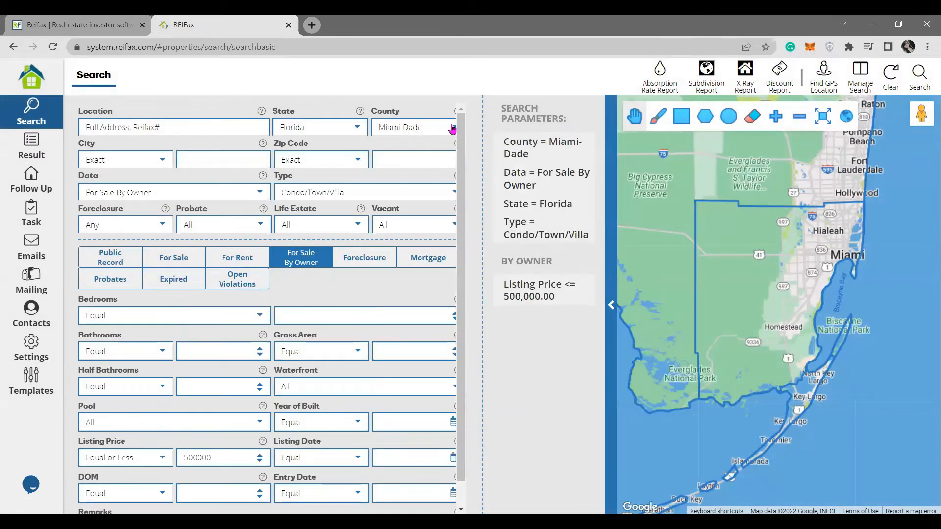
# Load the FSBO condo search, change its County to Orange, and run it.
pyautogui.click(452, 129)
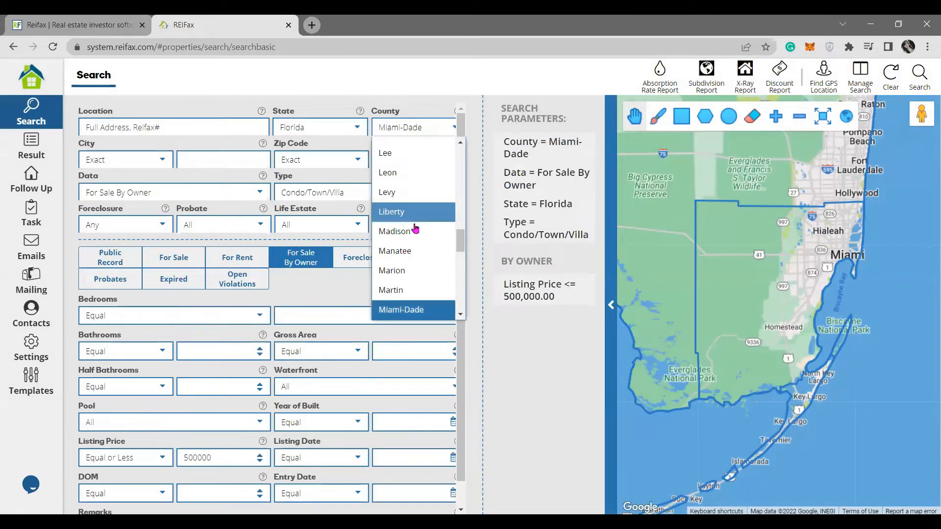
pyautogui.scroll(6, 420, 240)
pyautogui.scroll(5, 420, 250)
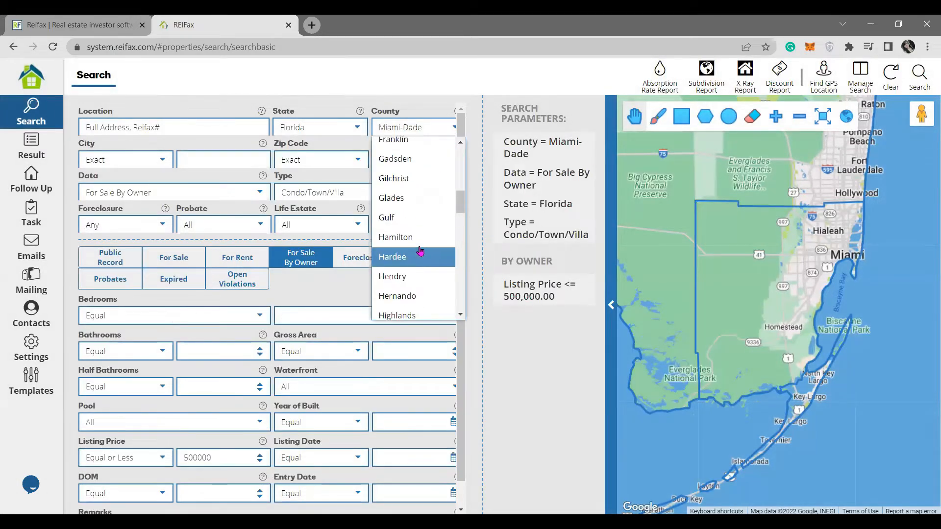
pyautogui.scroll(-8, 420, 250)
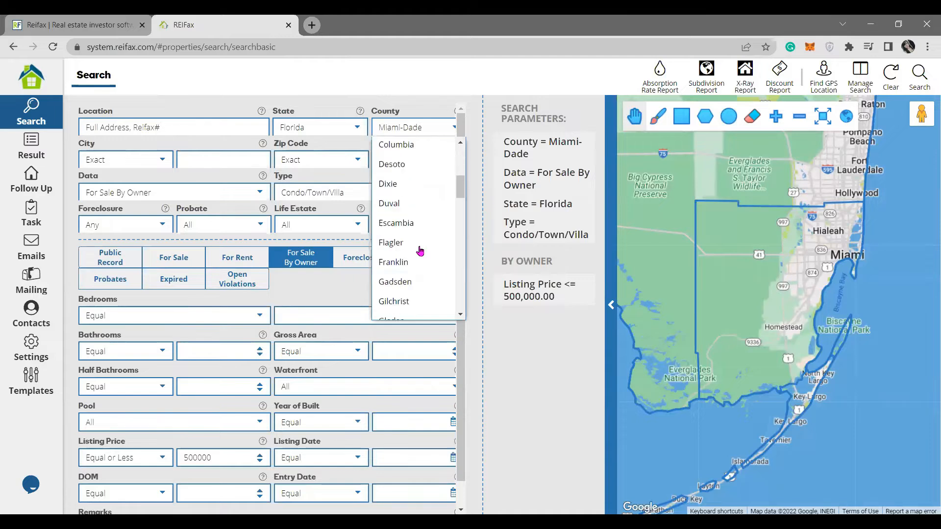
pyautogui.scroll(-3, 420, 250)
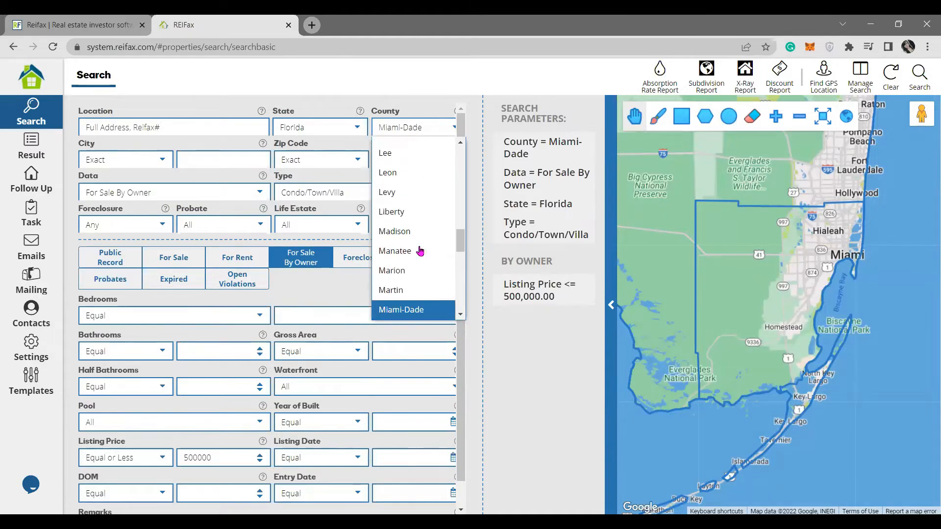
pyautogui.scroll(-4, 420, 250)
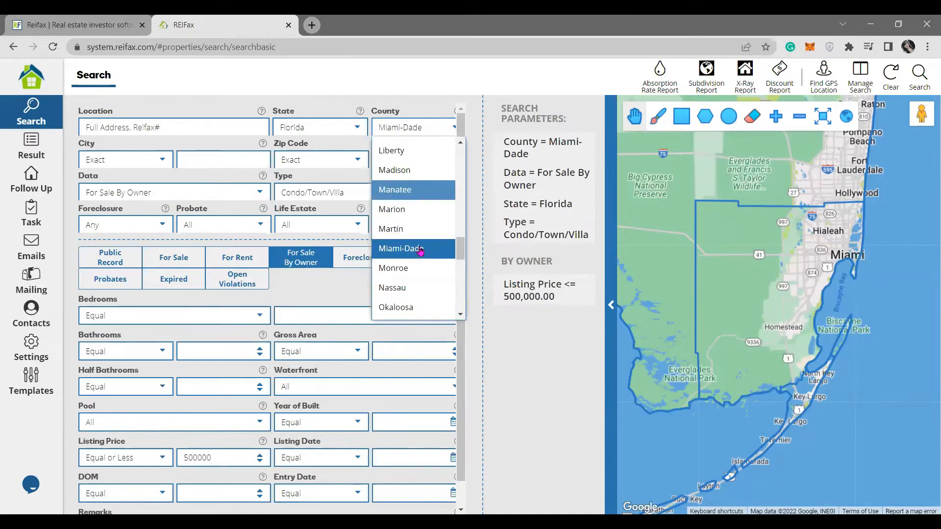
pyautogui.click(403, 225)
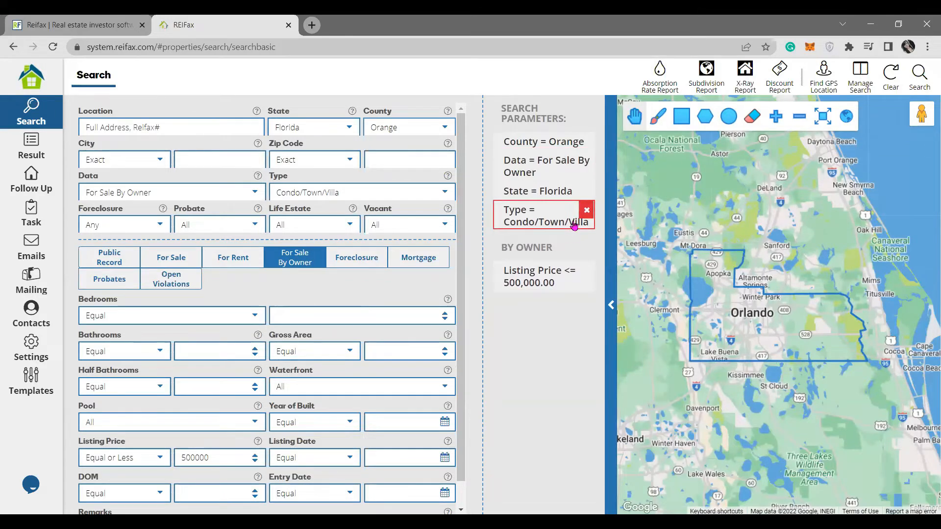
pyautogui.click(920, 76)
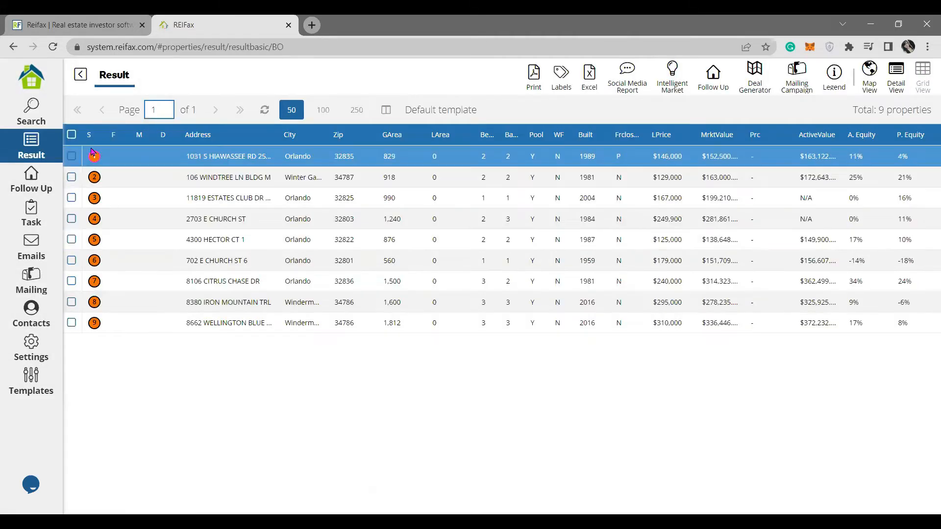
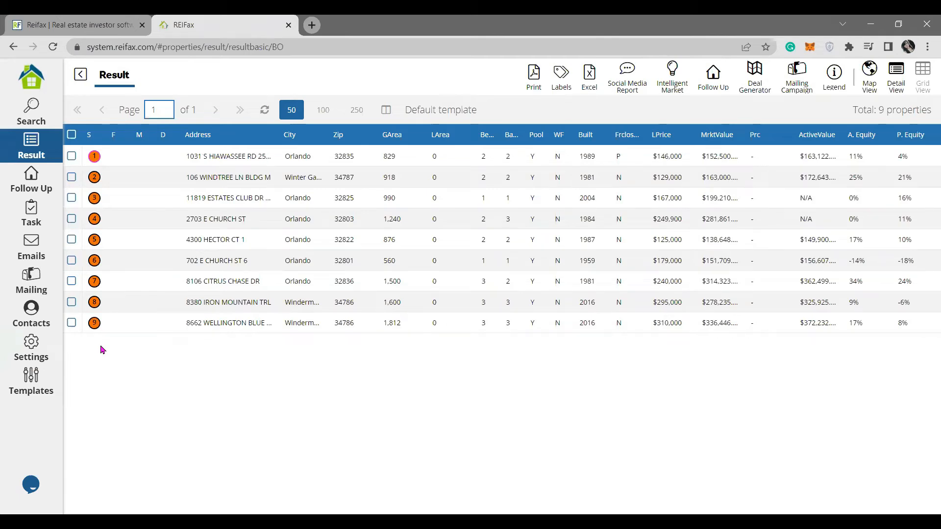
# Highlight For Sale By Owner and its Foreclosed, Pre-Foreclosed and Sold variants in the status legend, then close it.
pyautogui.click(834, 73)
pyautogui.scroll(-3, 466, 275)
pyautogui.moveTo(420, 280); pyautogui.dragTo(485, 281)
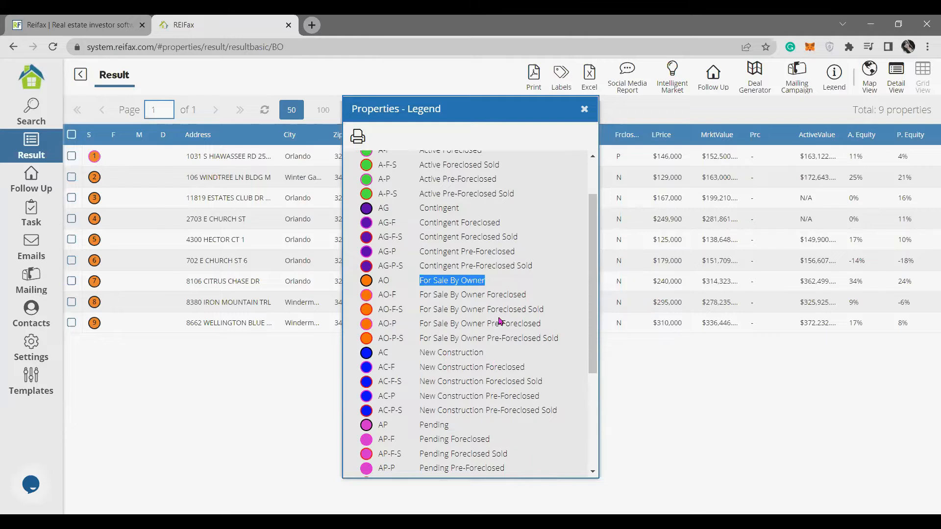
pyautogui.moveTo(528, 296); pyautogui.dragTo(486, 297)
pyautogui.moveTo(542, 324); pyautogui.dragTo(487, 325)
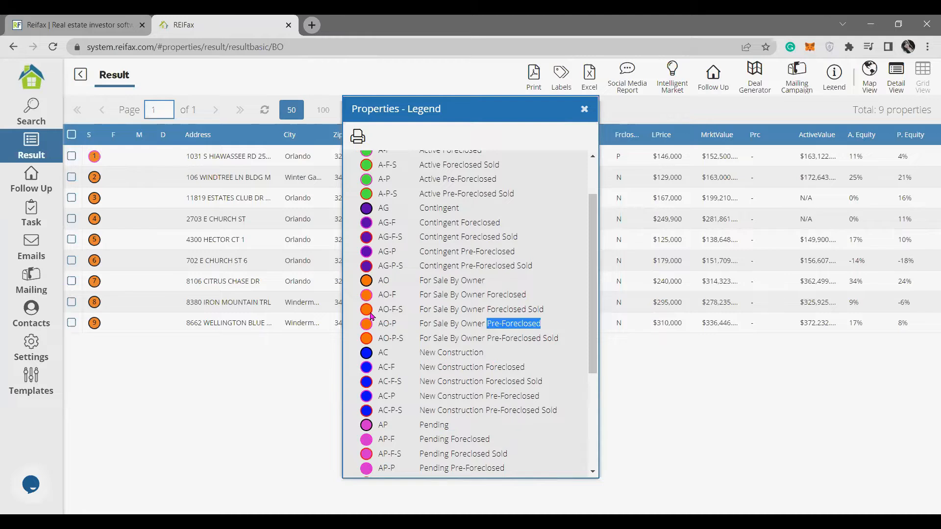
pyautogui.moveTo(555, 310); pyautogui.dragTo(488, 310)
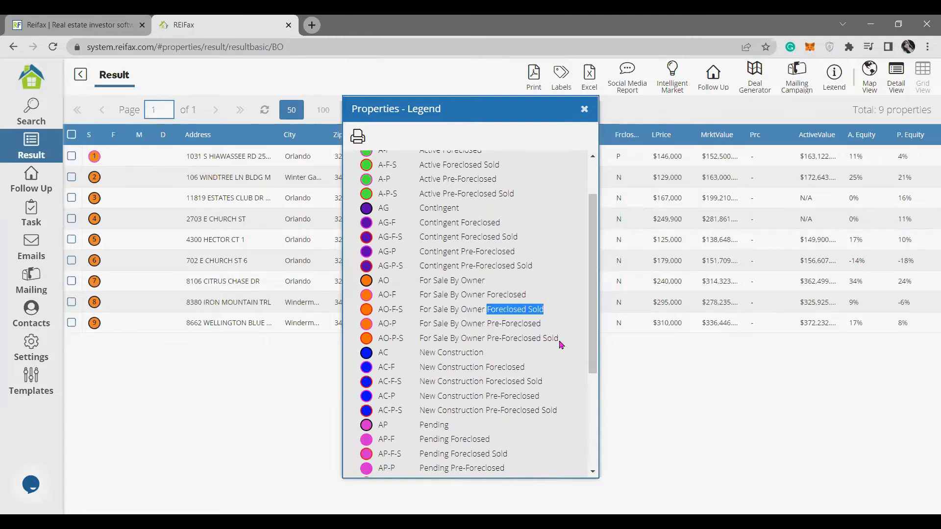
pyautogui.moveTo(559, 339); pyautogui.dragTo(488, 339)
pyautogui.moveTo(544, 309); pyautogui.dragTo(527, 310)
pyautogui.moveTo(564, 346); pyautogui.dragTo(543, 341)
pyautogui.click(583, 116)
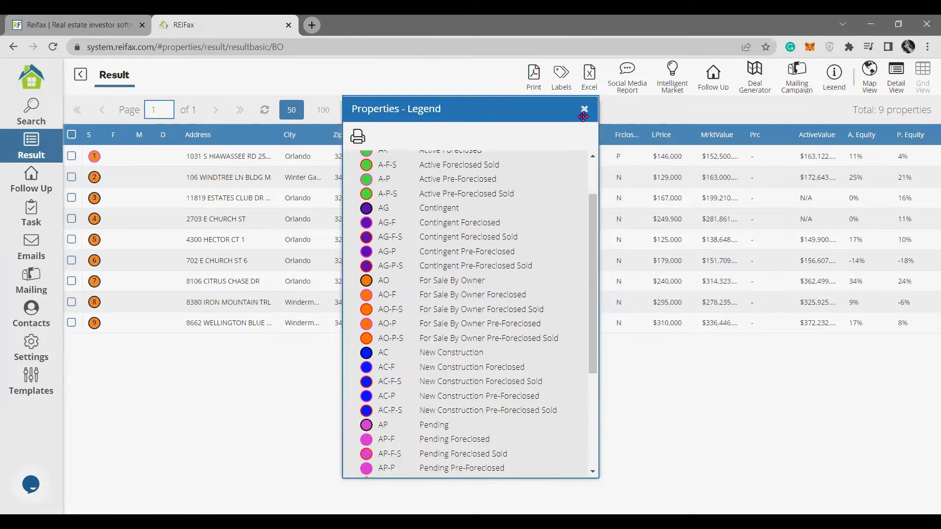
pyautogui.click(121, 216)
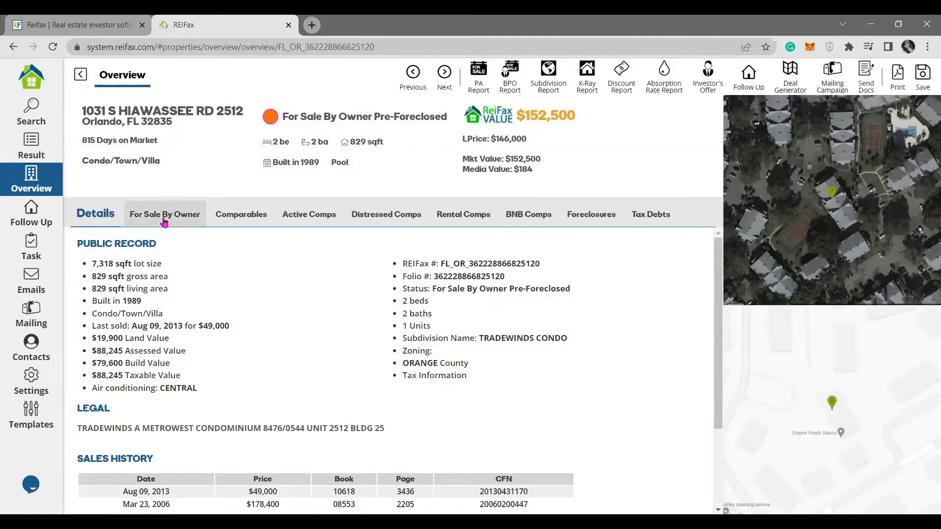
pyautogui.click(164, 222)
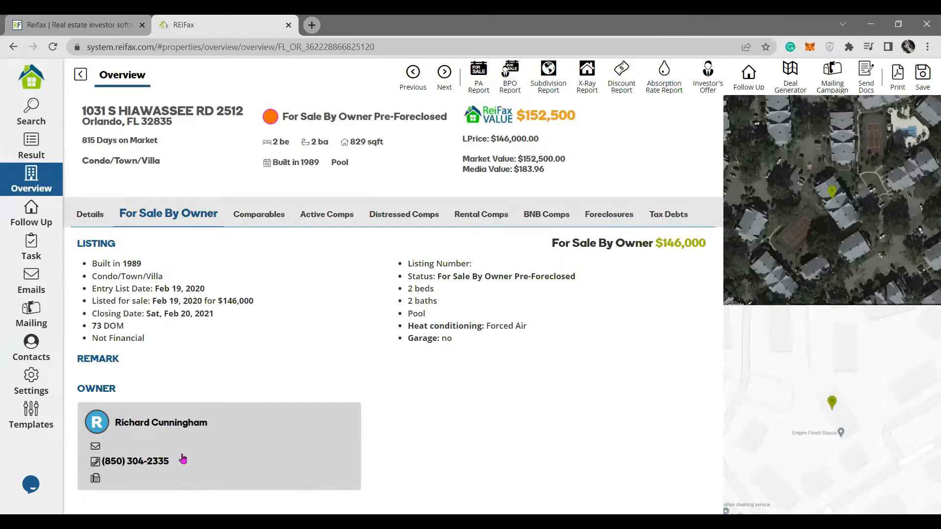
pyautogui.click(93, 222)
pyautogui.scroll(-2, 202, 484)
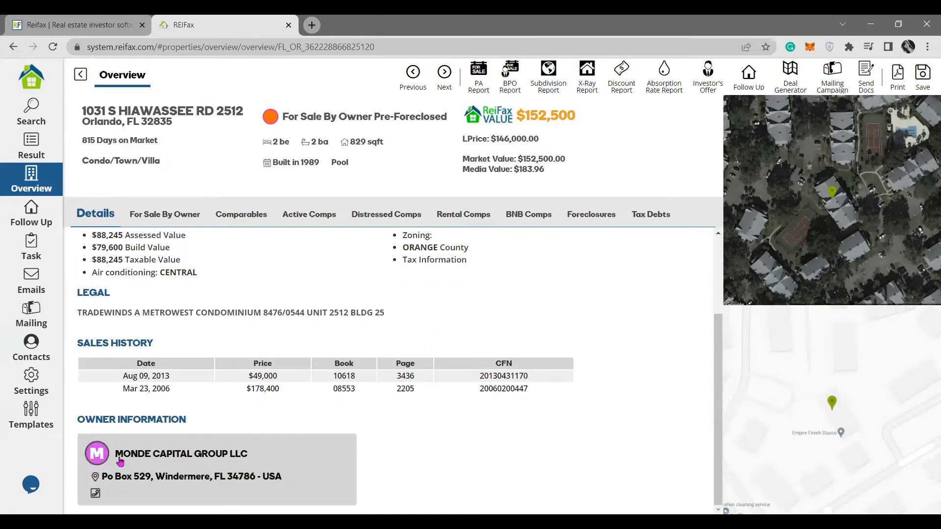
pyautogui.moveTo(123, 454); pyautogui.dragTo(259, 458)
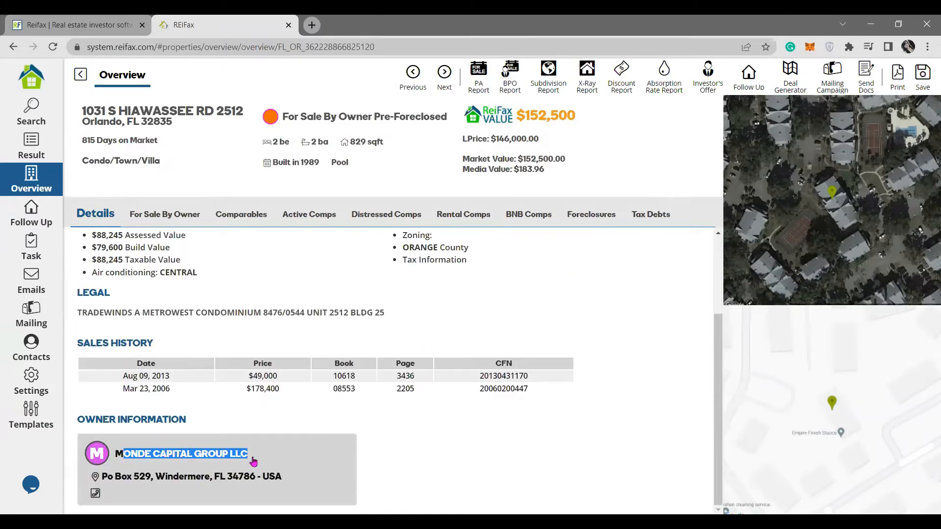
pyautogui.click(164, 214)
pyautogui.moveTo(134, 422); pyautogui.dragTo(236, 456)
pyautogui.click(187, 409)
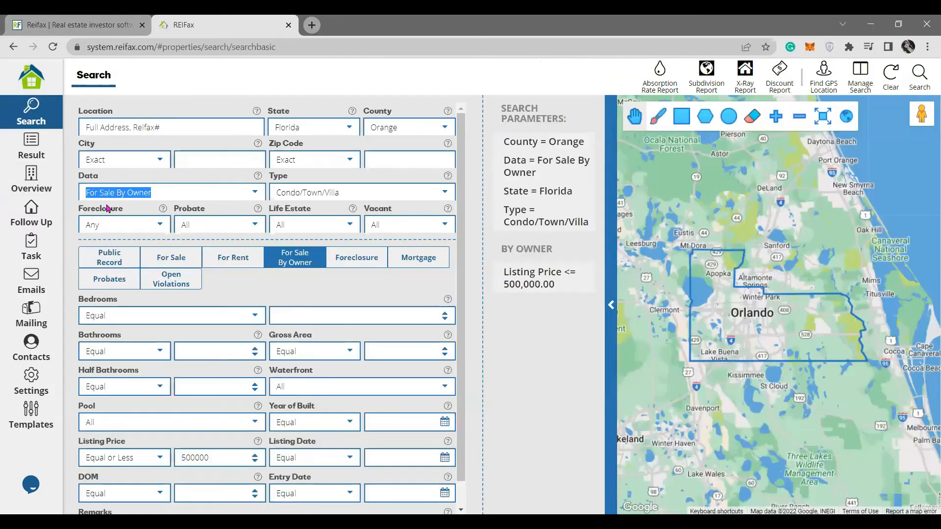
pyautogui.click(252, 195)
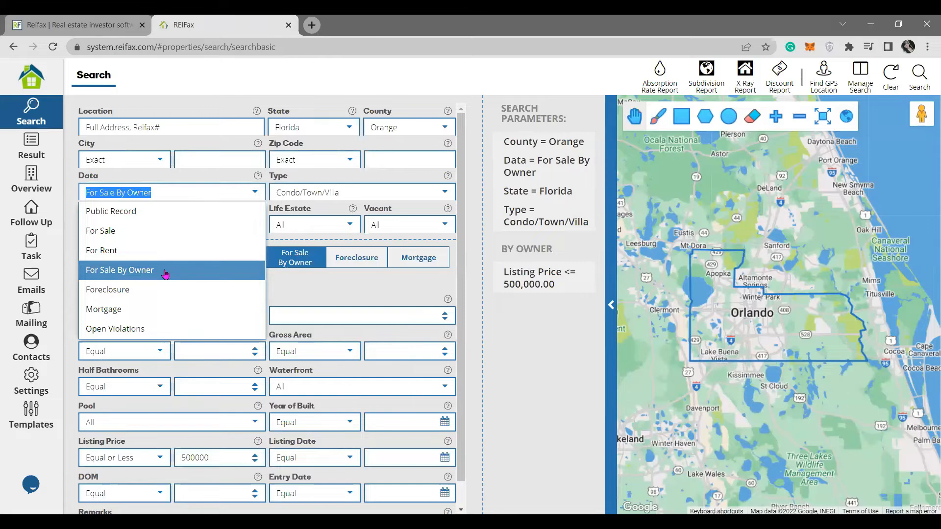
pyautogui.click(897, 130)
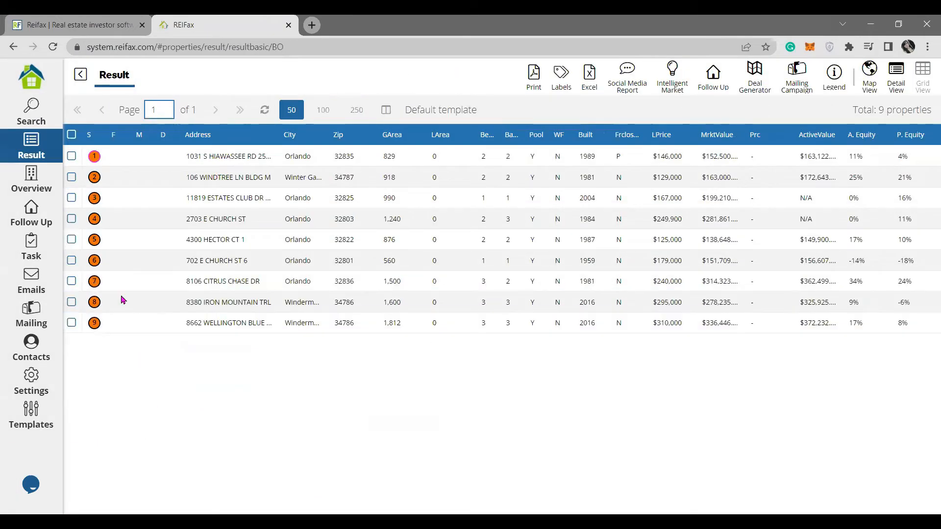
pyautogui.click(32, 119)
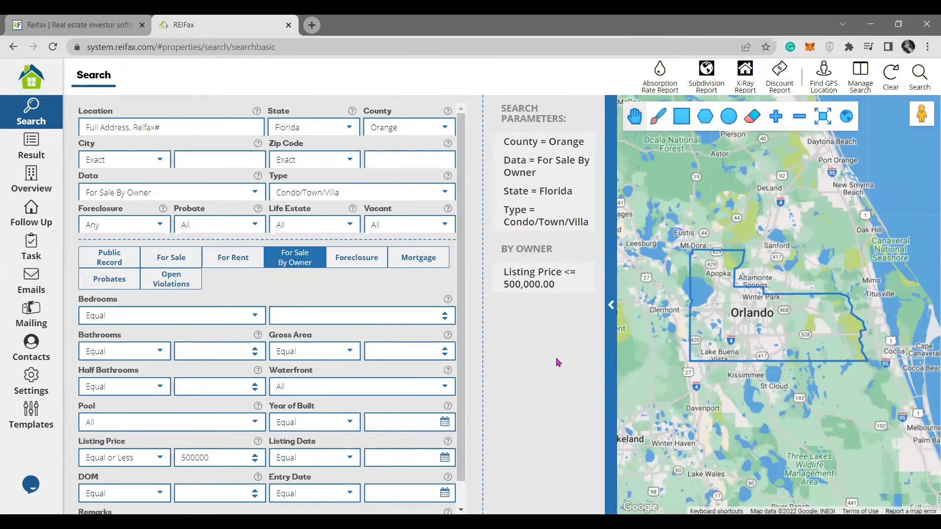
pyautogui.click(856, 85)
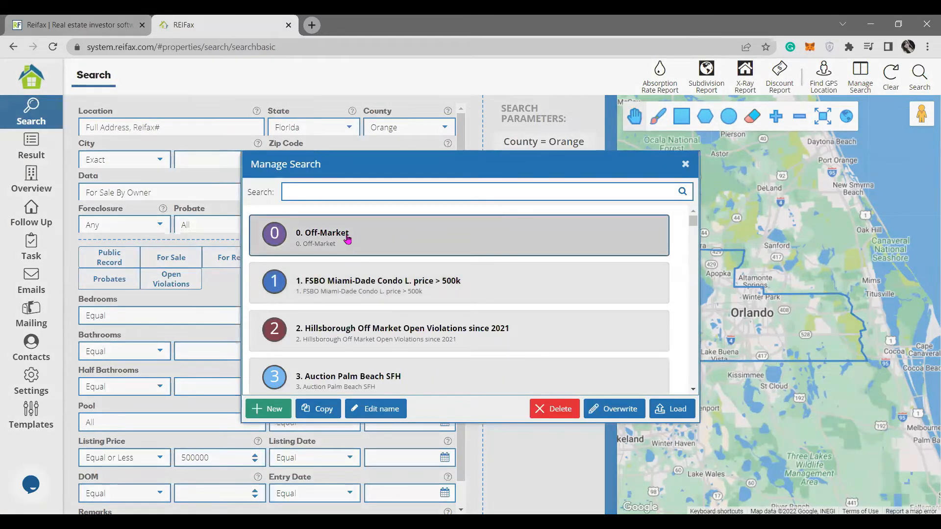
# Choose '2. Hillsborough Off Market Open Violations since 2021' from the saved searches and load it.
pyautogui.click(471, 277)
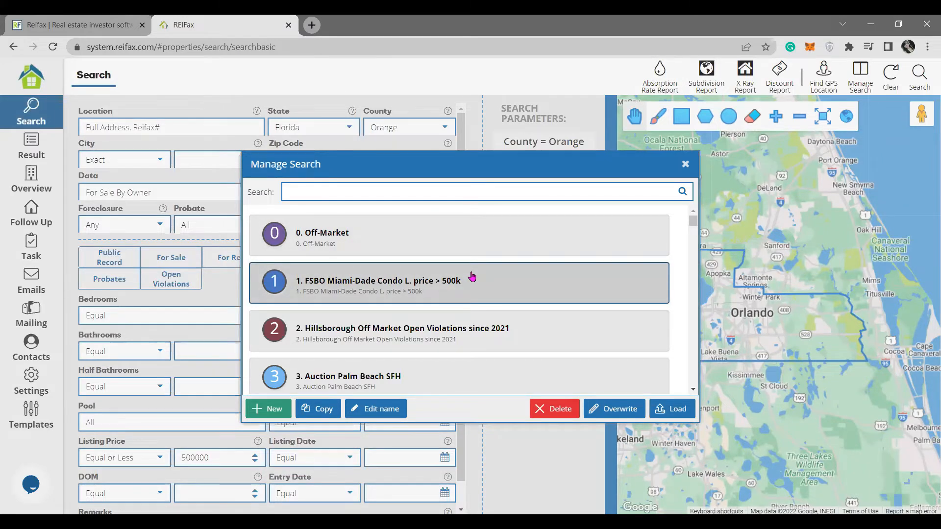
pyautogui.click(474, 327)
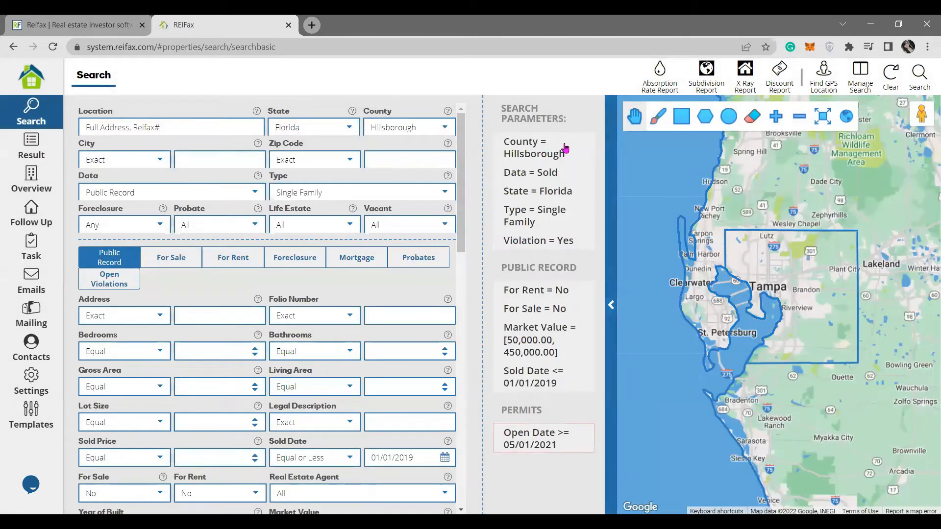
# Confirm the Vacant filter stays at All and bring up the Open Violations criteria.
pyautogui.moveTo(566, 148)
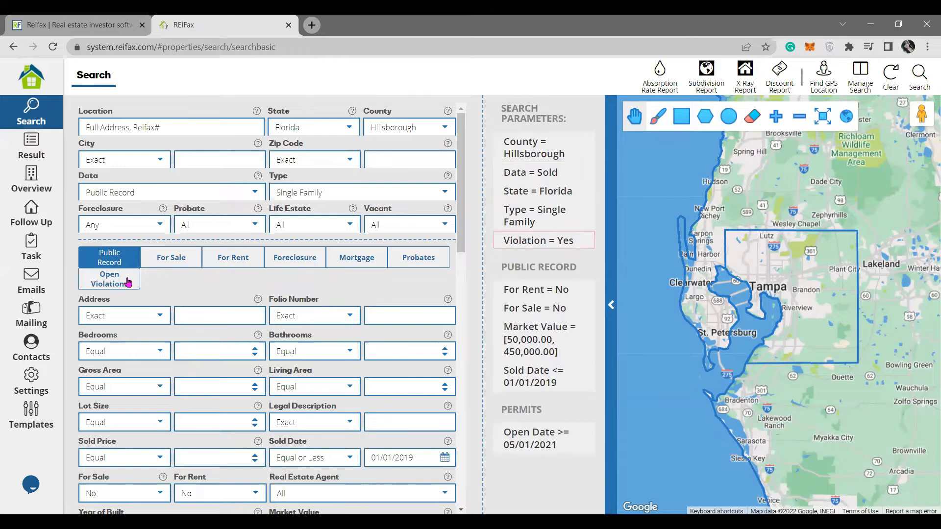
pyautogui.click(446, 224)
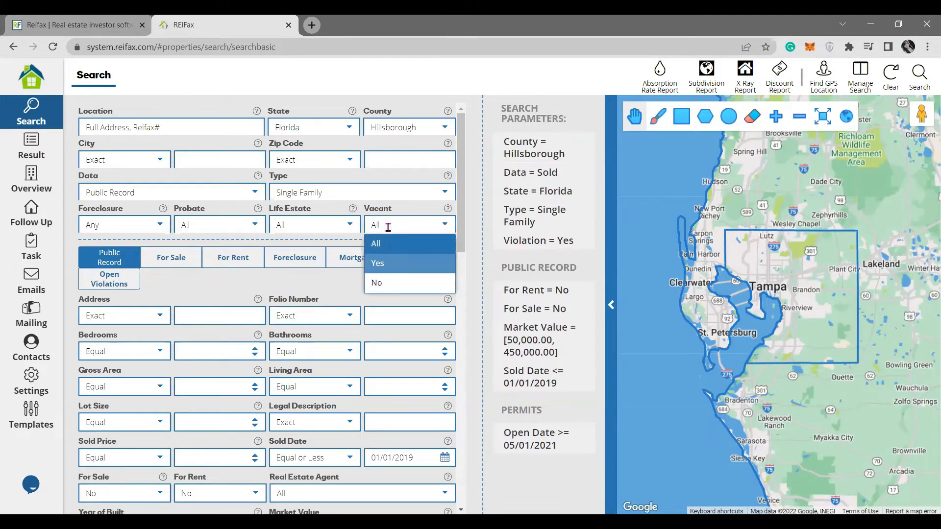
pyautogui.click(122, 288)
pyautogui.click(122, 287)
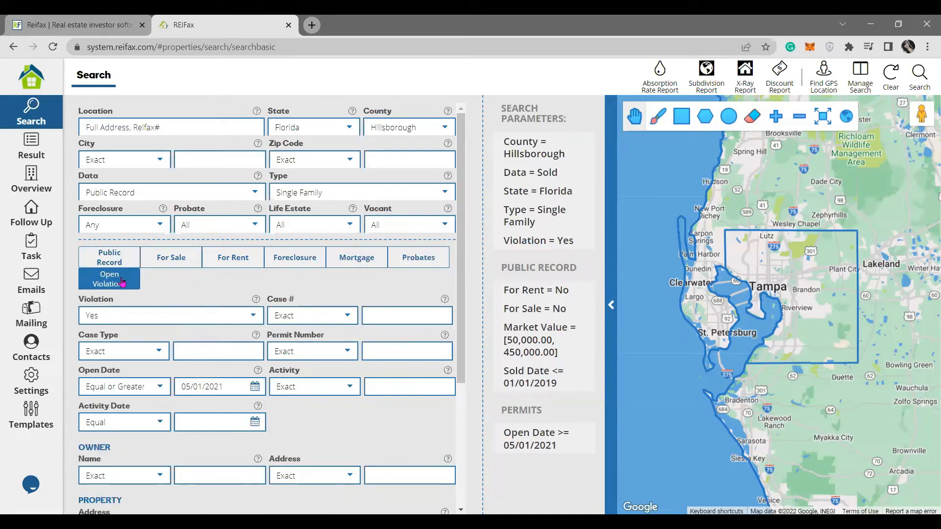
pyautogui.click(47, 79)
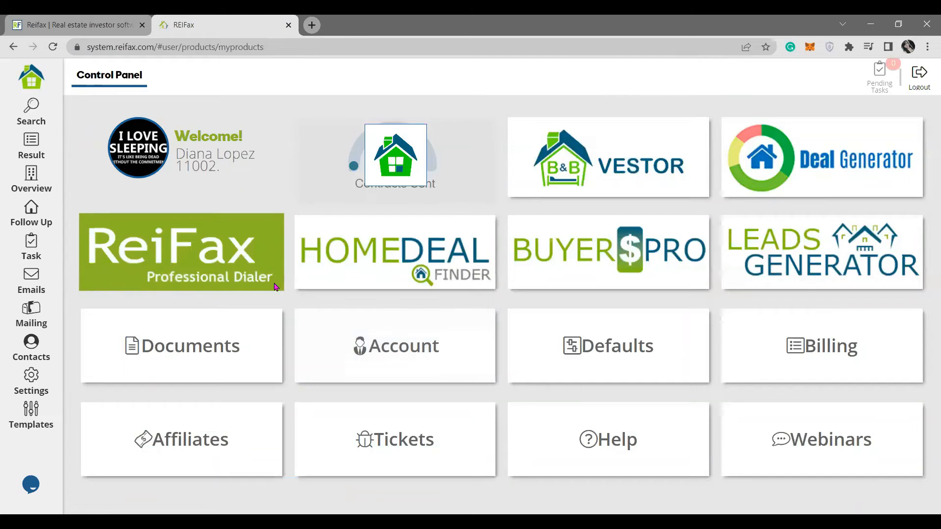
pyautogui.click(57, 126)
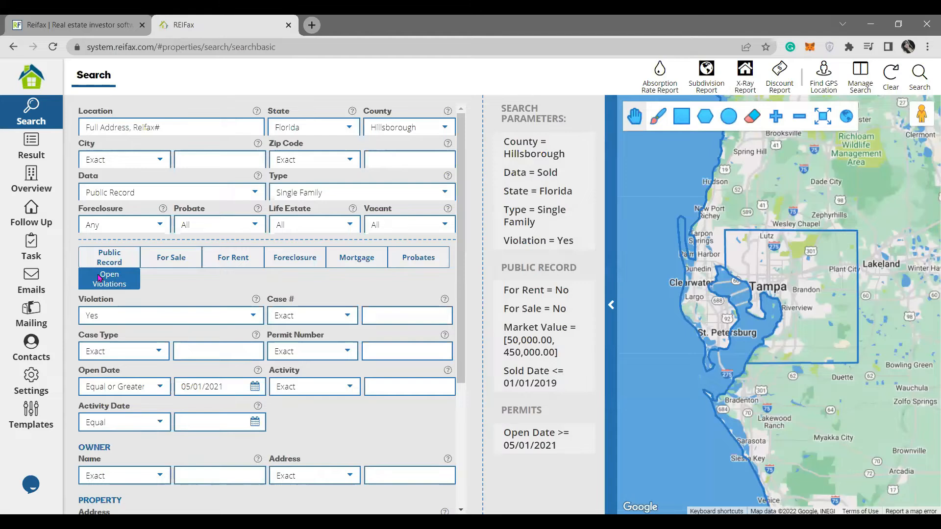
# Verify Violation is Yes and Open Date is Equal or Greater than 05/01/2021.
pyautogui.click(249, 316)
pyautogui.click(247, 273)
pyautogui.moveTo(87, 387); pyautogui.dragTo(148, 387)
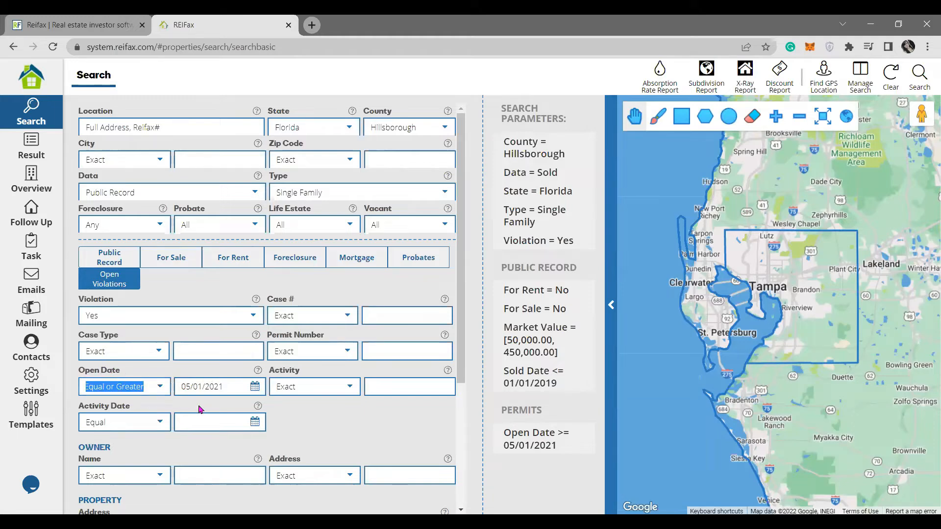
pyautogui.click(185, 386)
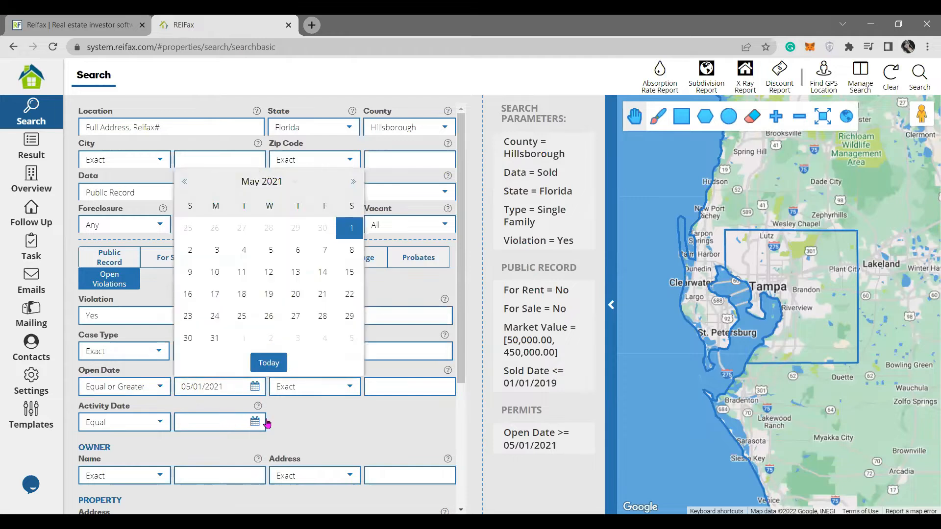
pyautogui.click(369, 425)
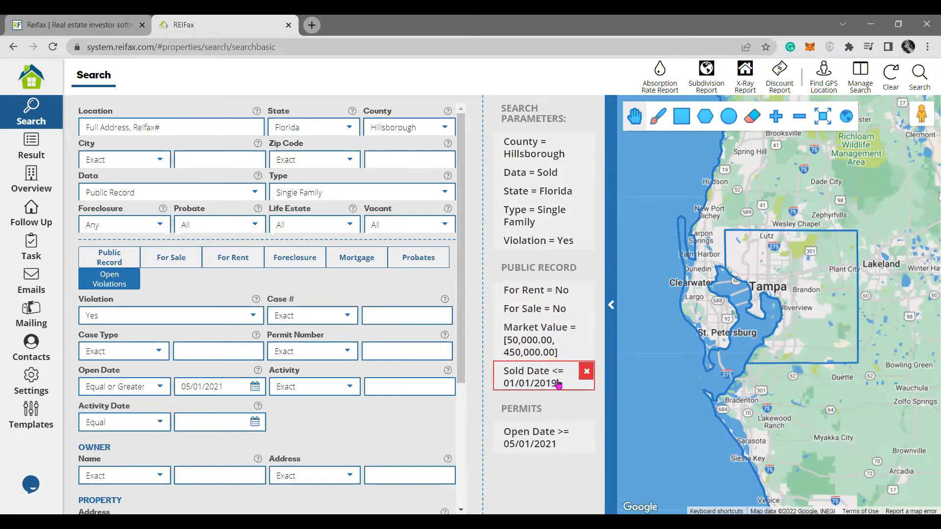
# Review the public record criteria, including the Sold Date of 01/01/2019.
pyautogui.click(120, 264)
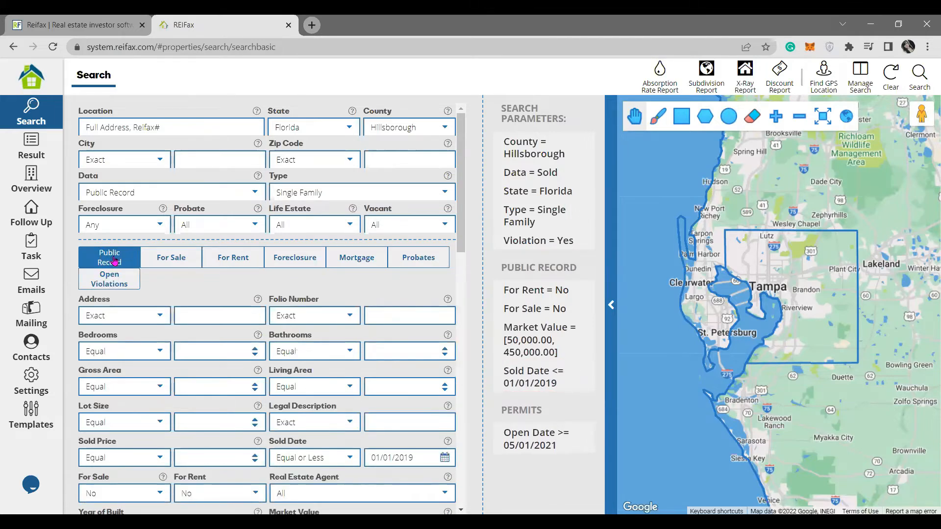
pyautogui.scroll(-3, 143, 310)
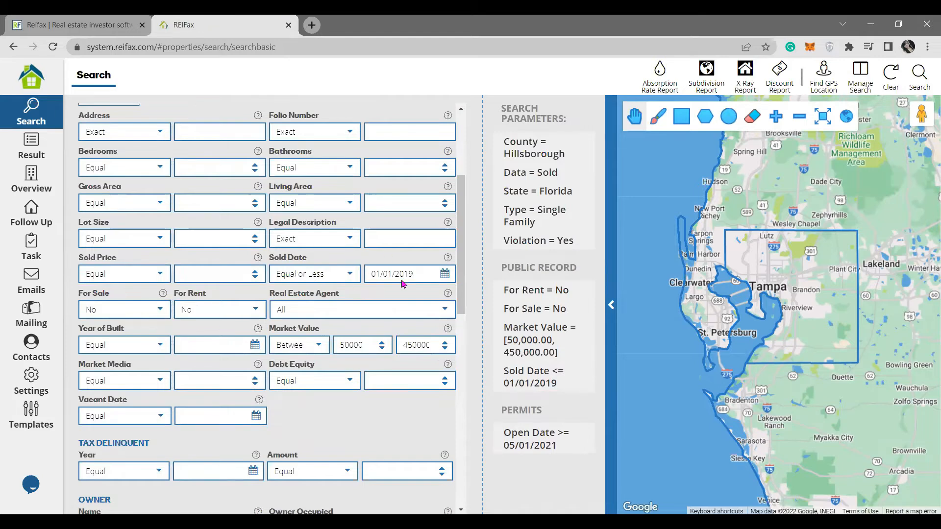
pyautogui.moveTo(276, 274); pyautogui.dragTo(329, 300)
pyautogui.moveTo(420, 272); pyautogui.dragTo(336, 294)
pyautogui.moveTo(559, 391)
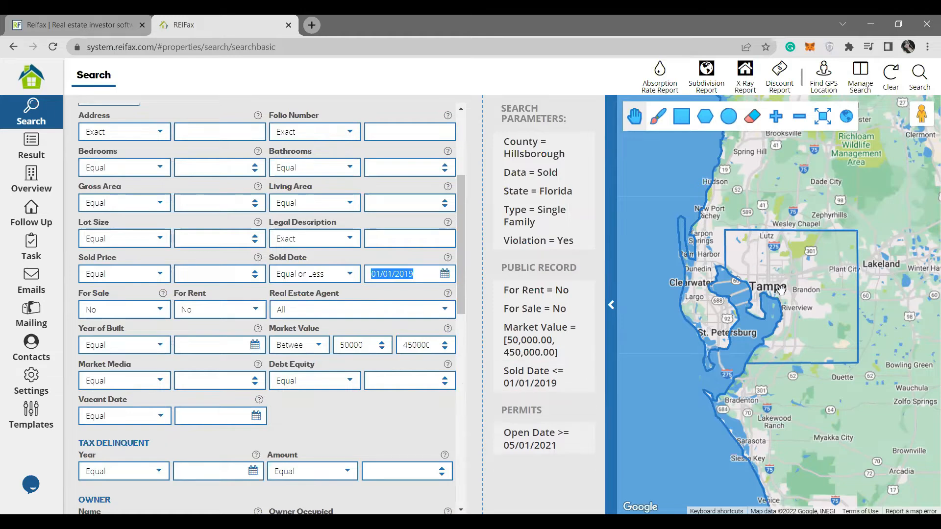
pyautogui.scroll(4, 401, 284)
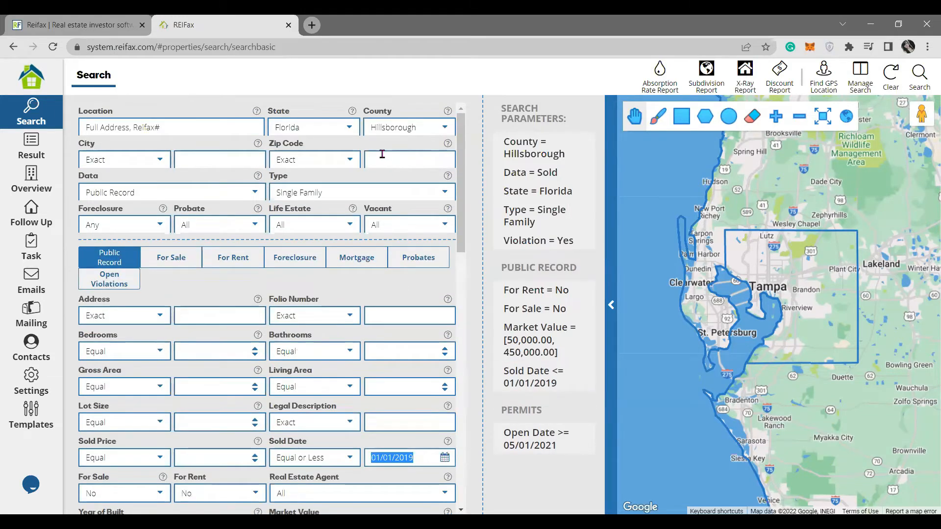
# Check the Zip Code and City match options, then run the Hillsborough search.
pyautogui.click(382, 154)
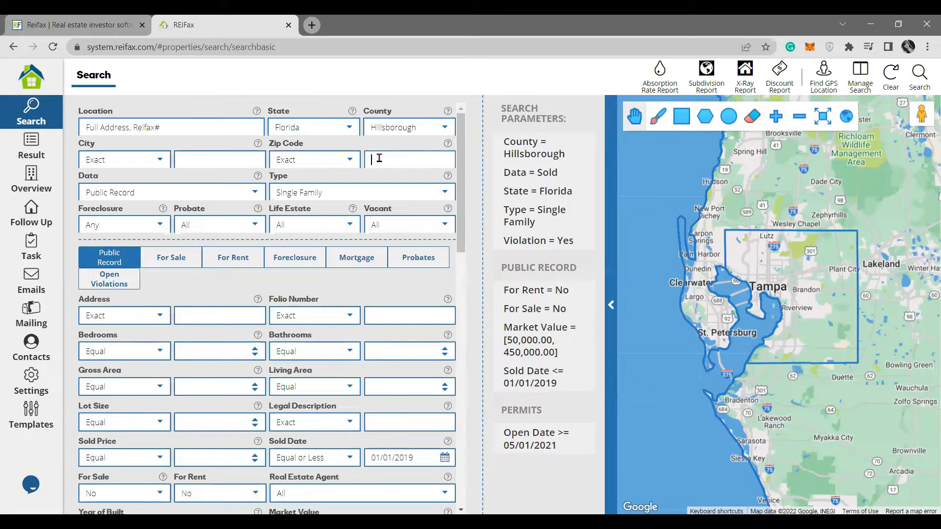
pyautogui.click(350, 160)
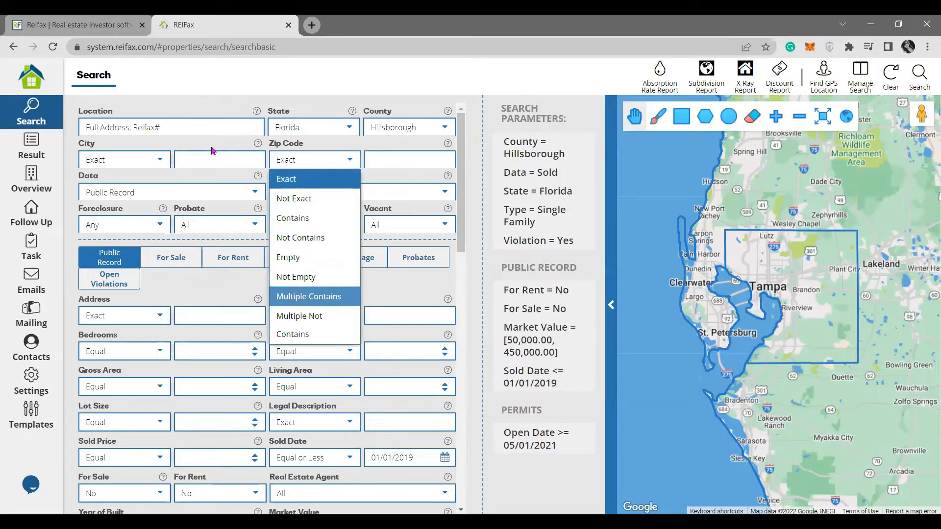
pyautogui.click(198, 164)
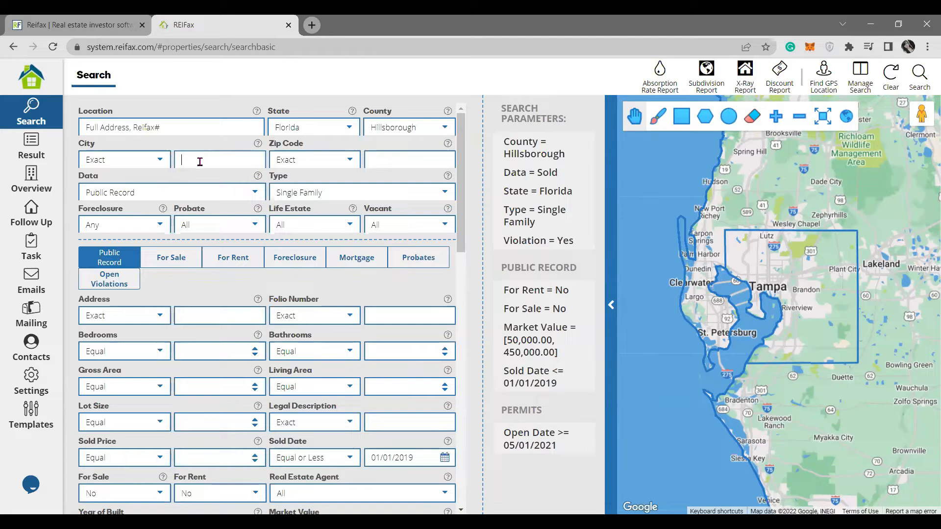
pyautogui.click(160, 163)
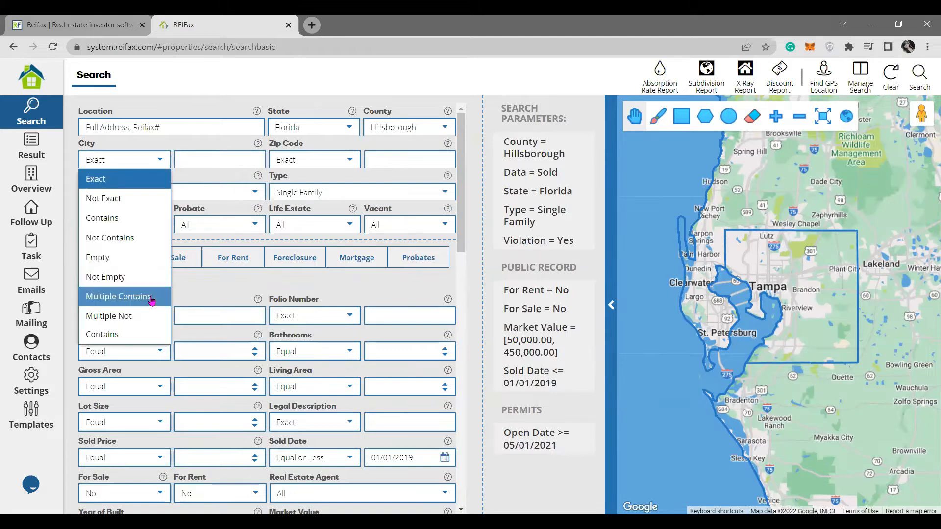
pyautogui.click(560, 477)
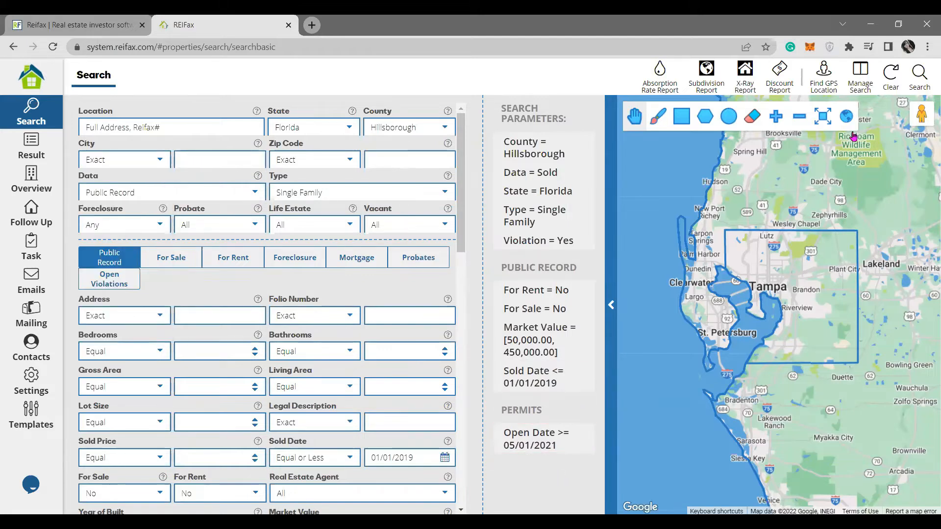
pyautogui.click(921, 75)
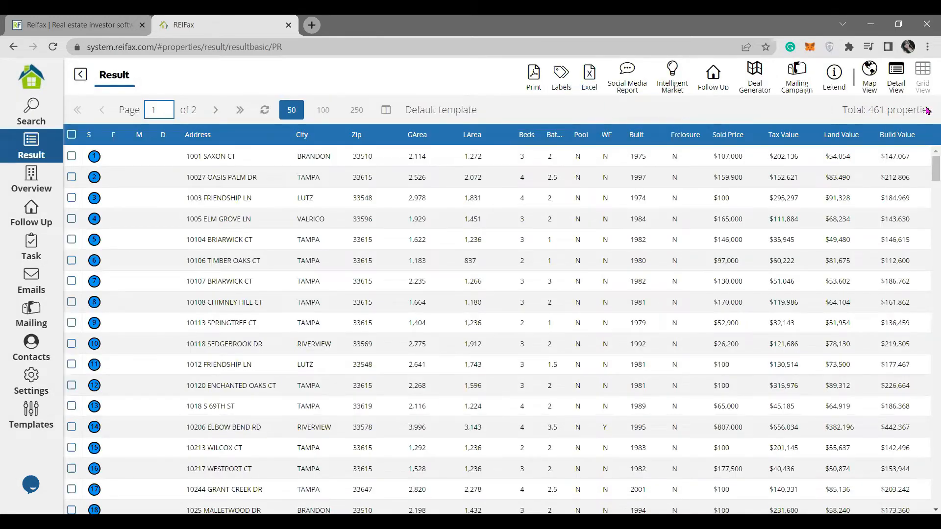
# Note the 461 results and preview a new grid template's OPEN VIOLATIONS fields without saving.
pyautogui.moveTo(930, 109); pyautogui.dragTo(767, 115)
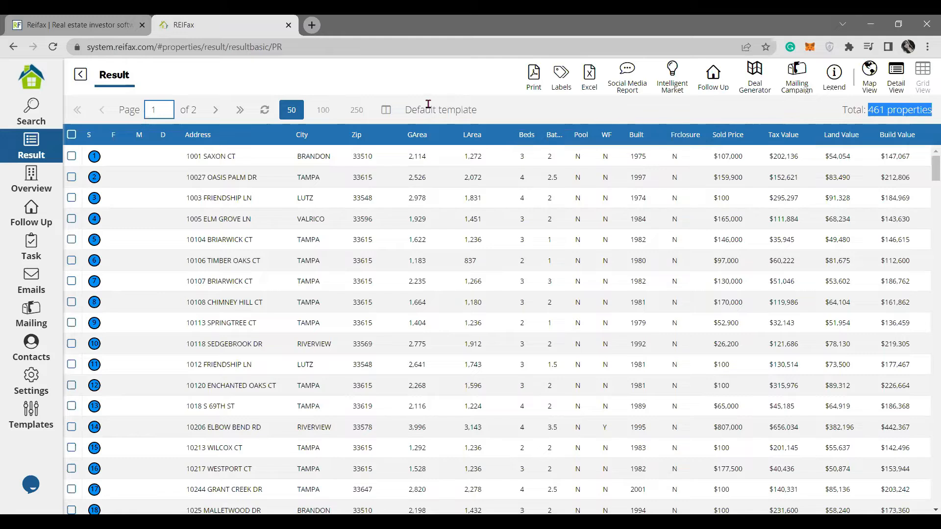
pyautogui.moveTo(468, 108); pyautogui.dragTo(400, 118)
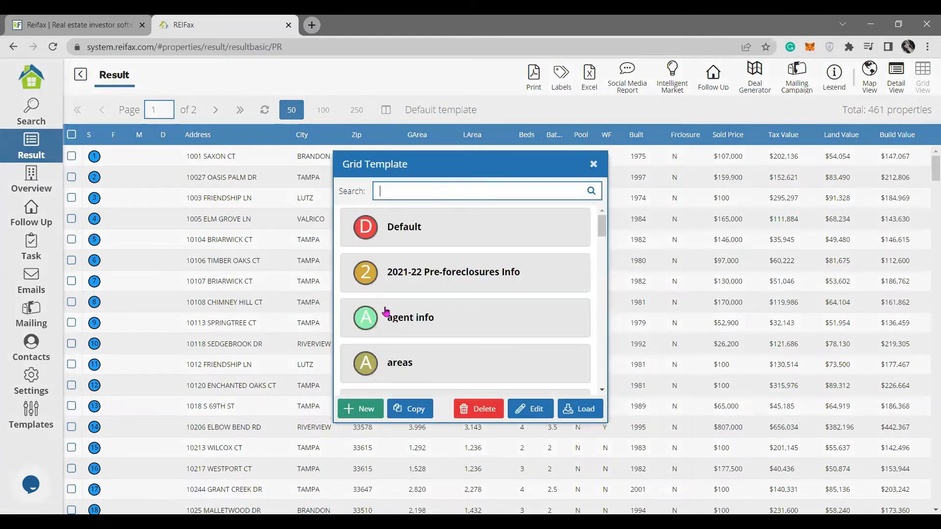
pyautogui.click(373, 410)
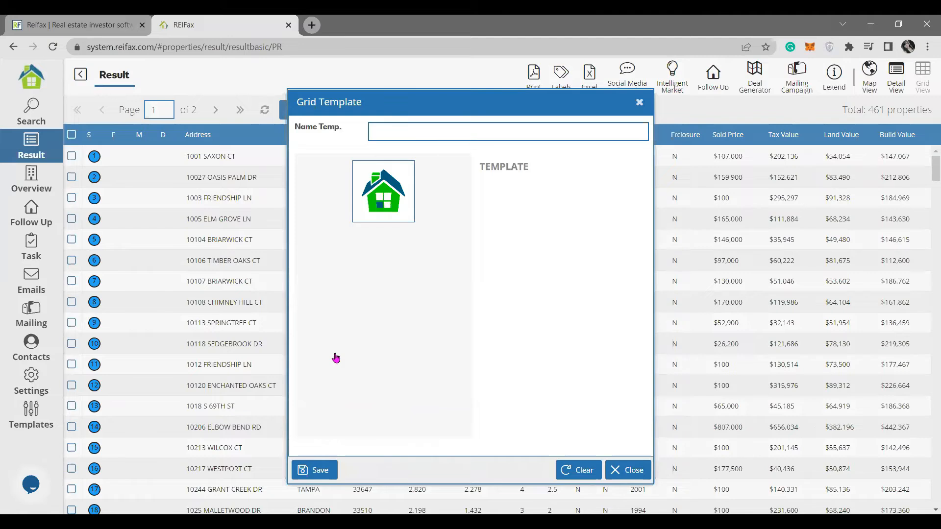
pyautogui.click(331, 225)
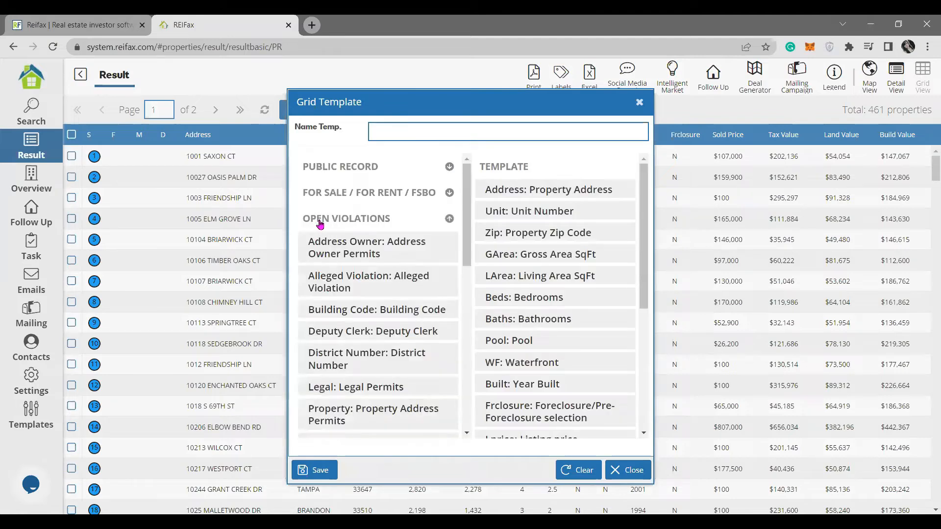
pyautogui.click(358, 224)
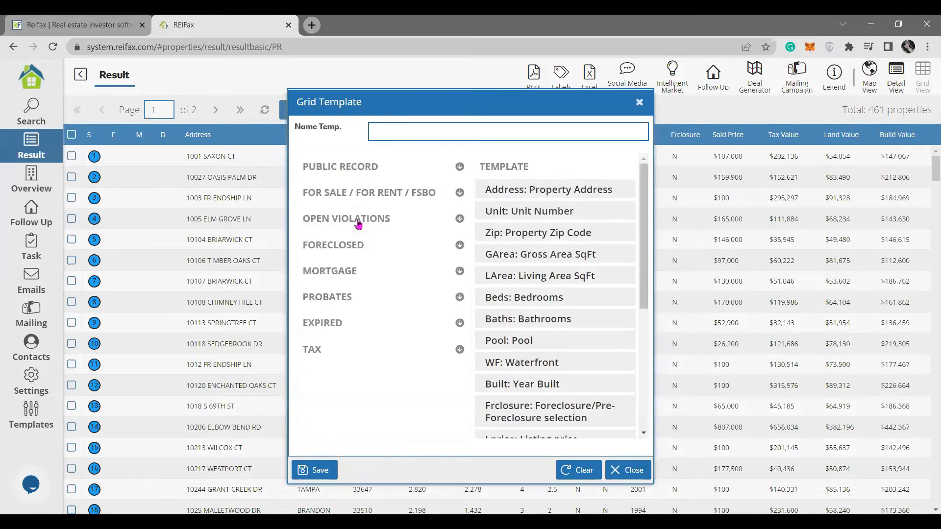
pyautogui.click(639, 103)
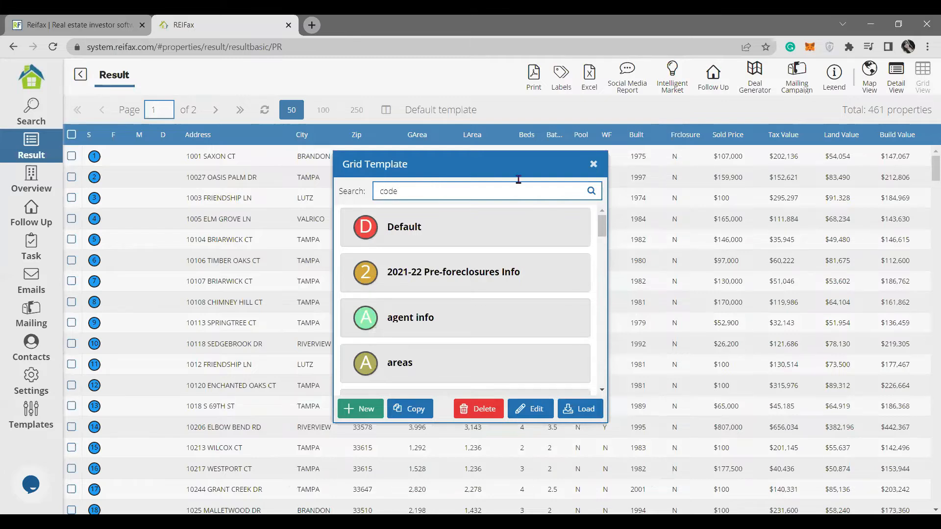
# Search the grid templates for 'ope' and load the open violations template.
pyautogui.click(591, 193)
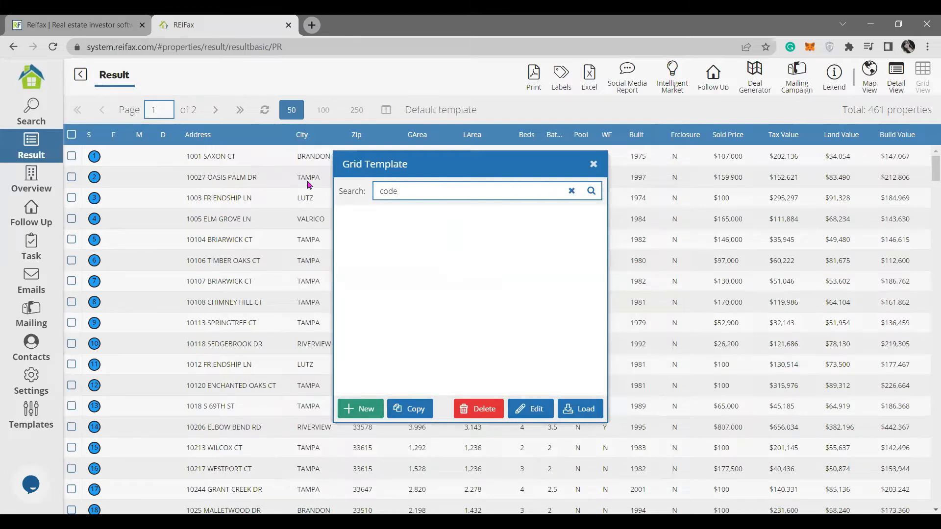
pyautogui.hotkey('ctrl', 'a')
pyautogui.write('ope')
pyautogui.click(591, 191)
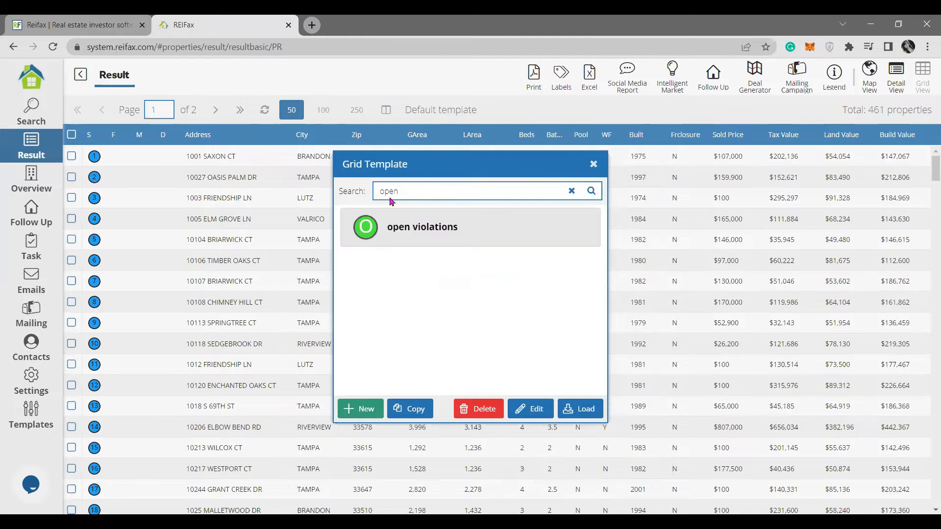
pyautogui.click(434, 228)
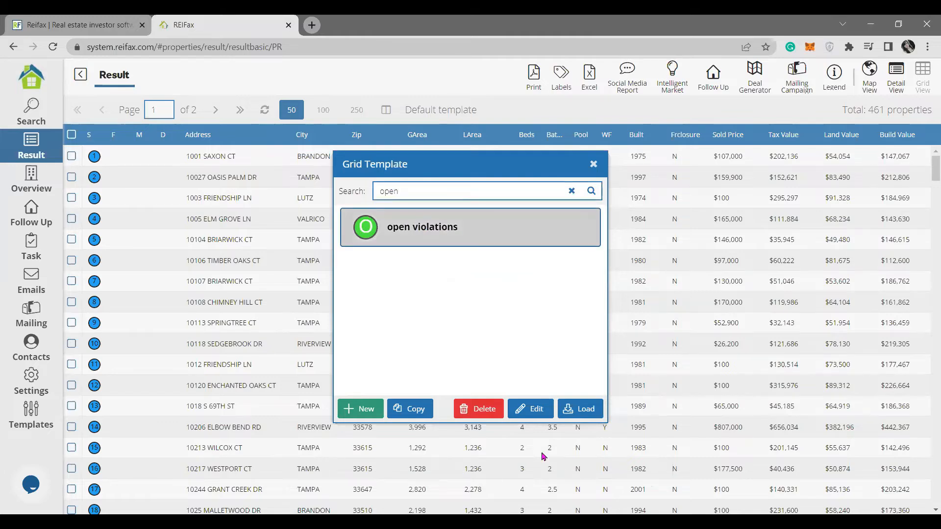
pyautogui.click(575, 411)
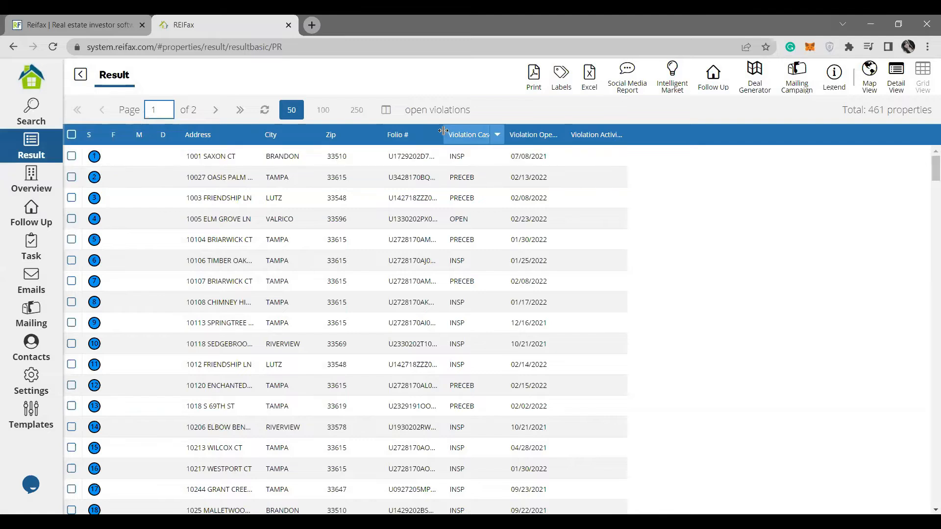
# Widen the Folio # column and check the Violation Open Date sort options.
pyautogui.moveTo(442, 131); pyautogui.dragTo(484, 131)
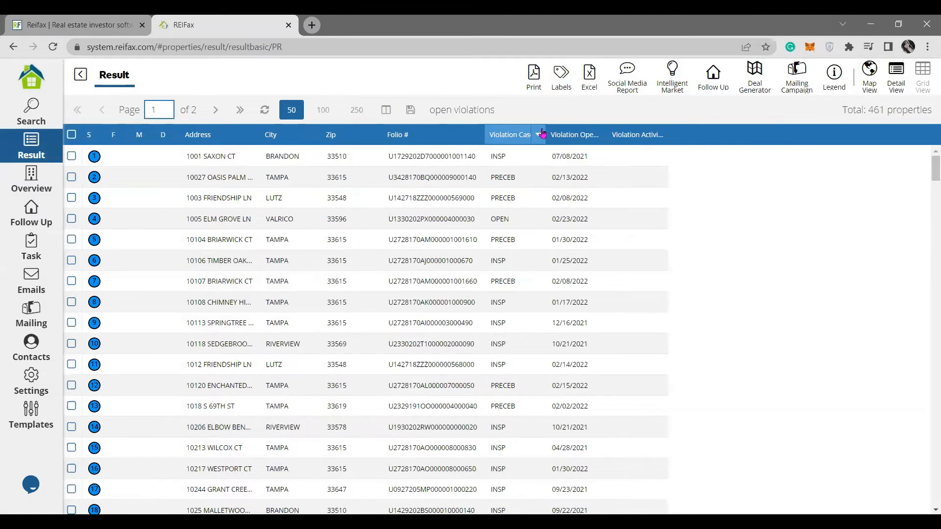
pyautogui.click(621, 135)
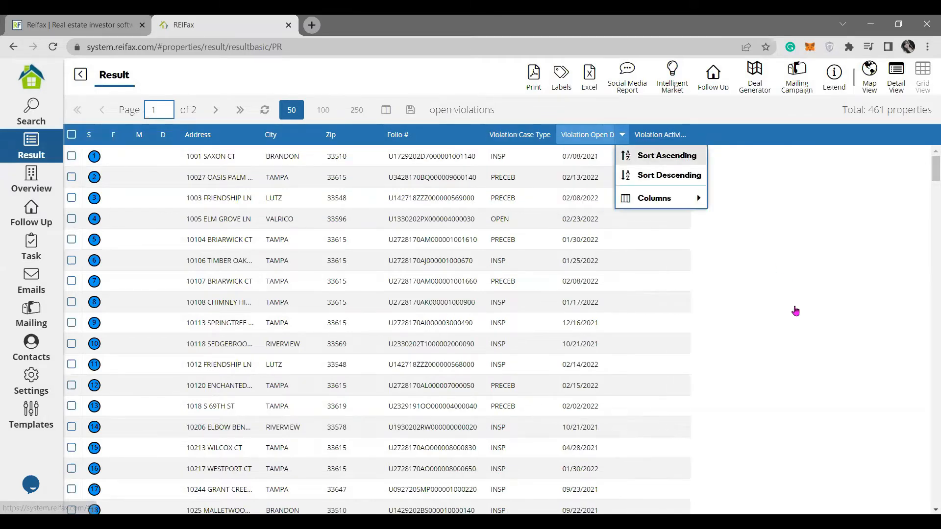
pyautogui.click(789, 294)
pyautogui.click(206, 155)
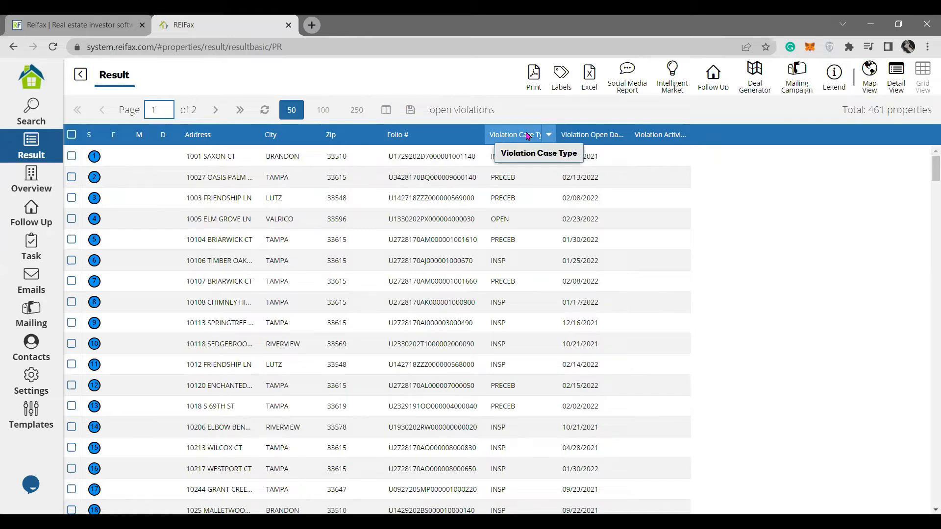
# Scroll through the 461 results to review the properties' violation case types and dates.
pyautogui.scroll(-6, 518, 242)
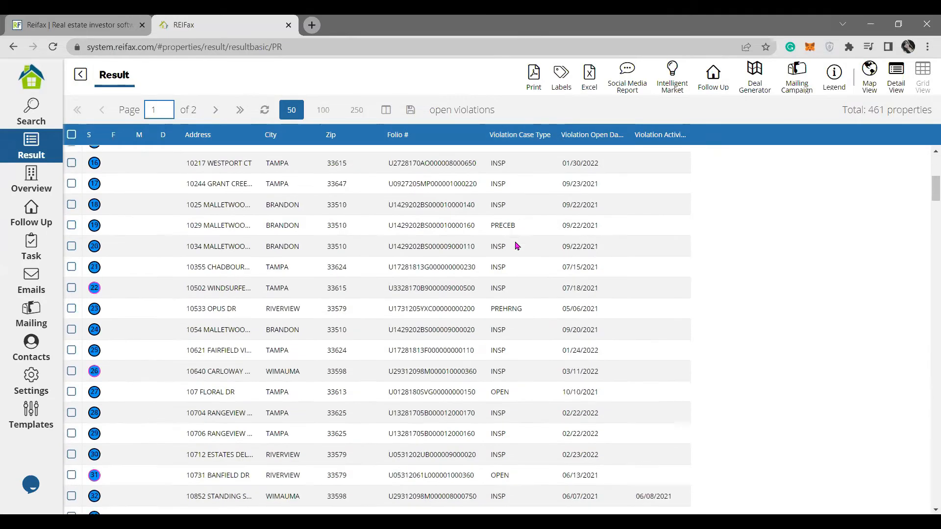
pyautogui.scroll(-6, 522, 235)
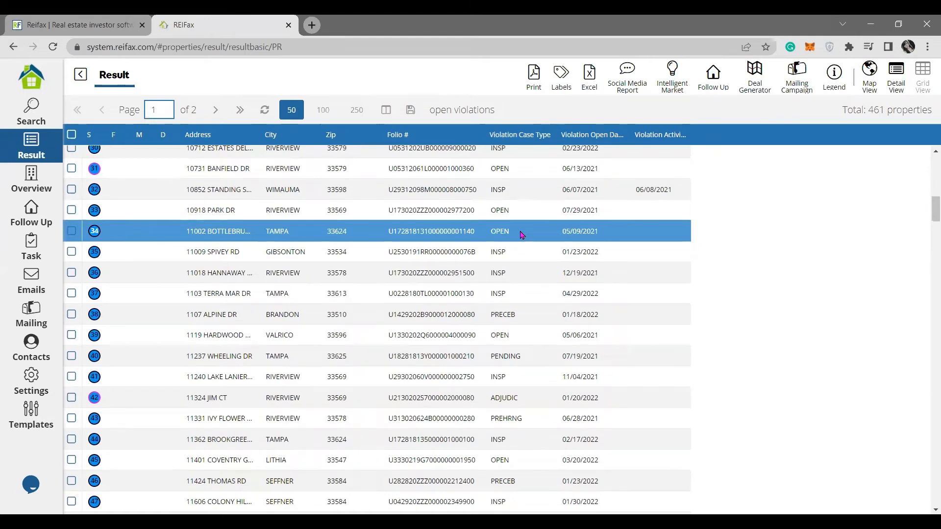
pyautogui.scroll(-20, 522, 235)
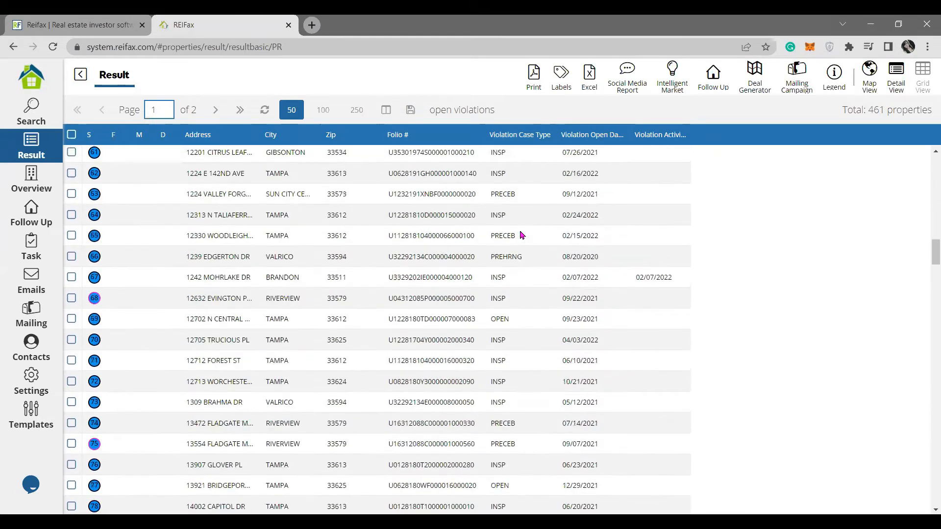
pyautogui.scroll(-14, 497, 301)
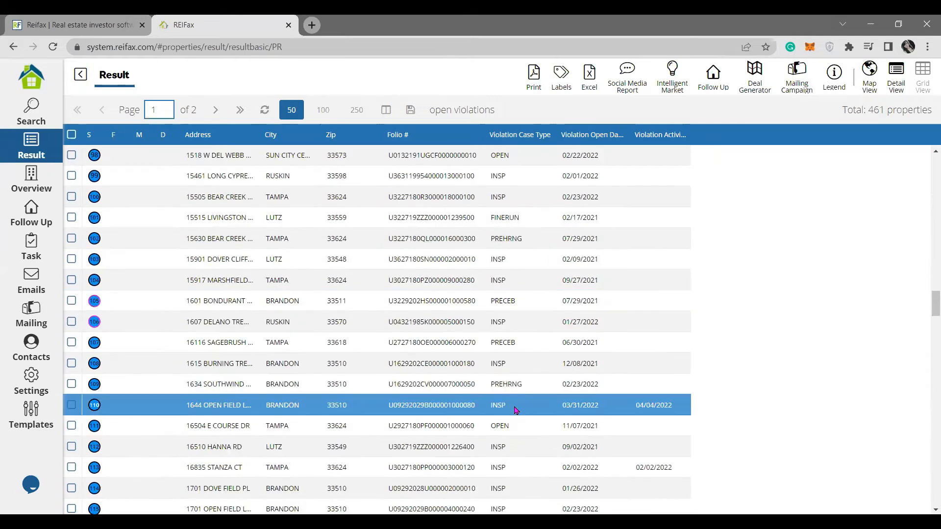
pyautogui.scroll(14, 515, 411)
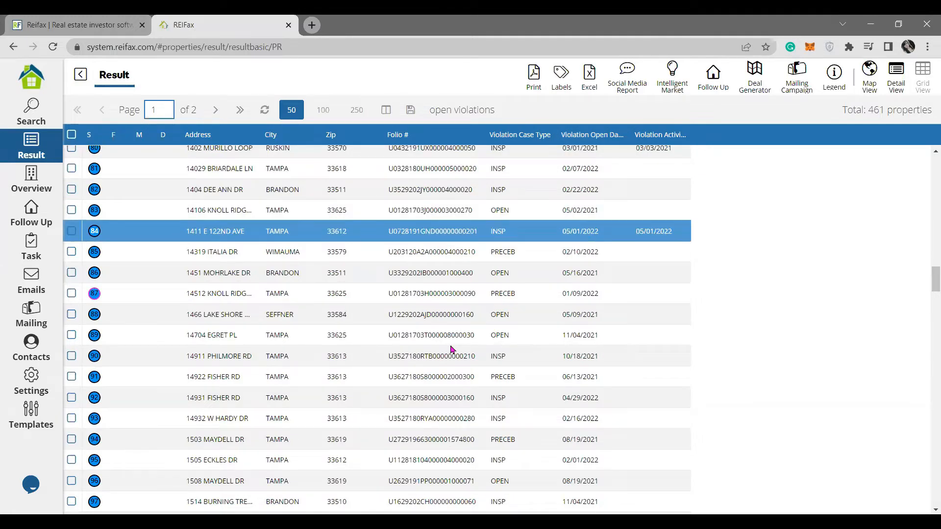
pyautogui.scroll(-10, 452, 351)
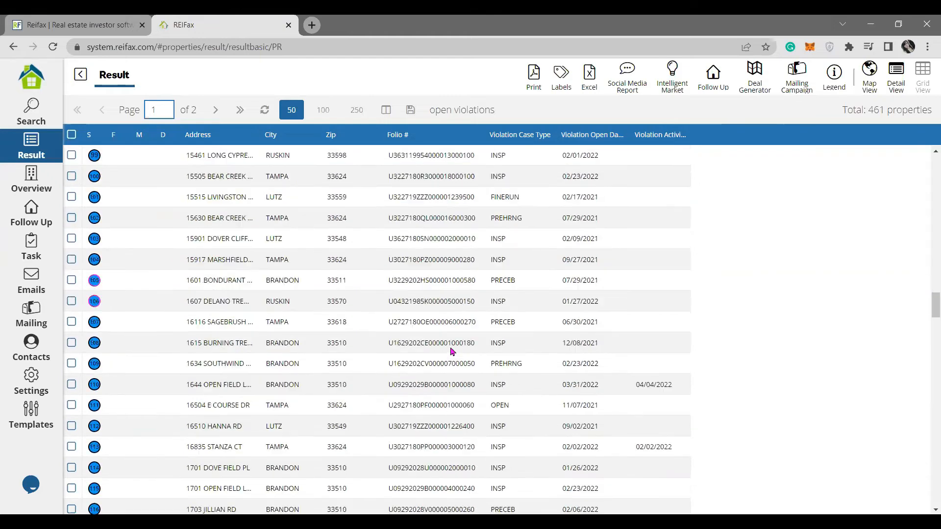
pyautogui.scroll(-18, 451, 352)
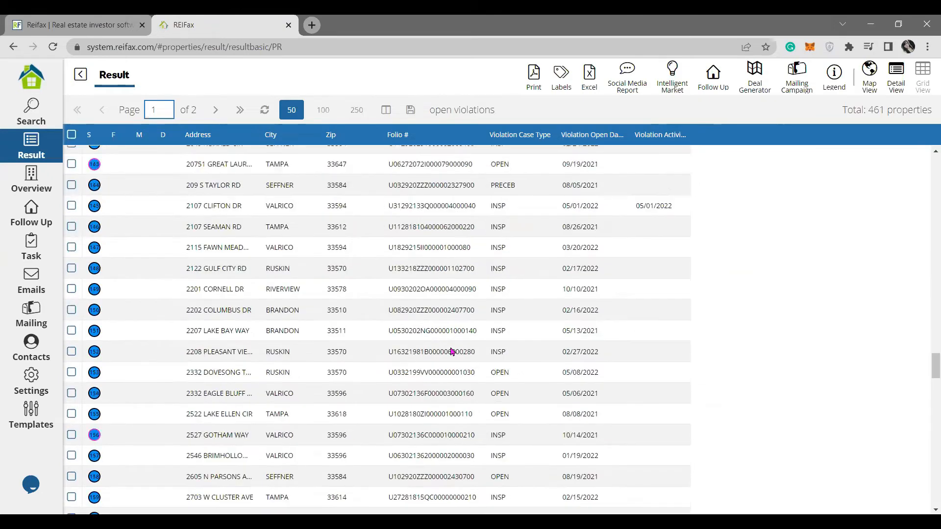
pyautogui.scroll(-9, 542, 412)
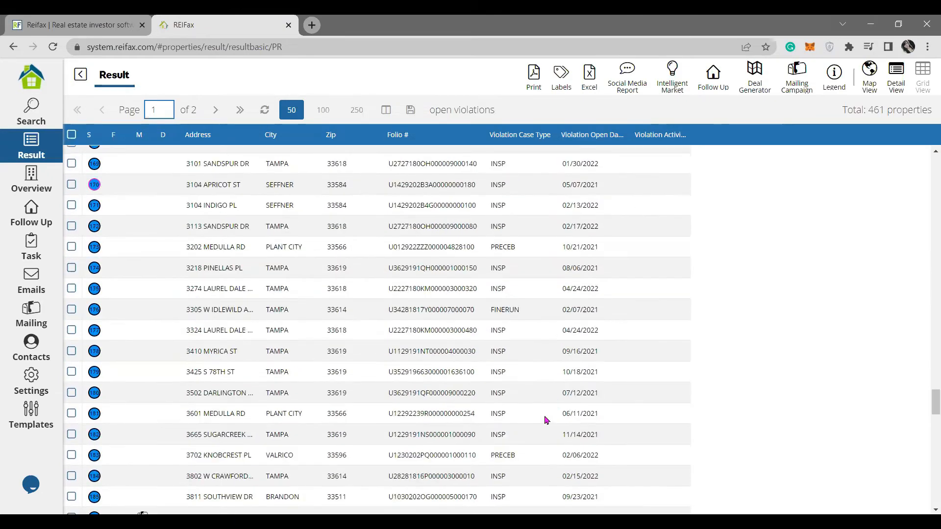
pyautogui.scroll(16, 280, 353)
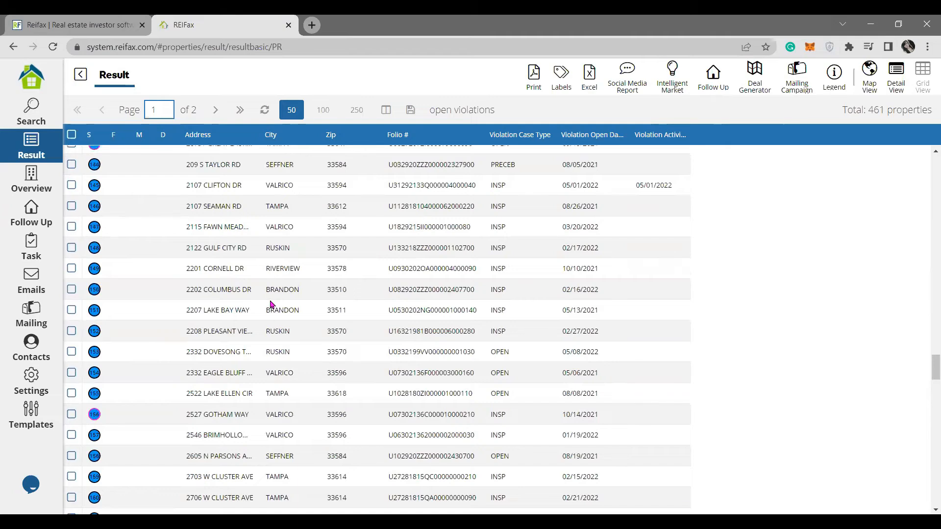
pyautogui.doubleClick(320, 461)
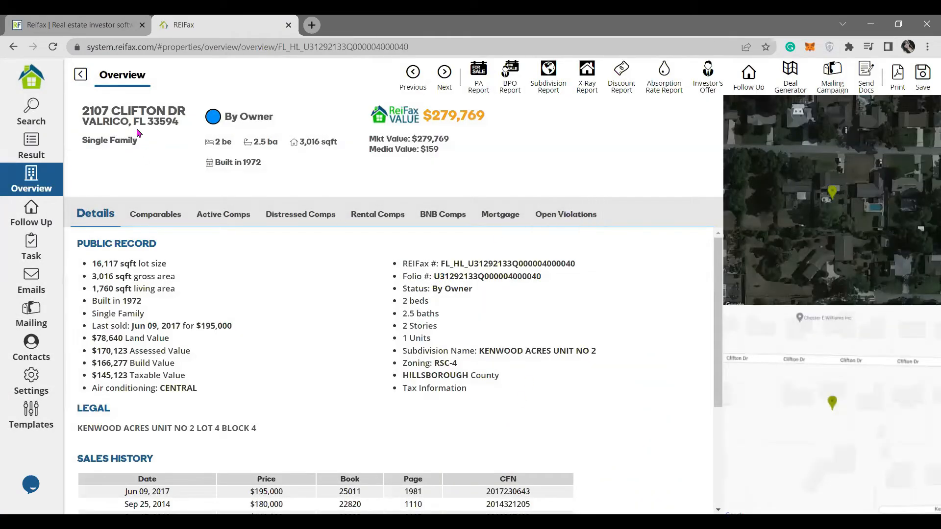
pyautogui.click(577, 216)
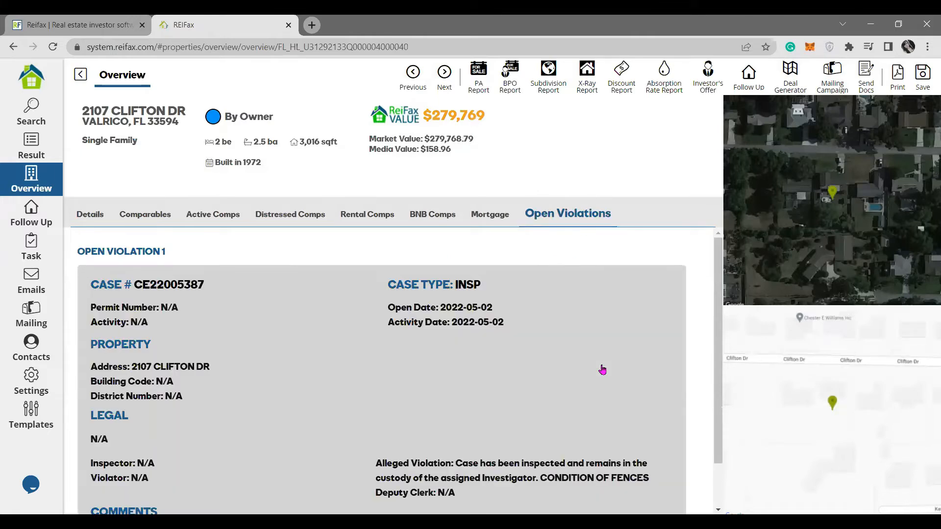
pyautogui.moveTo(84, 251); pyautogui.dragTo(188, 254)
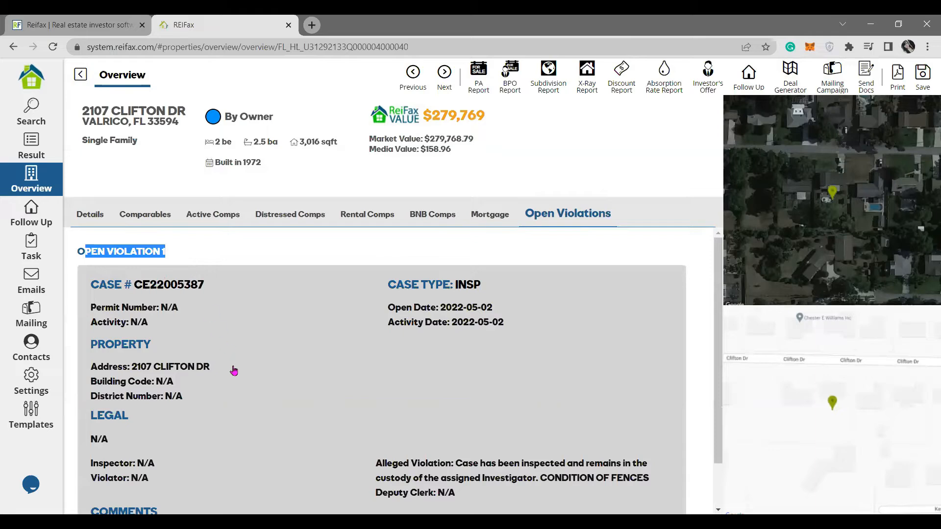
pyautogui.scroll(-1, 234, 369)
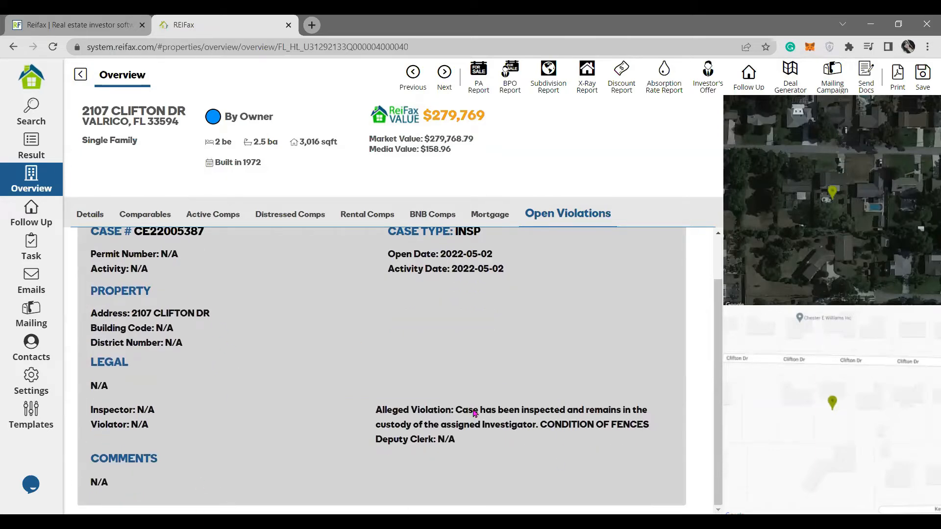
pyautogui.scroll(1, 489, 466)
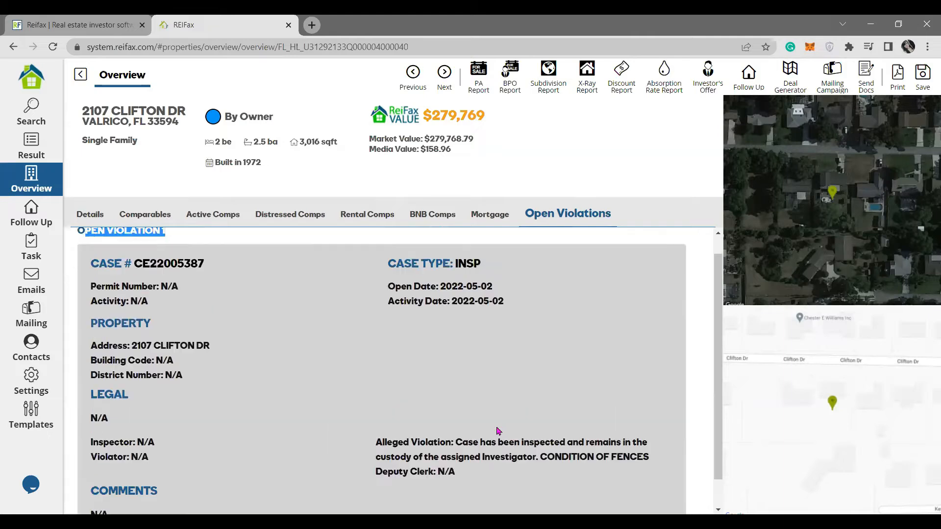
# Highlight the INSP case type and CONDITION OF FENCES description, then return to the results.
pyautogui.moveTo(451, 284); pyautogui.dragTo(485, 287)
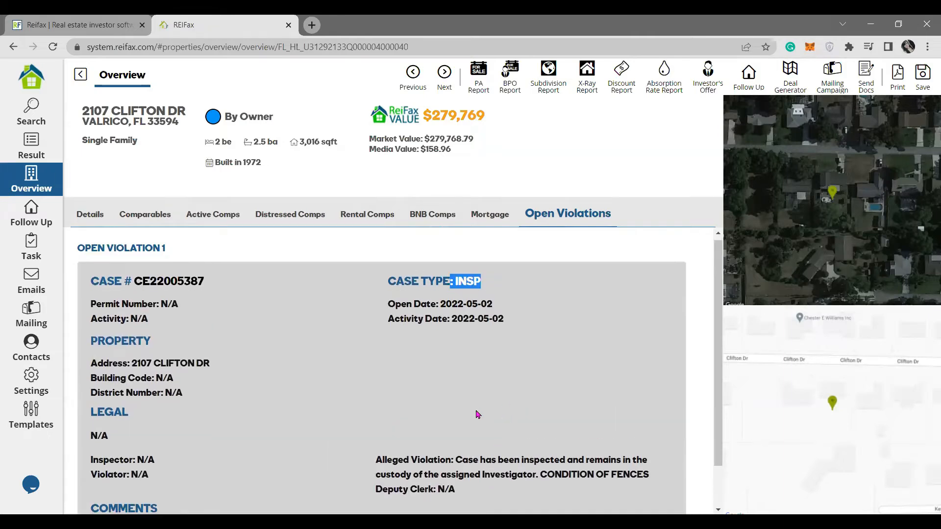
pyautogui.scroll(-1, 474, 413)
pyautogui.moveTo(433, 412); pyautogui.dragTo(647, 412)
pyautogui.moveTo(647, 448); pyautogui.dragTo(644, 449)
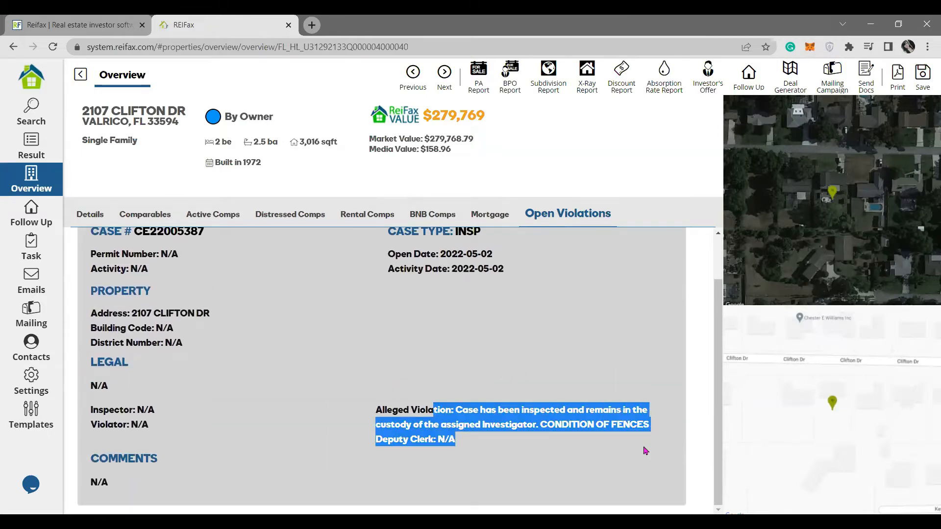
pyautogui.moveTo(537, 425); pyautogui.dragTo(657, 424)
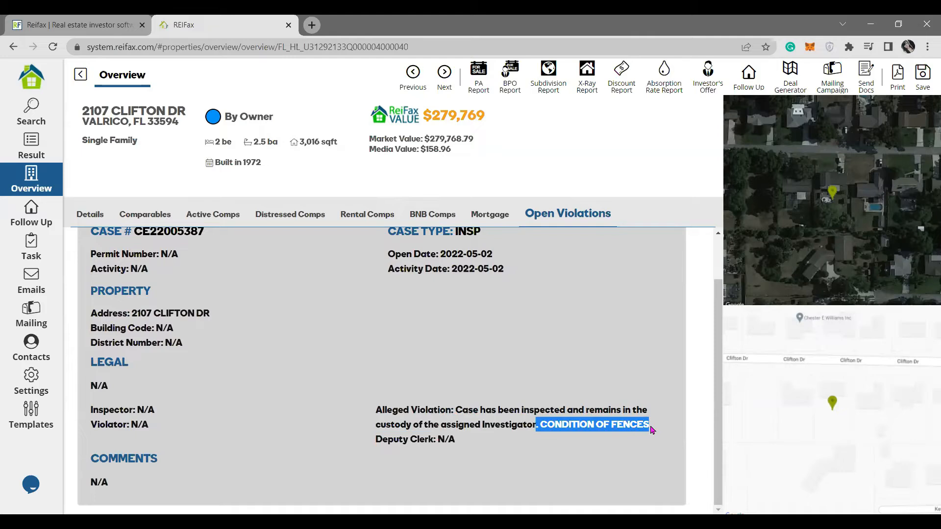
pyautogui.click(448, 412)
pyautogui.scroll(1, 448, 412)
pyautogui.click(79, 75)
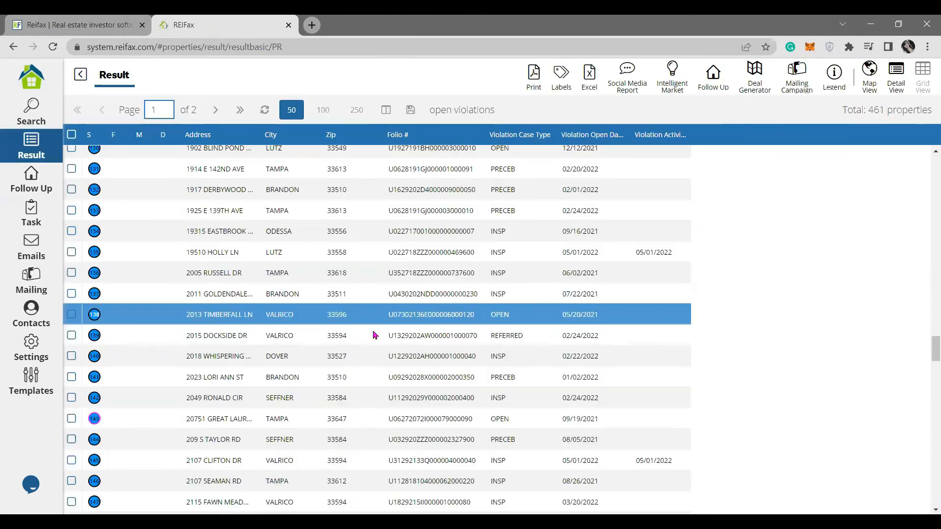
pyautogui.scroll(5, 369, 333)
pyautogui.scroll(10, 490, 369)
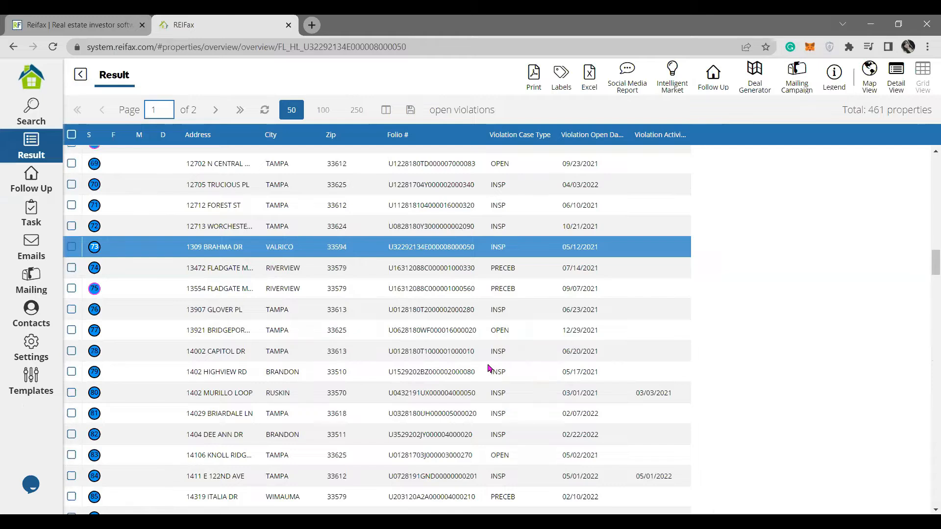
pyautogui.click(524, 218)
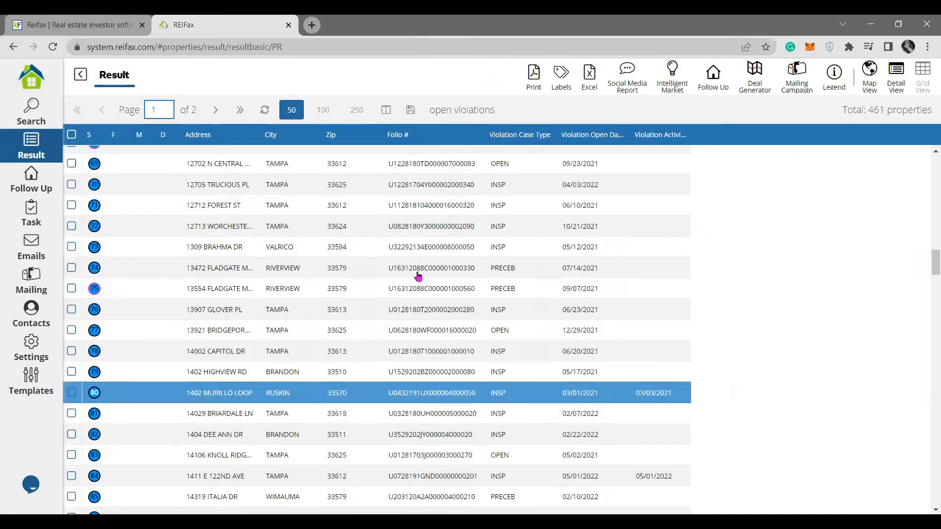
pyautogui.scroll(5, 441, 314)
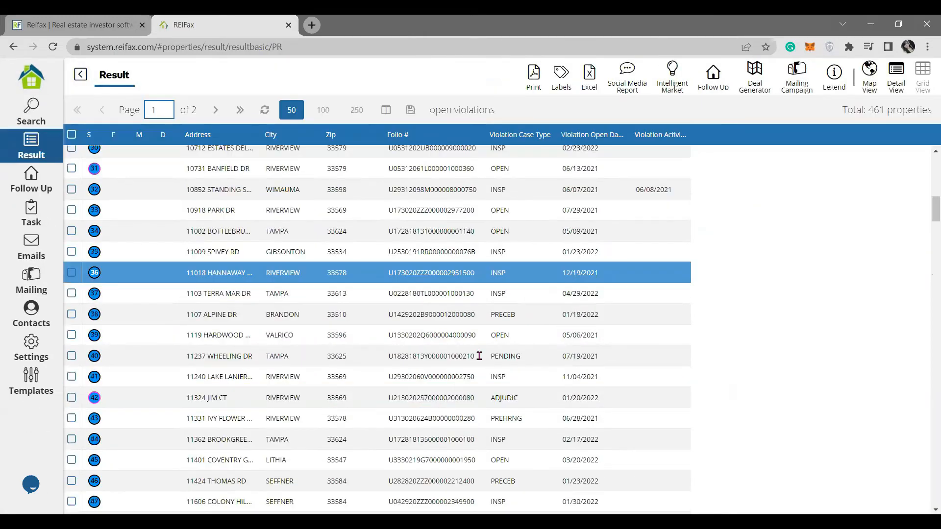
pyautogui.click(554, 222)
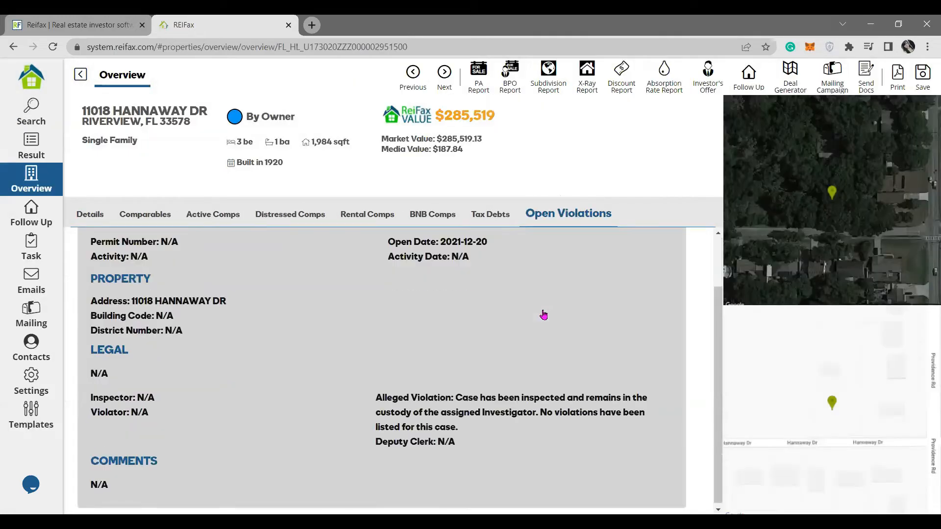
pyautogui.scroll(-2, 578, 418)
pyautogui.scroll(2, 500, 336)
pyautogui.scroll(-2, 507, 363)
pyautogui.moveTo(463, 400); pyautogui.dragTo(637, 424)
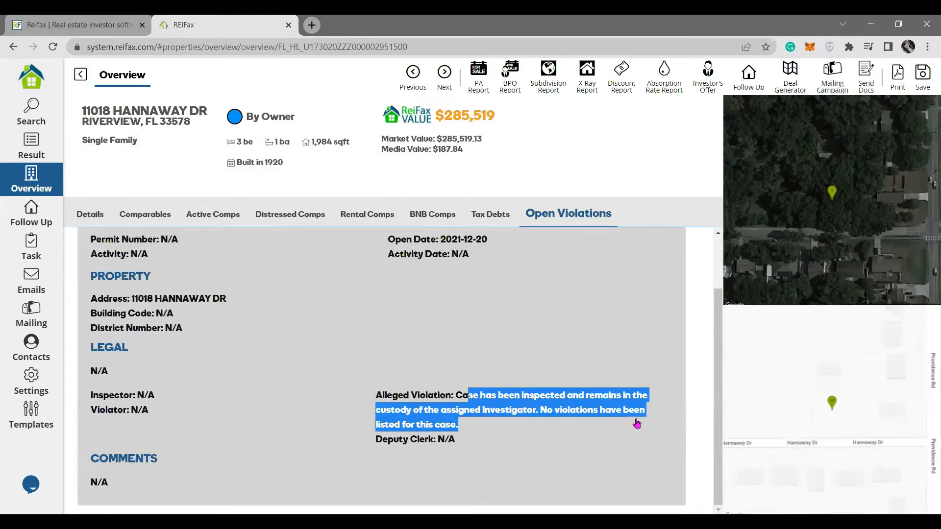
pyautogui.click(605, 410)
pyautogui.moveTo(467, 395); pyautogui.dragTo(636, 400)
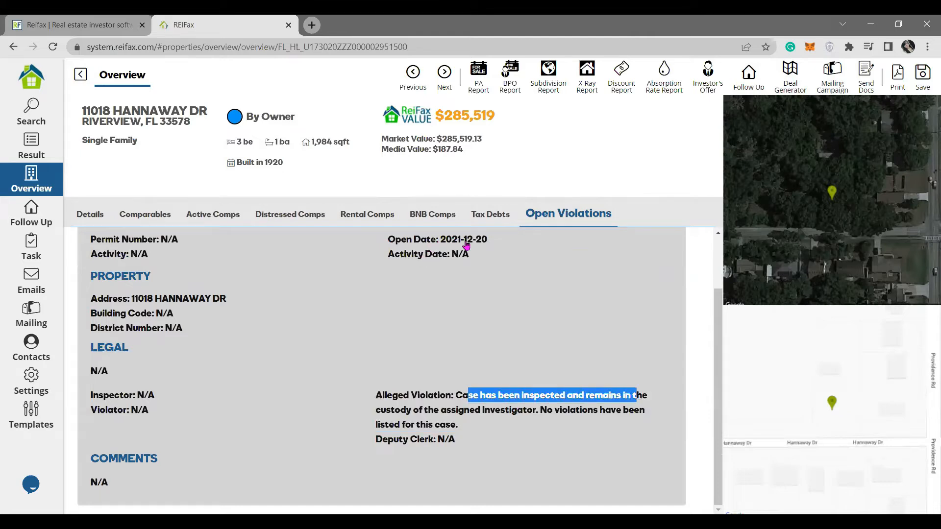
pyautogui.doubleClick(491, 242)
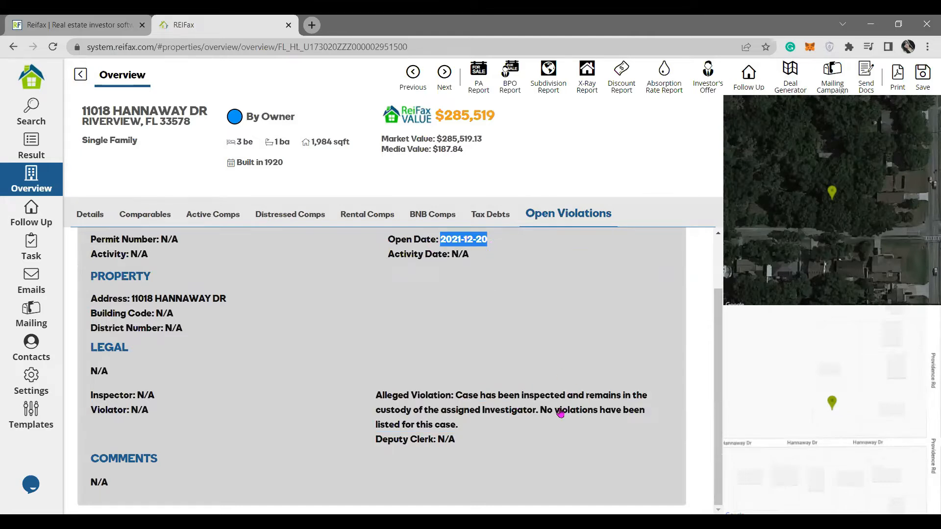
pyautogui.moveTo(552, 410); pyautogui.dragTo(589, 446)
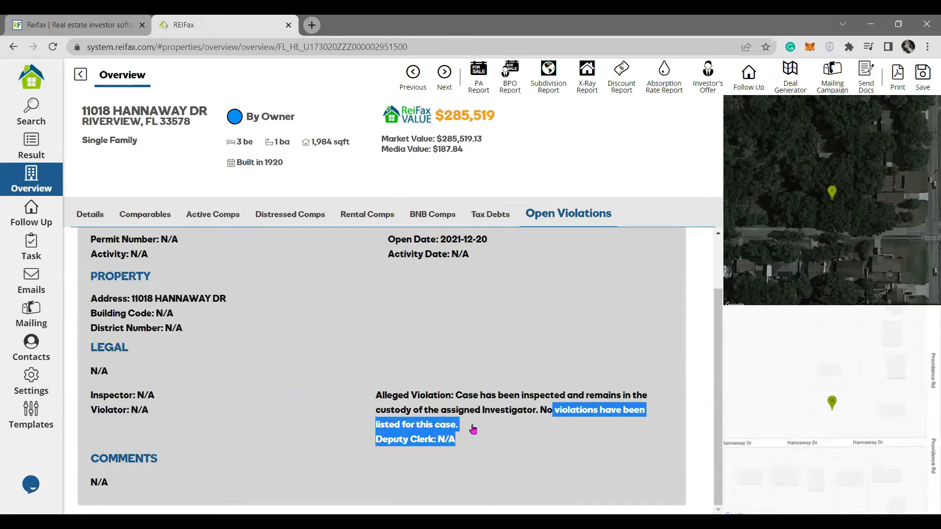
pyautogui.click(429, 423)
pyautogui.scroll(1, 284, 309)
pyautogui.scroll(1, 285, 309)
pyautogui.moveTo(123, 286); pyautogui.dragTo(218, 299)
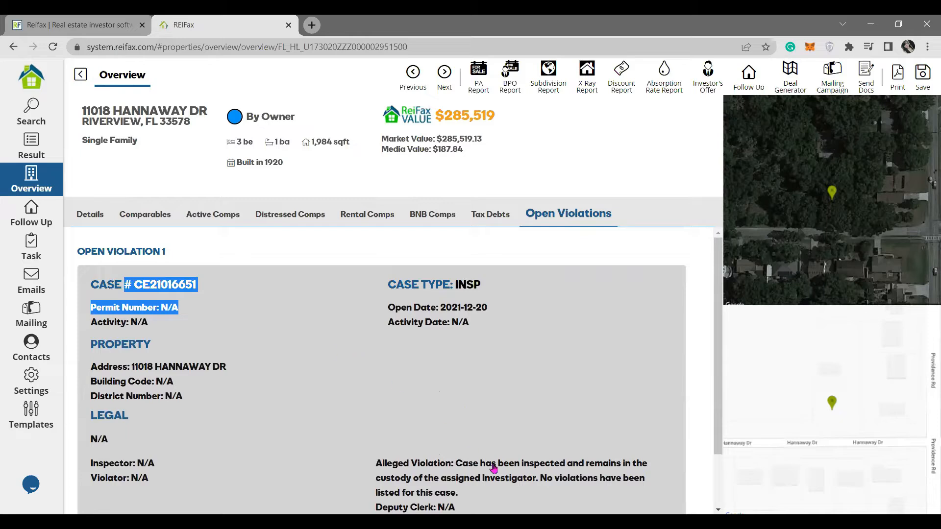
pyautogui.click(93, 214)
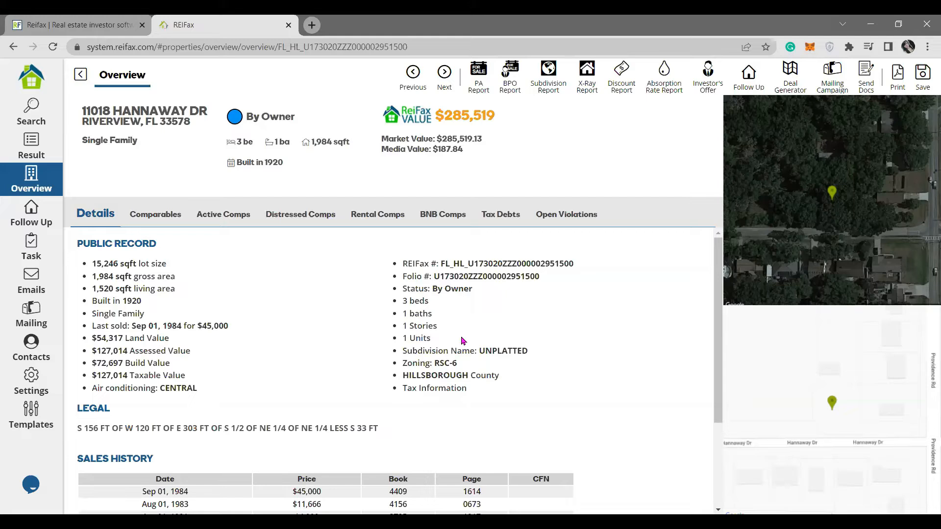
pyautogui.click(45, 145)
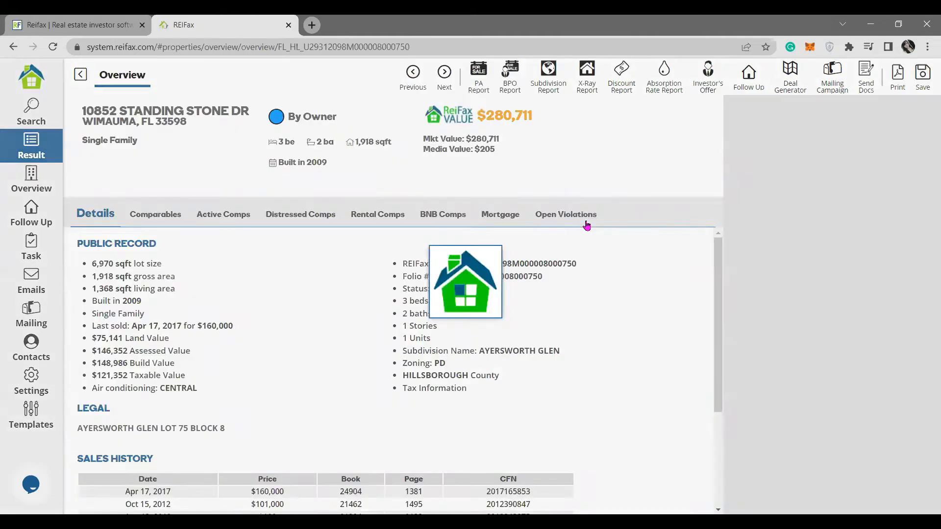
pyautogui.click(584, 222)
pyautogui.scroll(-2, 501, 389)
pyautogui.moveTo(486, 410); pyautogui.dragTo(607, 464)
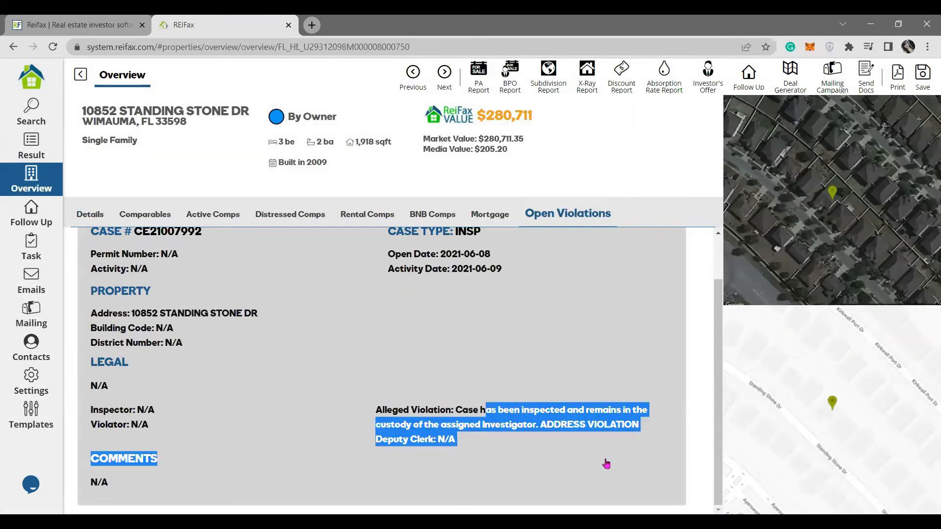
pyautogui.scroll(1, 490, 311)
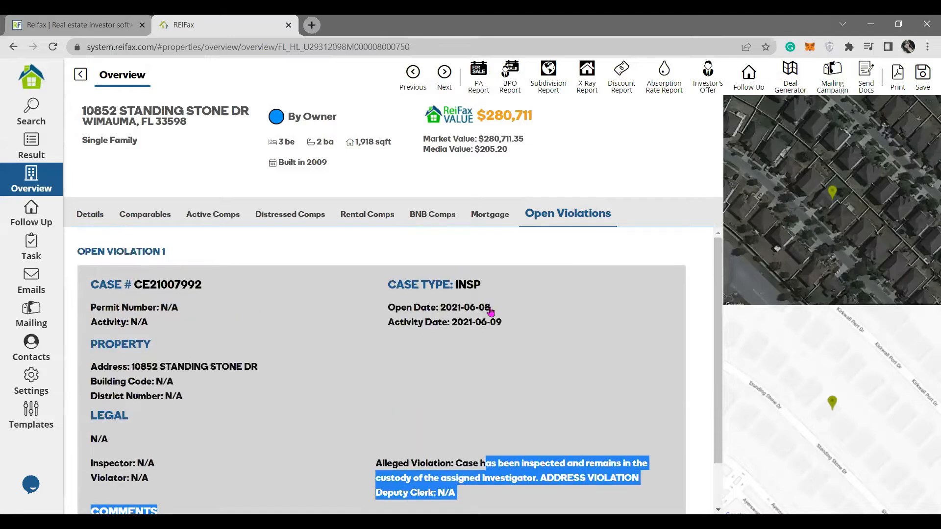
pyautogui.moveTo(446, 307); pyautogui.dragTo(512, 312)
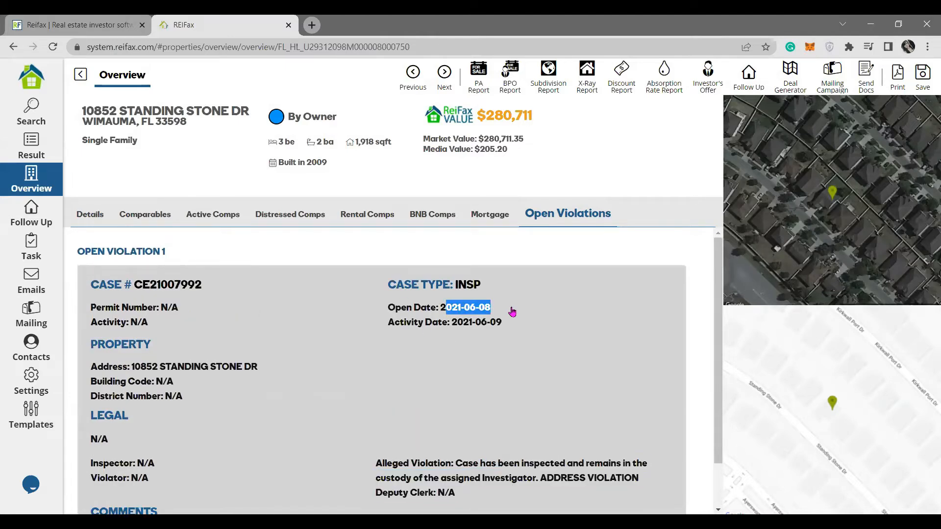
pyautogui.moveTo(442, 322); pyautogui.dragTo(541, 324)
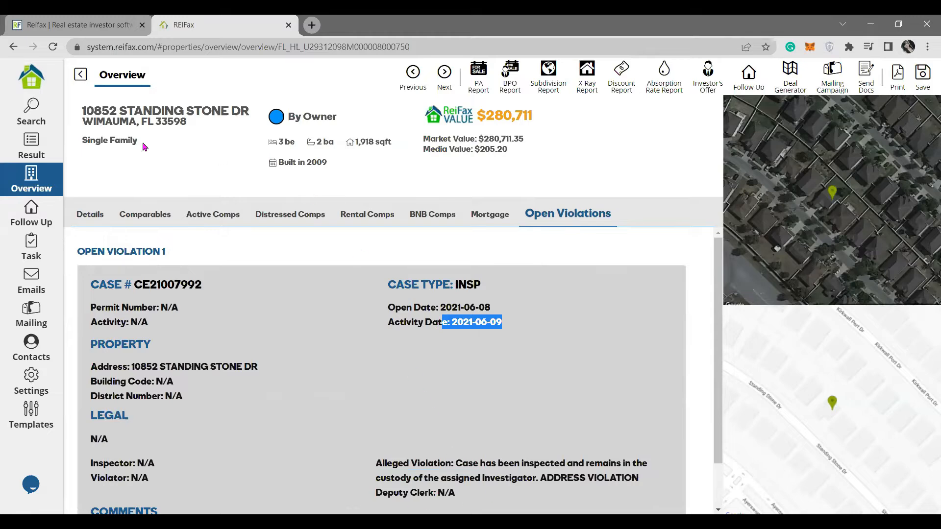
pyautogui.click(81, 75)
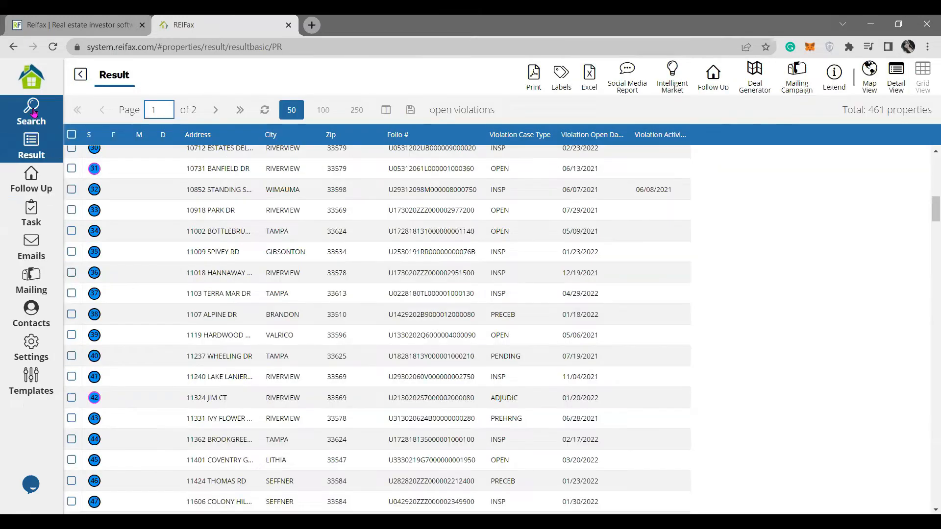
# Widen Folio #, move it before the Address column, and save the column layout.
pyautogui.scroll(8, 402, 399)
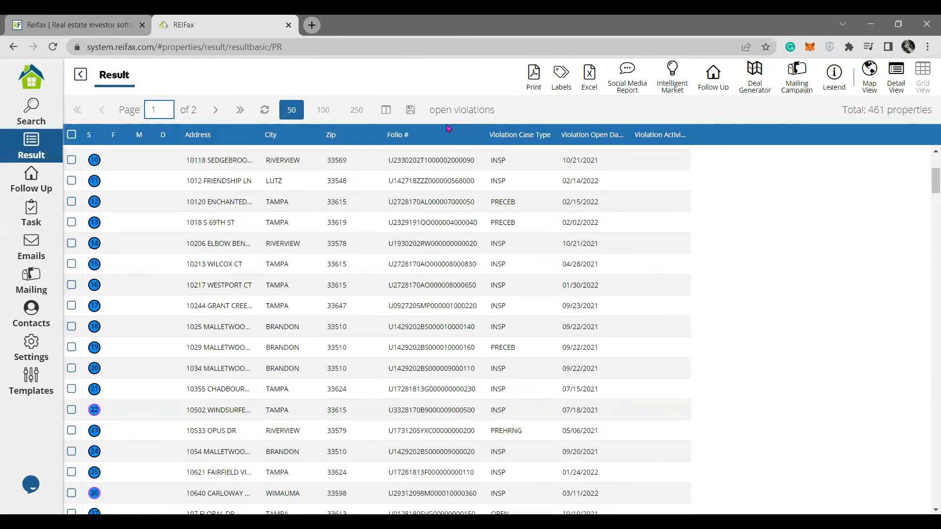
pyautogui.moveTo(484, 132); pyautogui.dragTo(498, 133)
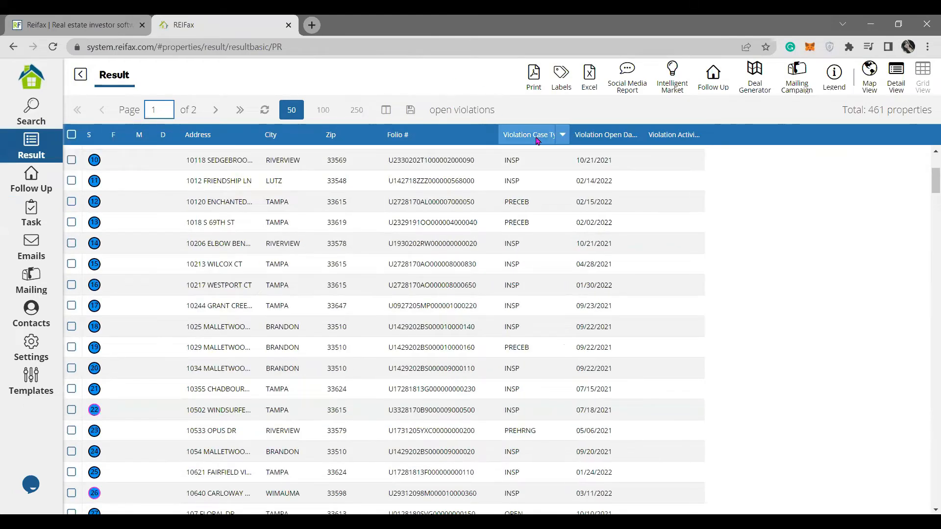
pyautogui.moveTo(423, 138); pyautogui.dragTo(177, 141)
pyautogui.click(206, 164)
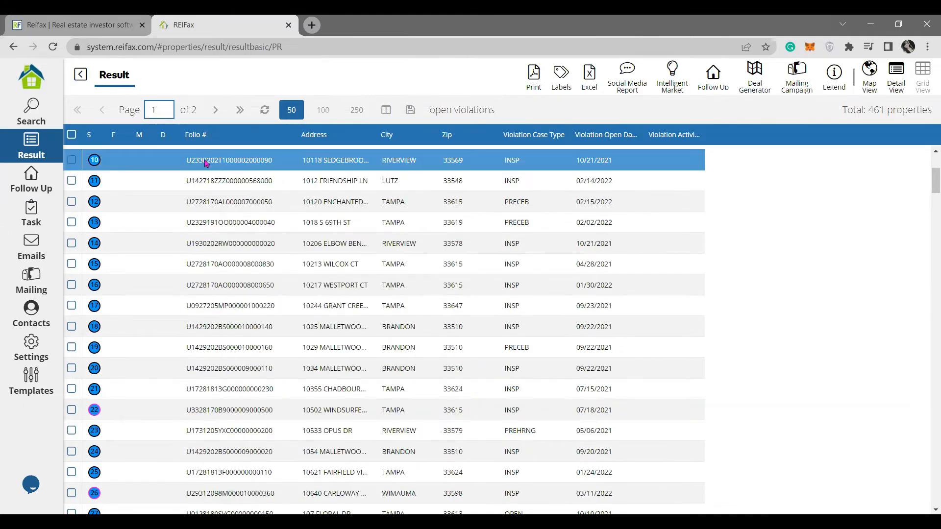
pyautogui.click(411, 110)
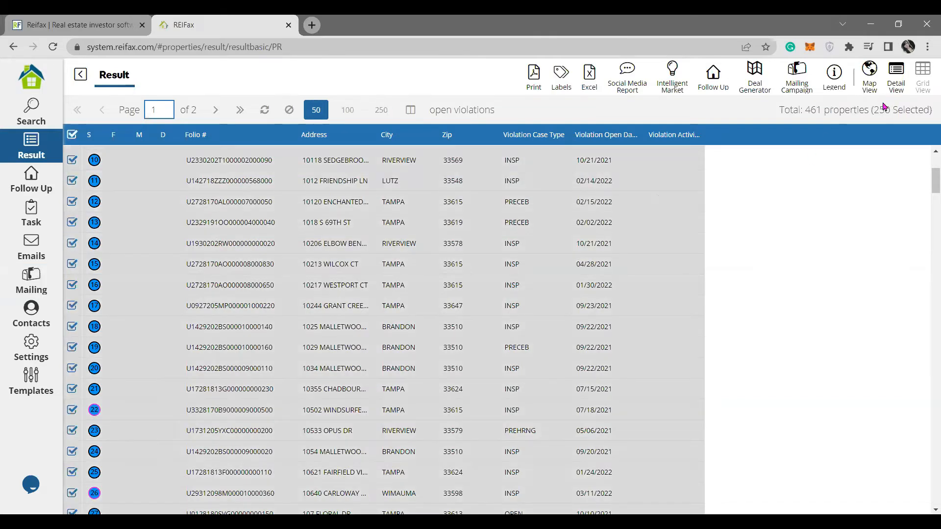
# Add the 250 selected properties to a new mailing campaign 'Open Violations', then return to Search.
pyautogui.moveTo(874, 109); pyautogui.dragTo(932, 112)
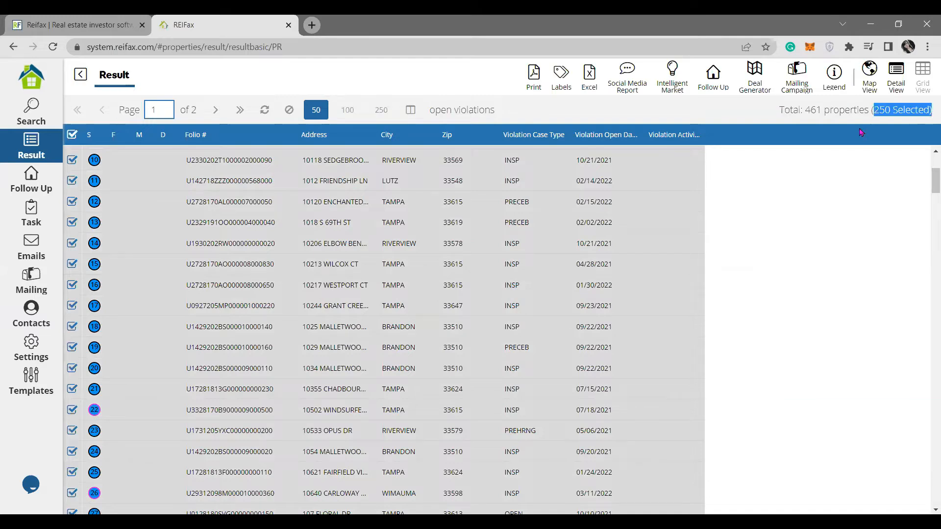
pyautogui.moveTo(804, 109); pyautogui.dragTo(839, 109)
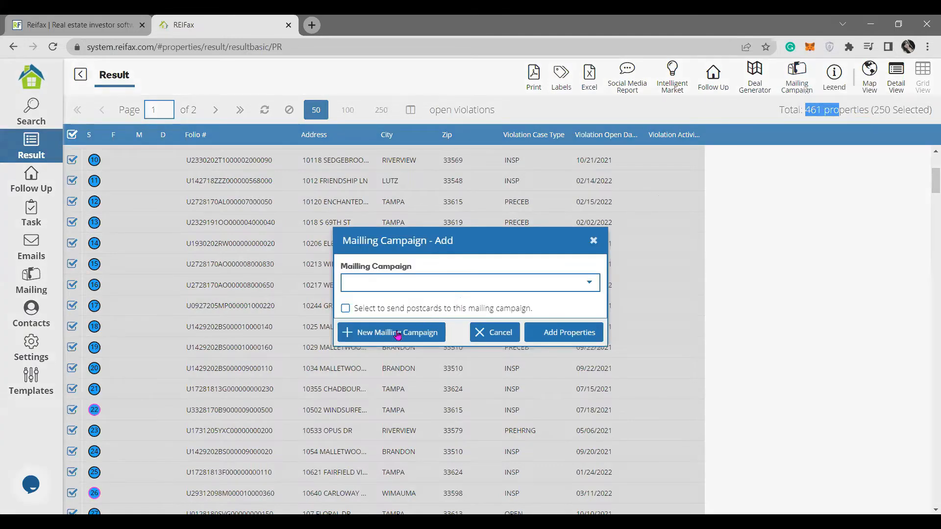
pyautogui.click(419, 332)
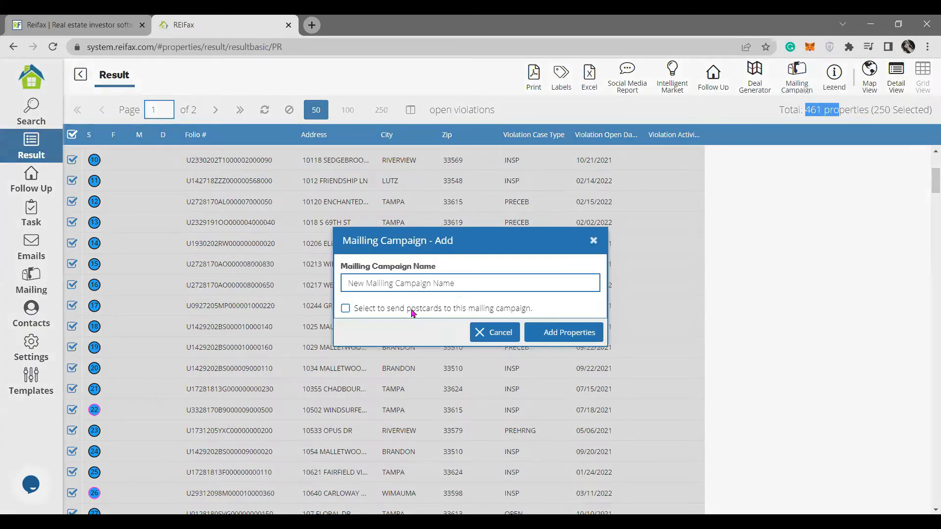
pyautogui.click(427, 279)
pyautogui.write('Op')
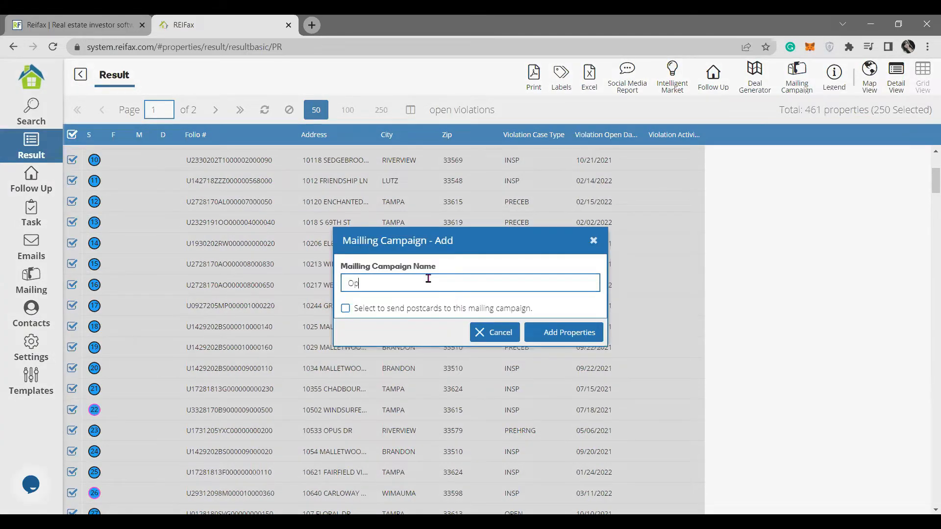
pyautogui.write('en Violations')
pyautogui.click(589, 338)
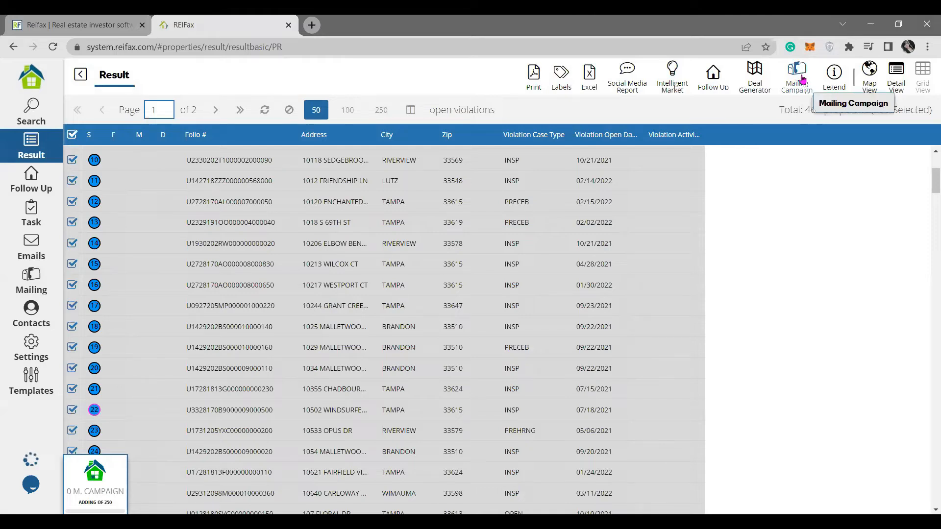
pyautogui.moveTo(879, 109); pyautogui.dragTo(929, 110)
pyautogui.scroll(-2, 851, 234)
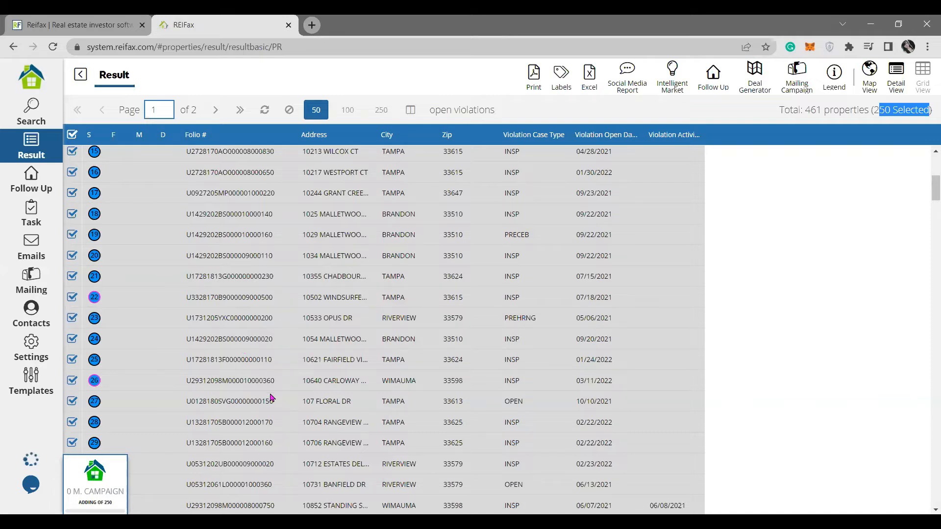
pyautogui.click(11, 125)
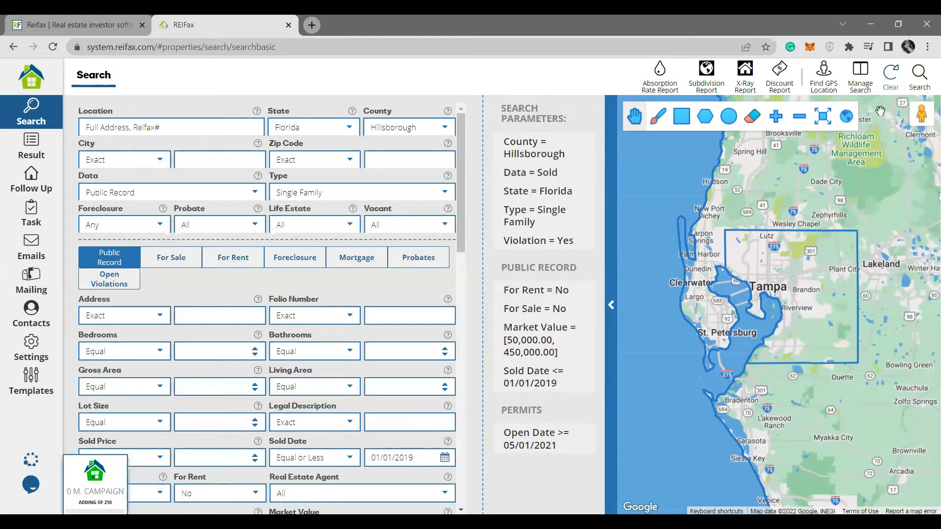
# Load the saved Auction Palm Beach SFH search (auctions 05/16/2022–07/31/2022) and run it.
pyautogui.click(861, 76)
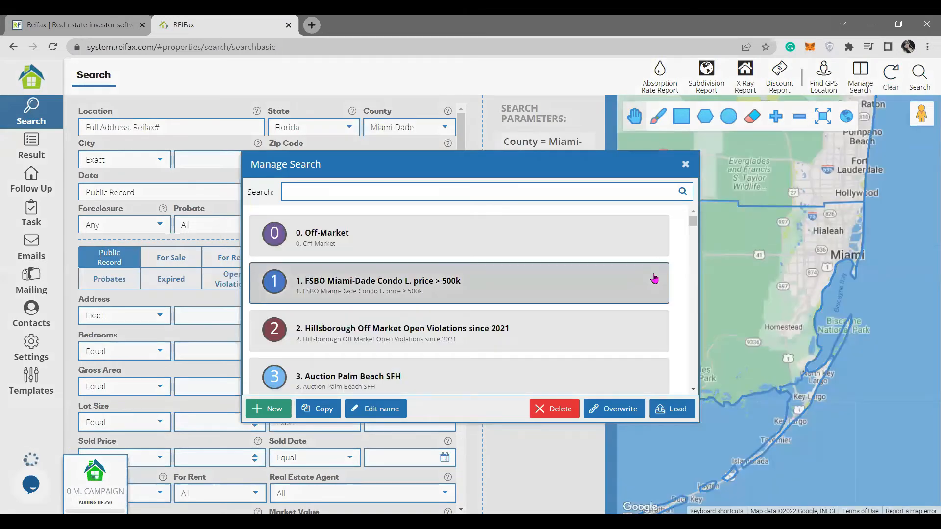
pyautogui.scroll(-1, 641, 290)
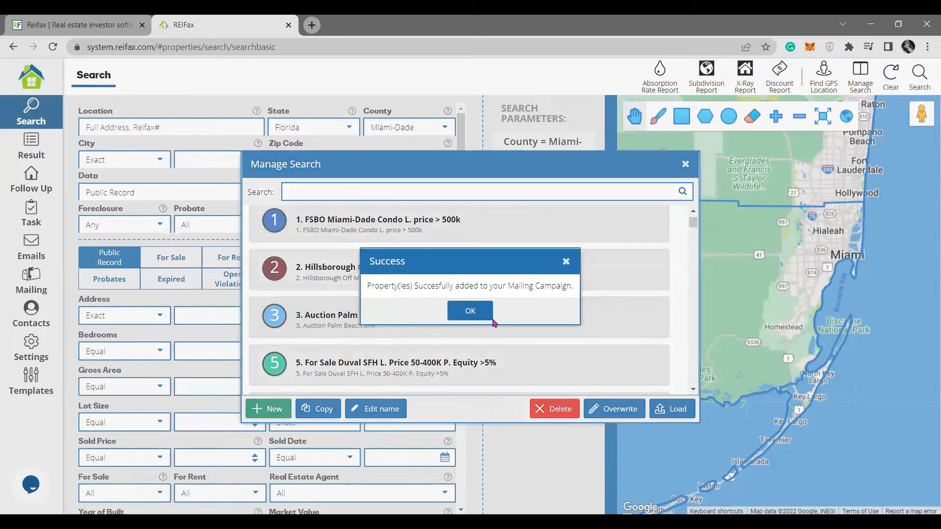
pyautogui.moveTo(384, 287); pyautogui.dragTo(545, 289)
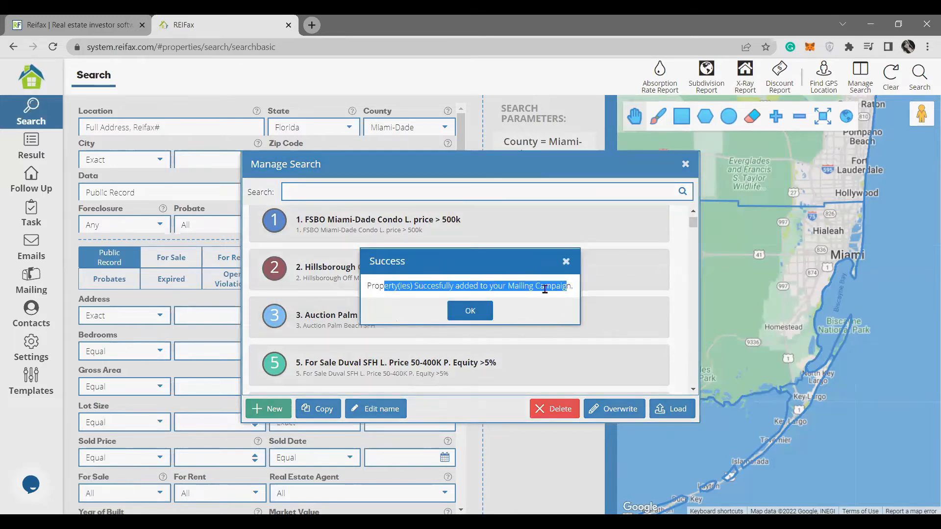
pyautogui.click(483, 314)
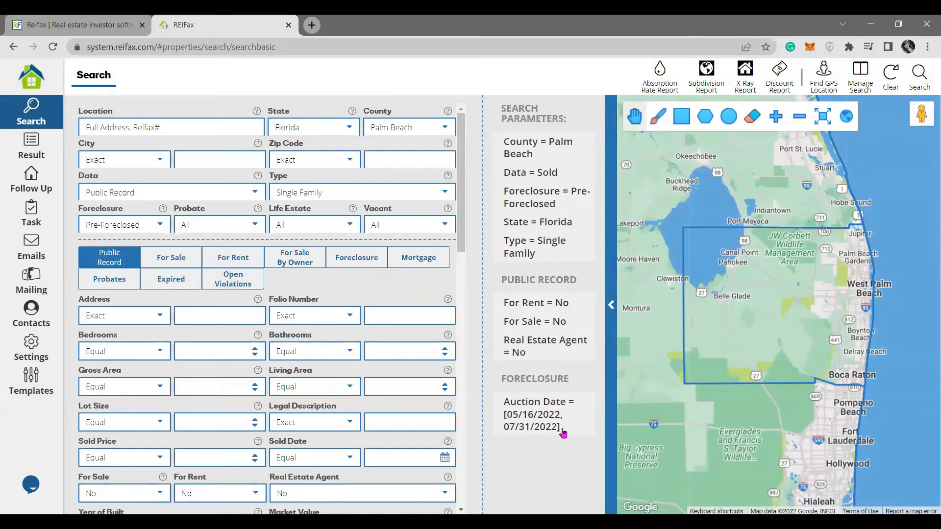
pyautogui.moveTo(564, 422)
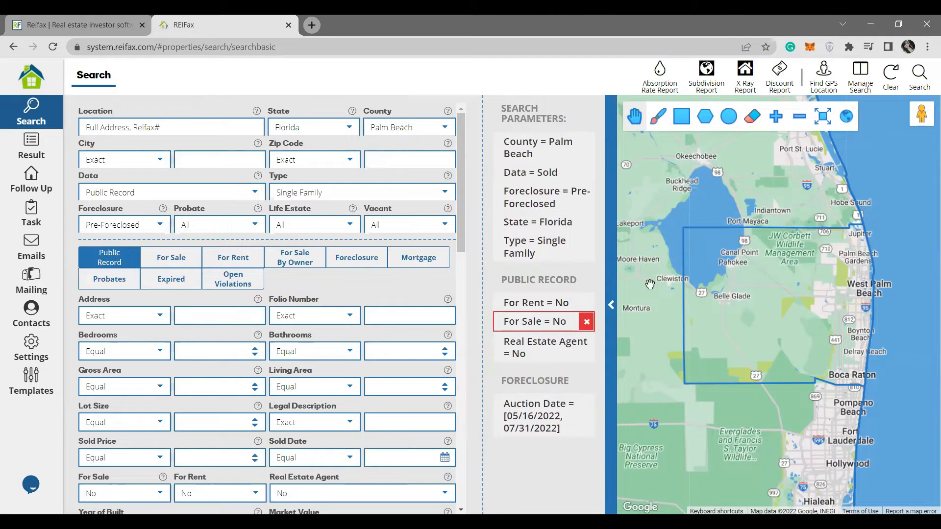
pyautogui.click(921, 76)
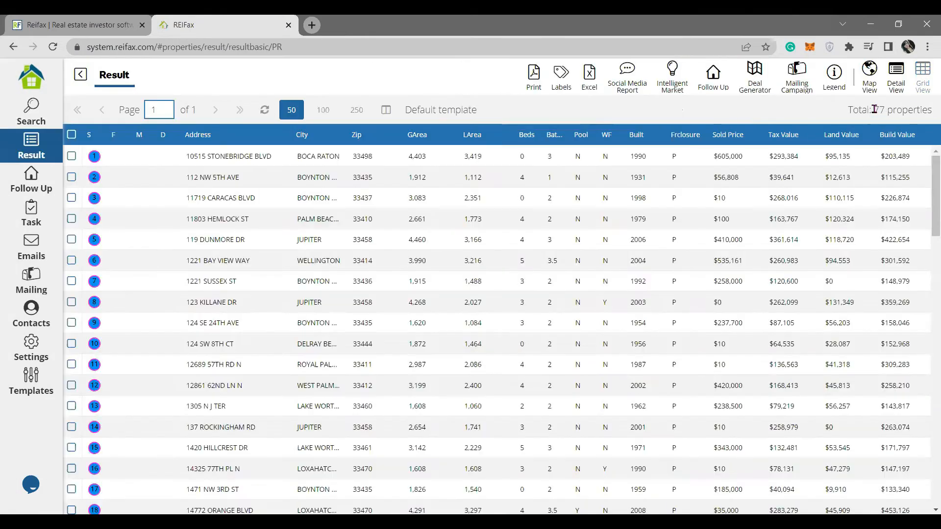
# Review the 77 Palm Beach pre-foreclosure results, then go to the Mailing campaigns list.
pyautogui.moveTo(873, 109); pyautogui.dragTo(927, 113)
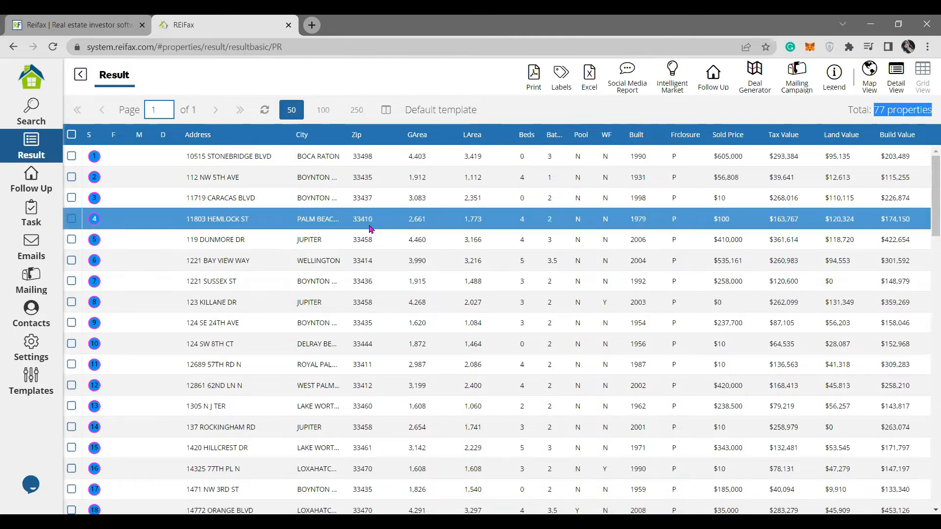
pyautogui.scroll(-10, 370, 270)
pyautogui.scroll(10, 369, 312)
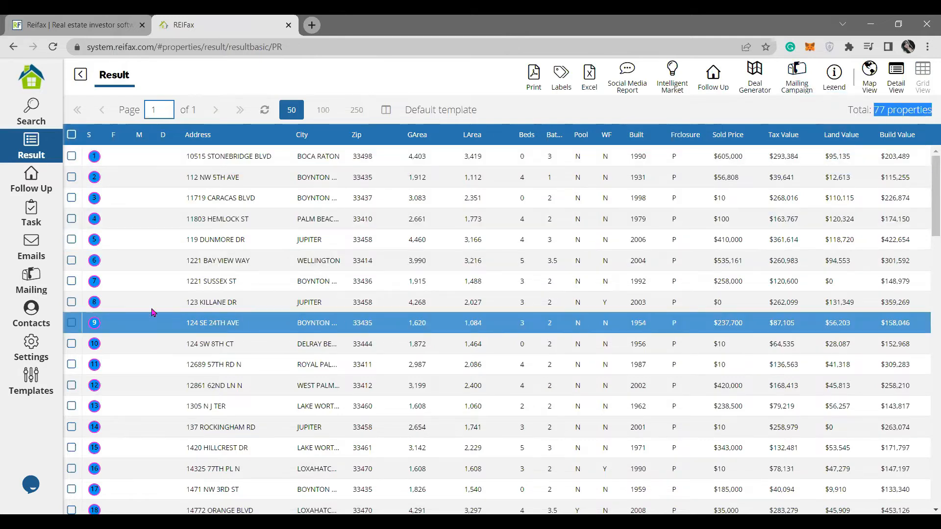
pyautogui.click(38, 288)
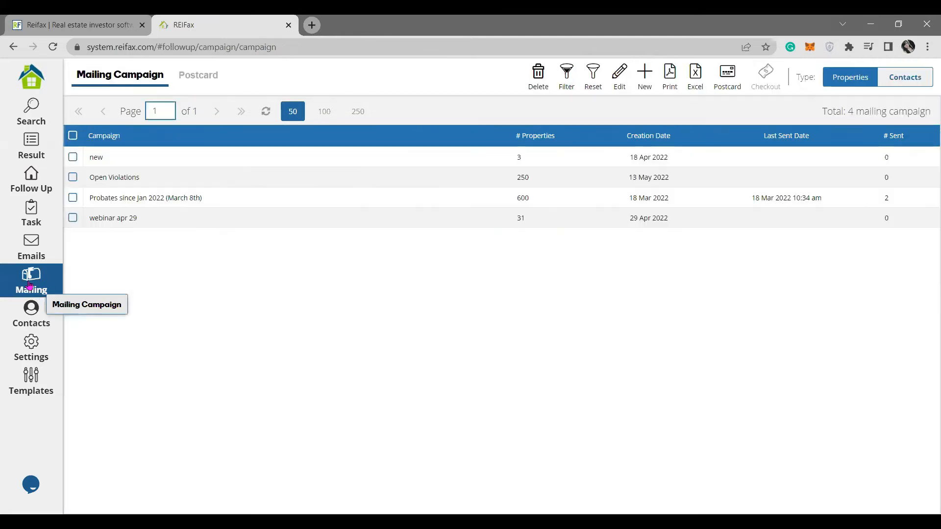
# Open the Open Violations campaign, select all its properties, then return to the 77 results.
pyautogui.click(73, 177)
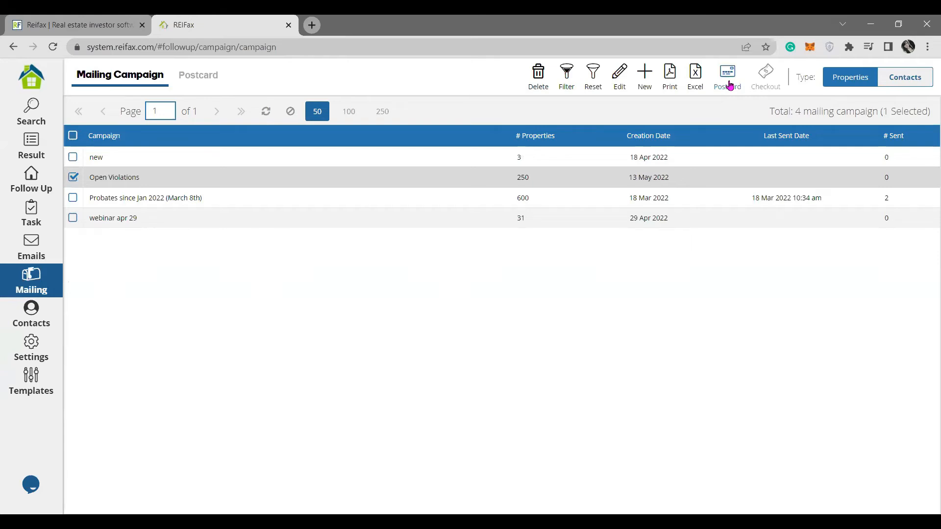
pyautogui.doubleClick(339, 183)
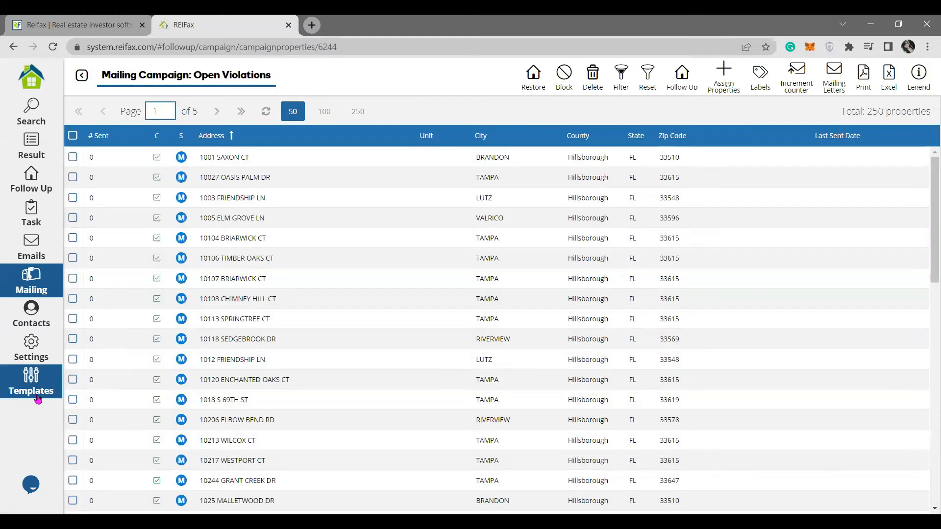
pyautogui.click(73, 138)
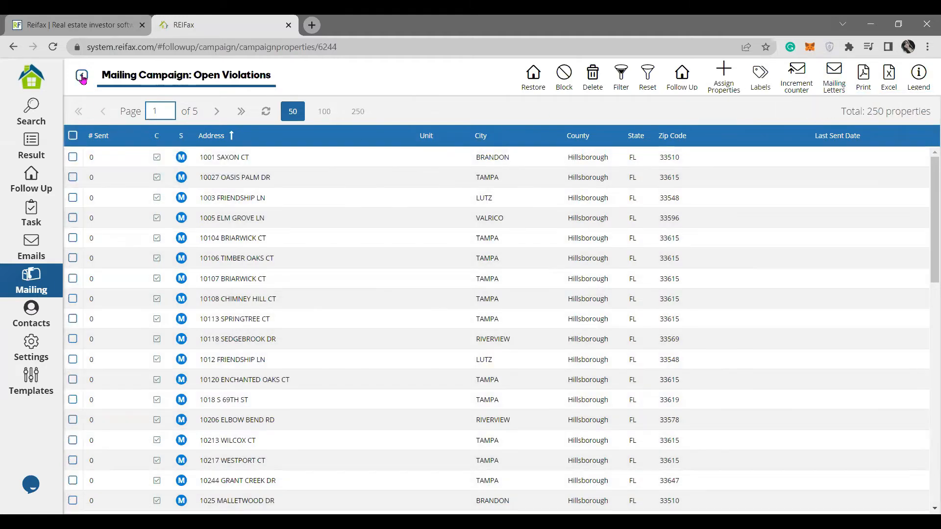
pyautogui.click(82, 76)
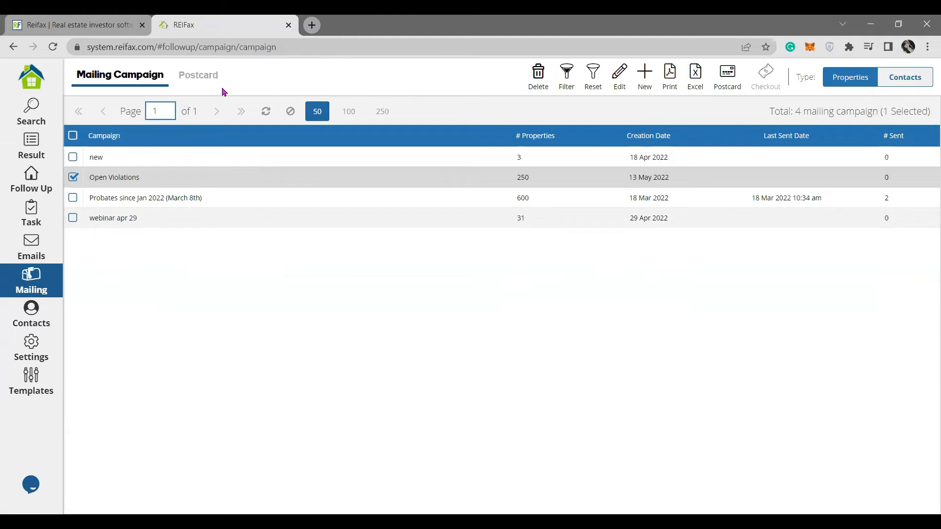
pyautogui.click(31, 145)
pyautogui.click(34, 147)
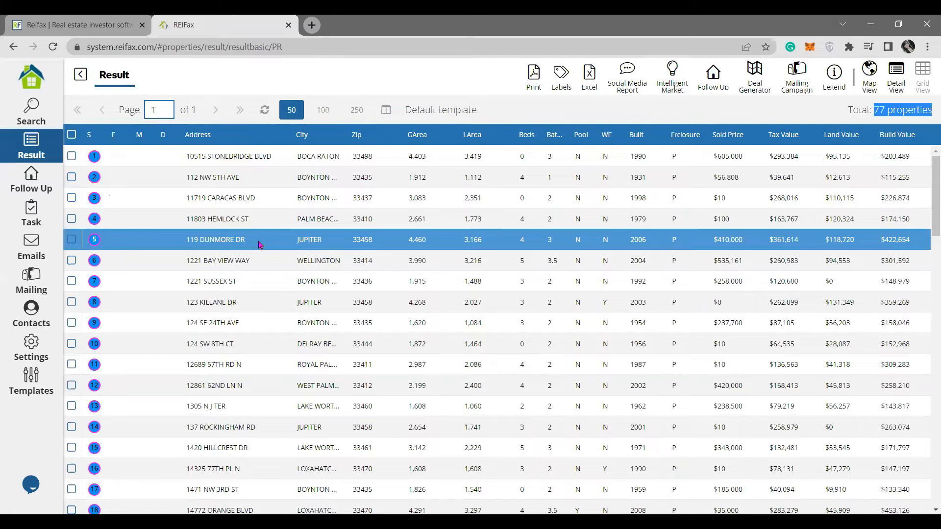
pyautogui.click(696, 117)
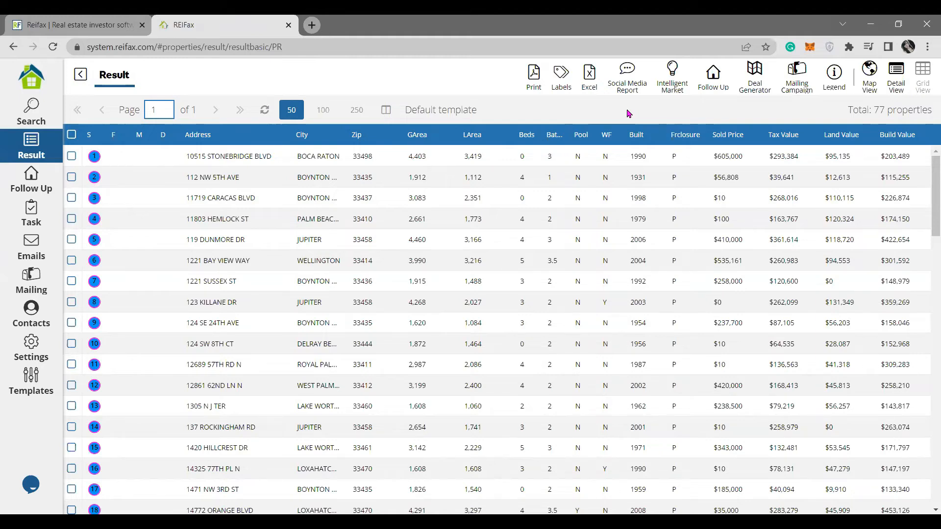
pyautogui.click(24, 82)
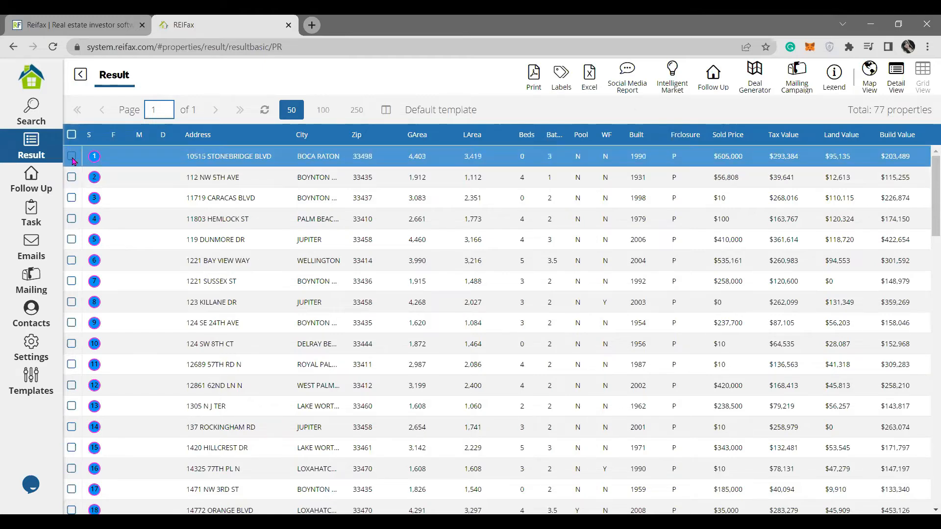
pyautogui.click(72, 156)
pyautogui.keyDown('shift'); pyautogui.click(74, 346); pyautogui.keyUp('shift')
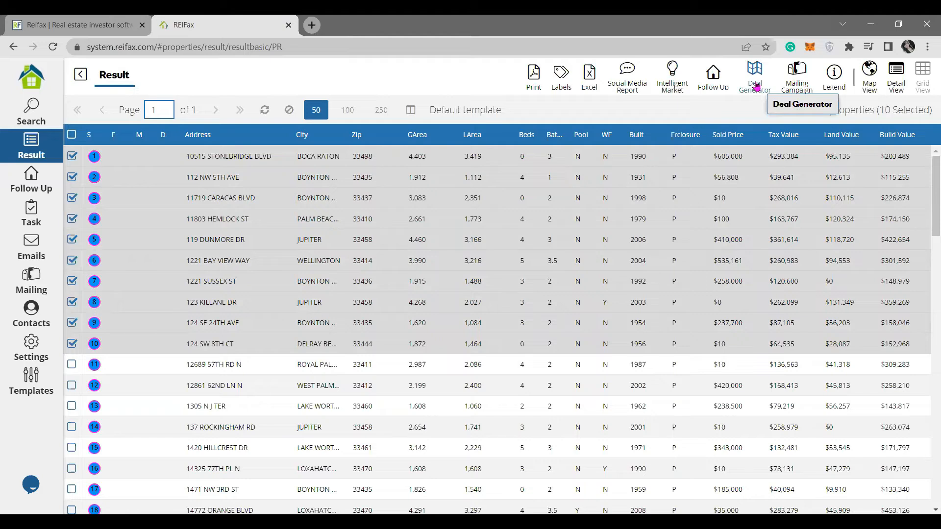
pyautogui.click(756, 87)
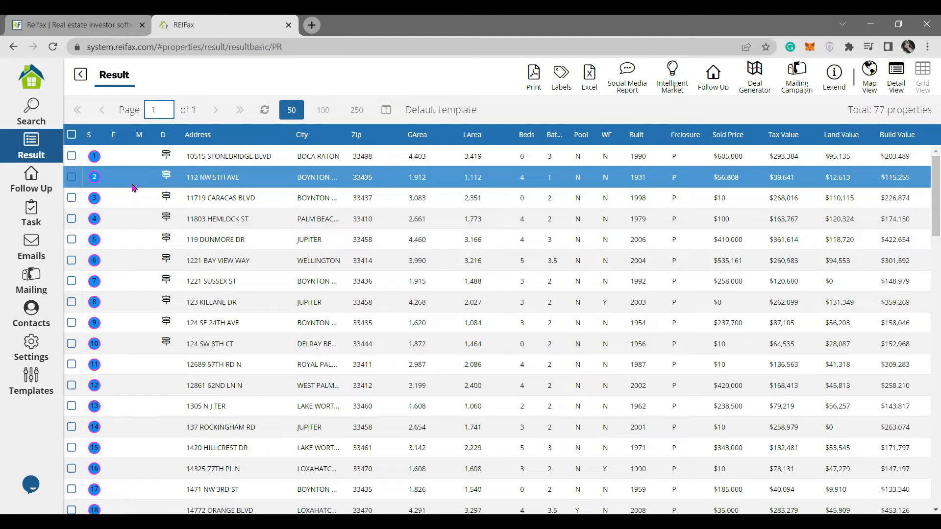
pyautogui.click(35, 121)
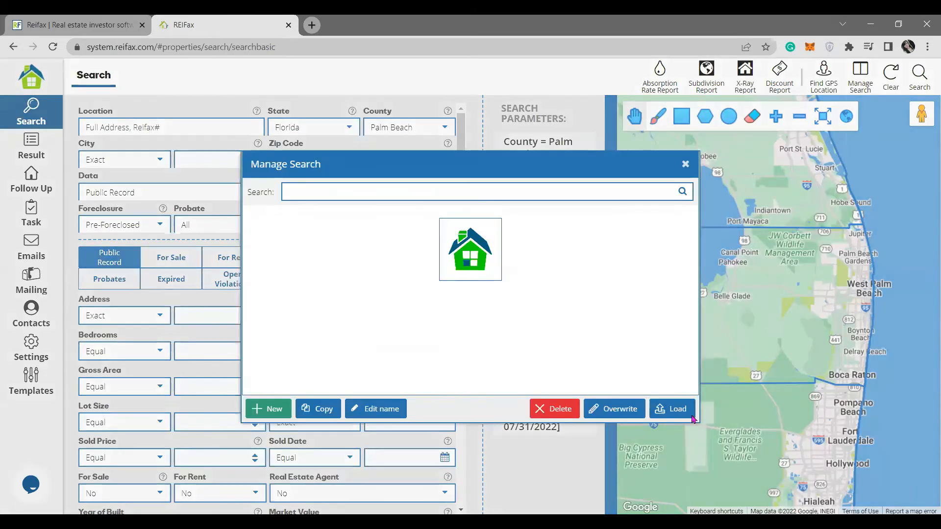
pyautogui.click(684, 412)
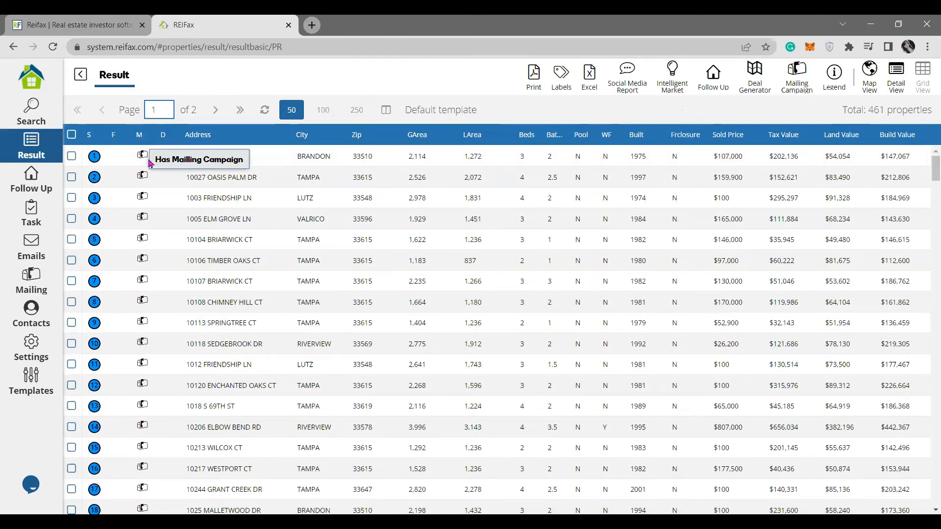
pyautogui.click(146, 160)
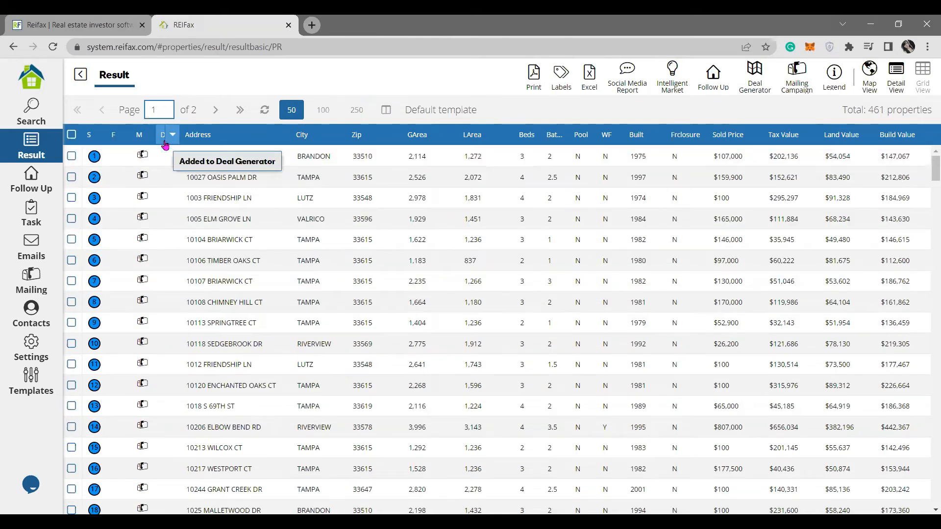
pyautogui.click(30, 114)
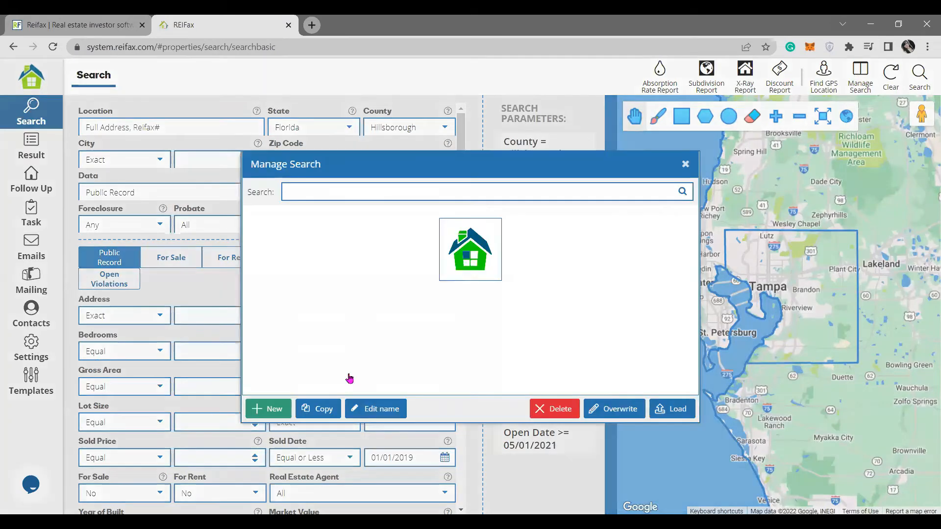
# Load the saved Auction Palm Beach SFH search from Manage Search.
pyautogui.click(347, 373)
pyautogui.click(662, 414)
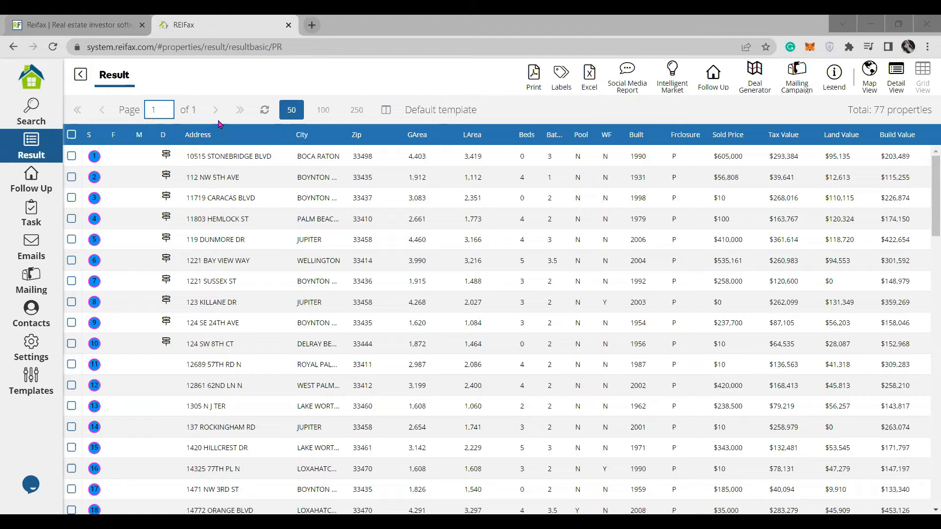
pyautogui.click(35, 78)
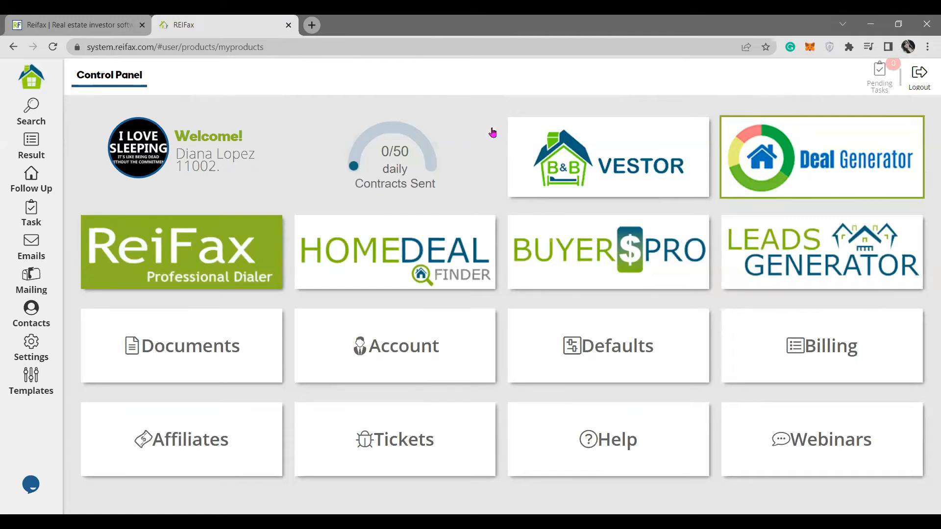
pyautogui.click(31, 144)
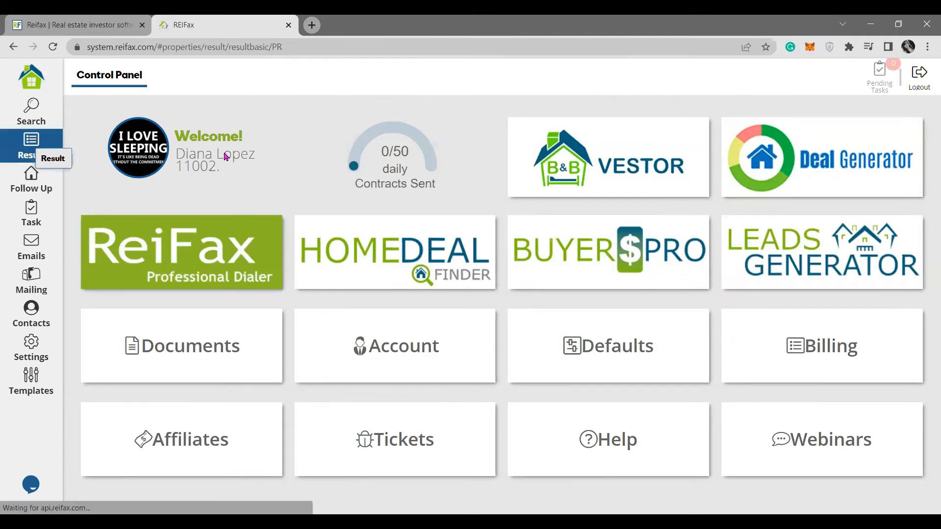
pyautogui.click(431, 243)
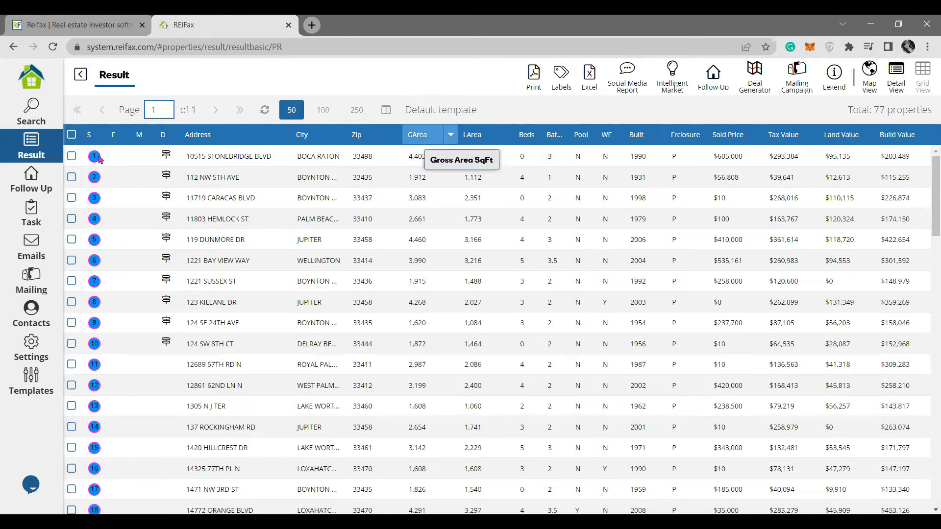
# Select result rows 1 through 15 and bring up Follow Up - Add for them.
pyautogui.click(71, 136)
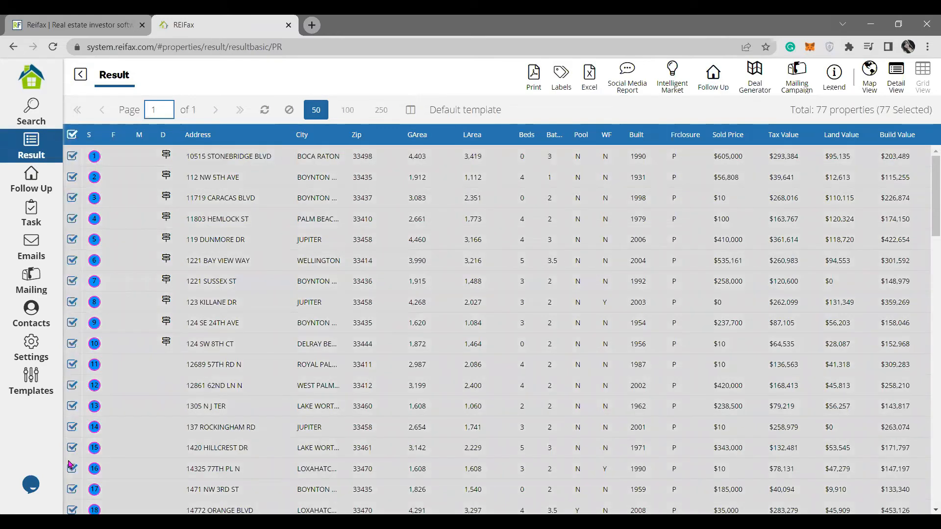
pyautogui.scroll(-1, 124, 451)
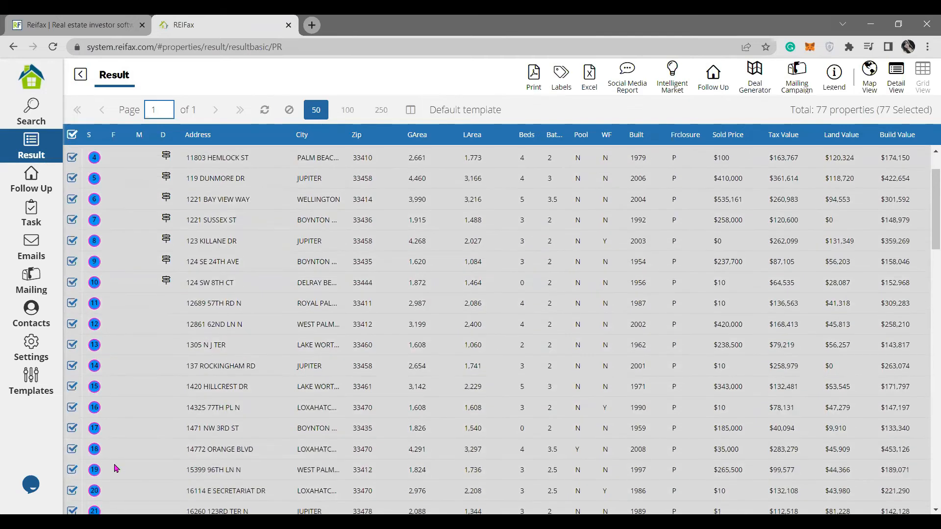
pyautogui.click(72, 135)
pyautogui.scroll(1, 81, 177)
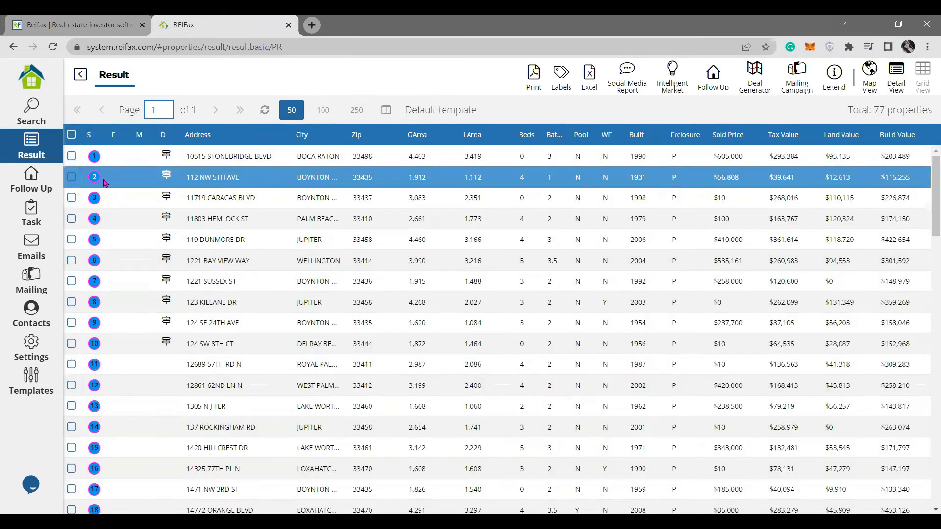
pyautogui.click(73, 160)
pyautogui.keyDown('shift'); pyautogui.click(72, 446); pyautogui.keyUp('shift')
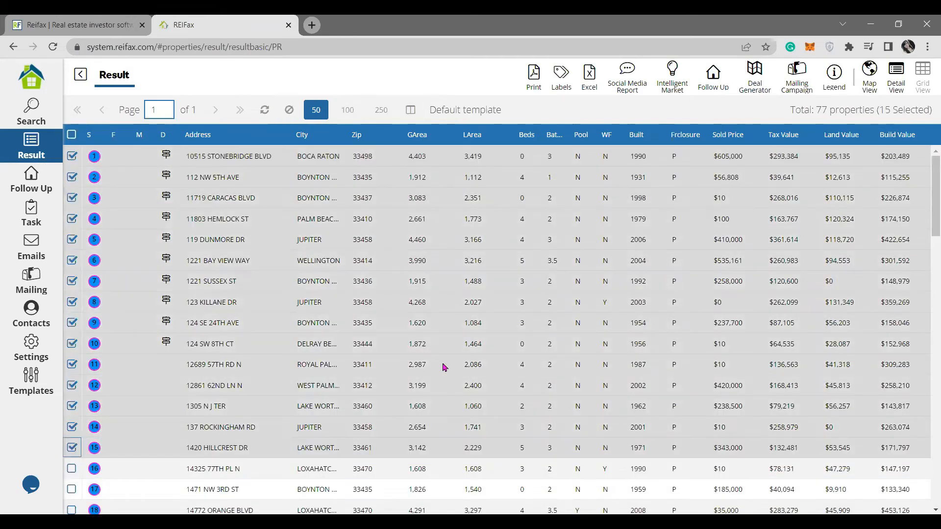
pyautogui.click(713, 77)
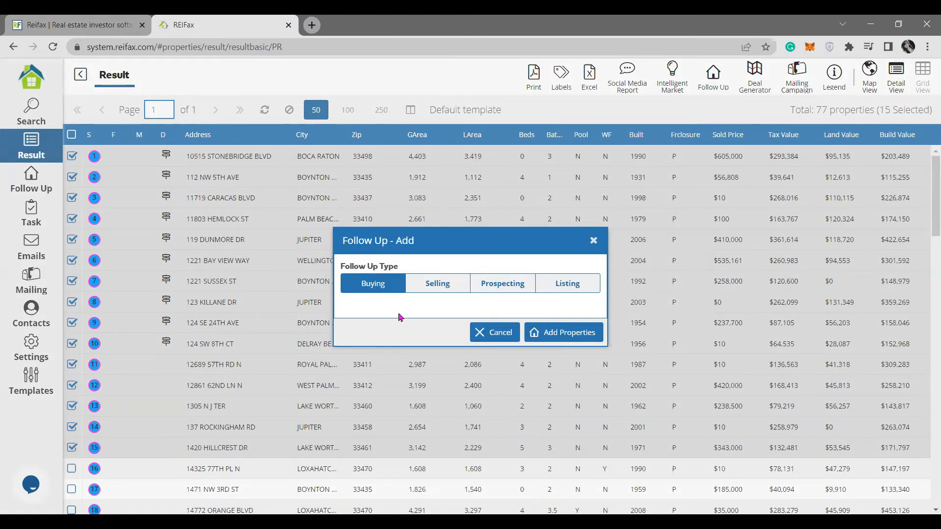
# Add the 15 selected Palm Beach properties to Follow Up with Buying as the type.
pyautogui.click(452, 290)
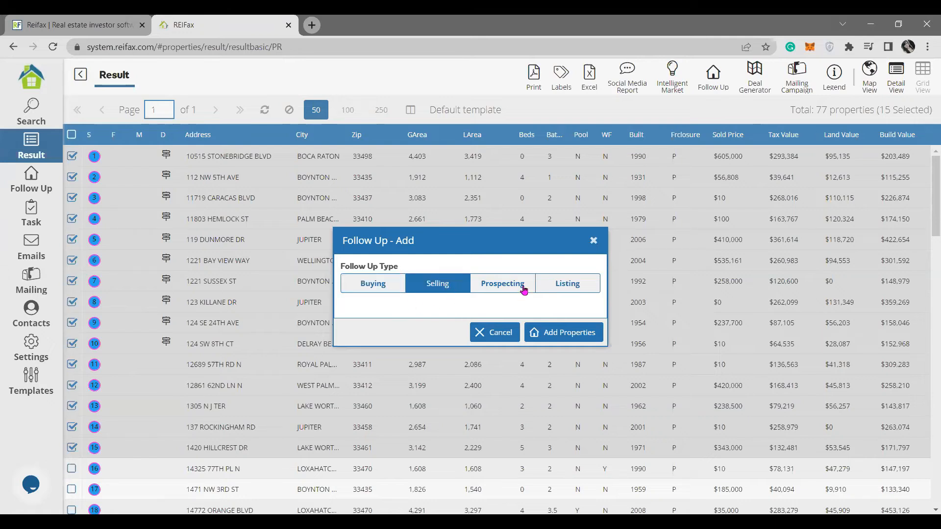
pyautogui.click(524, 290)
pyautogui.click(589, 291)
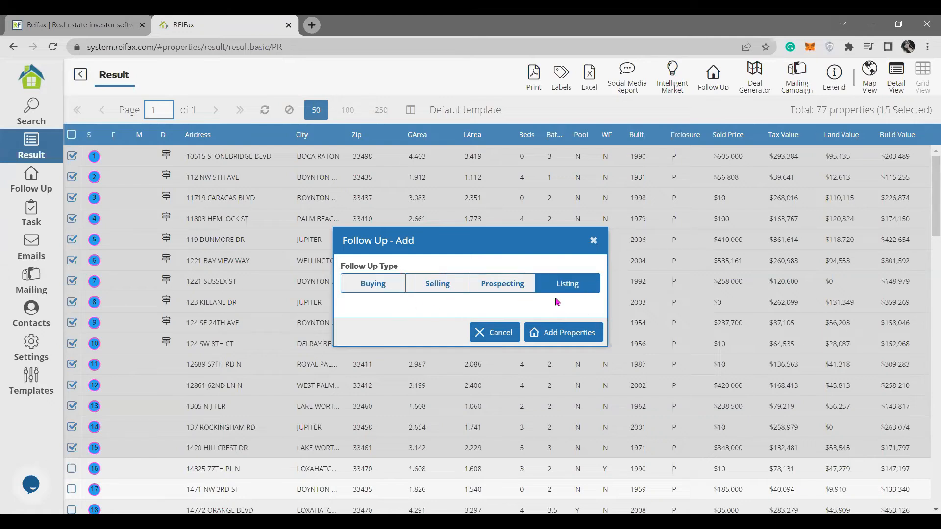
pyautogui.click(387, 283)
pyautogui.click(452, 289)
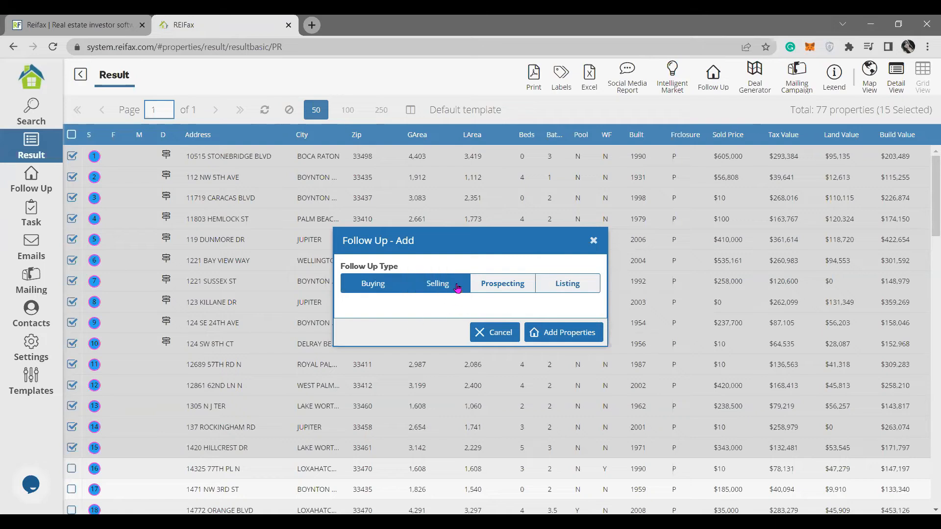
pyautogui.click(515, 289)
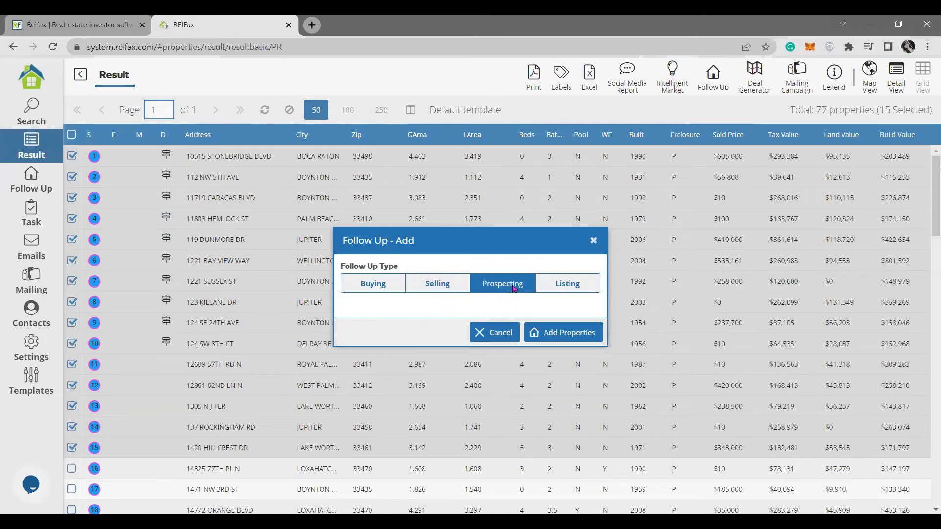
pyautogui.click(587, 293)
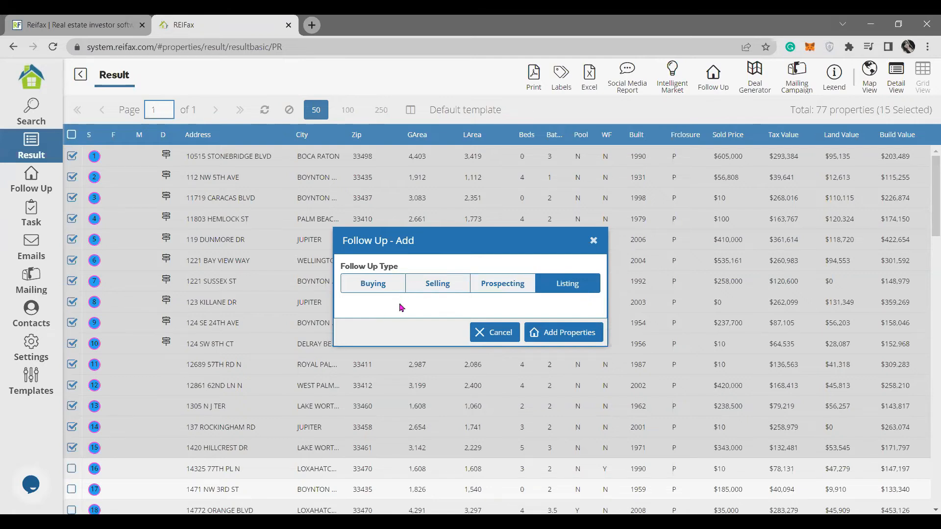
pyautogui.click(387, 285)
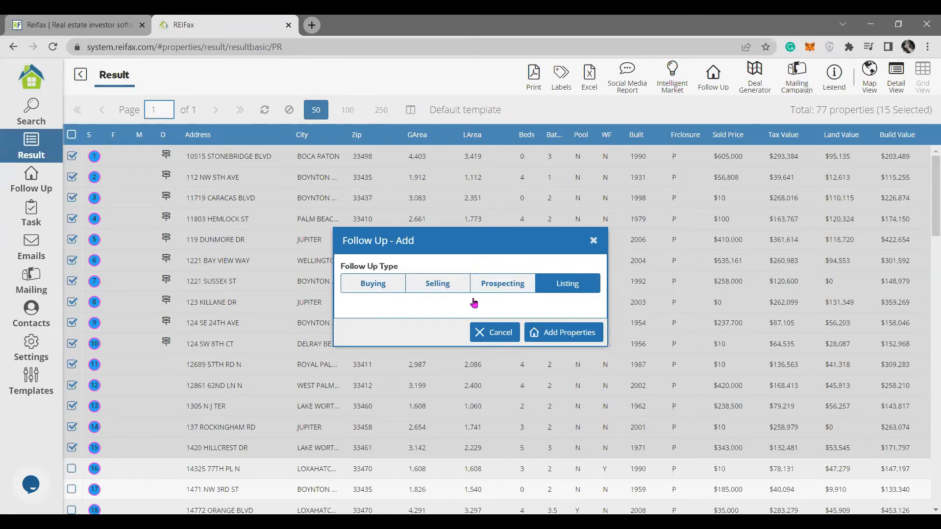
pyautogui.click(568, 340)
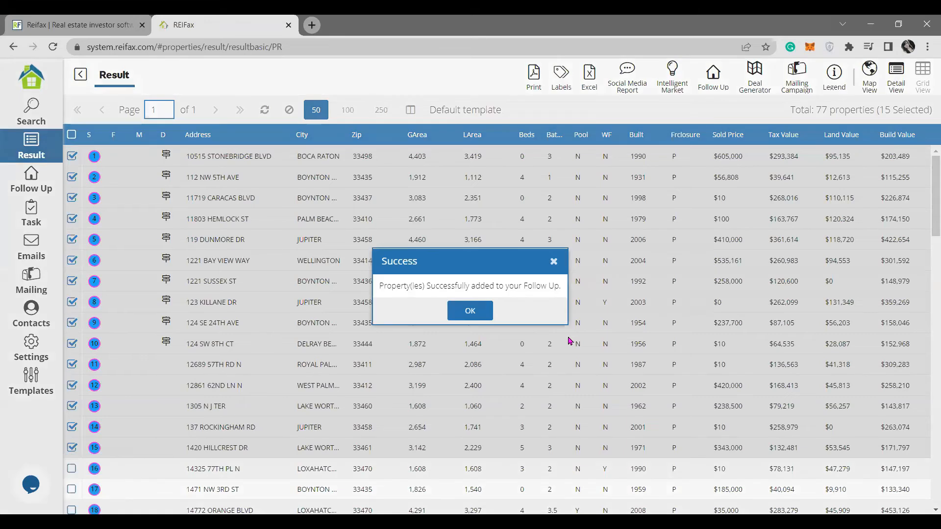
pyautogui.click(470, 312)
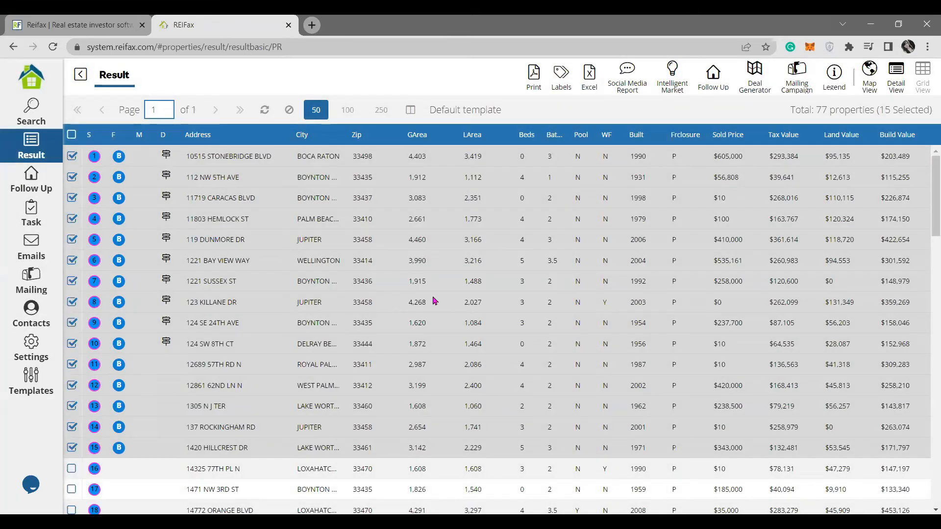
# Apply the 'owner info' column template to the results grid and clear the 15-property selection.
pyautogui.click(410, 110)
pyautogui.click(448, 191)
pyautogui.write('o')
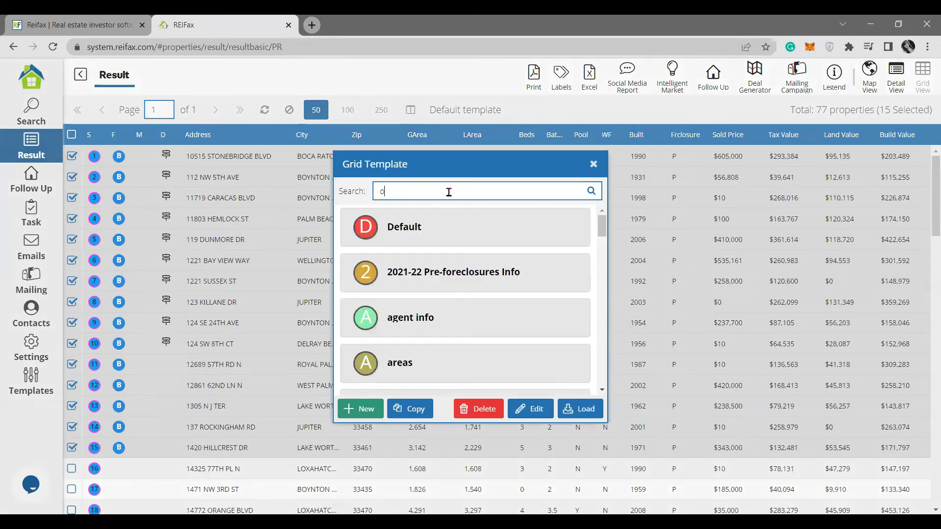
pyautogui.write('wner')
pyautogui.click(591, 191)
pyautogui.scroll(-2, 462, 383)
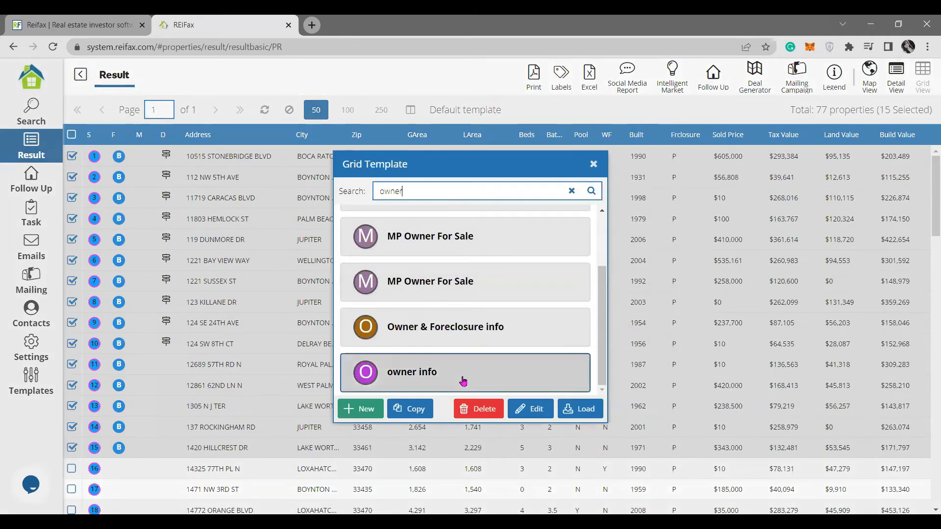
pyautogui.click(591, 411)
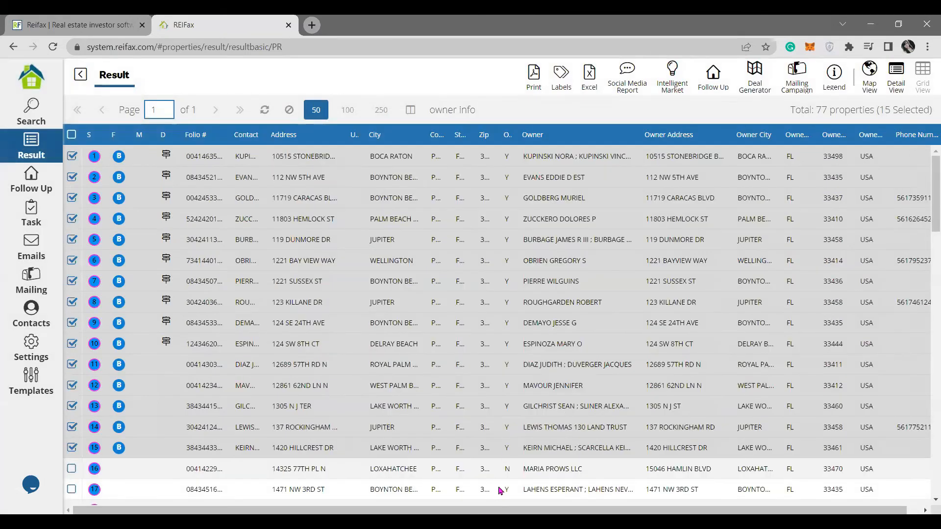
pyautogui.moveTo(640, 510); pyautogui.dragTo(711, 510)
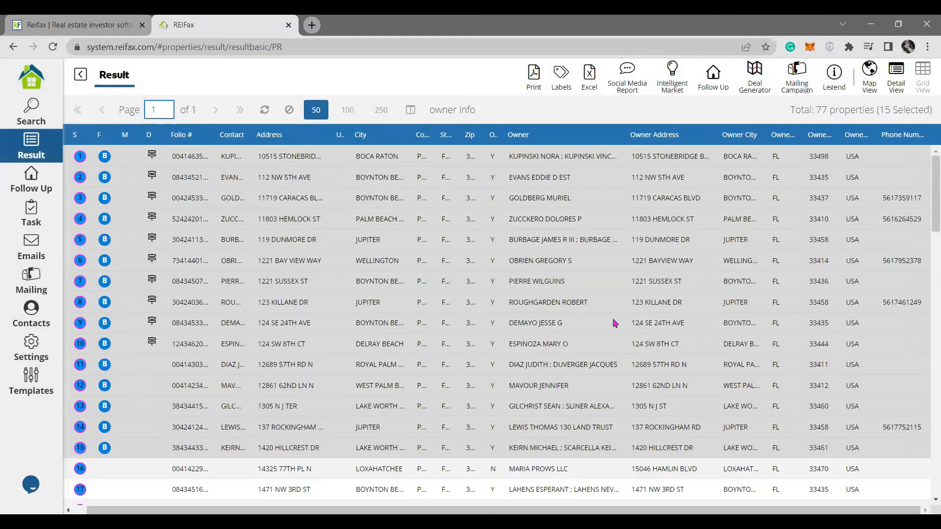
pyautogui.click(289, 110)
pyautogui.click(582, 177)
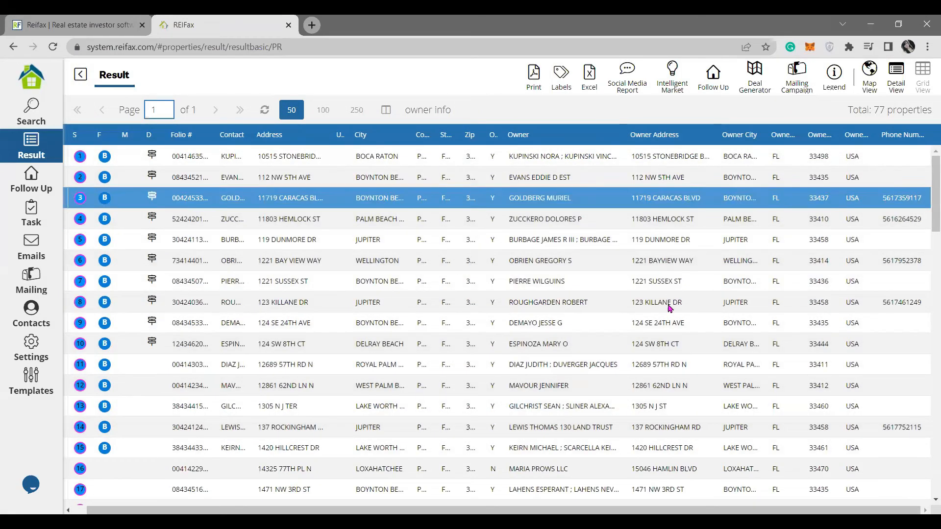
pyautogui.click(671, 341)
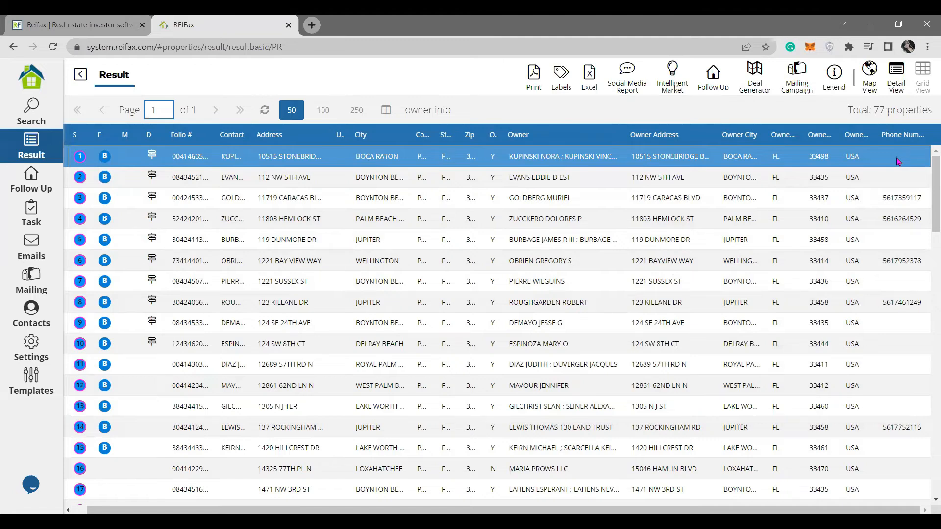
pyautogui.click(907, 215)
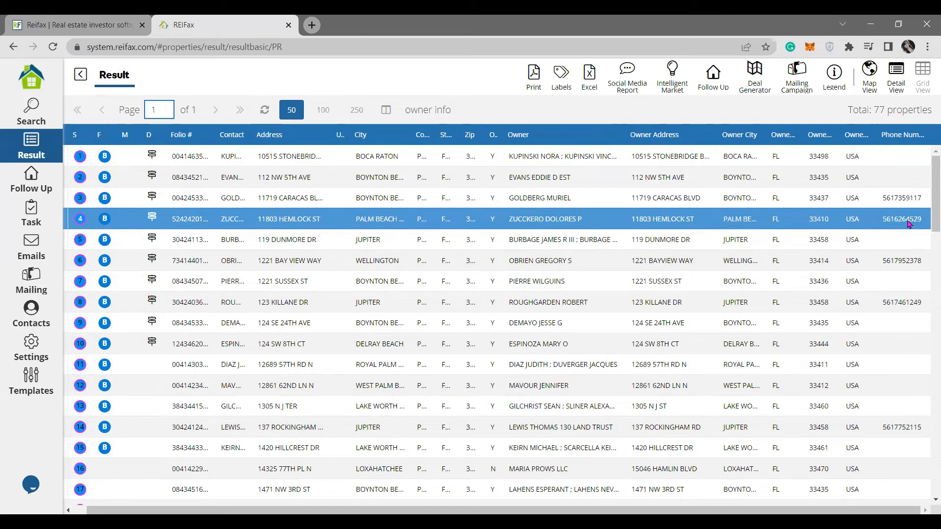
pyautogui.moveTo(708, 510); pyautogui.dragTo(539, 510)
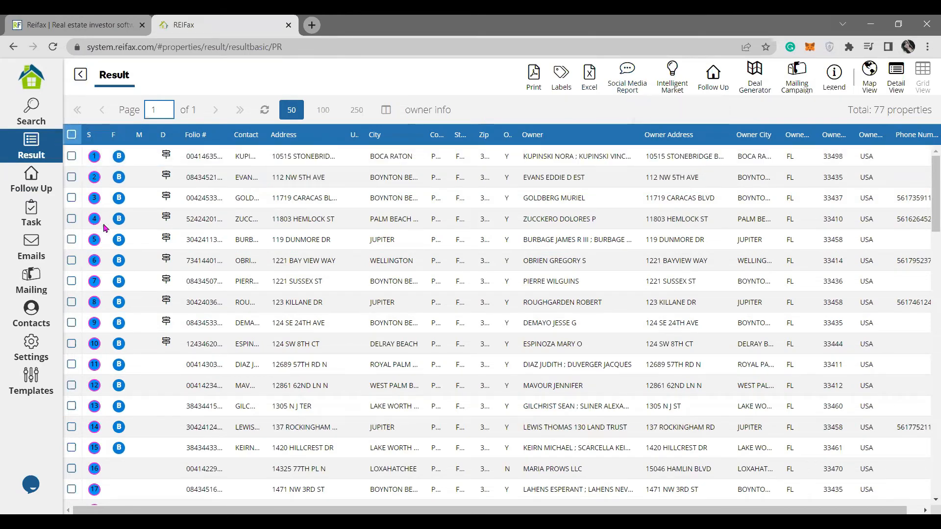
pyautogui.click(72, 135)
pyautogui.click(71, 134)
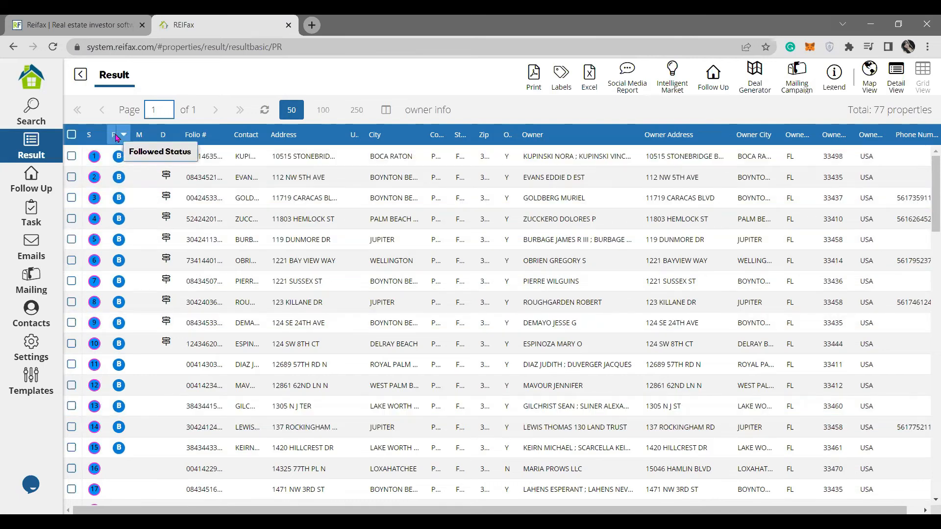
# Check the first 15 properties in the Follow Up list, then return to the 77 results.
pyautogui.click(40, 190)
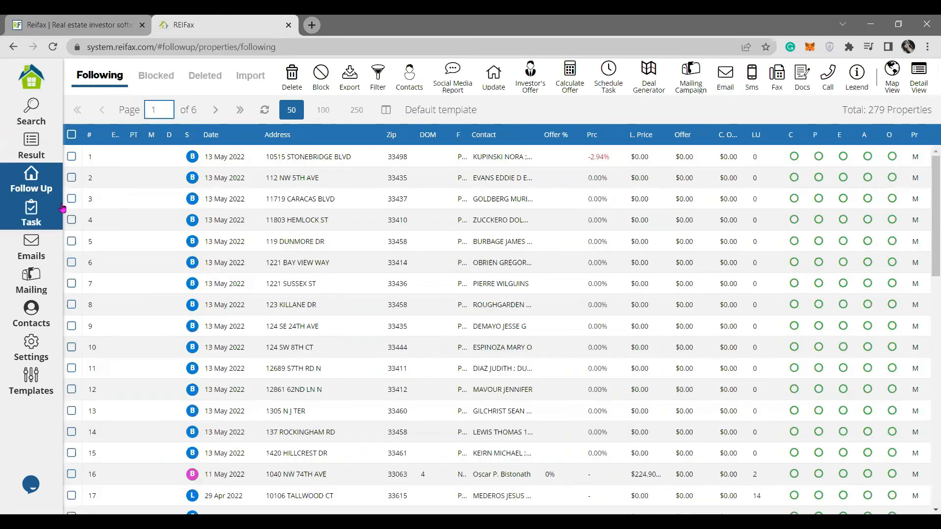
pyautogui.click(71, 156)
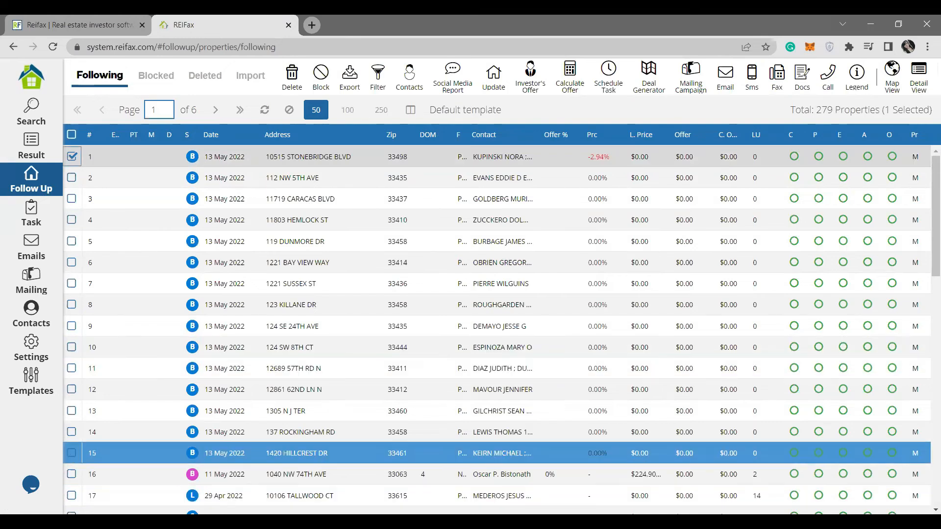
pyautogui.keyDown('shift'); pyautogui.click(72, 452); pyautogui.keyUp('shift')
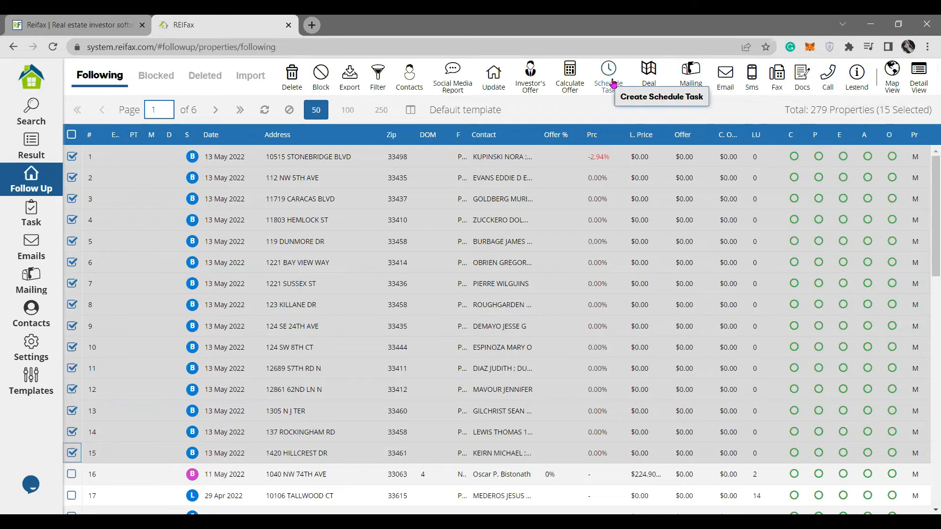
pyautogui.rightClick(349, 156)
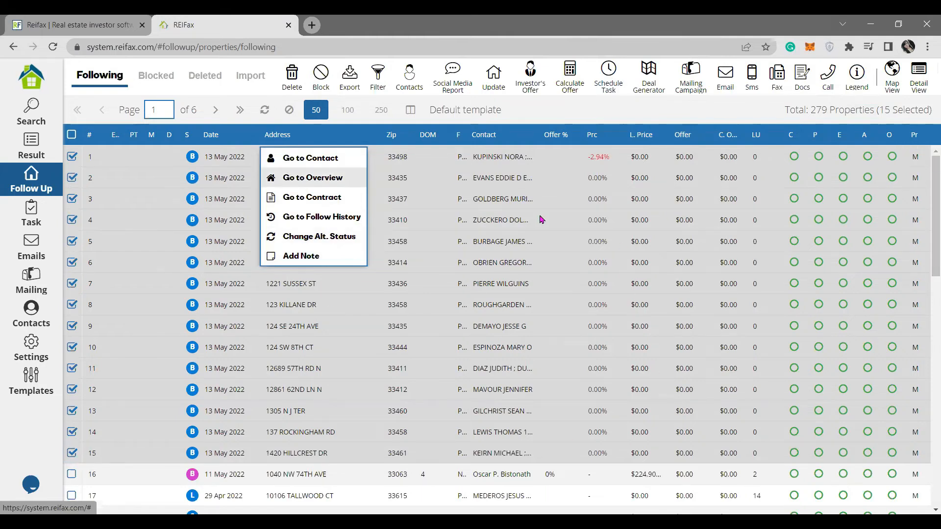
pyautogui.click(665, 118)
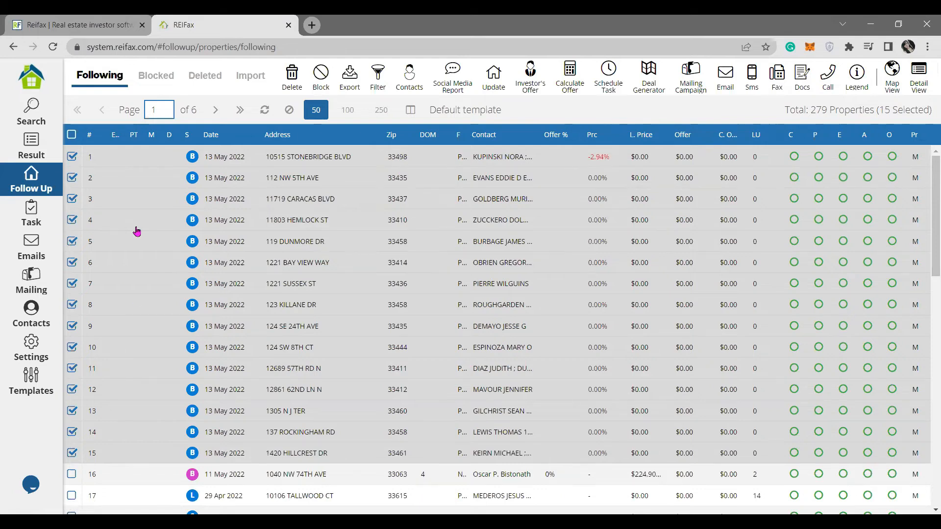
pyautogui.click(72, 135)
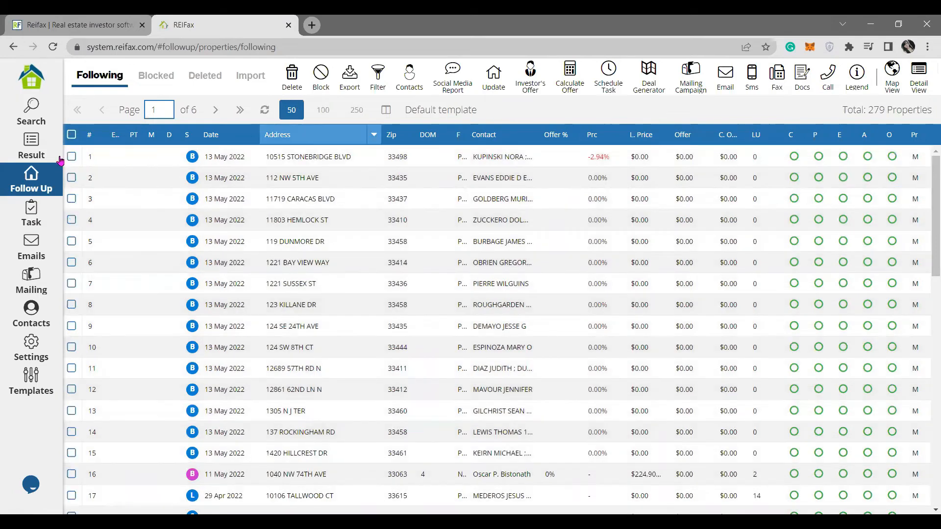
pyautogui.click(59, 160)
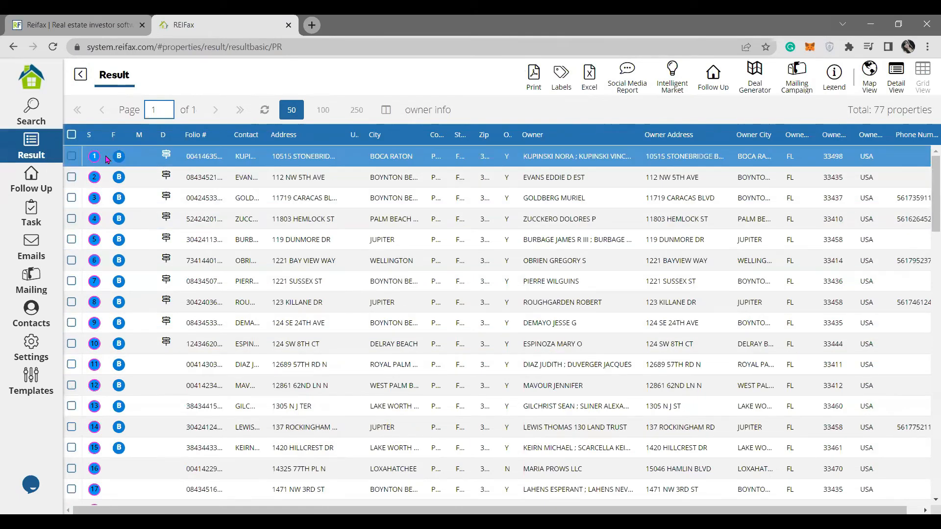
# Select result rows 1–15 and review the Social Media Report Owners and Owners + Relatives options.
pyautogui.click(72, 156)
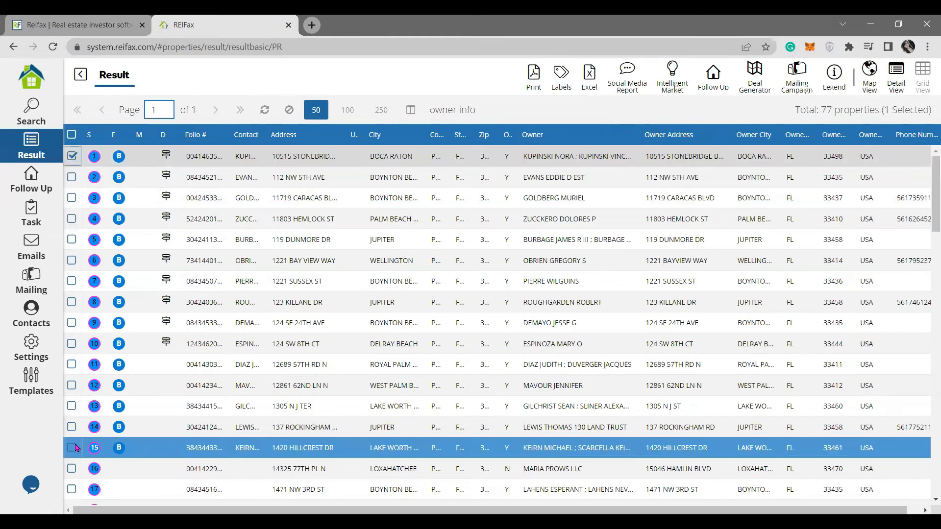
pyautogui.keyDown('shift'); pyautogui.click(325, 448); pyautogui.keyUp('shift')
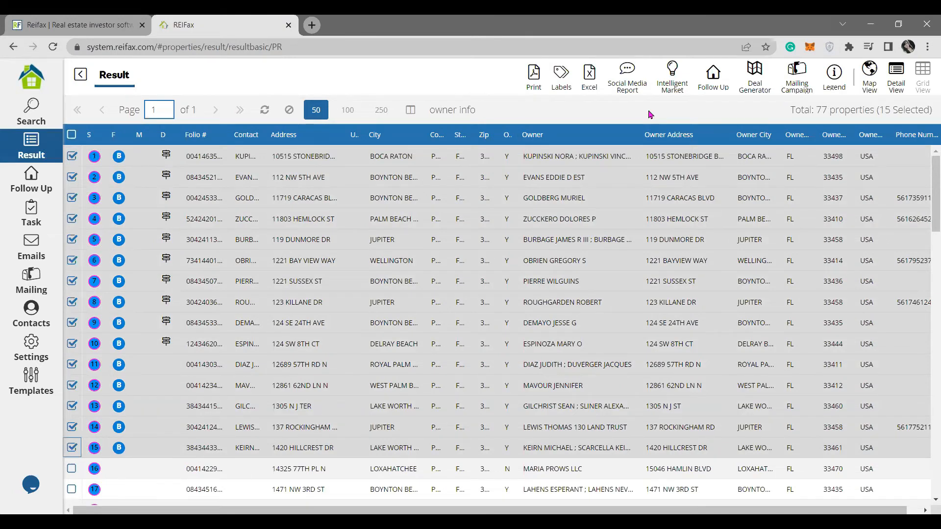
pyautogui.click(630, 93)
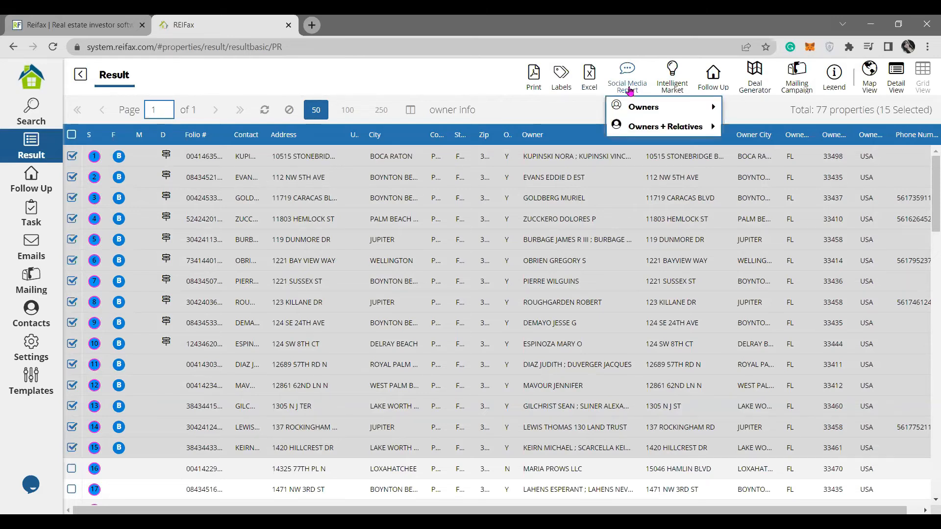
pyautogui.moveTo(664, 107)
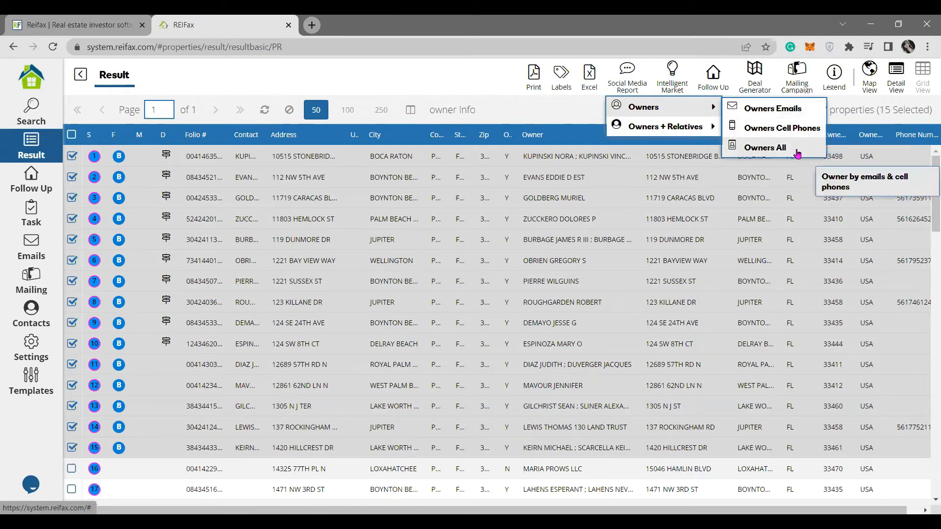
pyautogui.moveTo(655, 135)
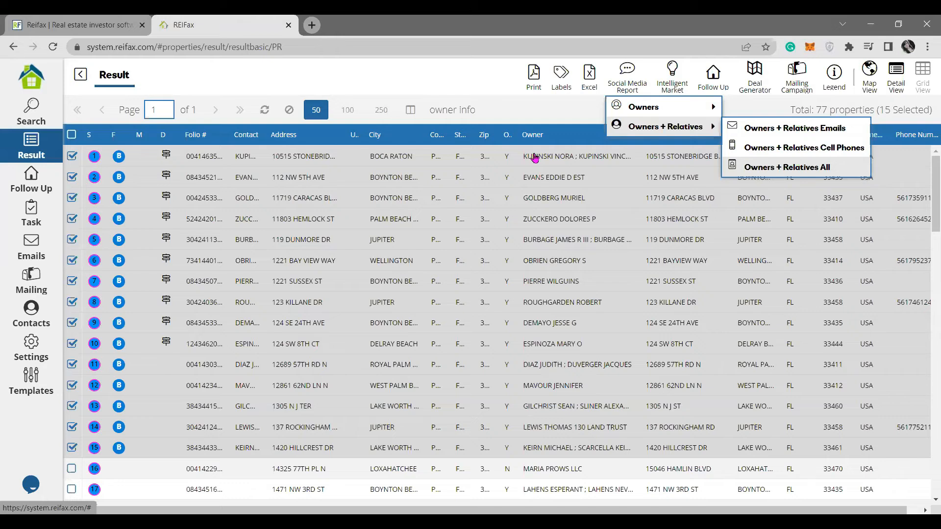
pyautogui.click(621, 91)
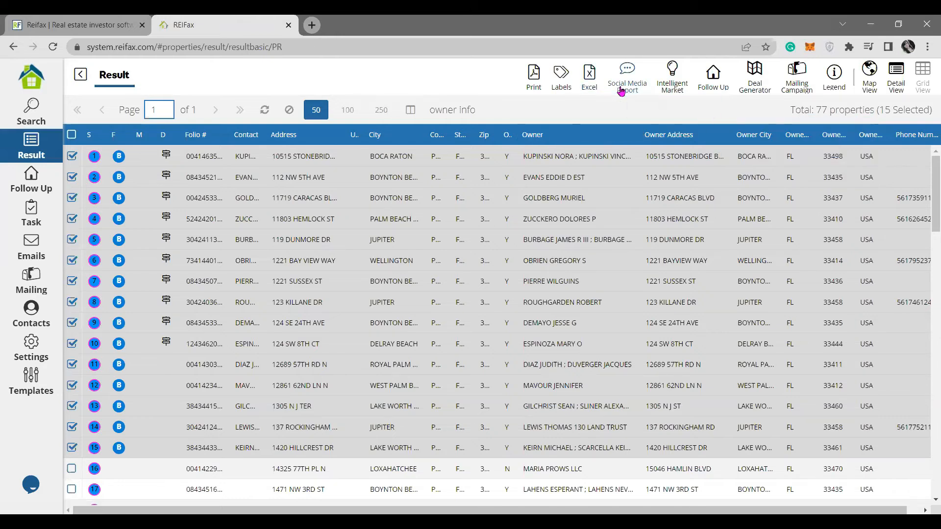
pyautogui.click(621, 91)
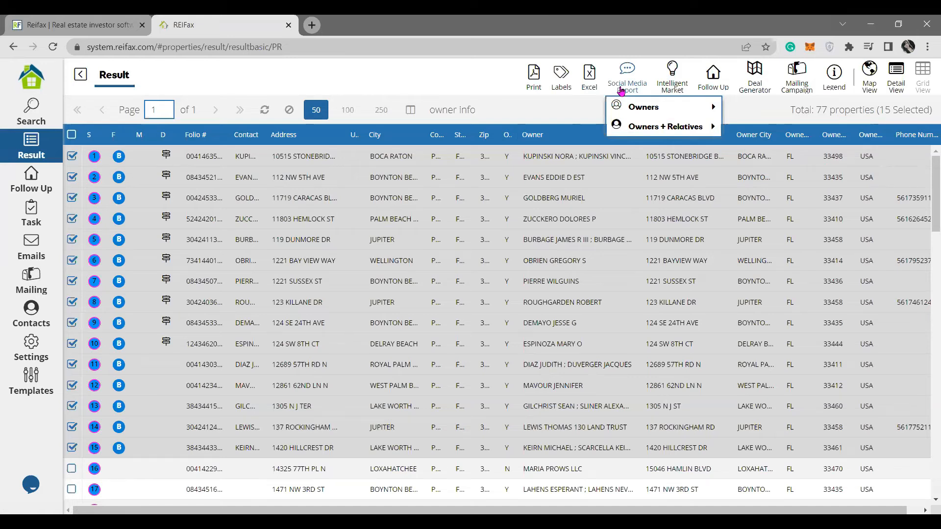
pyautogui.click(22, 87)
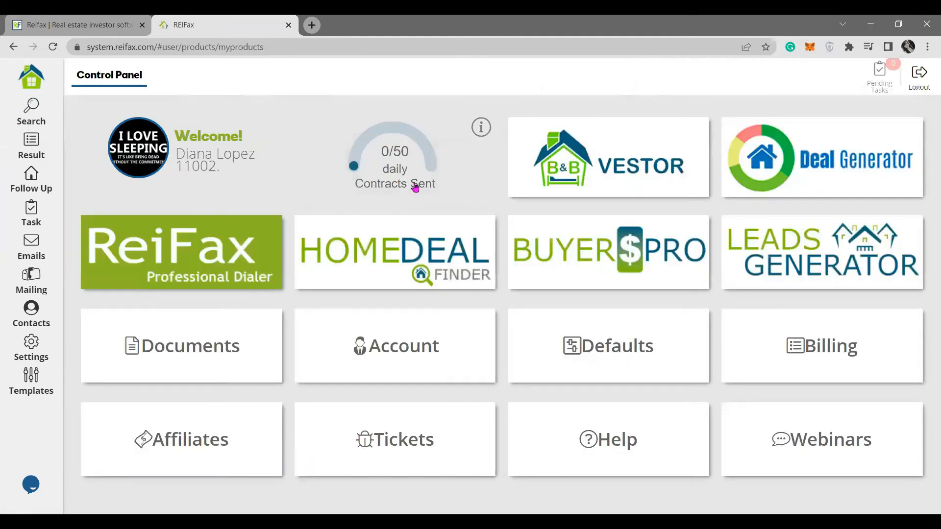
pyautogui.click(424, 159)
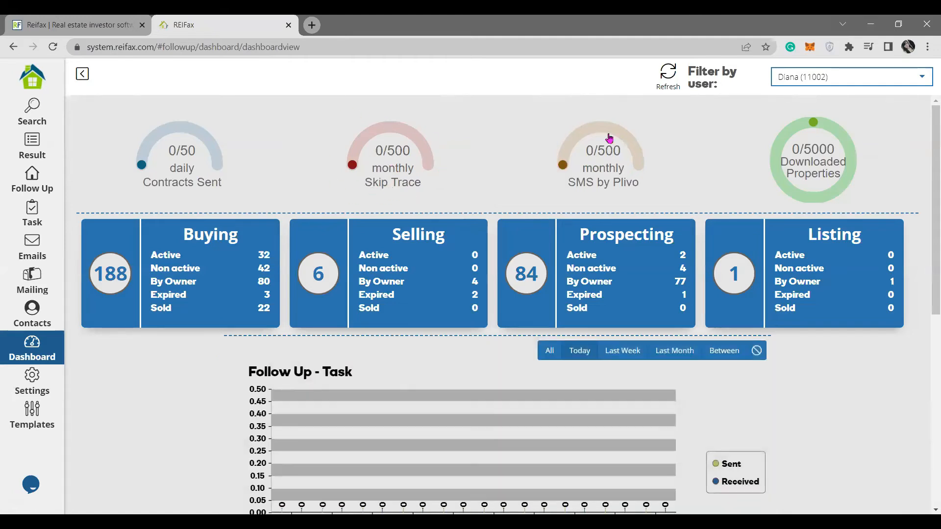
pyautogui.moveTo(824, 154)
pyautogui.click(81, 73)
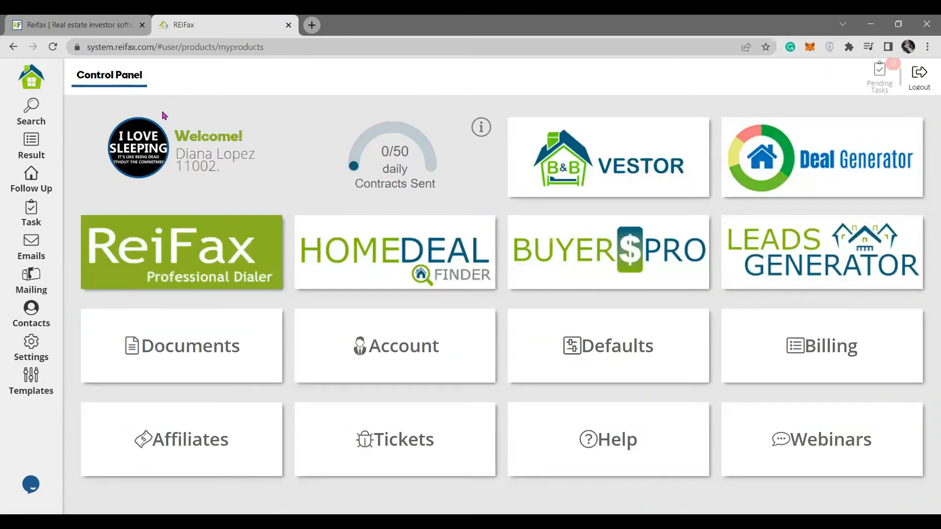
pyautogui.click(31, 156)
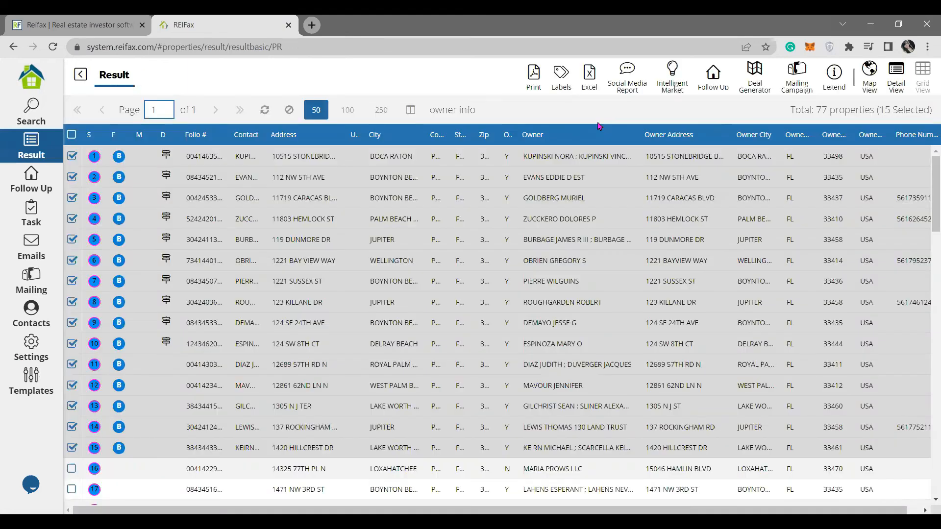
# Export the Owners + Relatives All social media report for the 15 selected properties.
pyautogui.click(627, 71)
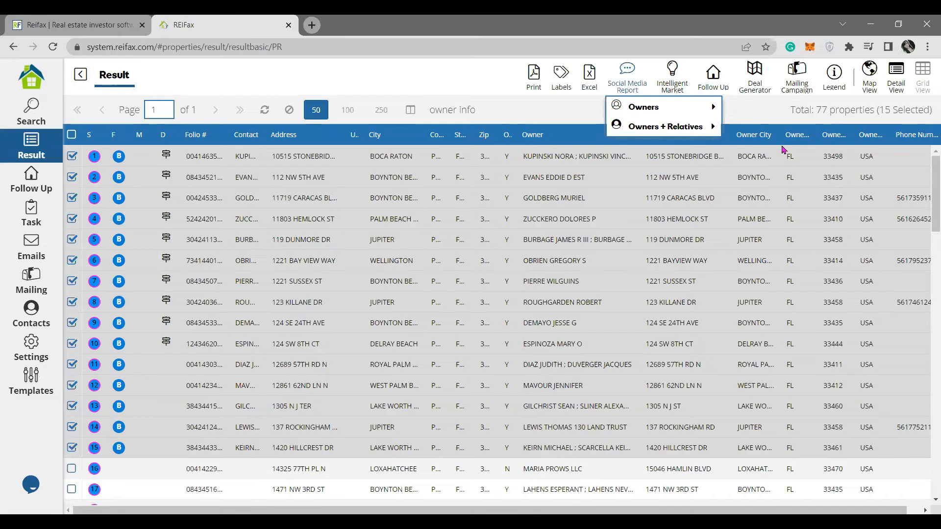
pyautogui.moveTo(667, 127)
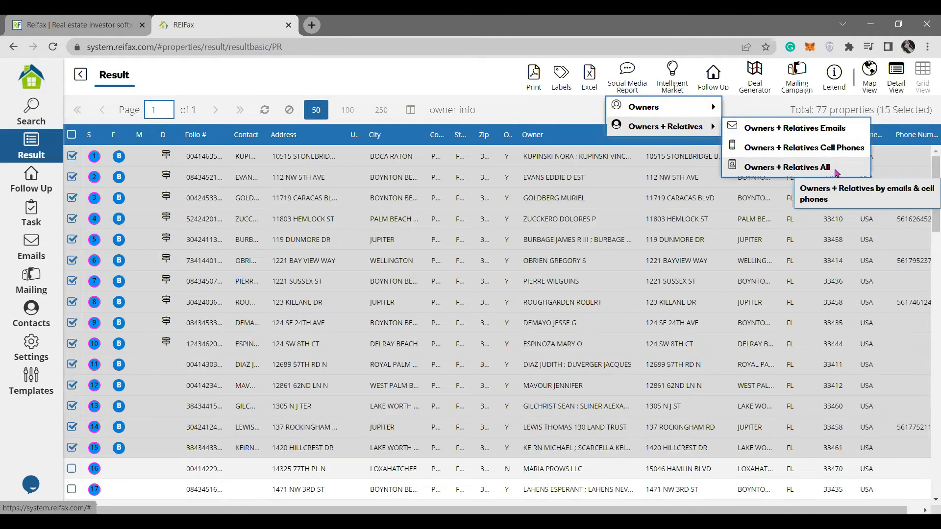
pyautogui.click(786, 167)
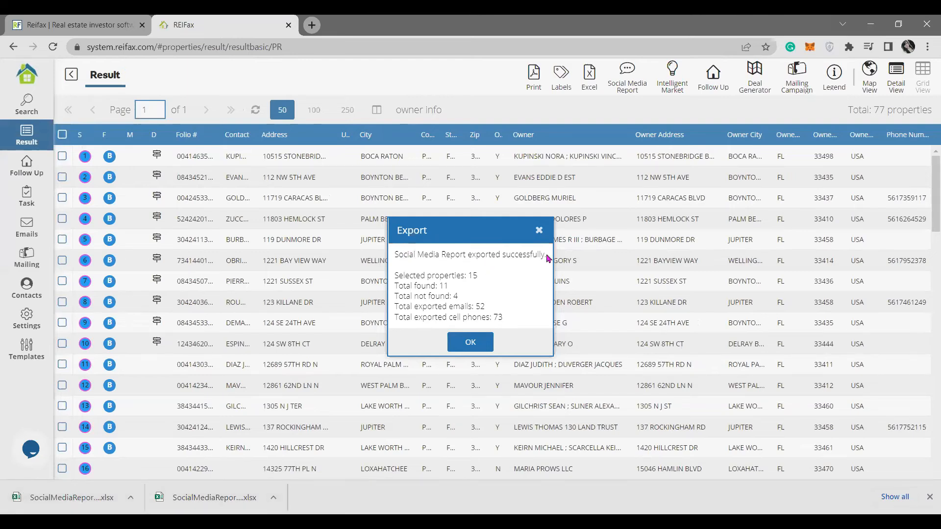
# Review the export summary (15 selected, 11 found, 4 not found) and open the downloaded cellphones spreadsheet.
pyautogui.moveTo(400, 255); pyautogui.dragTo(544, 257)
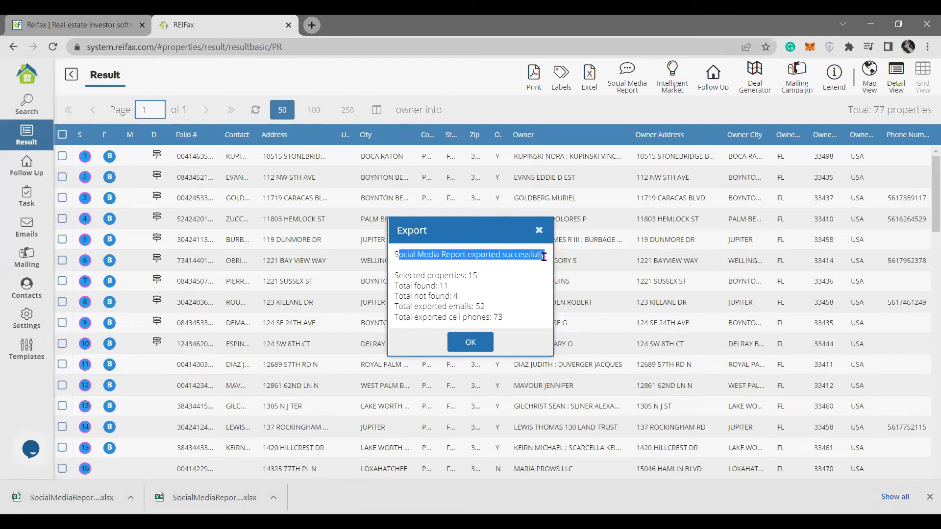
pyautogui.click(452, 274)
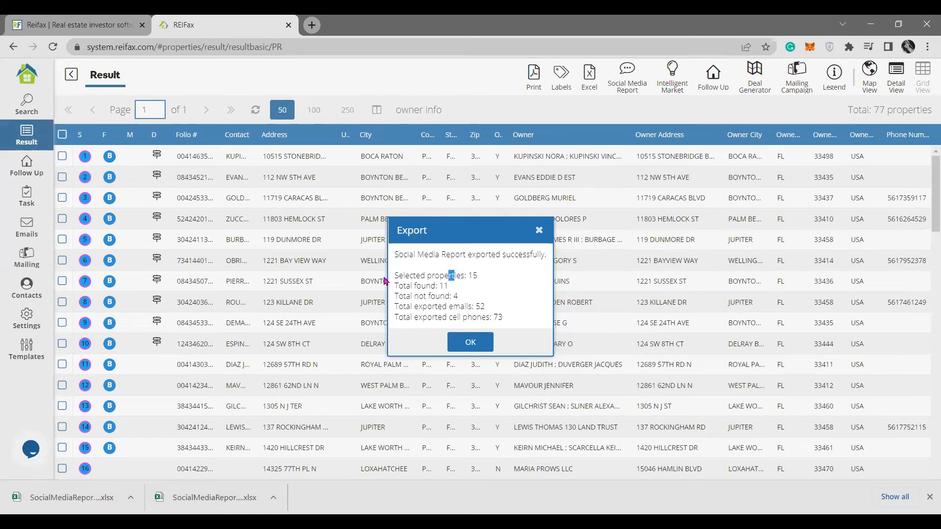
pyautogui.moveTo(396, 275); pyautogui.dragTo(490, 277)
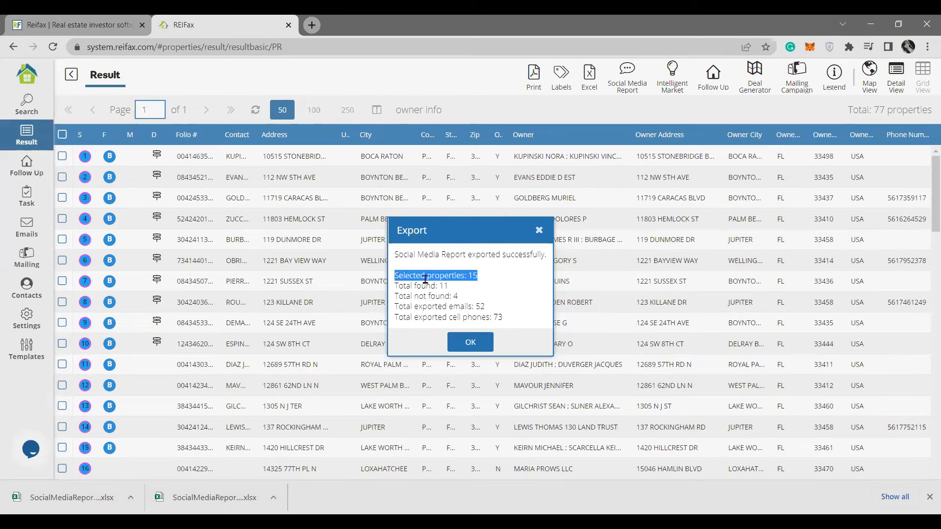
pyautogui.moveTo(404, 288)
pyautogui.mouseDown()
pyautogui.moveTo(453, 288)
pyautogui.moveTo(396, 287)
pyautogui.mouseUp()
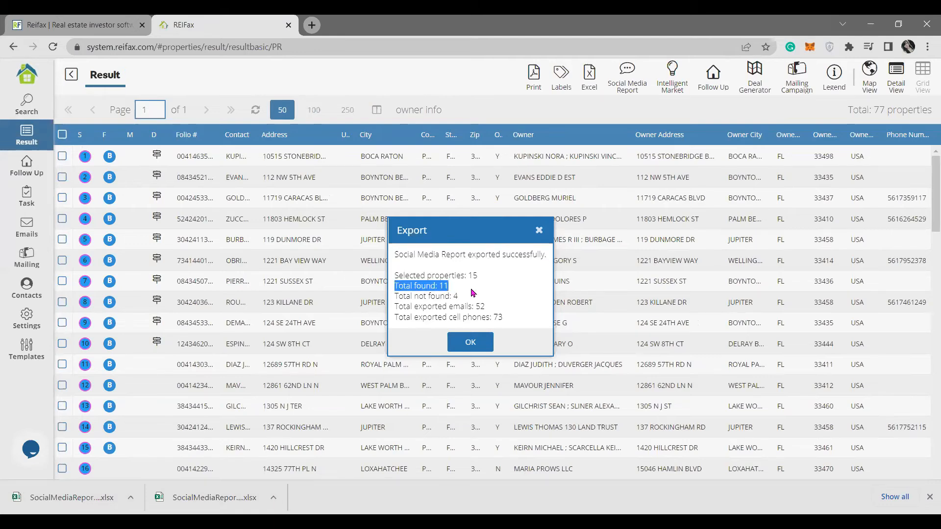
pyautogui.moveTo(395, 296); pyautogui.dragTo(487, 301)
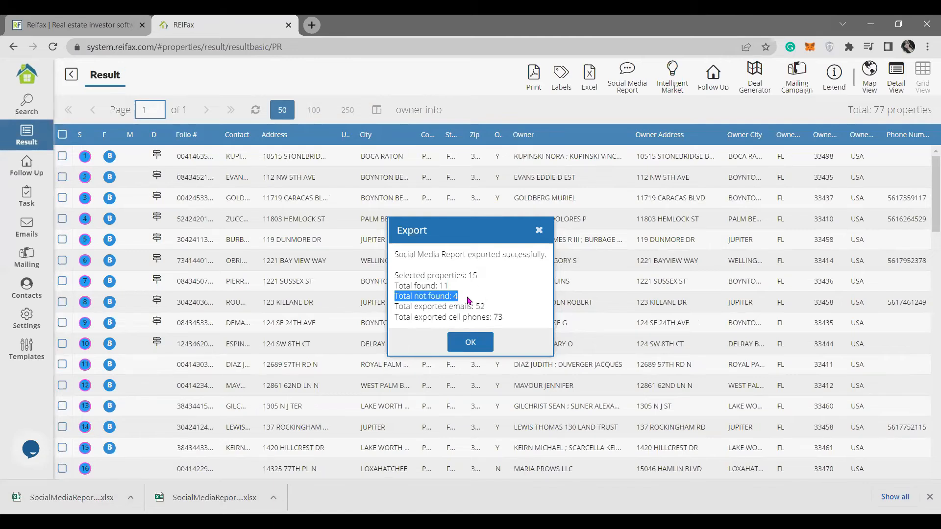
pyautogui.click(436, 305)
pyautogui.moveTo(396, 309); pyautogui.dragTo(519, 318)
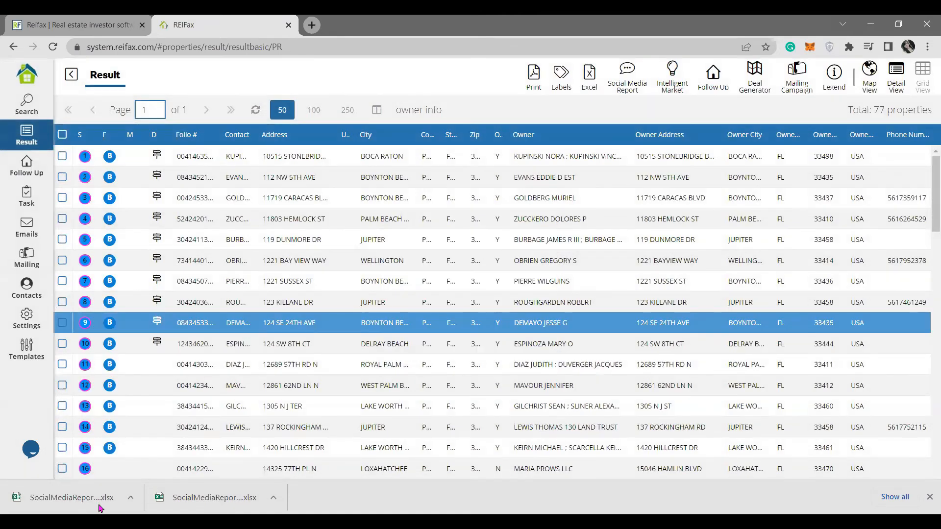
pyautogui.click(98, 504)
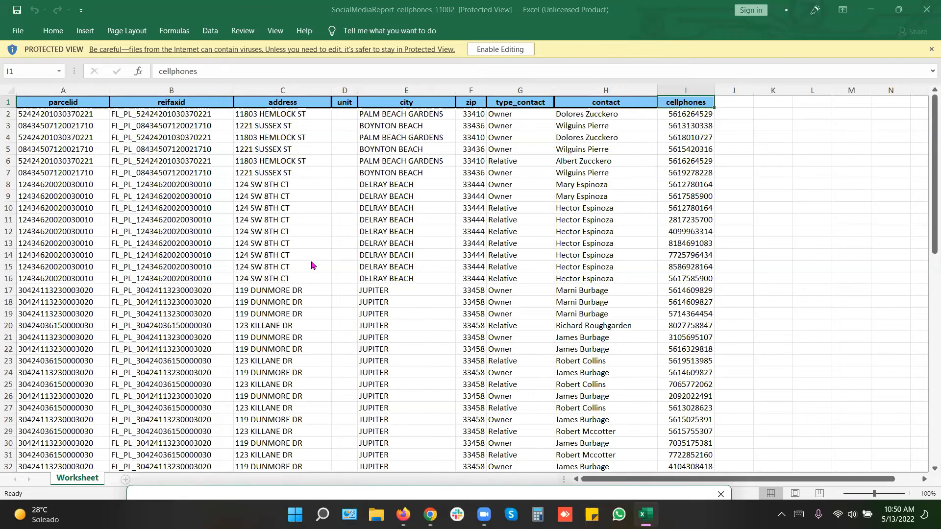
# Bring the SocialMediaReport emails workbook to the front in Excel and scroll through it.
pyautogui.click(587, 65)
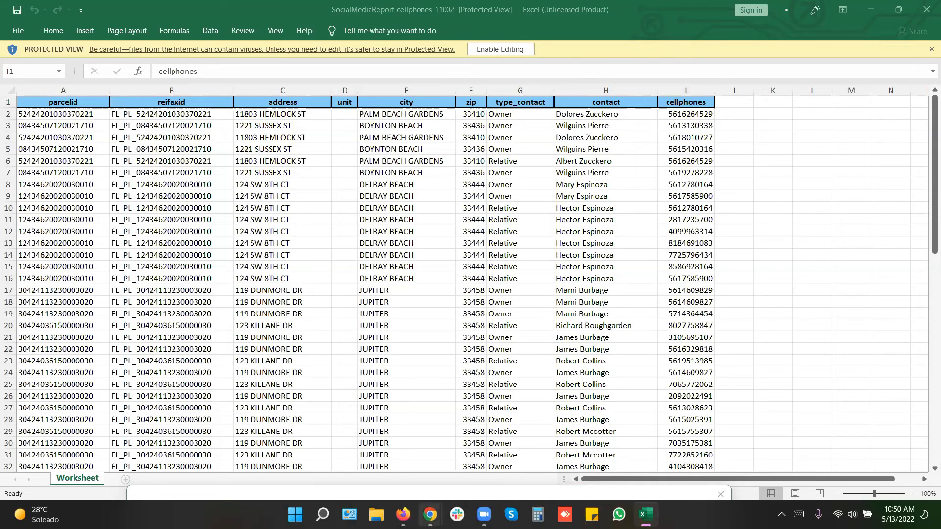
pyautogui.moveTo(430, 515)
pyautogui.click(495, 443)
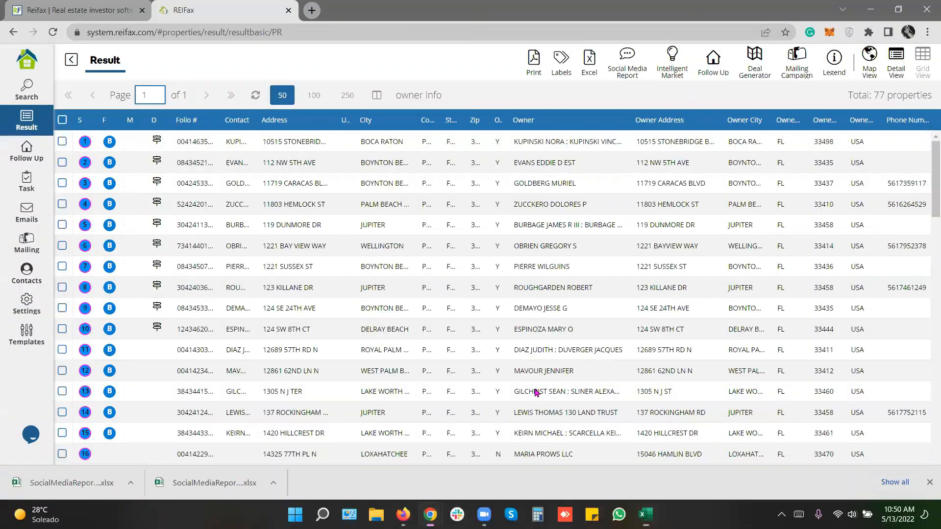
pyautogui.hotkey('alt', 'Tab')
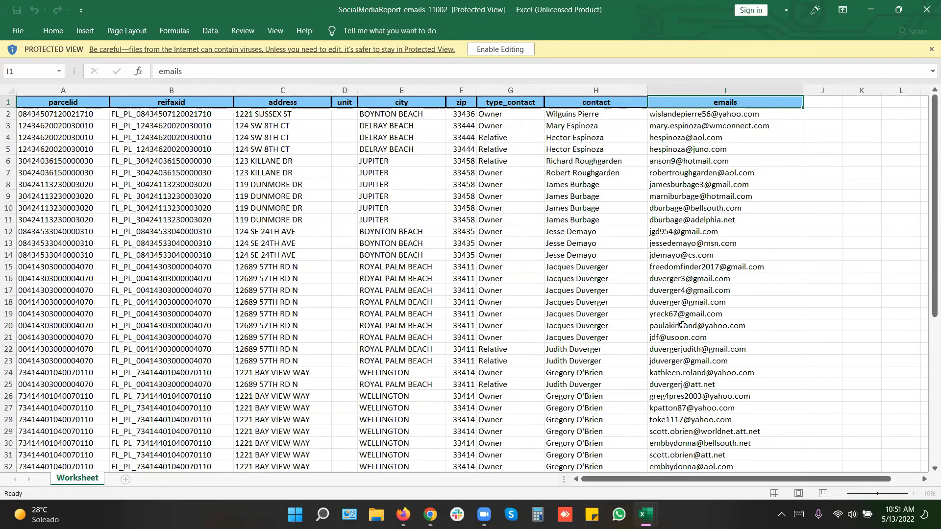
pyautogui.moveTo(928, 164)
pyautogui.mouseDown()
pyautogui.moveTo(927, 417)
pyautogui.moveTo(927, 157)
pyautogui.mouseUp()
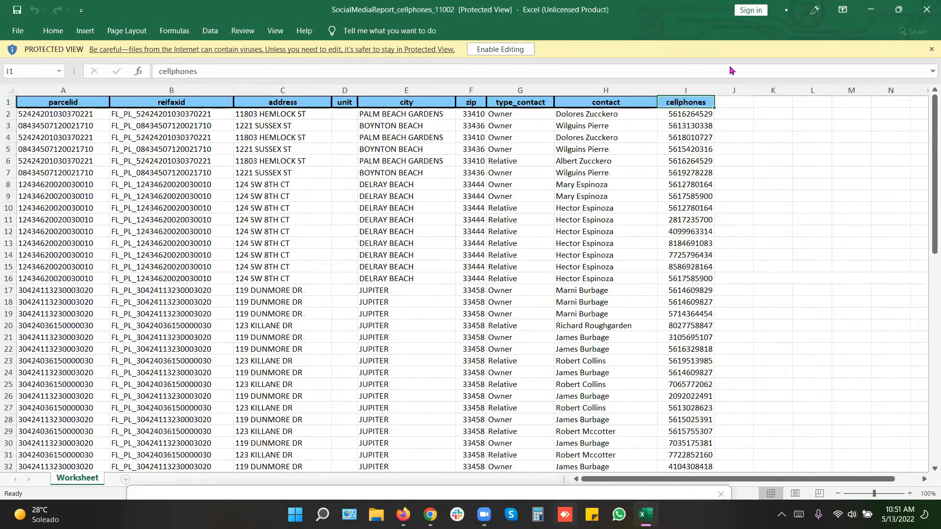
# Dismiss the Office sign-in and Office for the web prompts, then return to the ReiFax results.
pyautogui.click(757, 73)
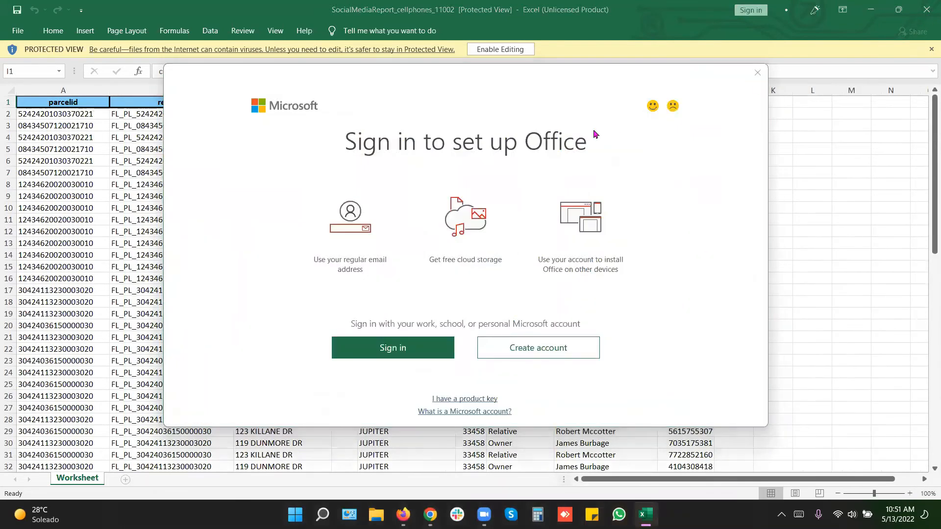
pyautogui.click(626, 239)
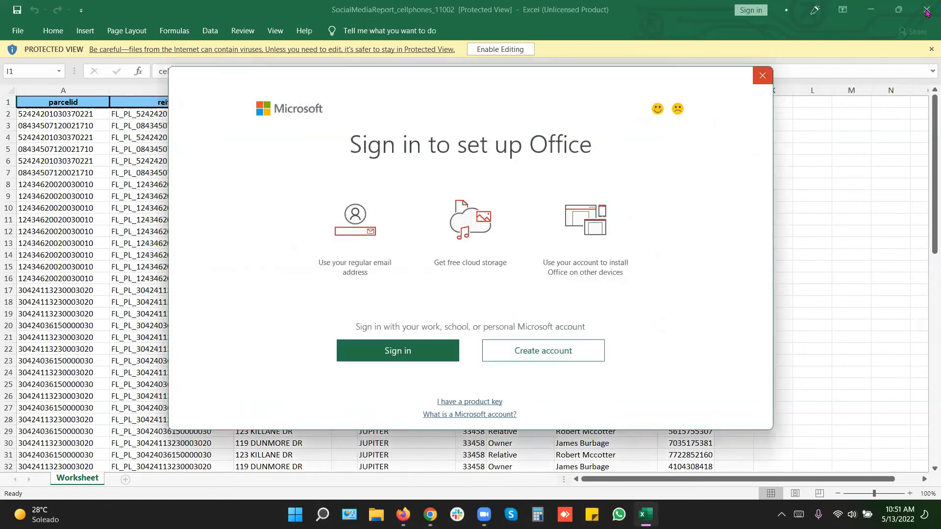
pyautogui.click(762, 75)
pyautogui.click(618, 106)
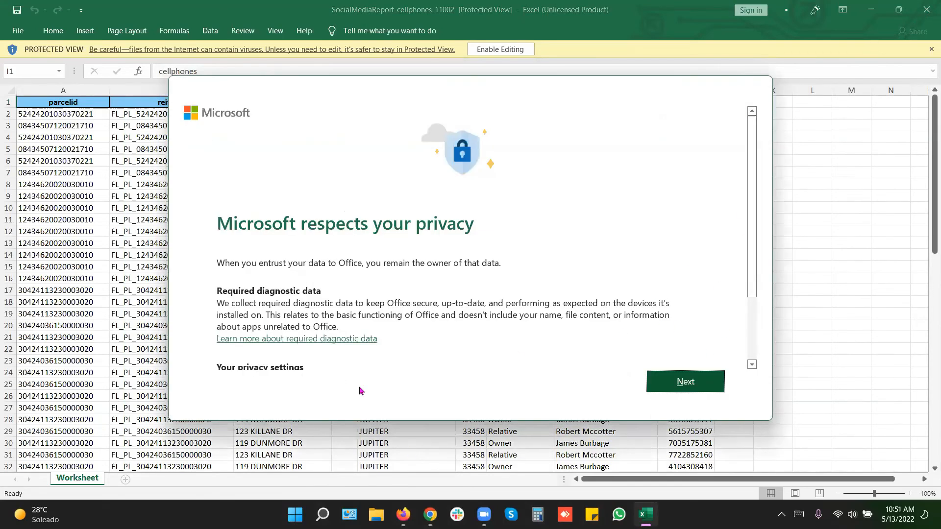
pyautogui.moveTo(430, 514)
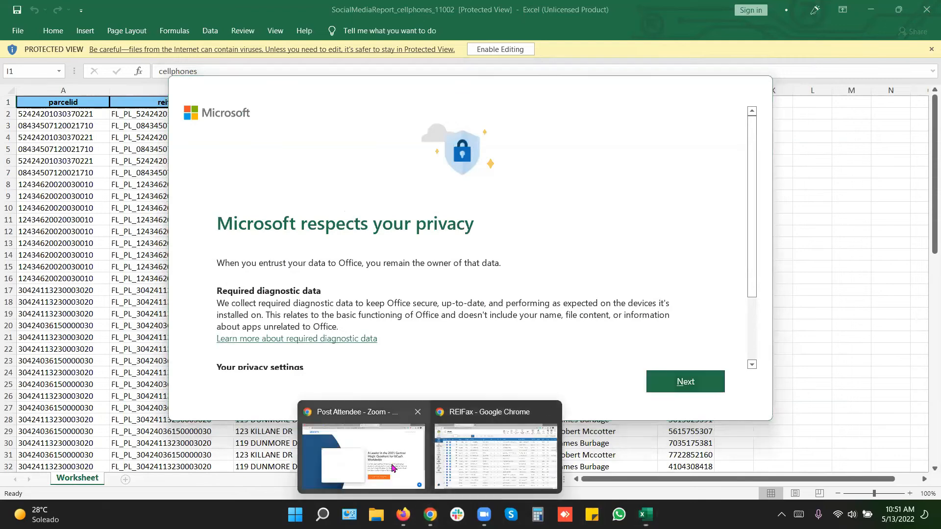
pyautogui.click(528, 449)
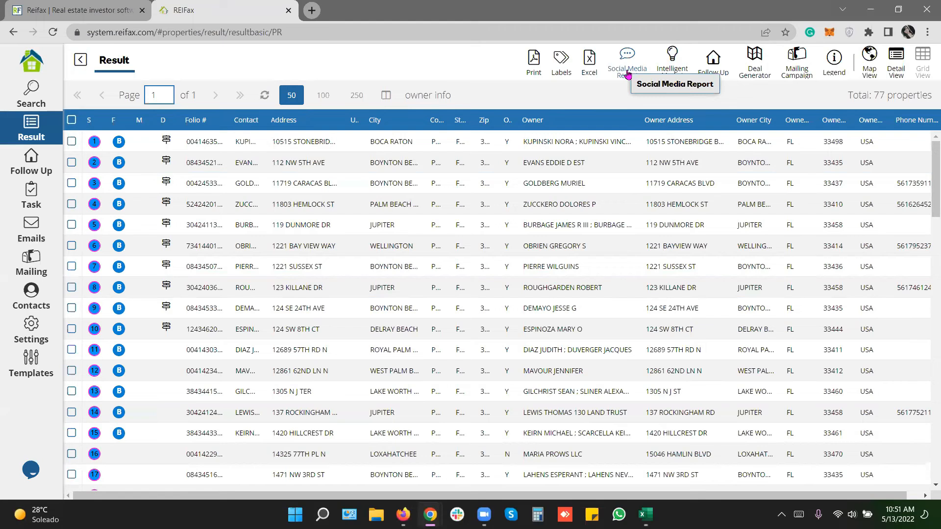
# Go to the Follow Up list and tick the first of the 15 new Palm Beach properties.
pyautogui.click(386, 145)
pyautogui.click(628, 69)
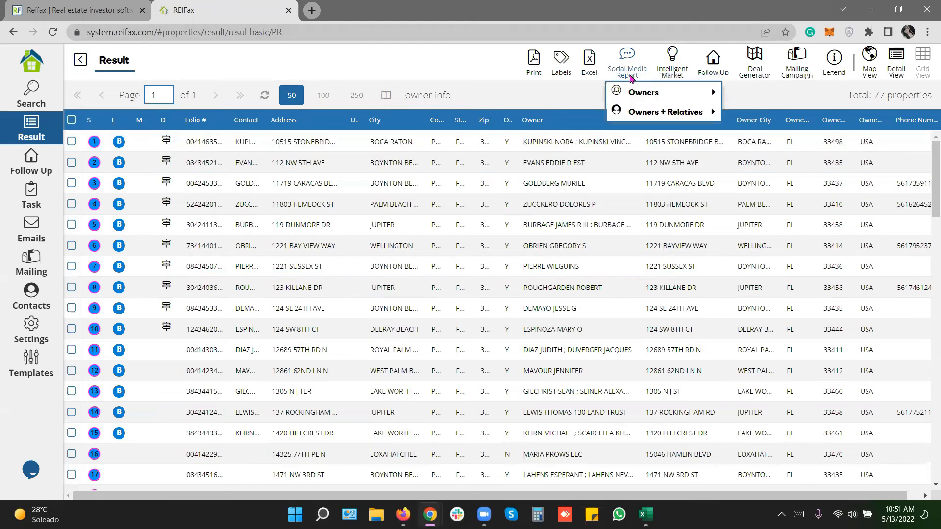
pyautogui.moveTo(695, 112)
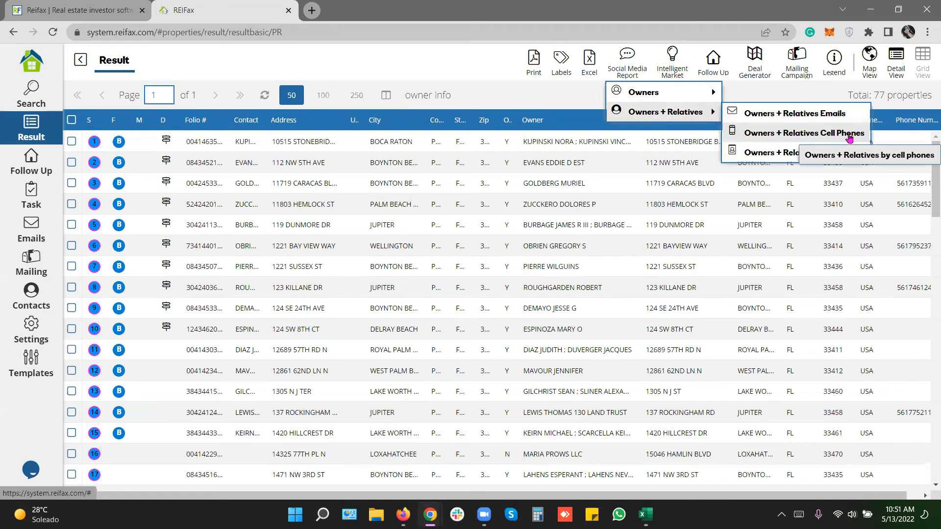
pyautogui.click(382, 164)
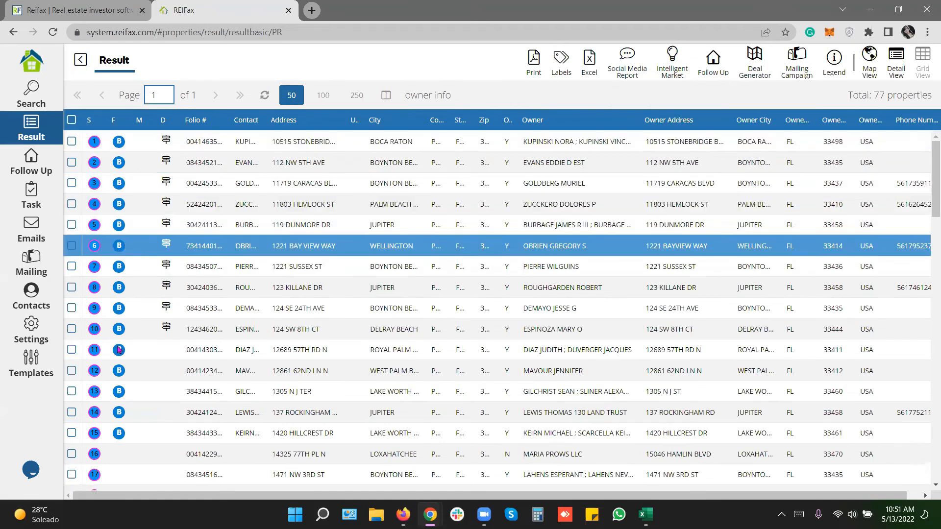
pyautogui.click(30, 161)
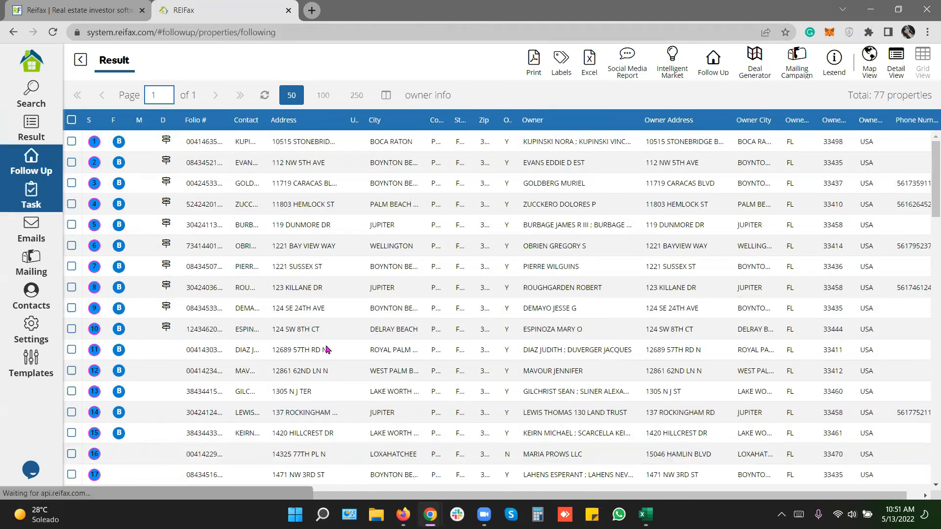
pyautogui.click(72, 142)
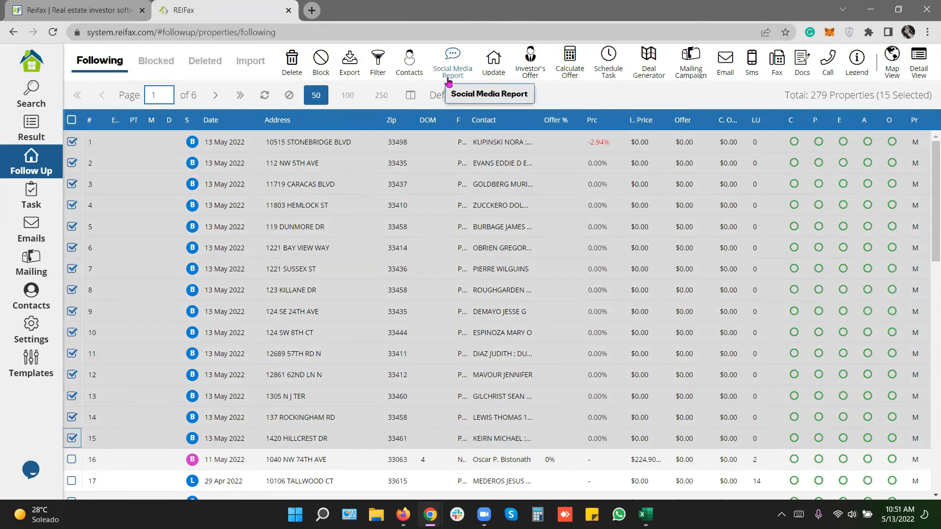
# Run Contacts > Skip Trace on the 15 selected properties and acknowledge the success dialog.
pyautogui.click(407, 62)
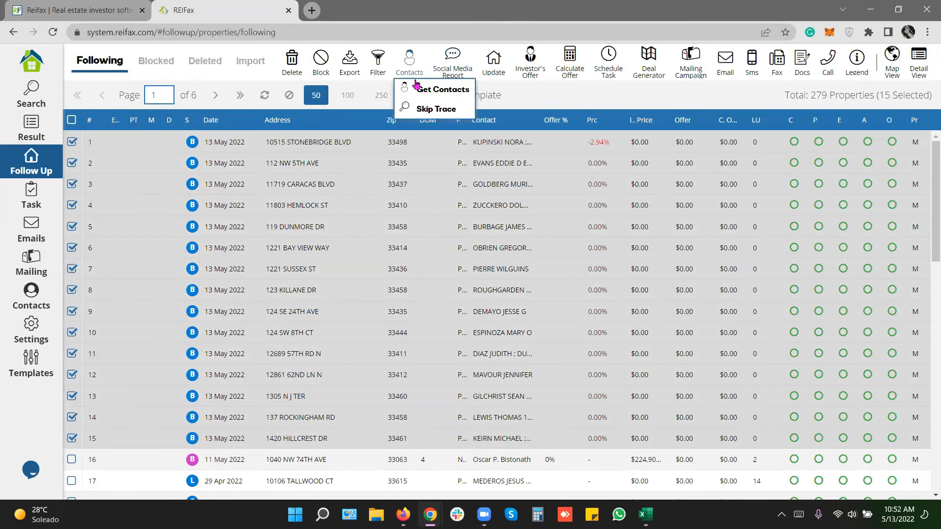
pyautogui.click(439, 111)
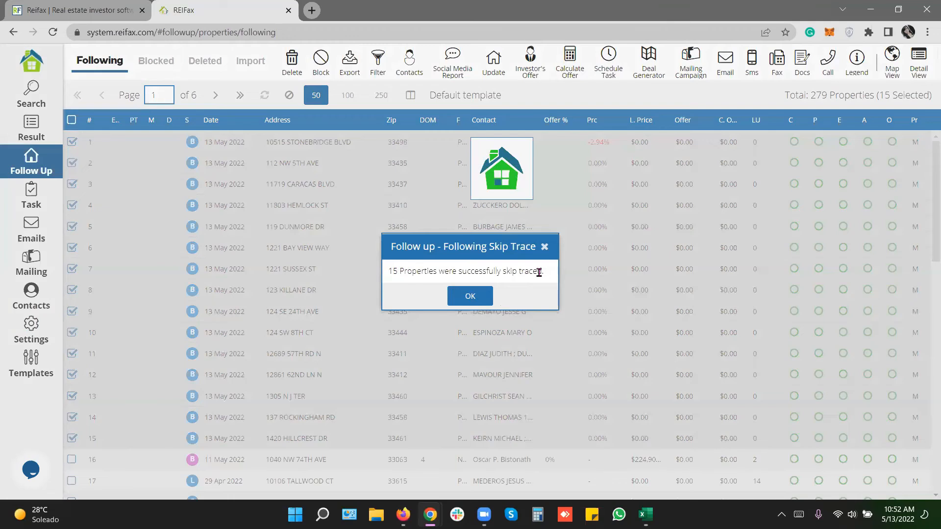
pyautogui.moveTo(539, 272); pyautogui.dragTo(394, 271)
pyautogui.click(466, 296)
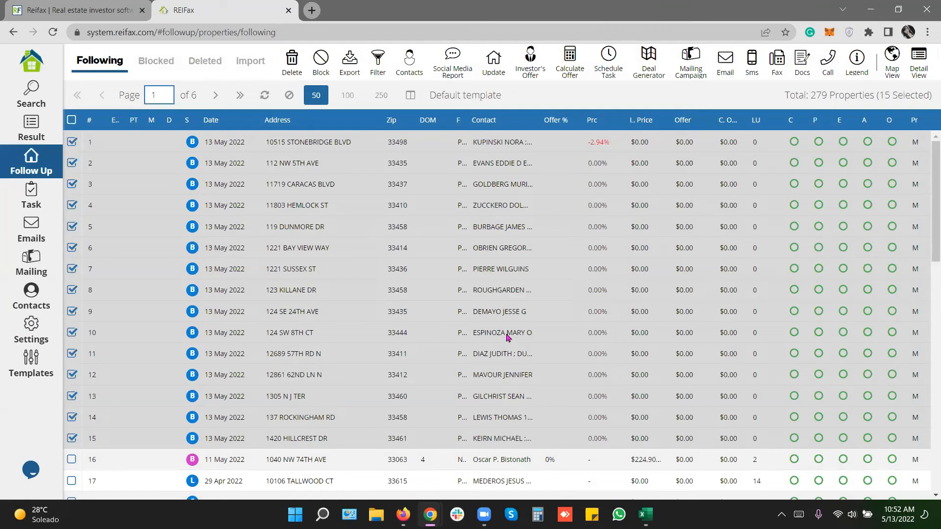
pyautogui.click(497, 140)
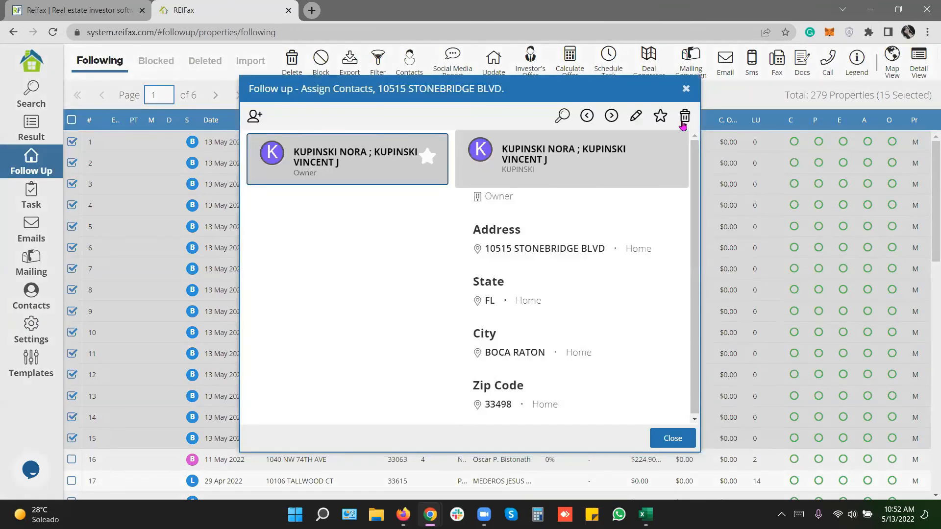
pyautogui.click(686, 89)
pyautogui.click(542, 245)
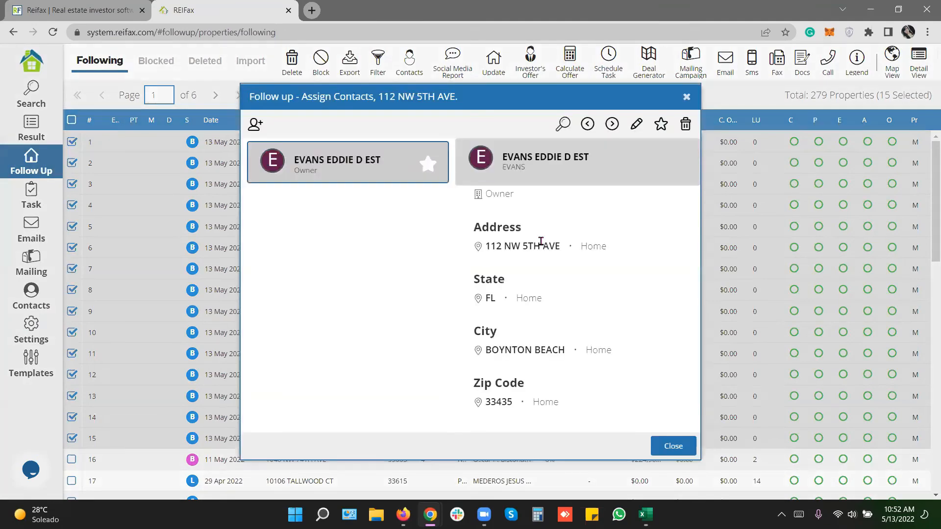
pyautogui.click(611, 124)
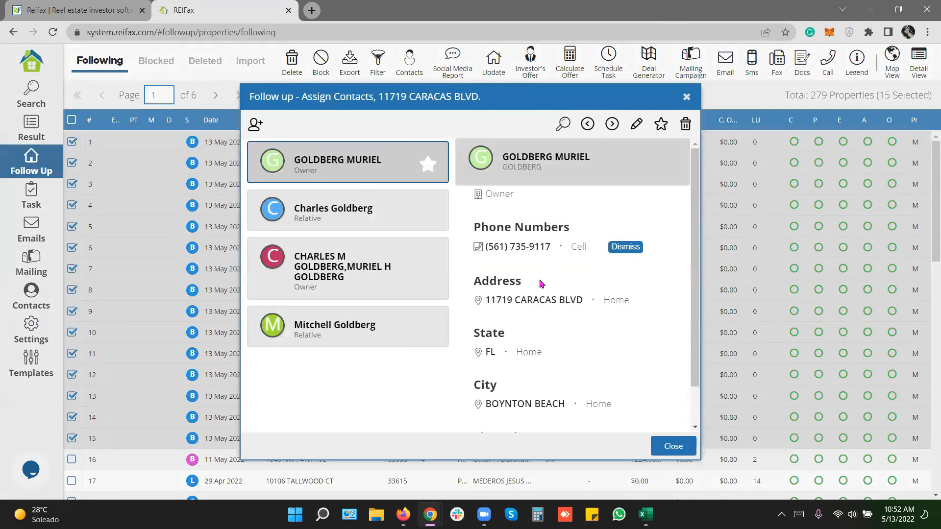
pyautogui.moveTo(363, 208); pyautogui.dragTo(367, 209)
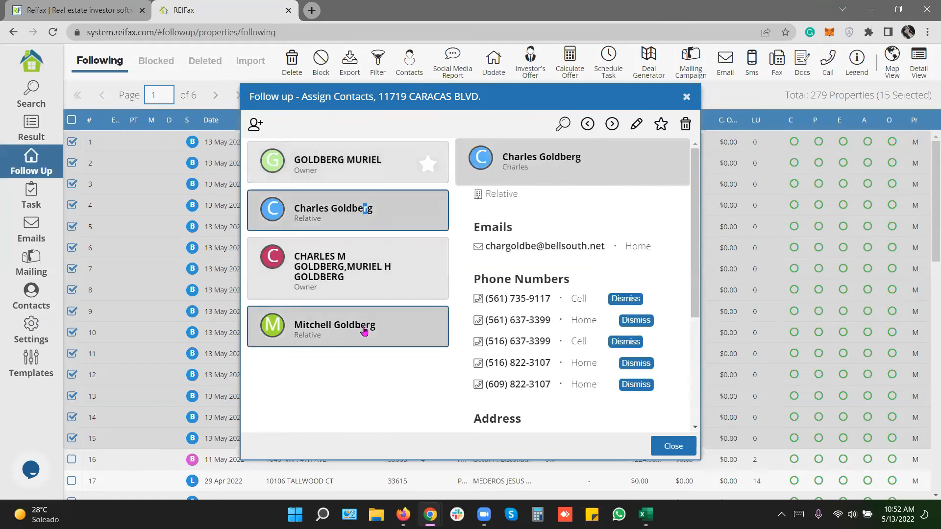
pyautogui.click(364, 332)
pyautogui.moveTo(508, 246); pyautogui.dragTo(642, 257)
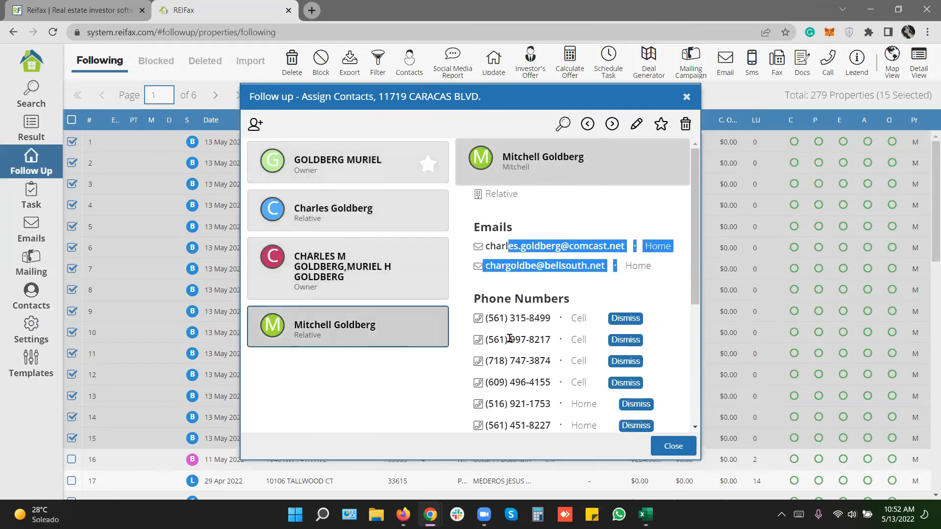
pyautogui.scroll(-4, 510, 338)
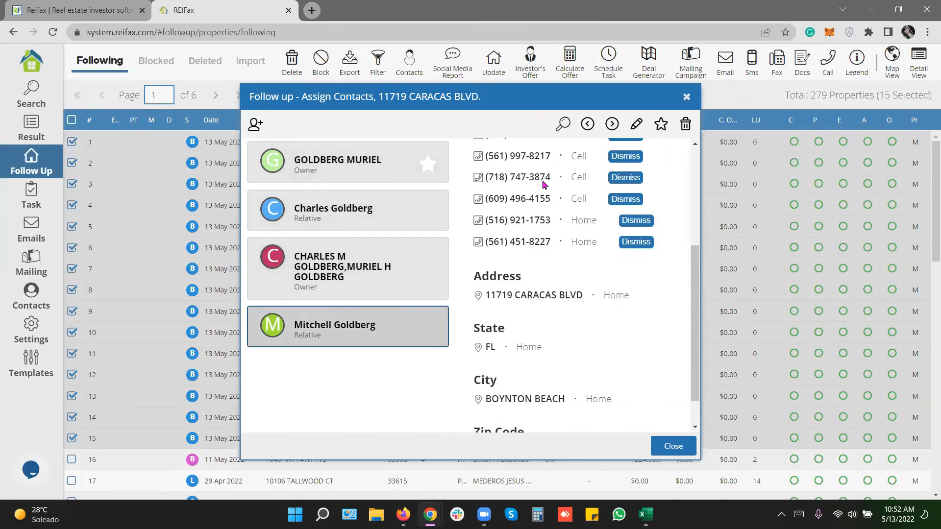
pyautogui.press('Escape')
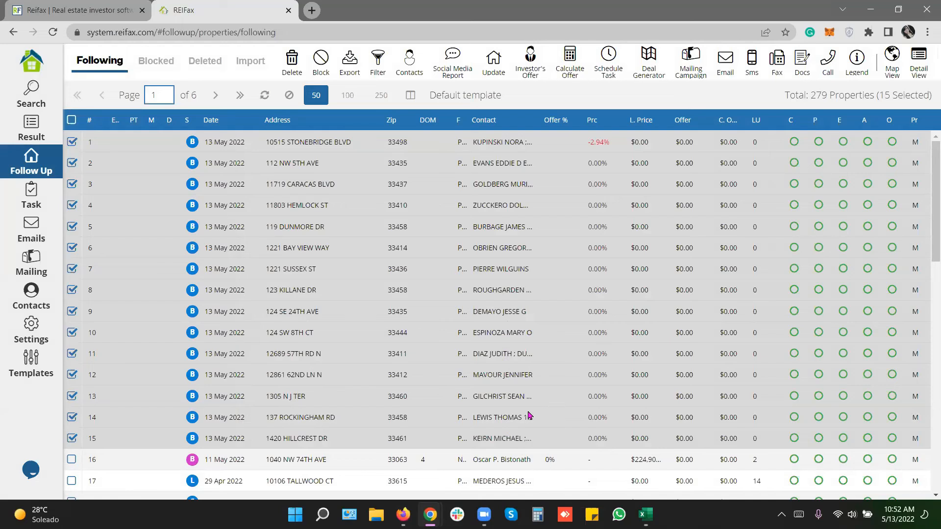
pyautogui.click(501, 270)
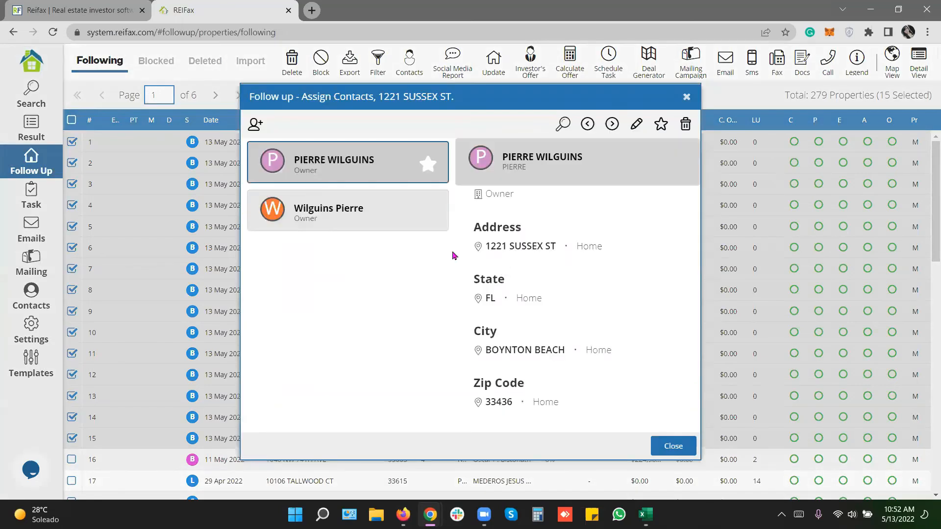
pyautogui.click(382, 212)
pyautogui.click(688, 97)
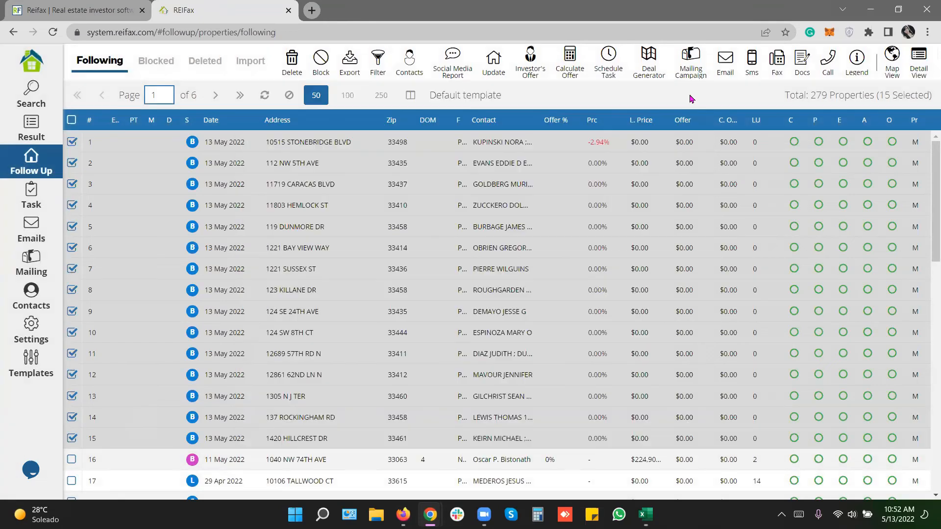
pyautogui.click(609, 63)
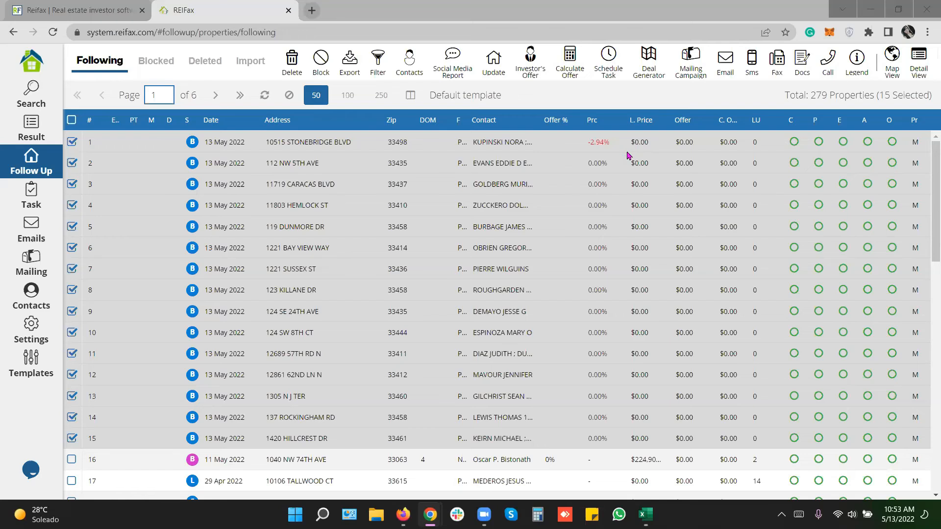
# Open the assigned contacts for row 7's property and review the second owner contact.
pyautogui.click(640, 101)
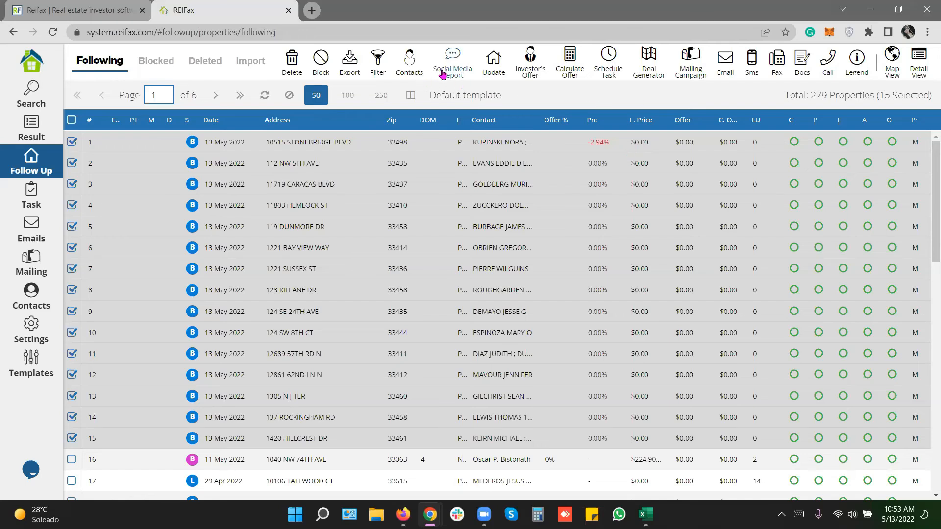
pyautogui.click(407, 68)
pyautogui.click(524, 271)
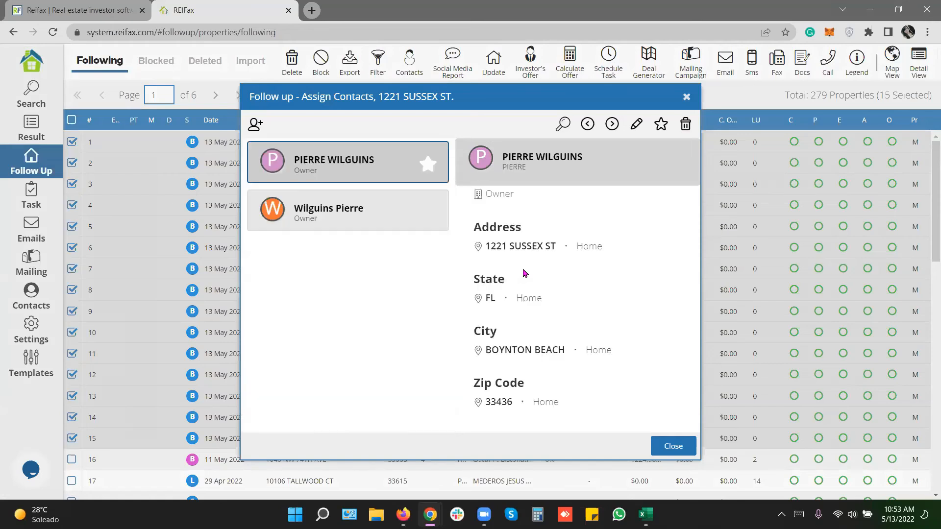
pyautogui.click(399, 222)
pyautogui.moveTo(516, 248); pyautogui.dragTo(655, 242)
pyautogui.click(686, 96)
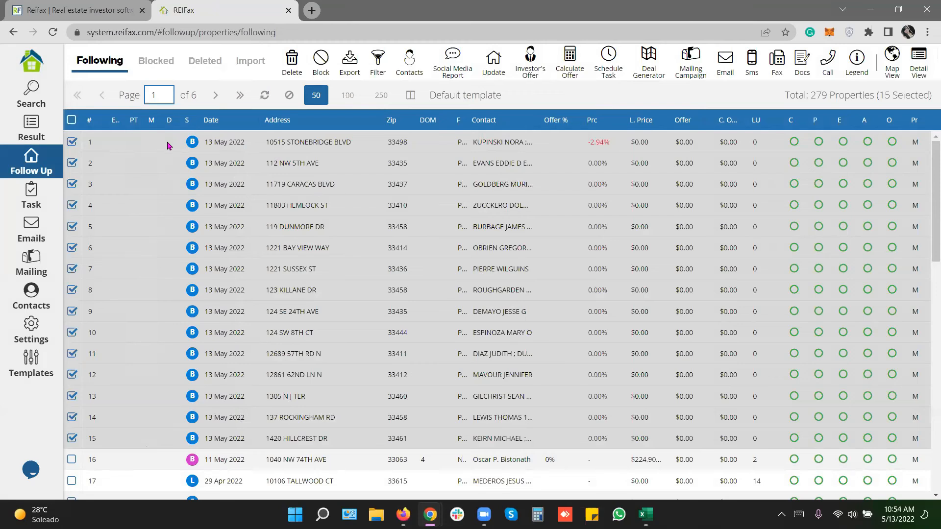
# Switch to the 77-property Result list and select every property.
pyautogui.click(45, 133)
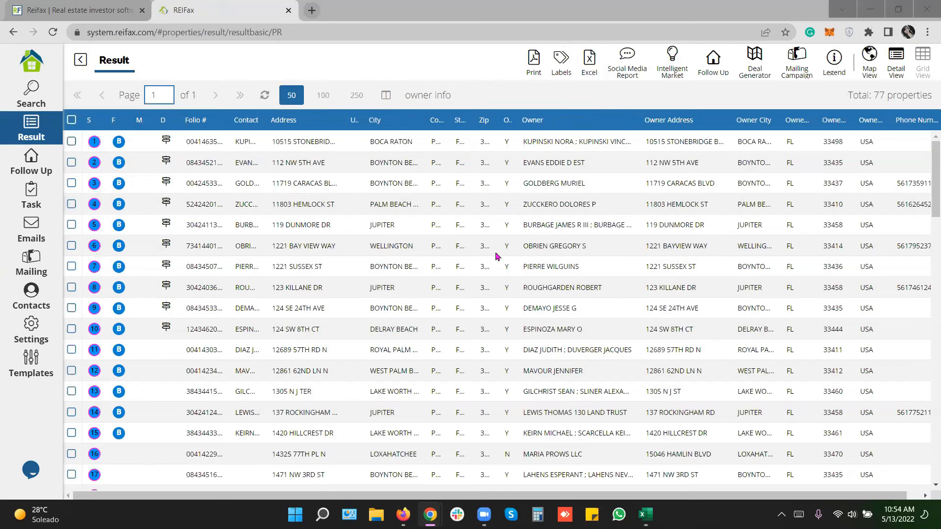
pyautogui.click(679, 106)
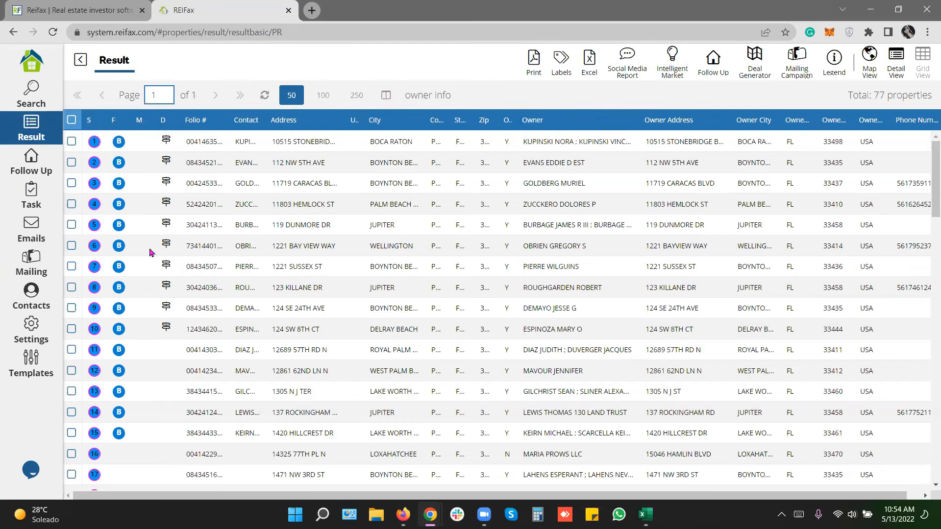
pyautogui.hotkey('ctrl', 'a')
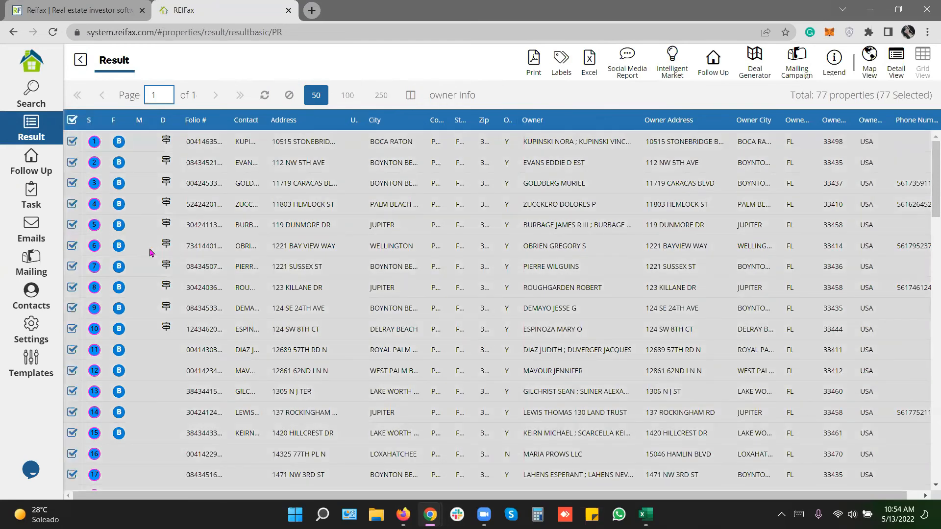
# Try an Intelligent Market grouping of individual owners with a lower owns count.
pyautogui.click(675, 76)
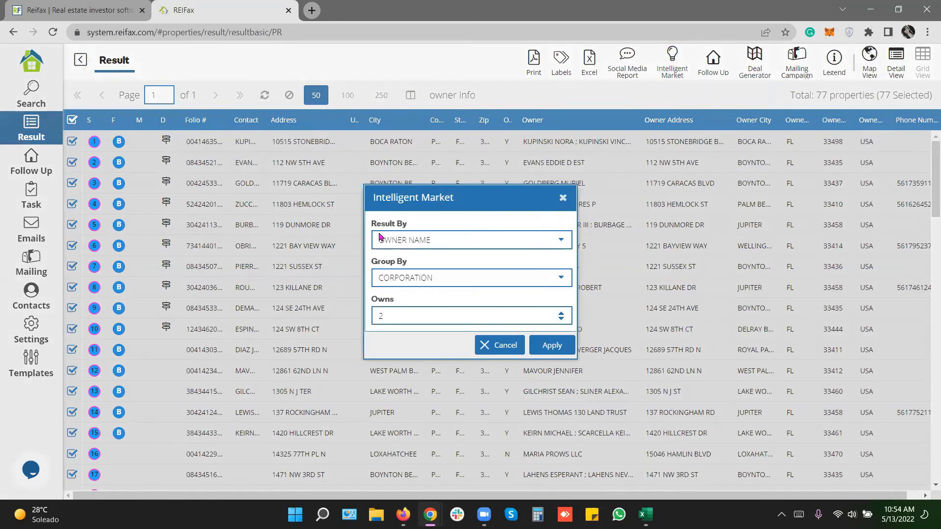
pyautogui.click(560, 279)
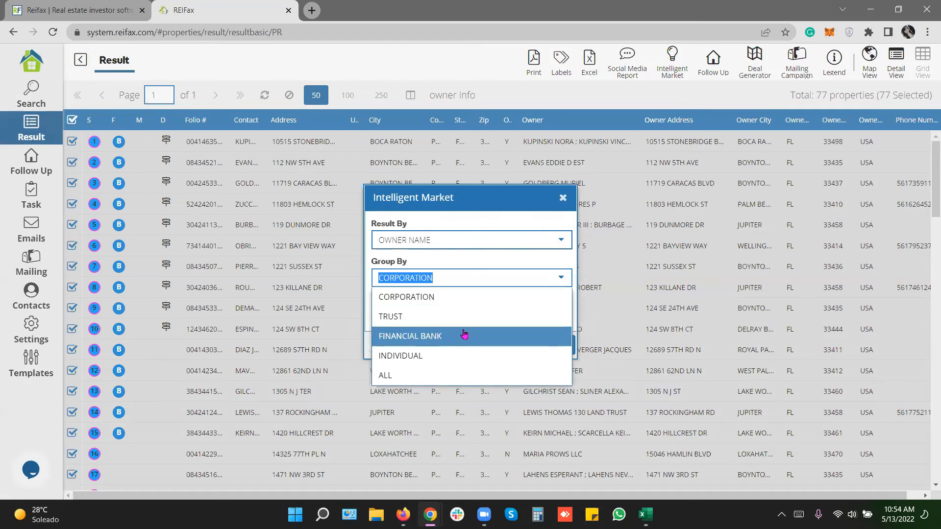
pyautogui.click(457, 357)
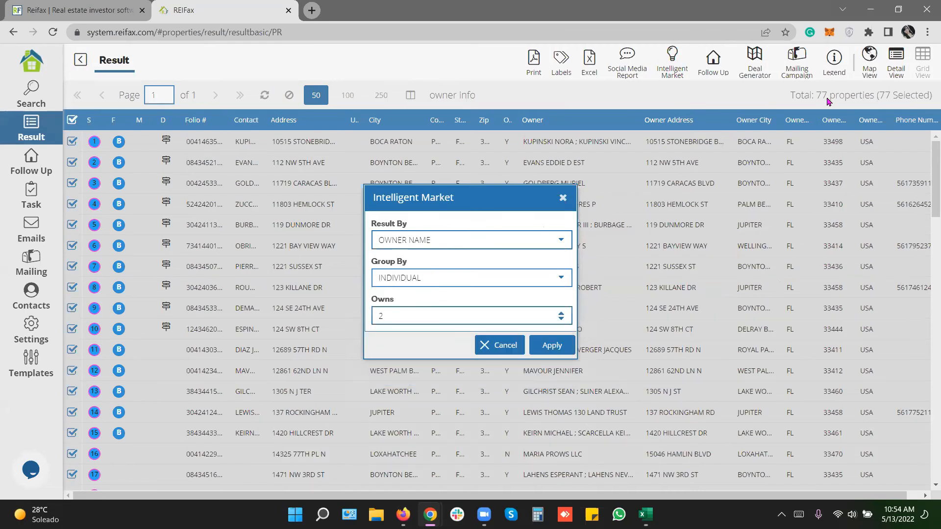
pyautogui.doubleClick(424, 276)
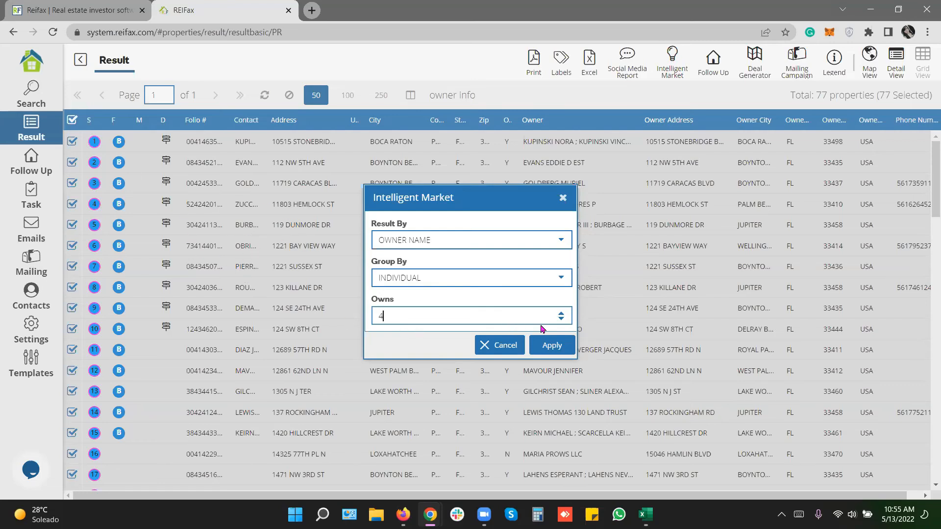
pyautogui.click(561, 320)
# Group by Trust owners owning 3 properties and apply, which returns no results.
pyautogui.click(557, 279)
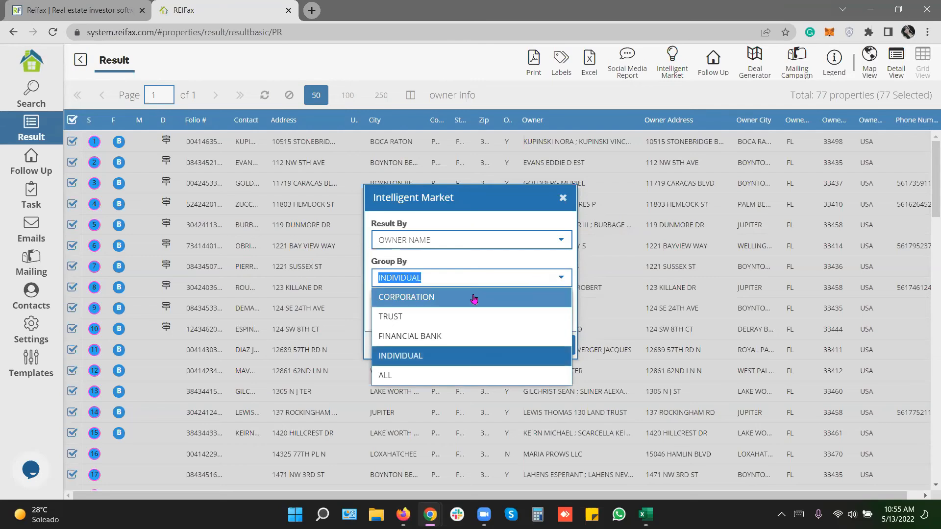
pyautogui.click(547, 291)
pyautogui.click(560, 280)
pyautogui.click(454, 315)
pyautogui.click(560, 312)
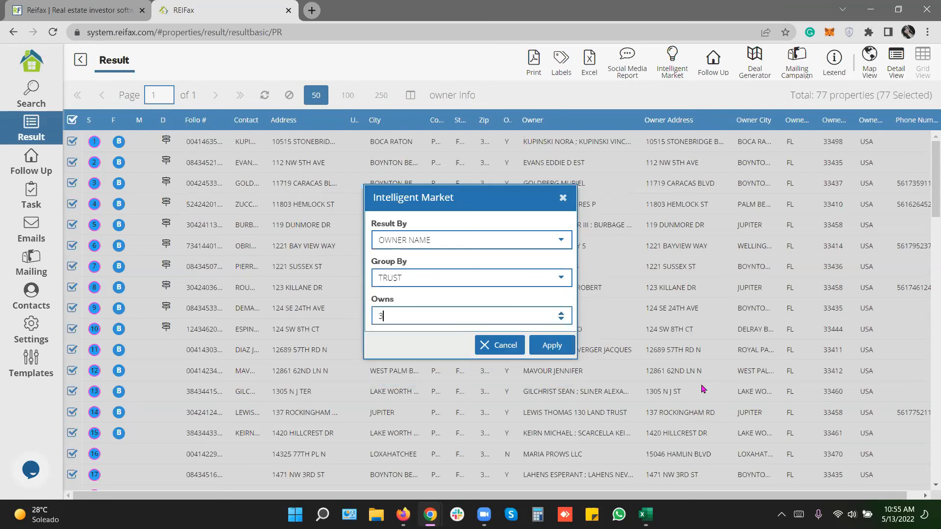
pyautogui.click(410, 317)
pyautogui.click(552, 344)
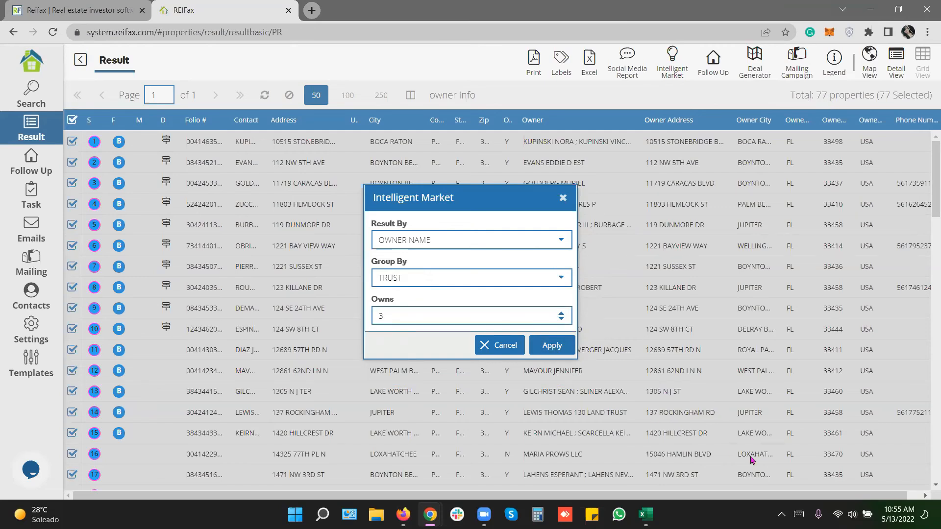
pyautogui.click(562, 350)
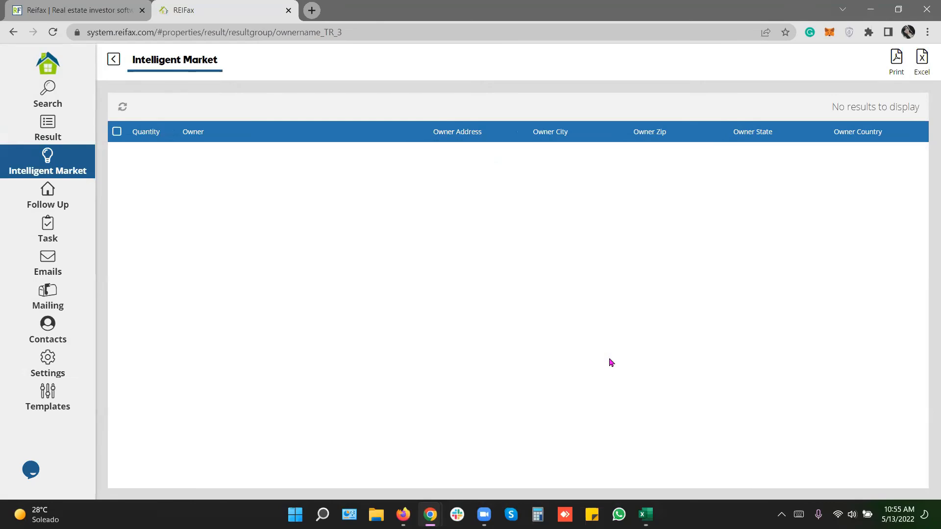
# Load the saved search '2. Hillsborough Off Market Open Violations since 2021'.
pyautogui.click(48, 95)
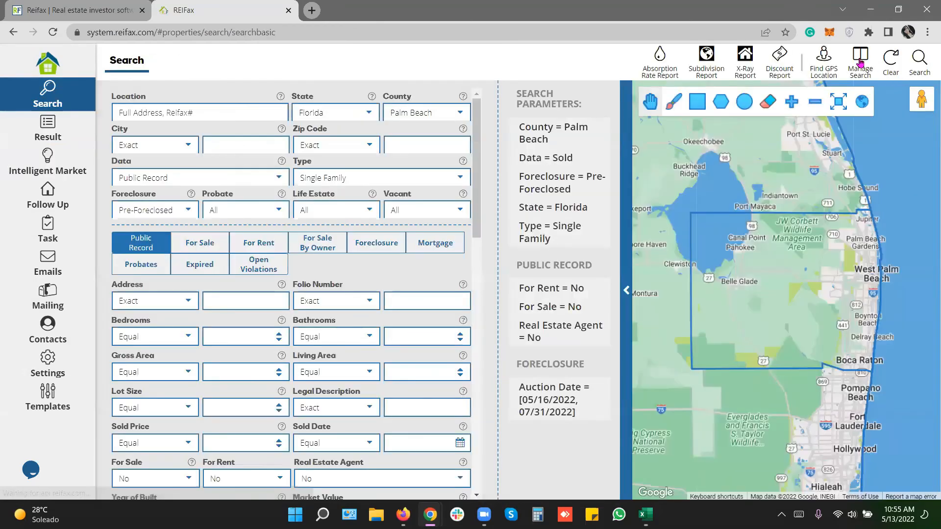
pyautogui.click(860, 62)
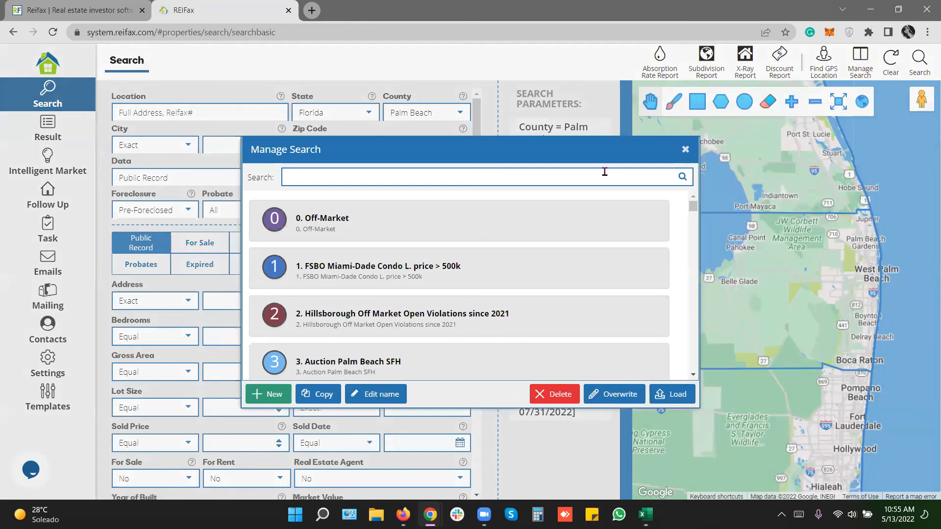
pyautogui.click(577, 299)
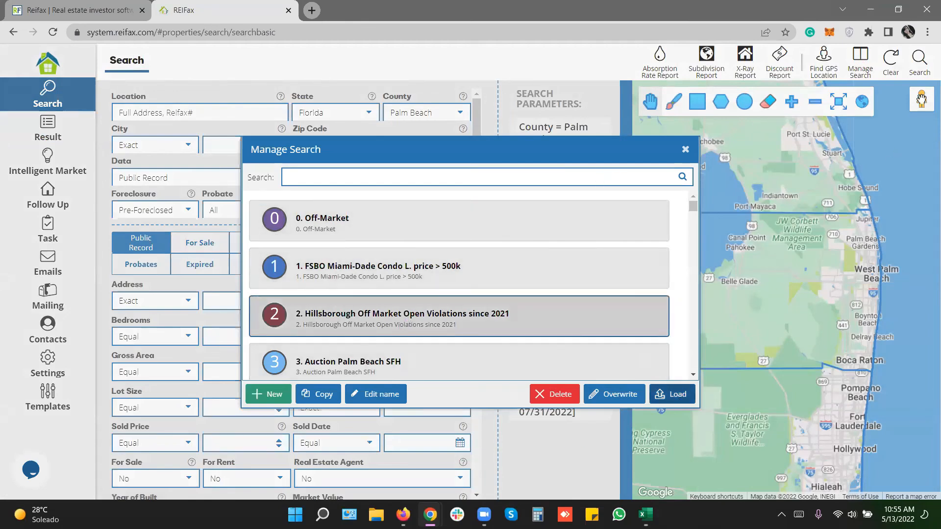
pyautogui.click(671, 394)
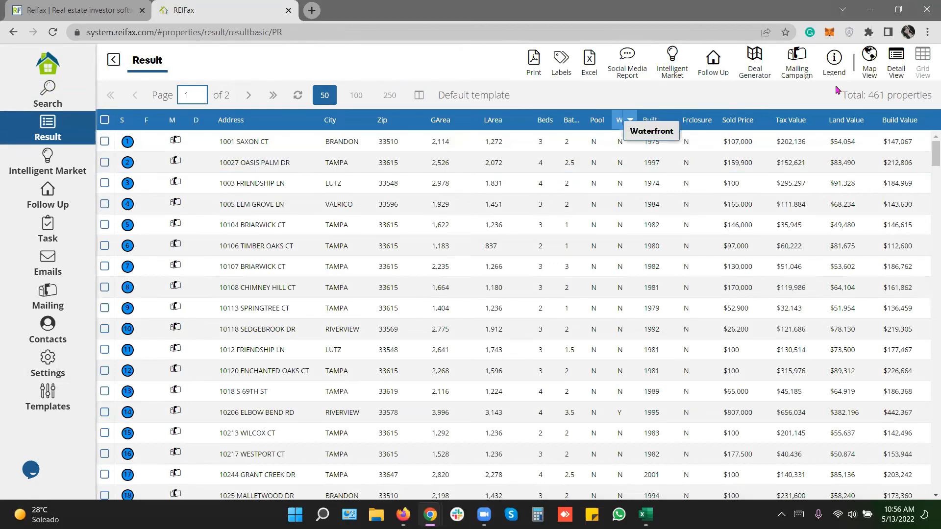
# Tick the header checkbox so all 461 Hillsborough properties are selected.
pyautogui.moveTo(872, 94); pyautogui.dragTo(927, 102)
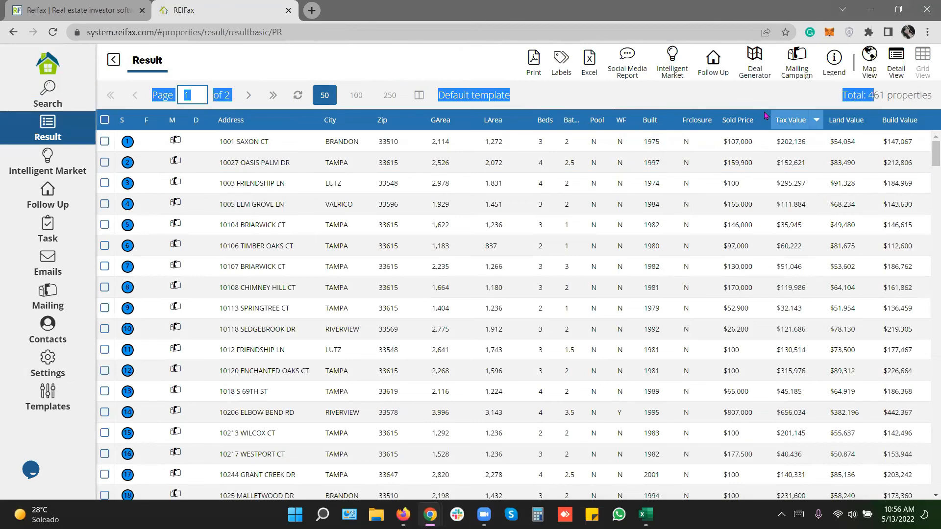
pyautogui.click(719, 101)
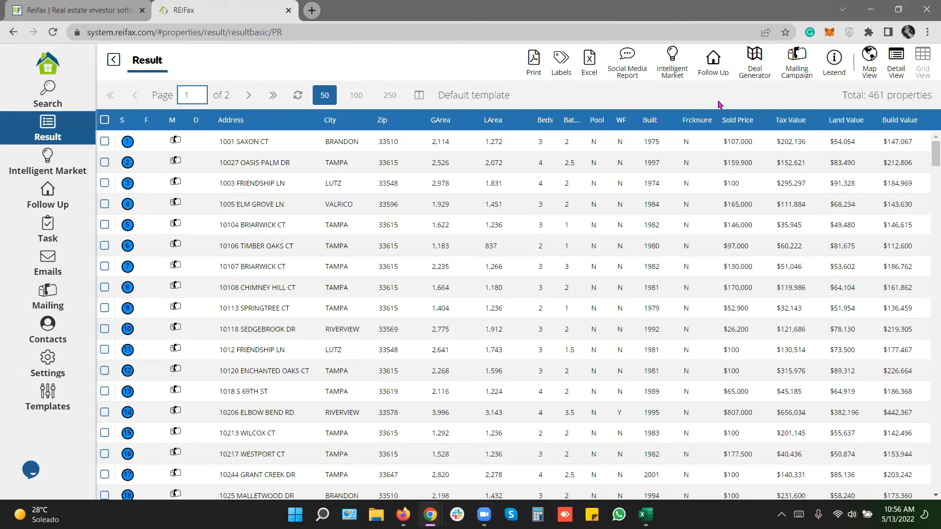
pyautogui.click(101, 122)
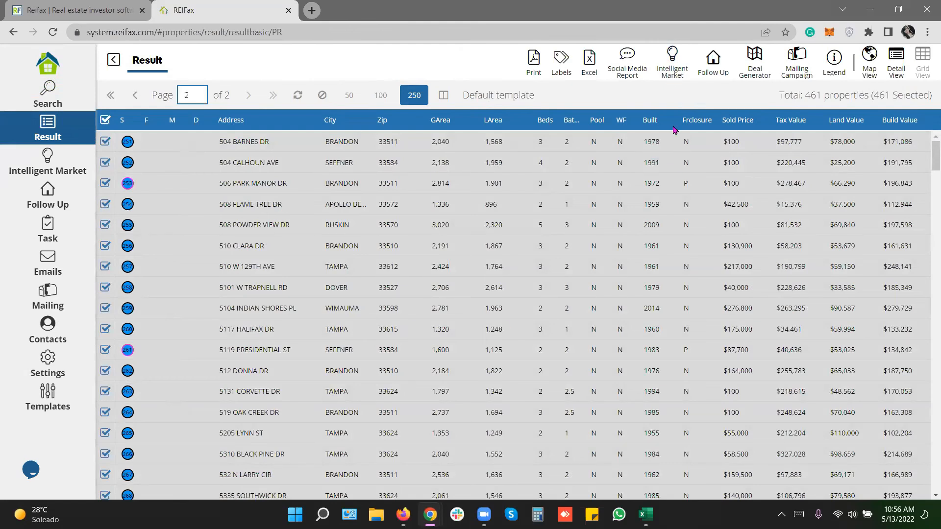
# Apply Intelligent Market grouping by Corporation with owns 2, yielding two Santa Ana LLCs.
pyautogui.click(670, 76)
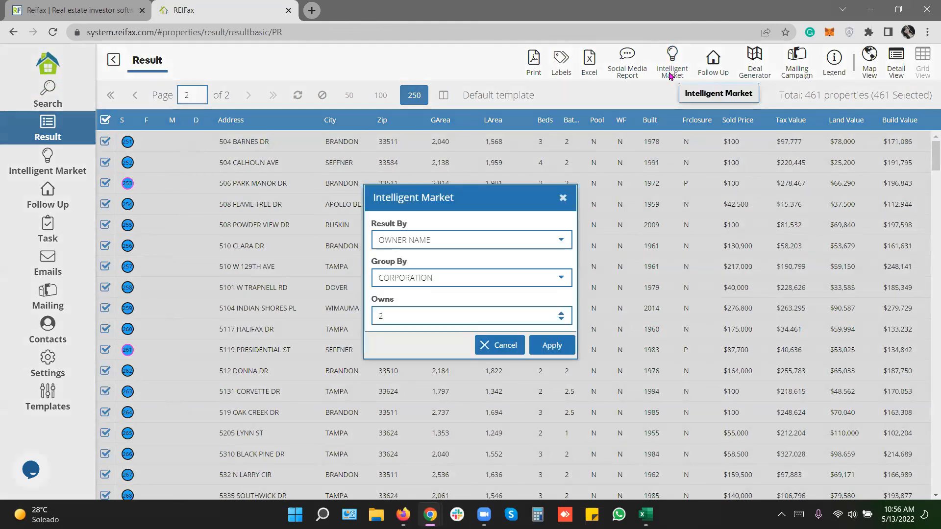
pyautogui.moveTo(411, 278); pyautogui.dragTo(348, 273)
pyautogui.moveTo(415, 319); pyautogui.dragTo(354, 308)
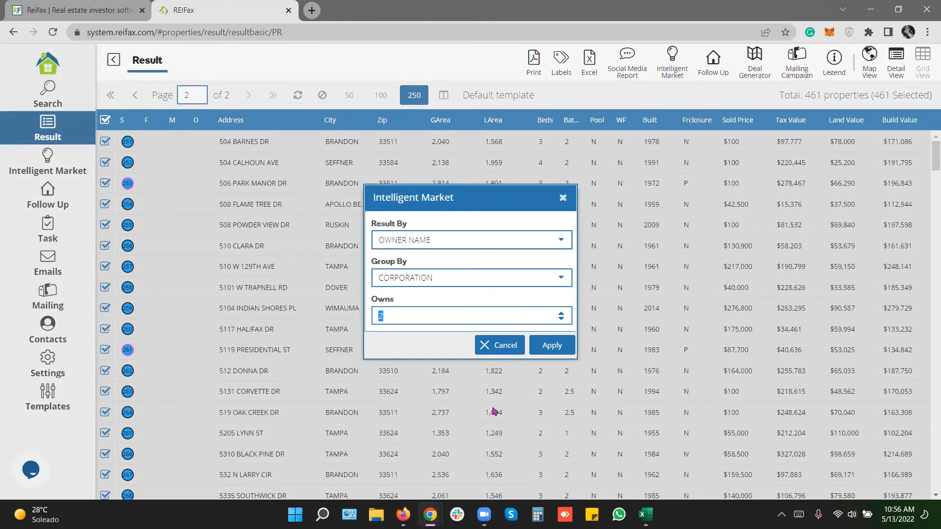
pyautogui.click(569, 349)
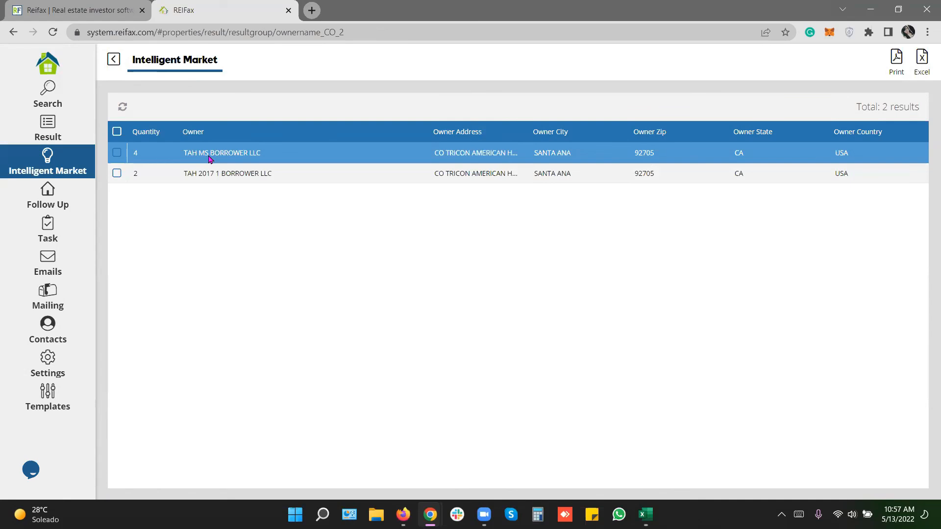
# Open TAH MS BORROWER LLC's four properties and review the first property's overview.
pyautogui.doubleClick(267, 162)
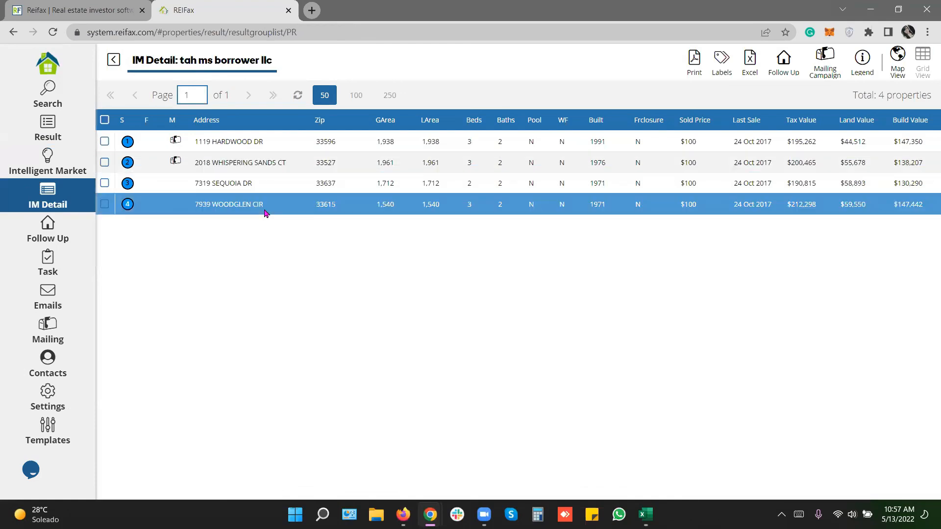
pyautogui.doubleClick(244, 145)
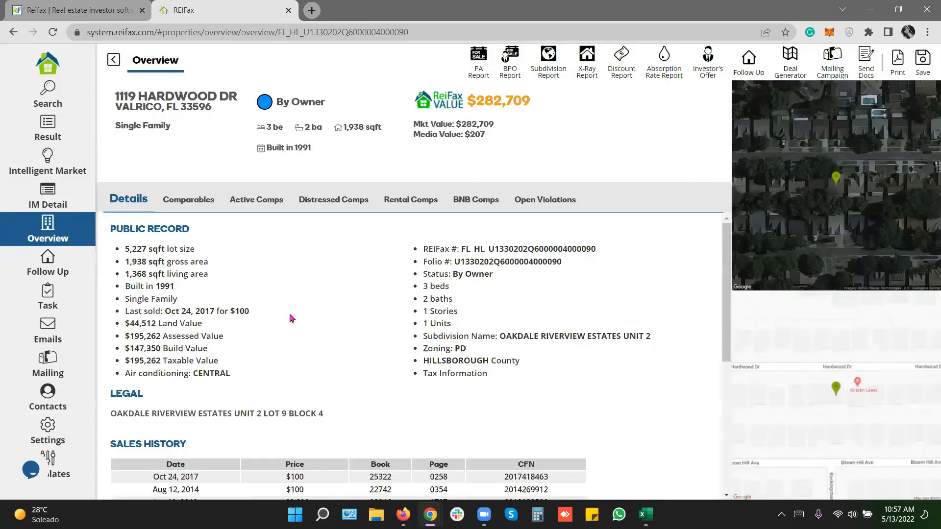
pyautogui.scroll(-3, 291, 318)
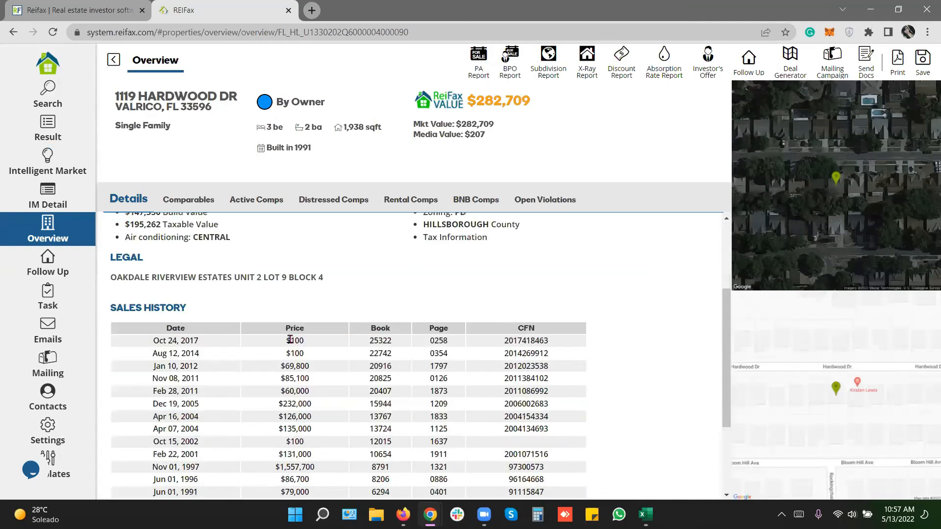
pyautogui.scroll(-2, 289, 338)
pyautogui.scroll(2, 165, 267)
pyautogui.moveTo(165, 271); pyautogui.dragTo(326, 271)
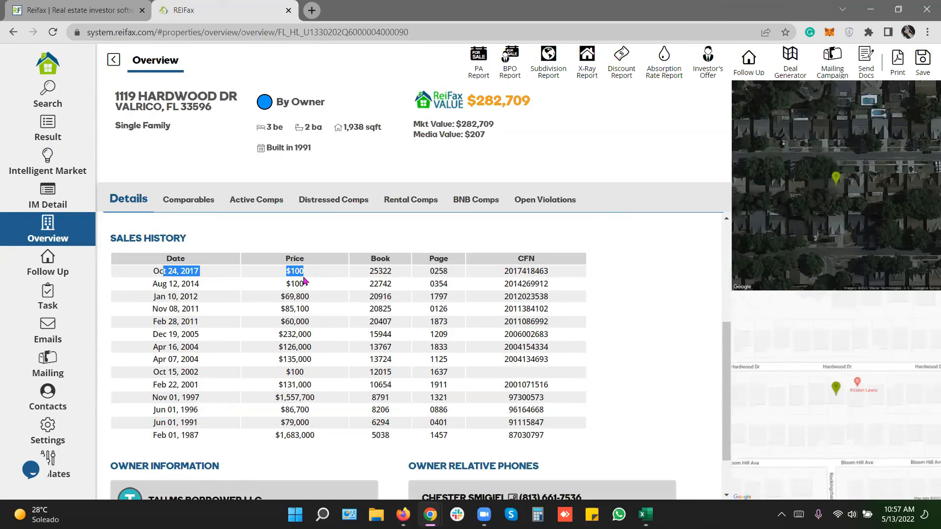
pyautogui.scroll(-2, 304, 280)
pyautogui.moveTo(160, 439); pyautogui.dragTo(272, 439)
# Step back through the LLC and corporate owner lists to the 461-property results.
pyautogui.click(113, 59)
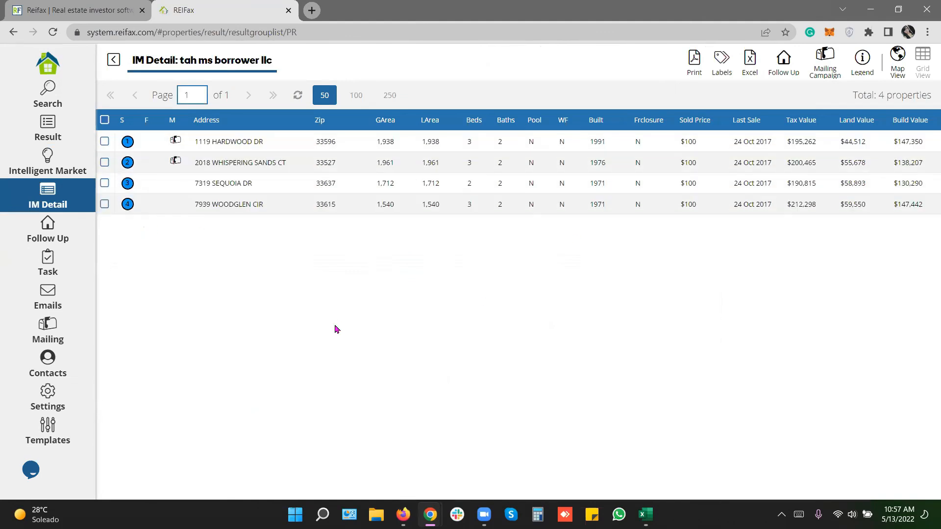
pyautogui.click(115, 62)
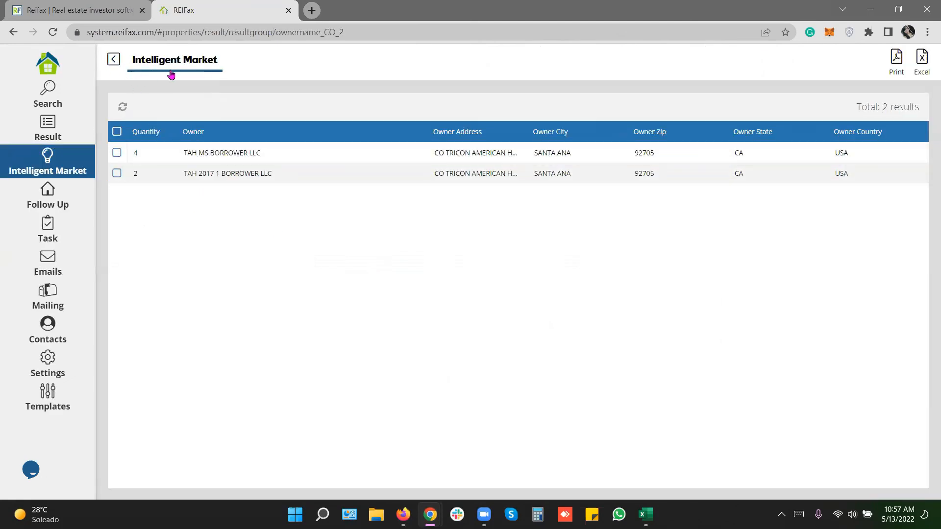
pyautogui.click(113, 61)
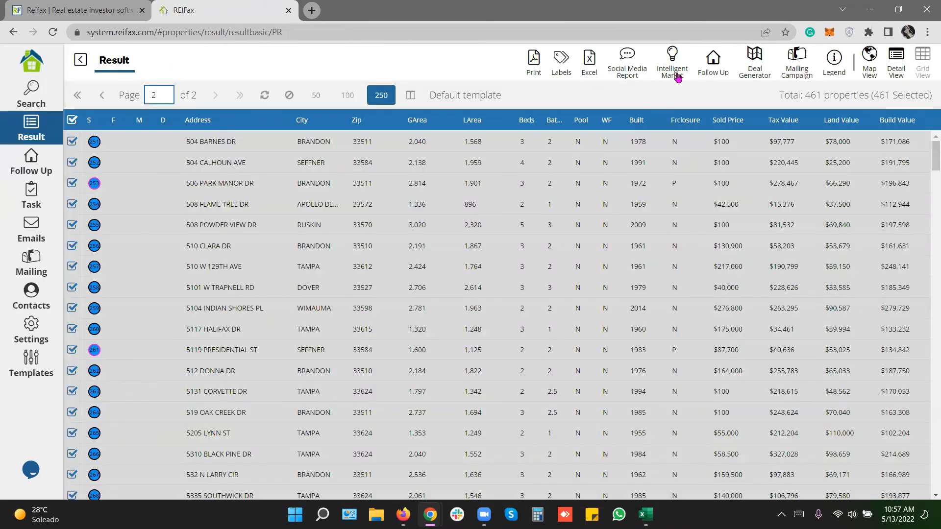
pyautogui.click(679, 77)
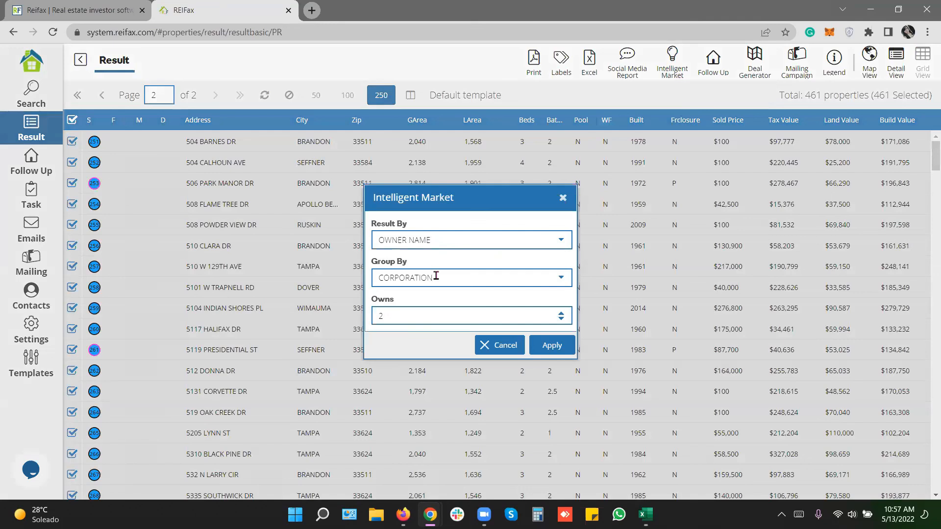
pyautogui.click(561, 278)
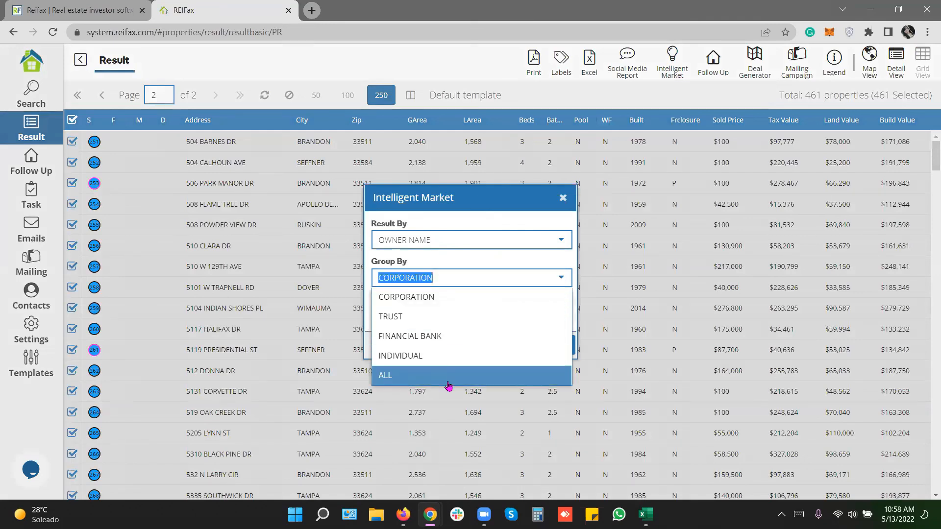
pyautogui.click(515, 217)
pyautogui.doubleClick(382, 316)
pyautogui.click(563, 197)
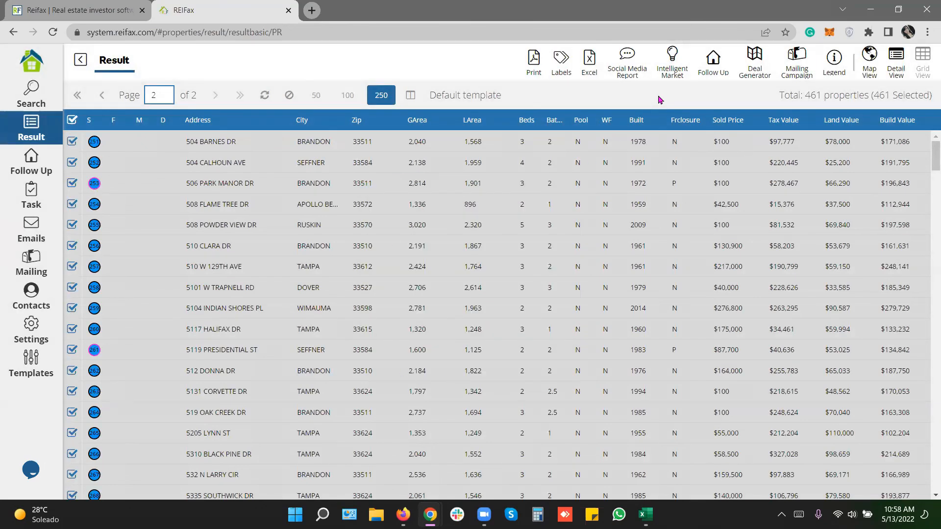
pyautogui.click(626, 58)
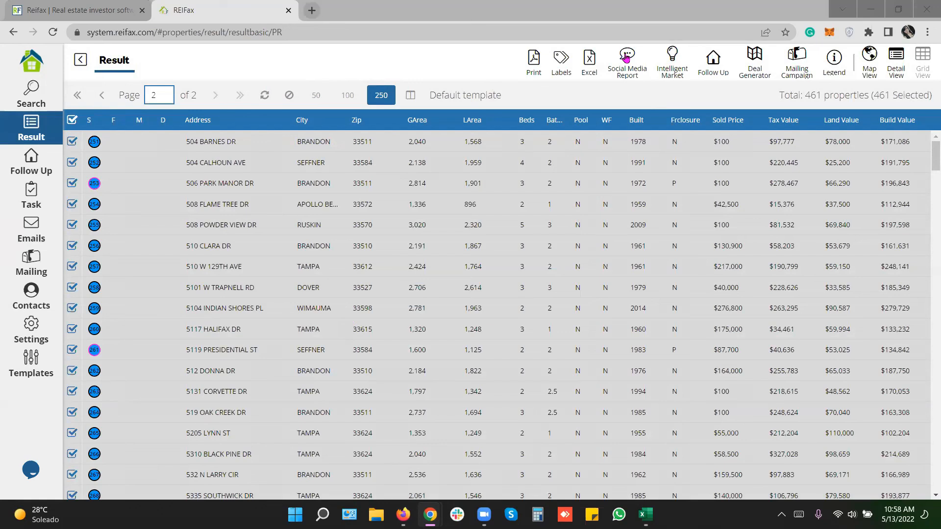
# Load the saved search '5. For Sale Duval SFH L. Price 50-400K P. Equity >5%'.
pyautogui.click(30, 96)
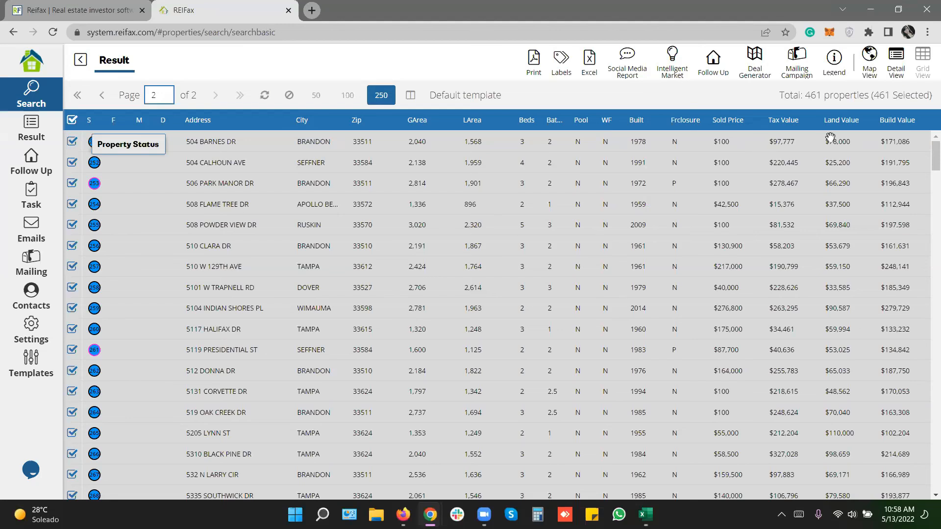
pyautogui.click(864, 71)
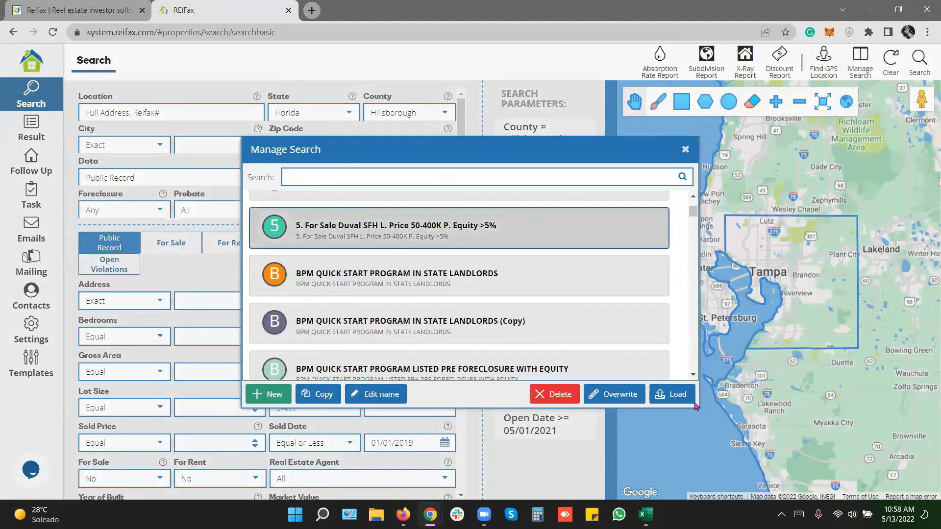
pyautogui.click(675, 395)
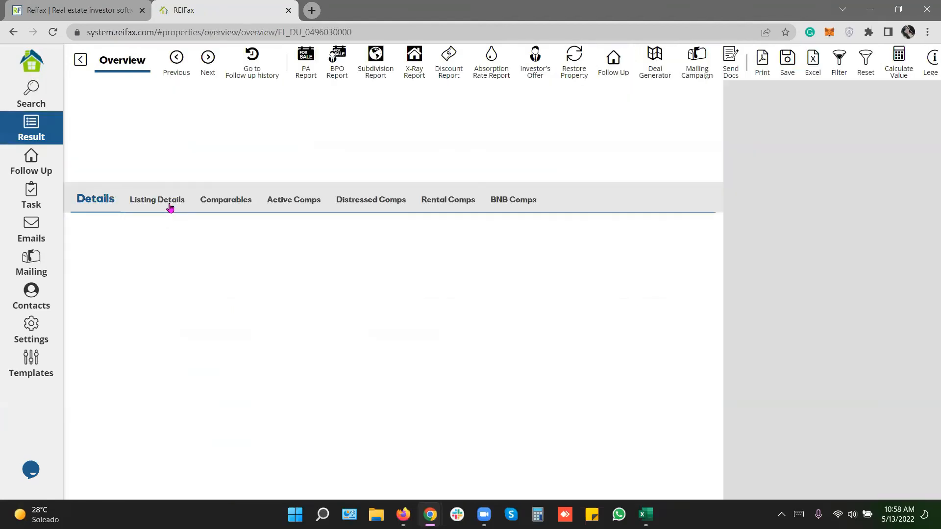
pyautogui.click(166, 201)
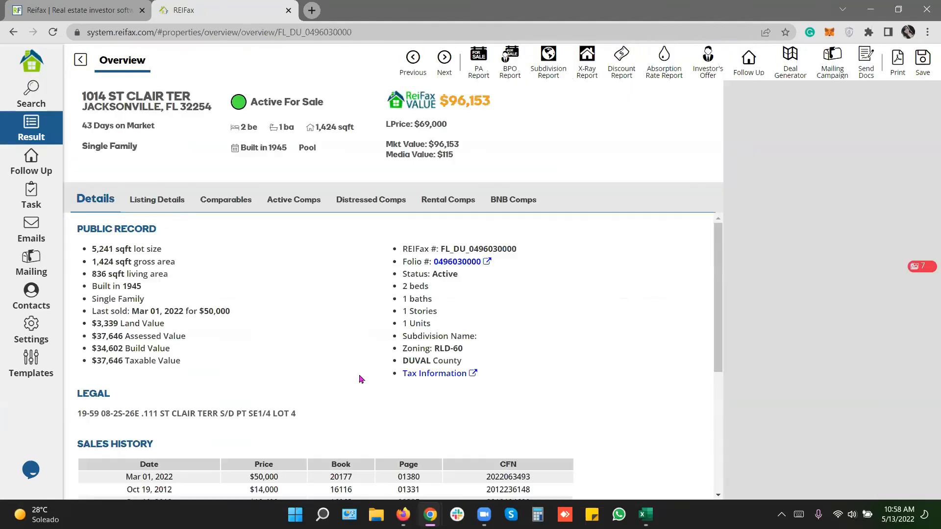
pyautogui.scroll(-3, 239, 405)
pyautogui.scroll(-4, 239, 405)
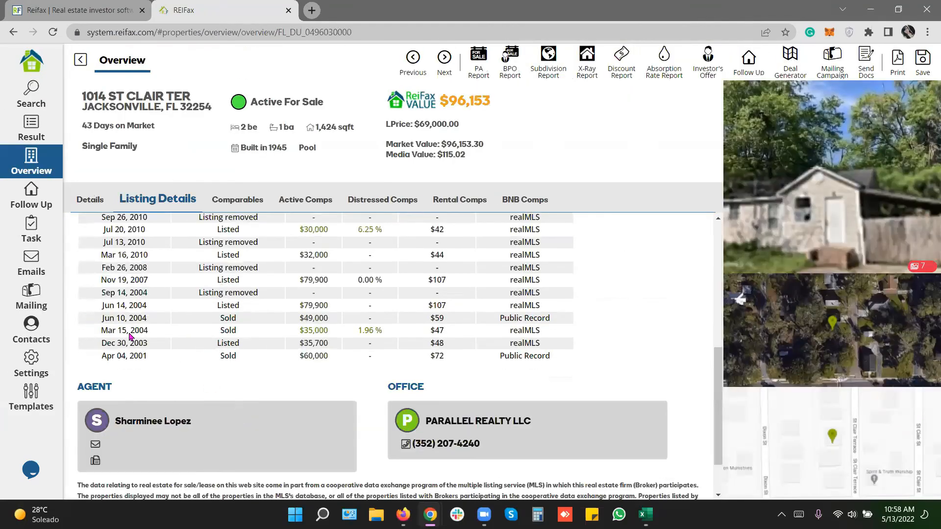
pyautogui.scroll(-2, 112, 387)
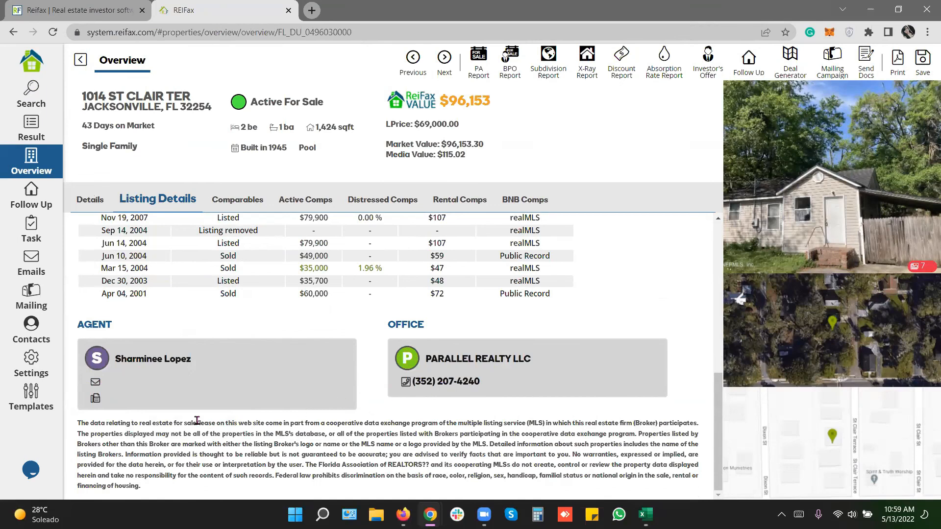
pyautogui.scroll(5, 193, 405)
pyautogui.moveTo(91, 324); pyautogui.dragTo(590, 339)
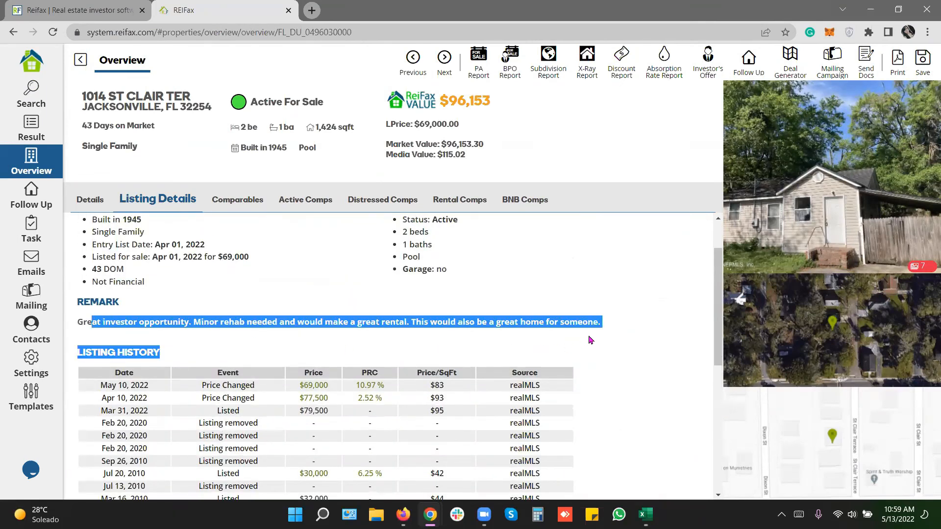
# Check the public-record owner WE FLIP FLA LLC, then return to the Duval results.
pyautogui.click(100, 206)
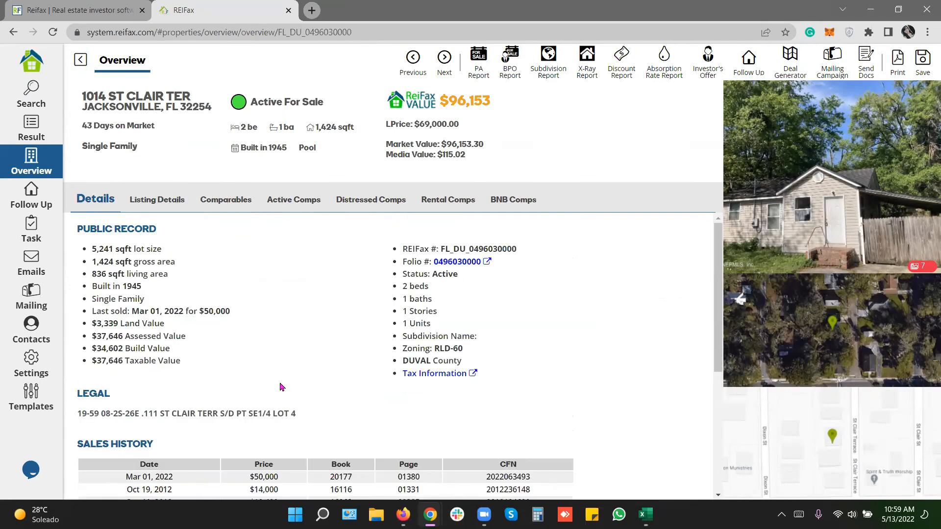
pyautogui.scroll(-5, 283, 387)
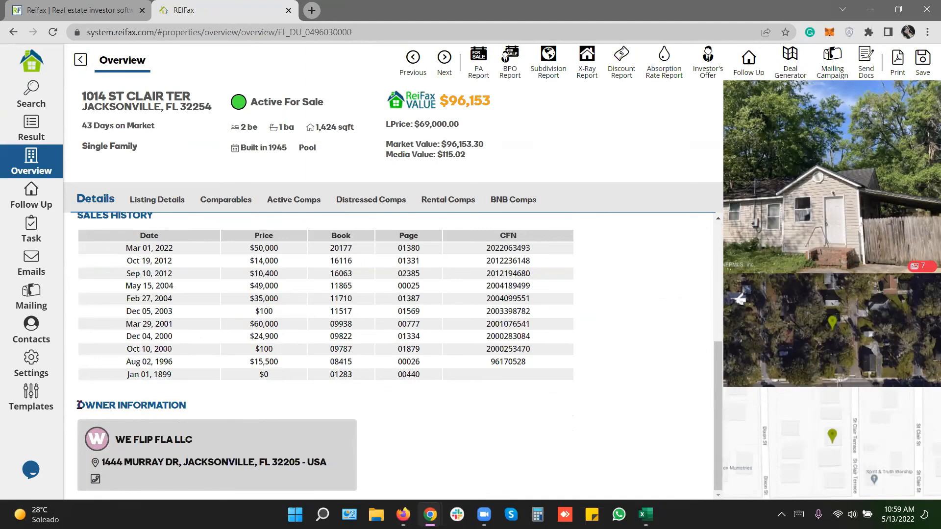
pyautogui.moveTo(77, 404); pyautogui.dragTo(204, 413)
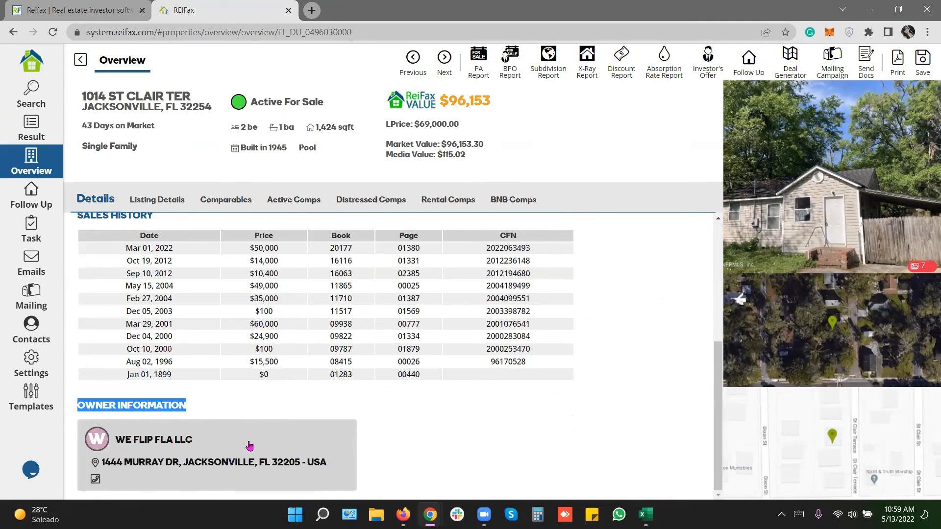
pyautogui.click(180, 443)
pyautogui.doubleClick(178, 441)
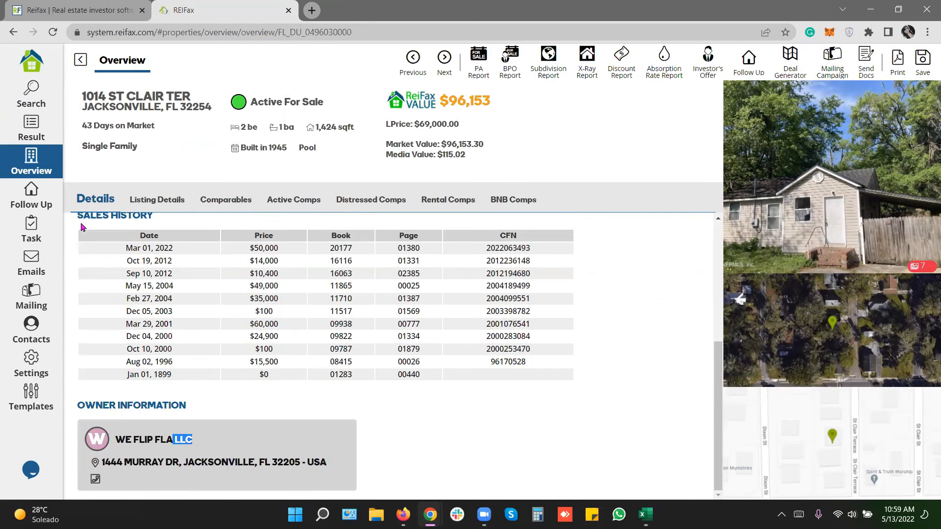
pyautogui.click(34, 135)
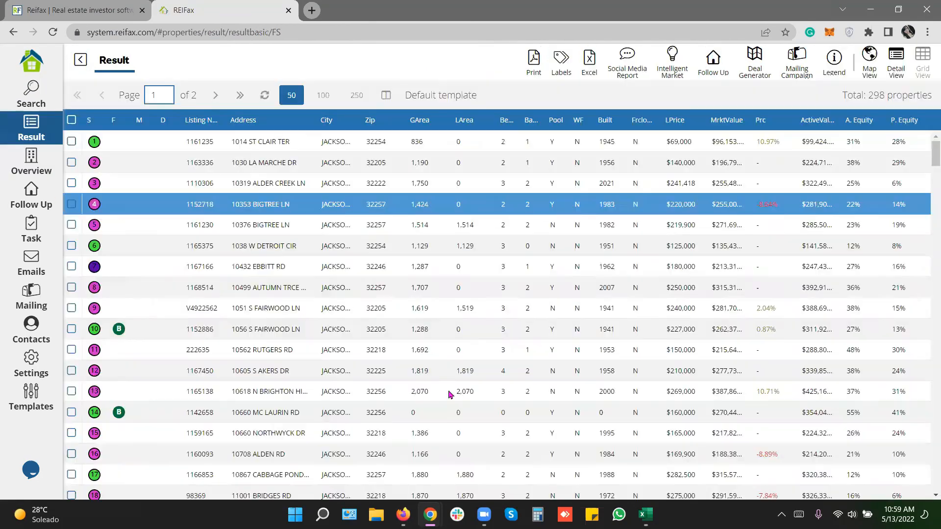
pyautogui.click(306, 380)
pyautogui.scroll(-5, 306, 380)
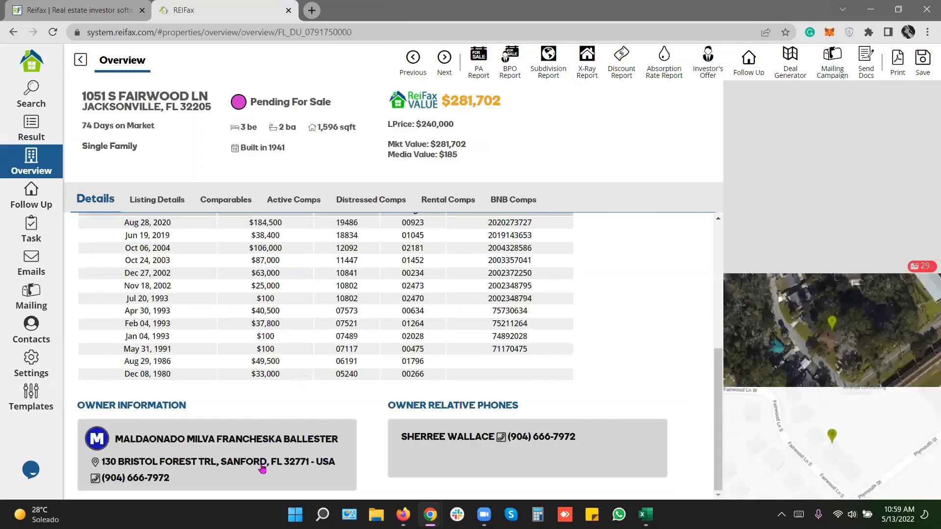
pyautogui.moveTo(123, 441); pyautogui.dragTo(342, 446)
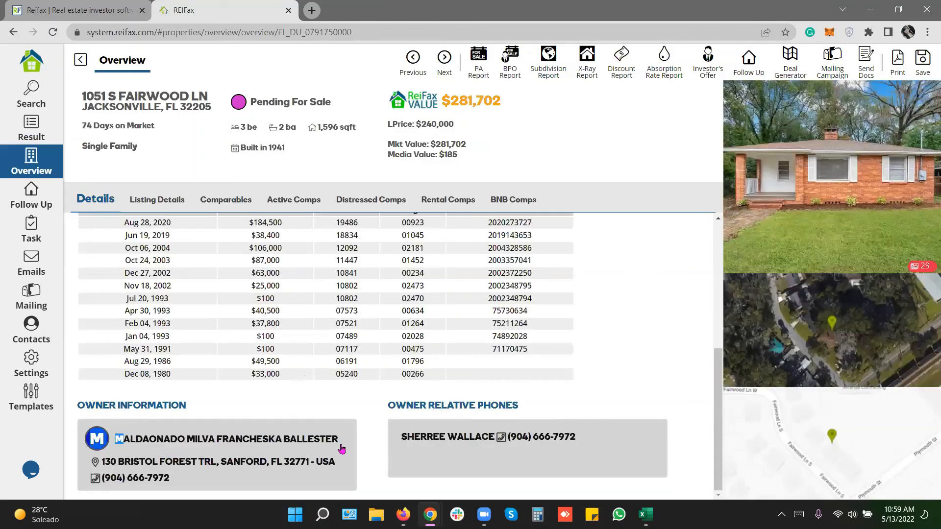
pyautogui.moveTo(102, 478); pyautogui.dragTo(177, 483)
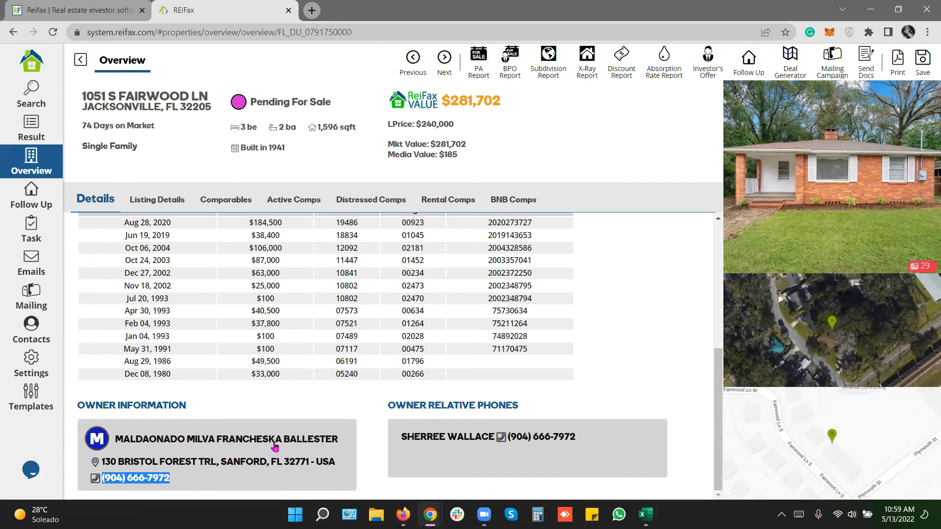
pyautogui.click(17, 192)
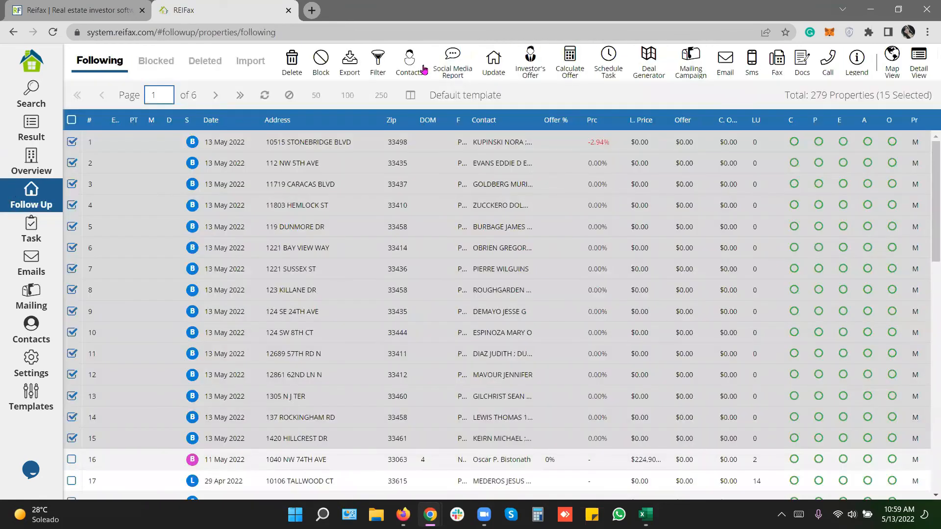
# Show Contacts options for the followed properties, then open and close the live chat.
pyautogui.click(409, 66)
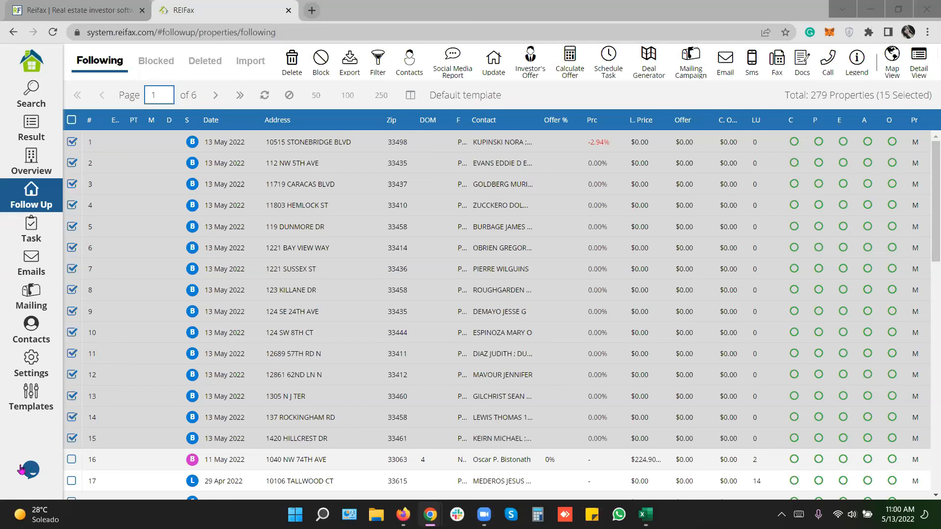
pyautogui.click(36, 470)
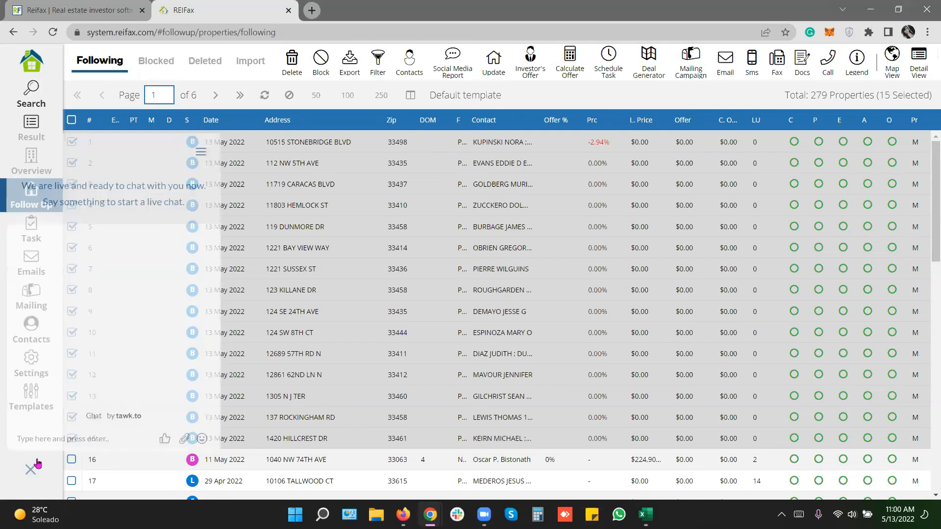
pyautogui.click(30, 469)
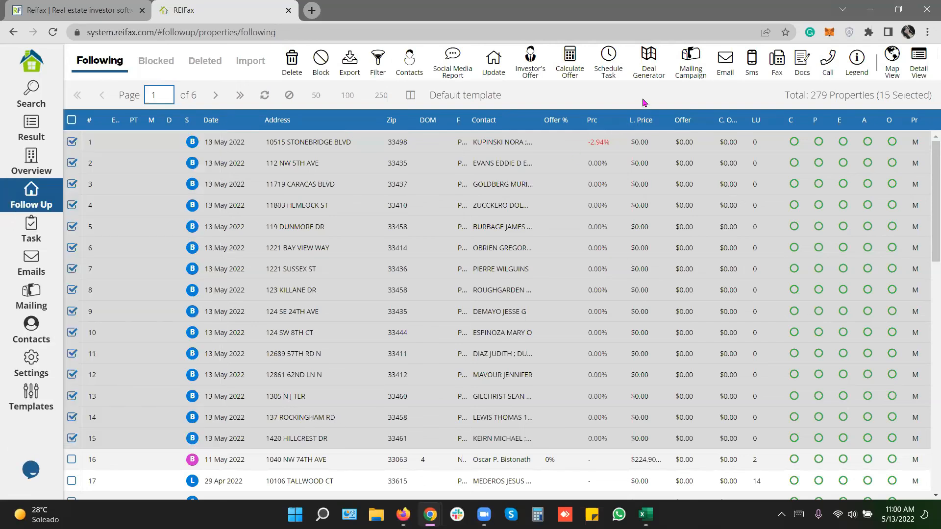
# Open the REIFax YouTube channel from reifax.com and list its uploaded videos.
pyautogui.click(74, 19)
pyautogui.click(831, 324)
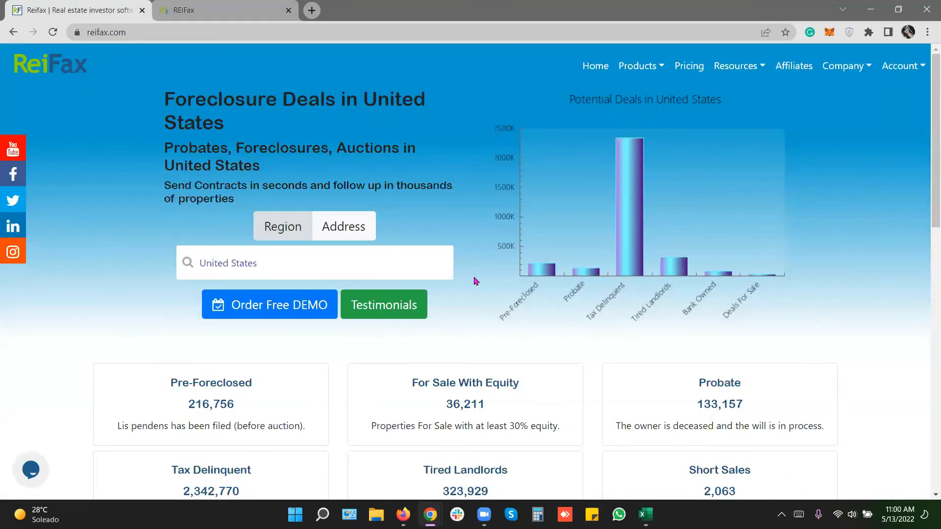
pyautogui.click(128, 32)
pyautogui.click(18, 153)
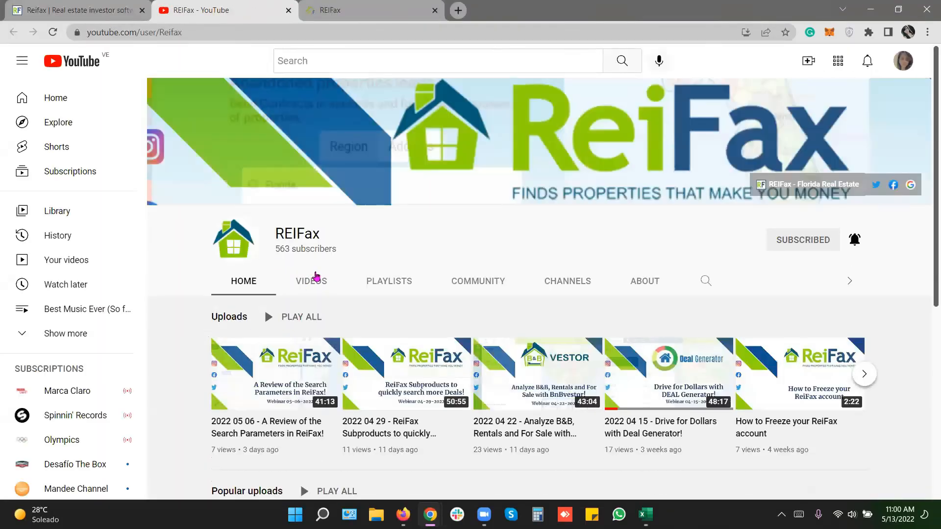
pyautogui.click(311, 282)
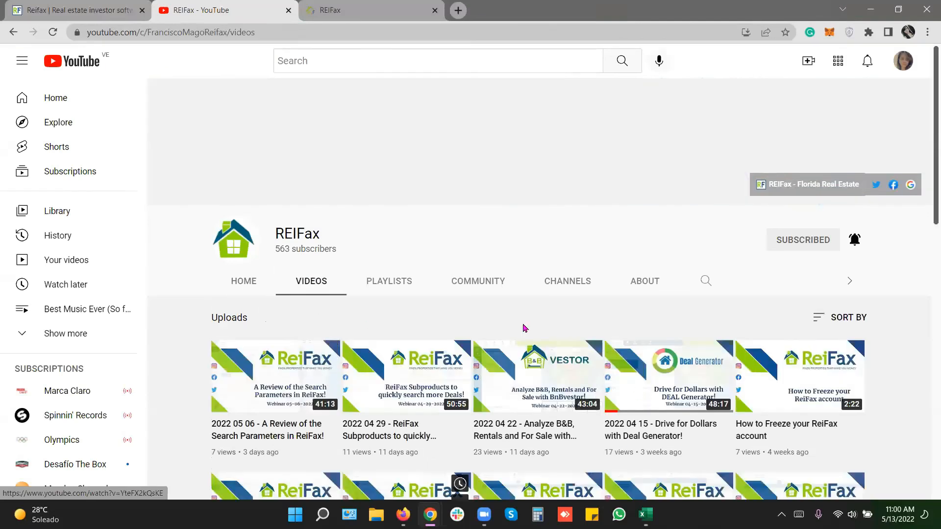